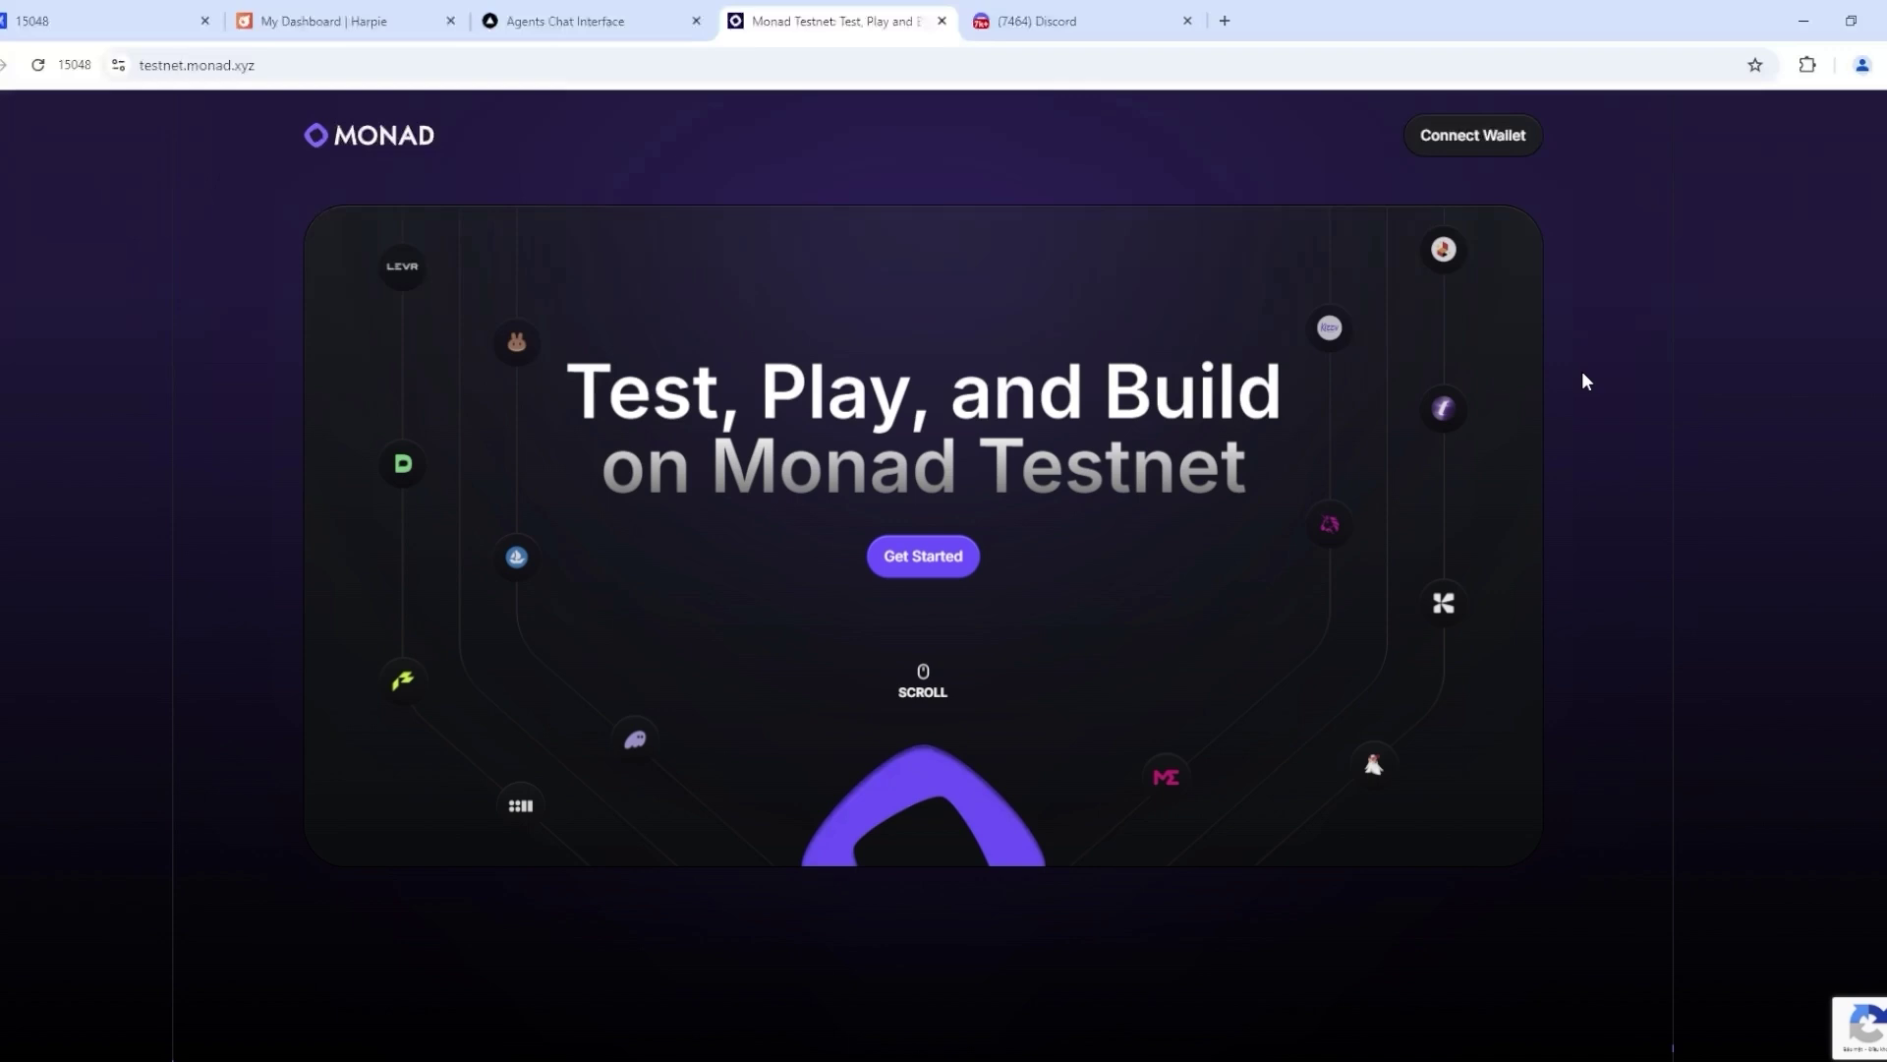
{"action": "scroll", "coordinate": [1582, 370], "scroll_direction": "down", "scroll_amount": 5}
{"action": "scroll", "coordinate": [1614, 382], "scroll_direction": "down", "scroll_amount": 3}
{"action": "scroll", "coordinate": [1607, 395], "scroll_direction": "up", "scroll_amount": 2}
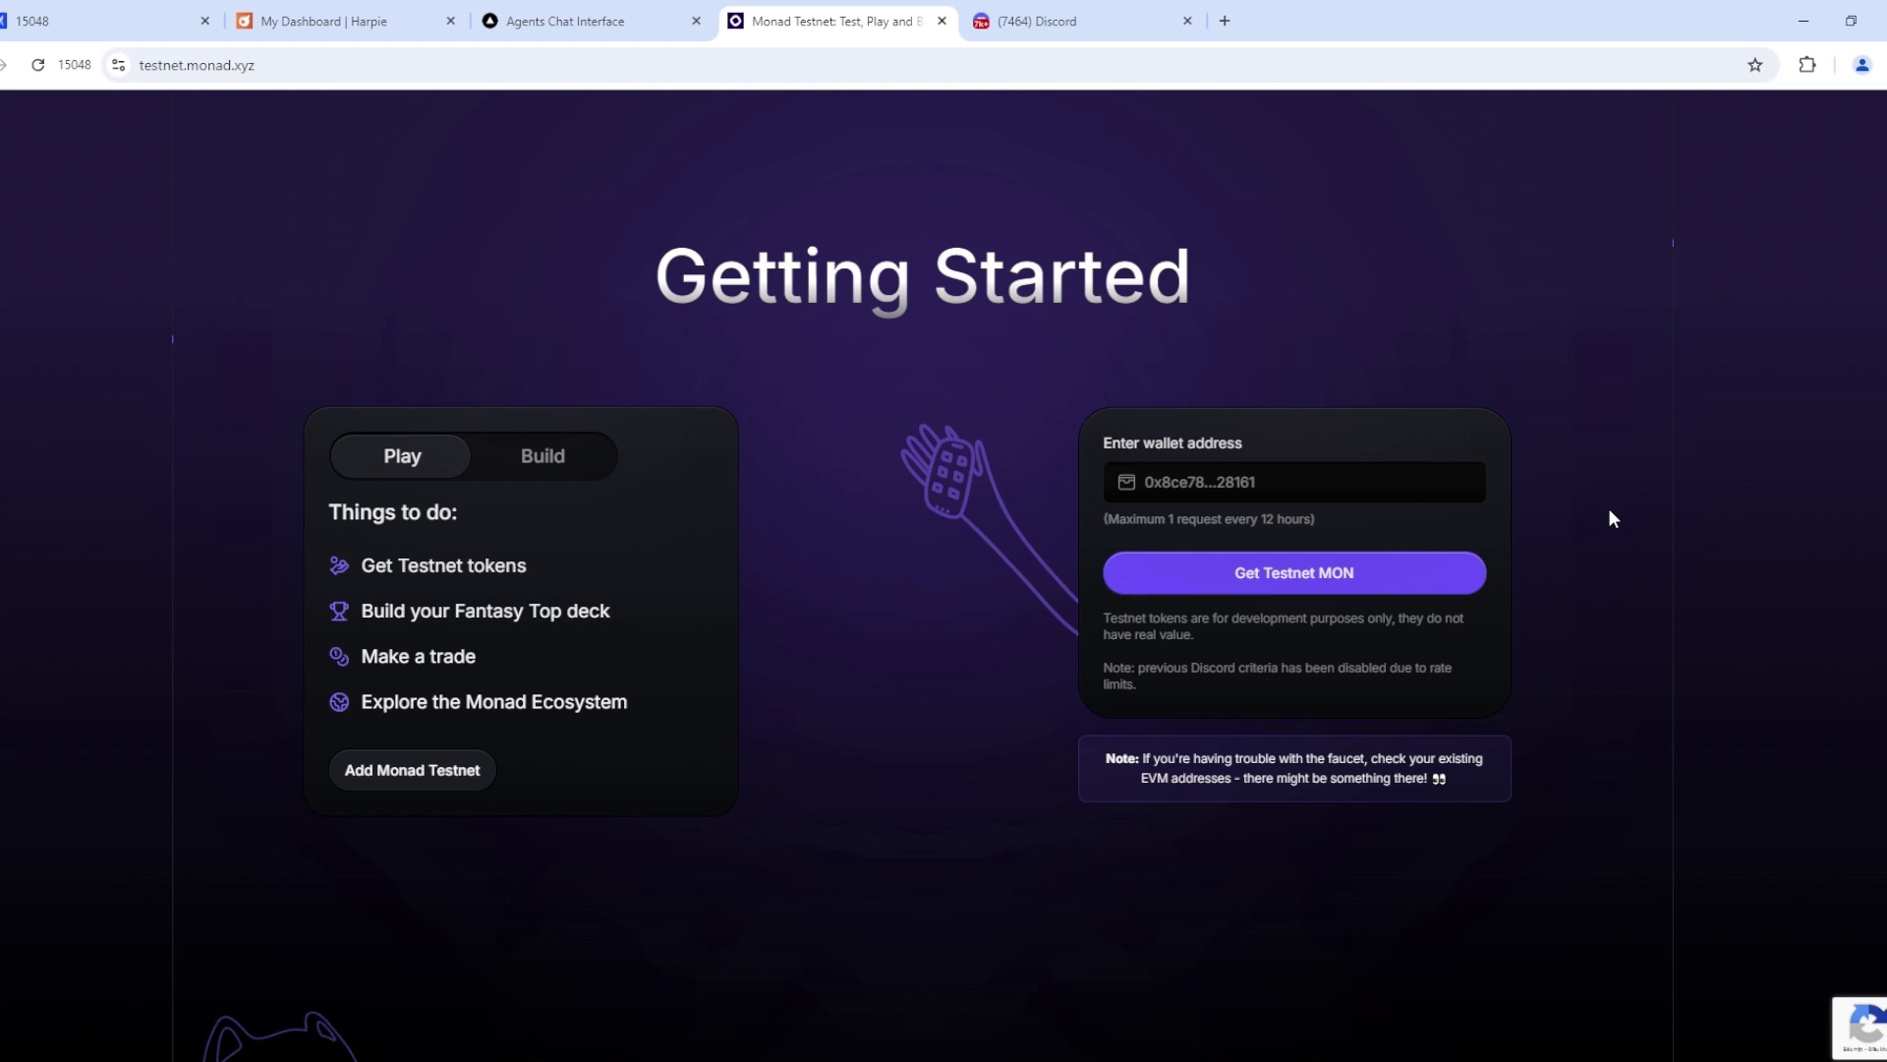
- Join the PumpBTC Discord server via the Add a Server invite flow
{"action": "key", "text": "ctrl+Tab"}
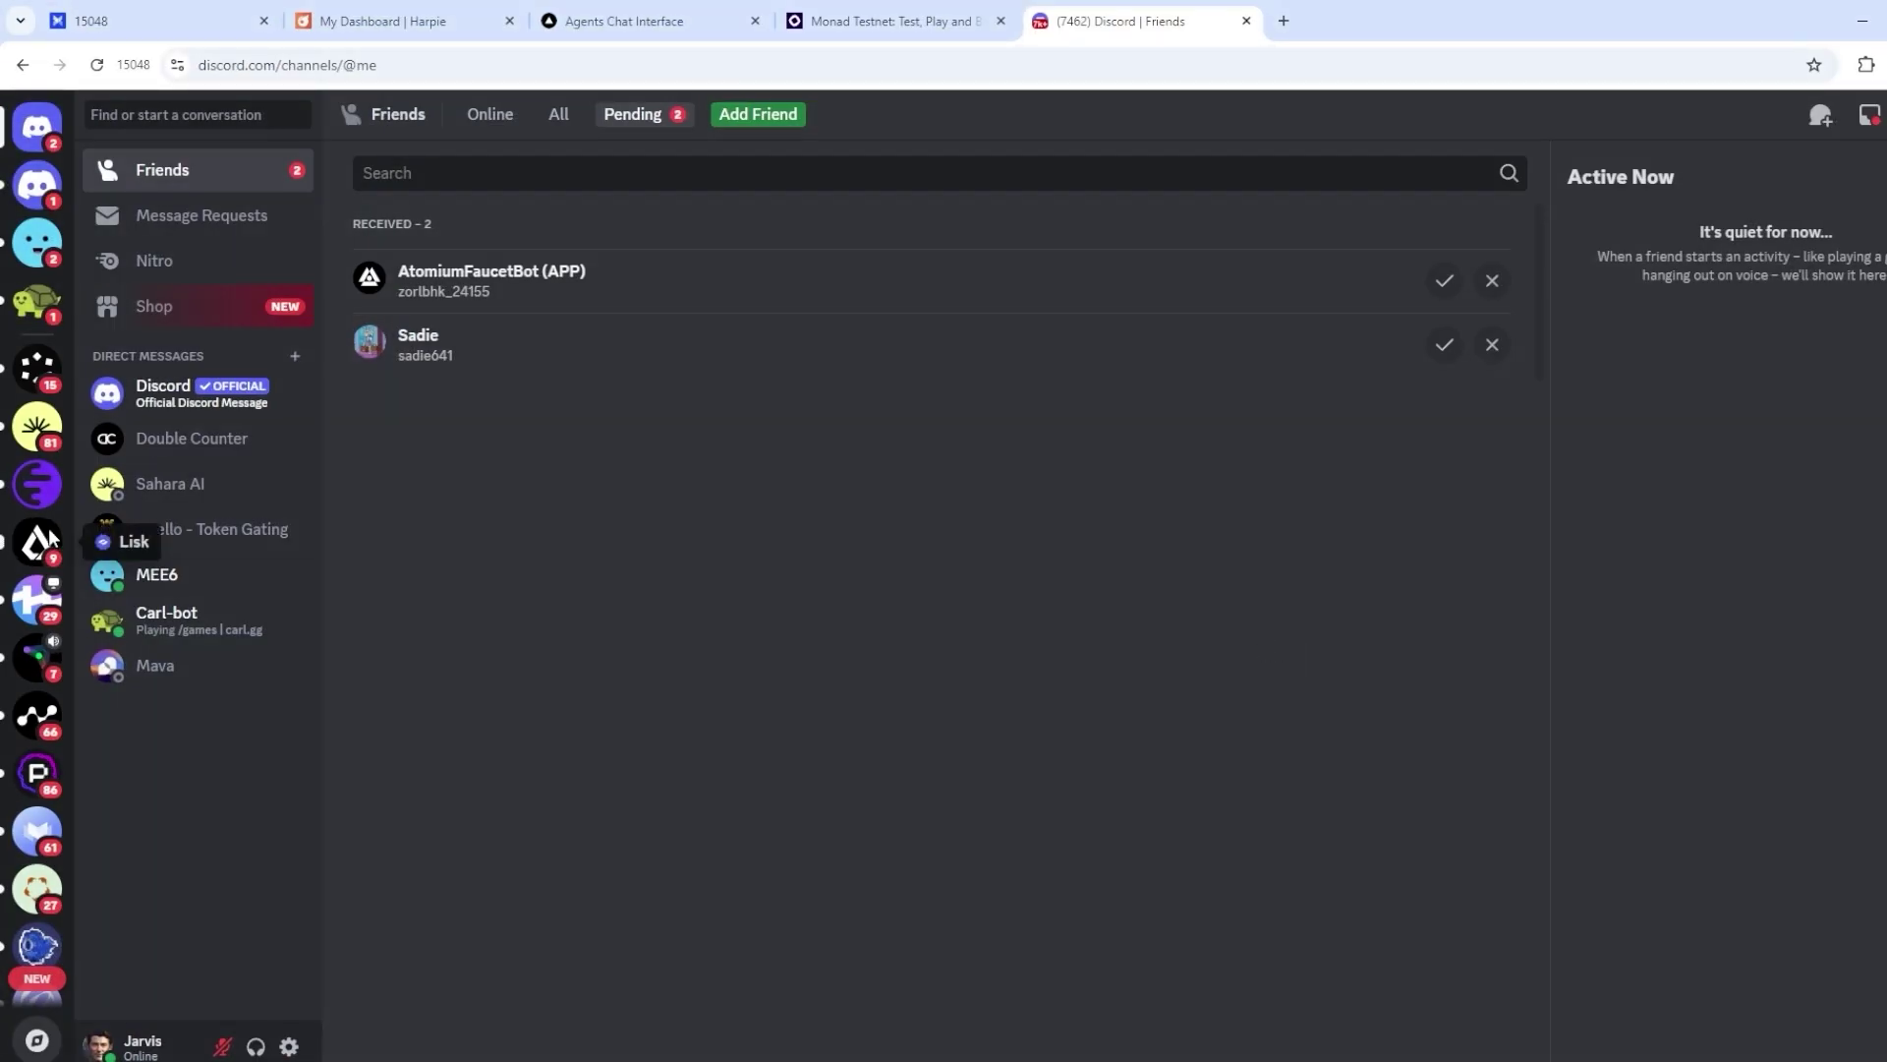
{"action": "scroll", "coordinate": [38, 590], "scroll_direction": "down", "scroll_amount": 5}
{"action": "left_click", "coordinate": [38, 926]}
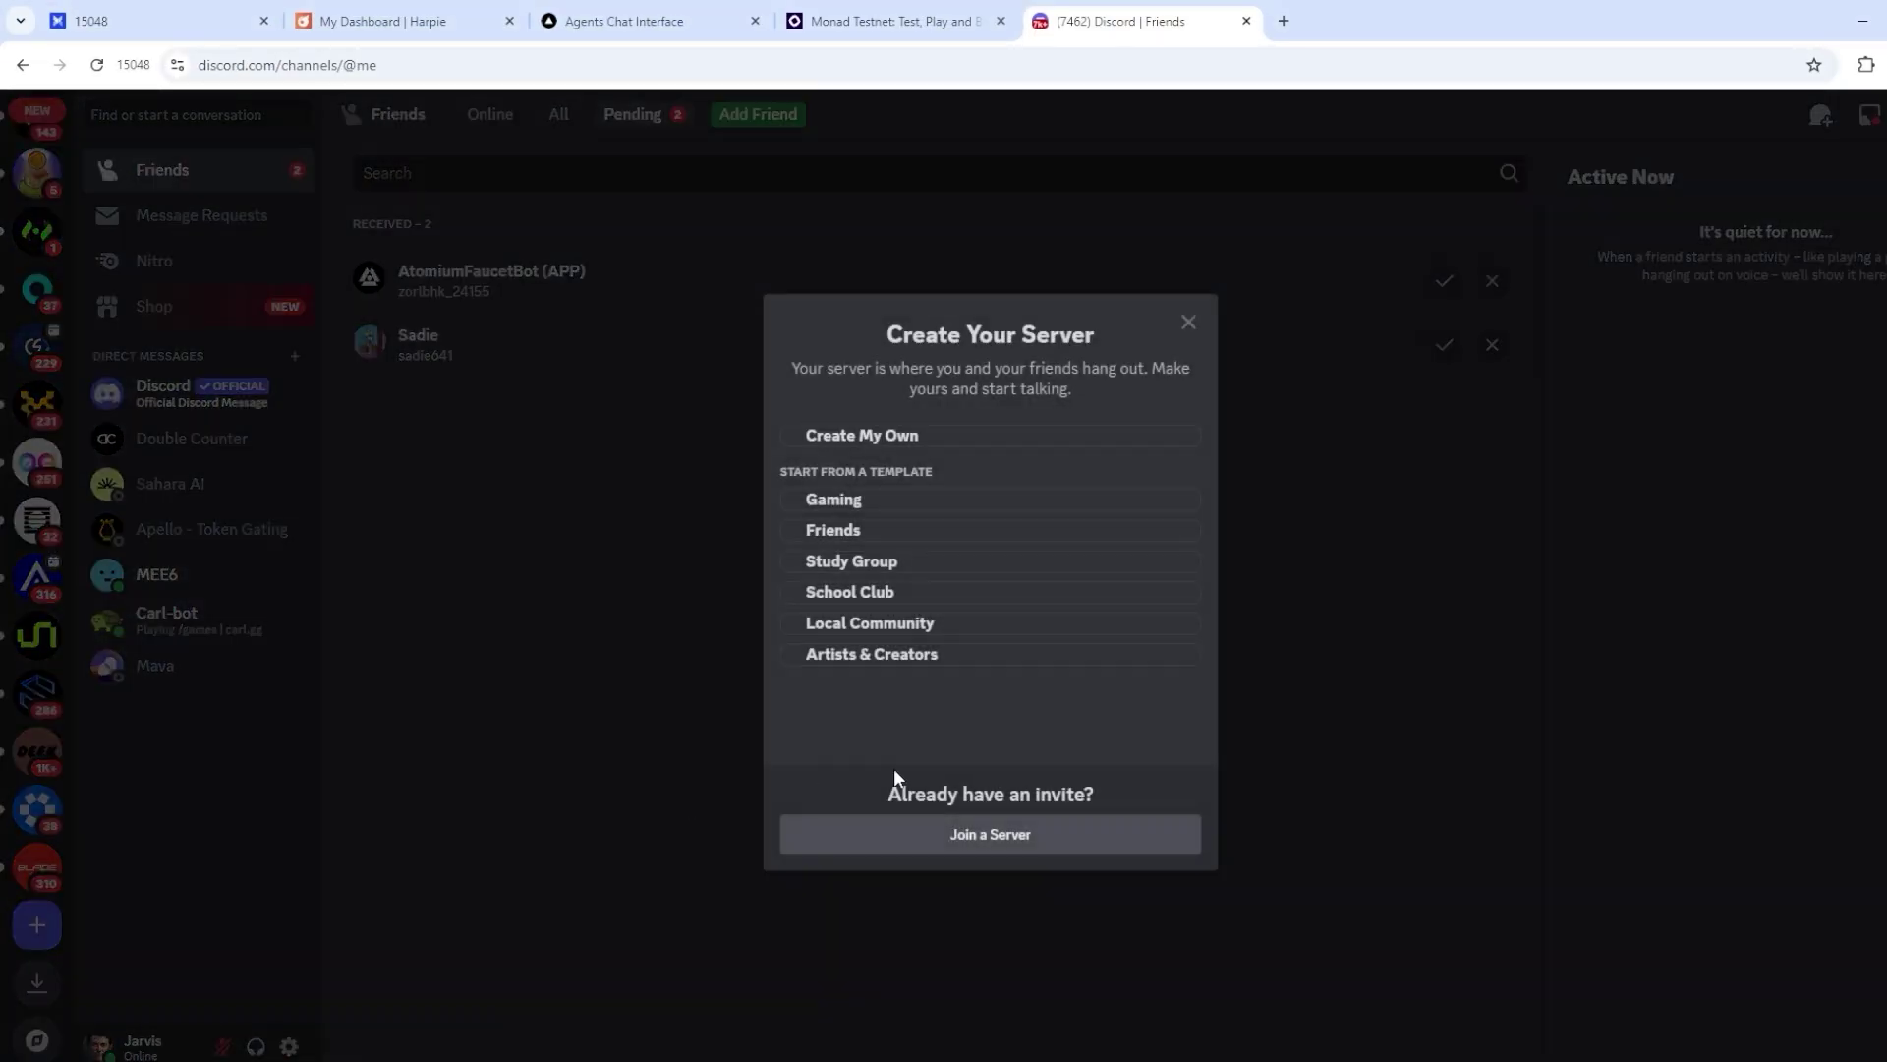
{"action": "left_click", "coordinate": [999, 834]}
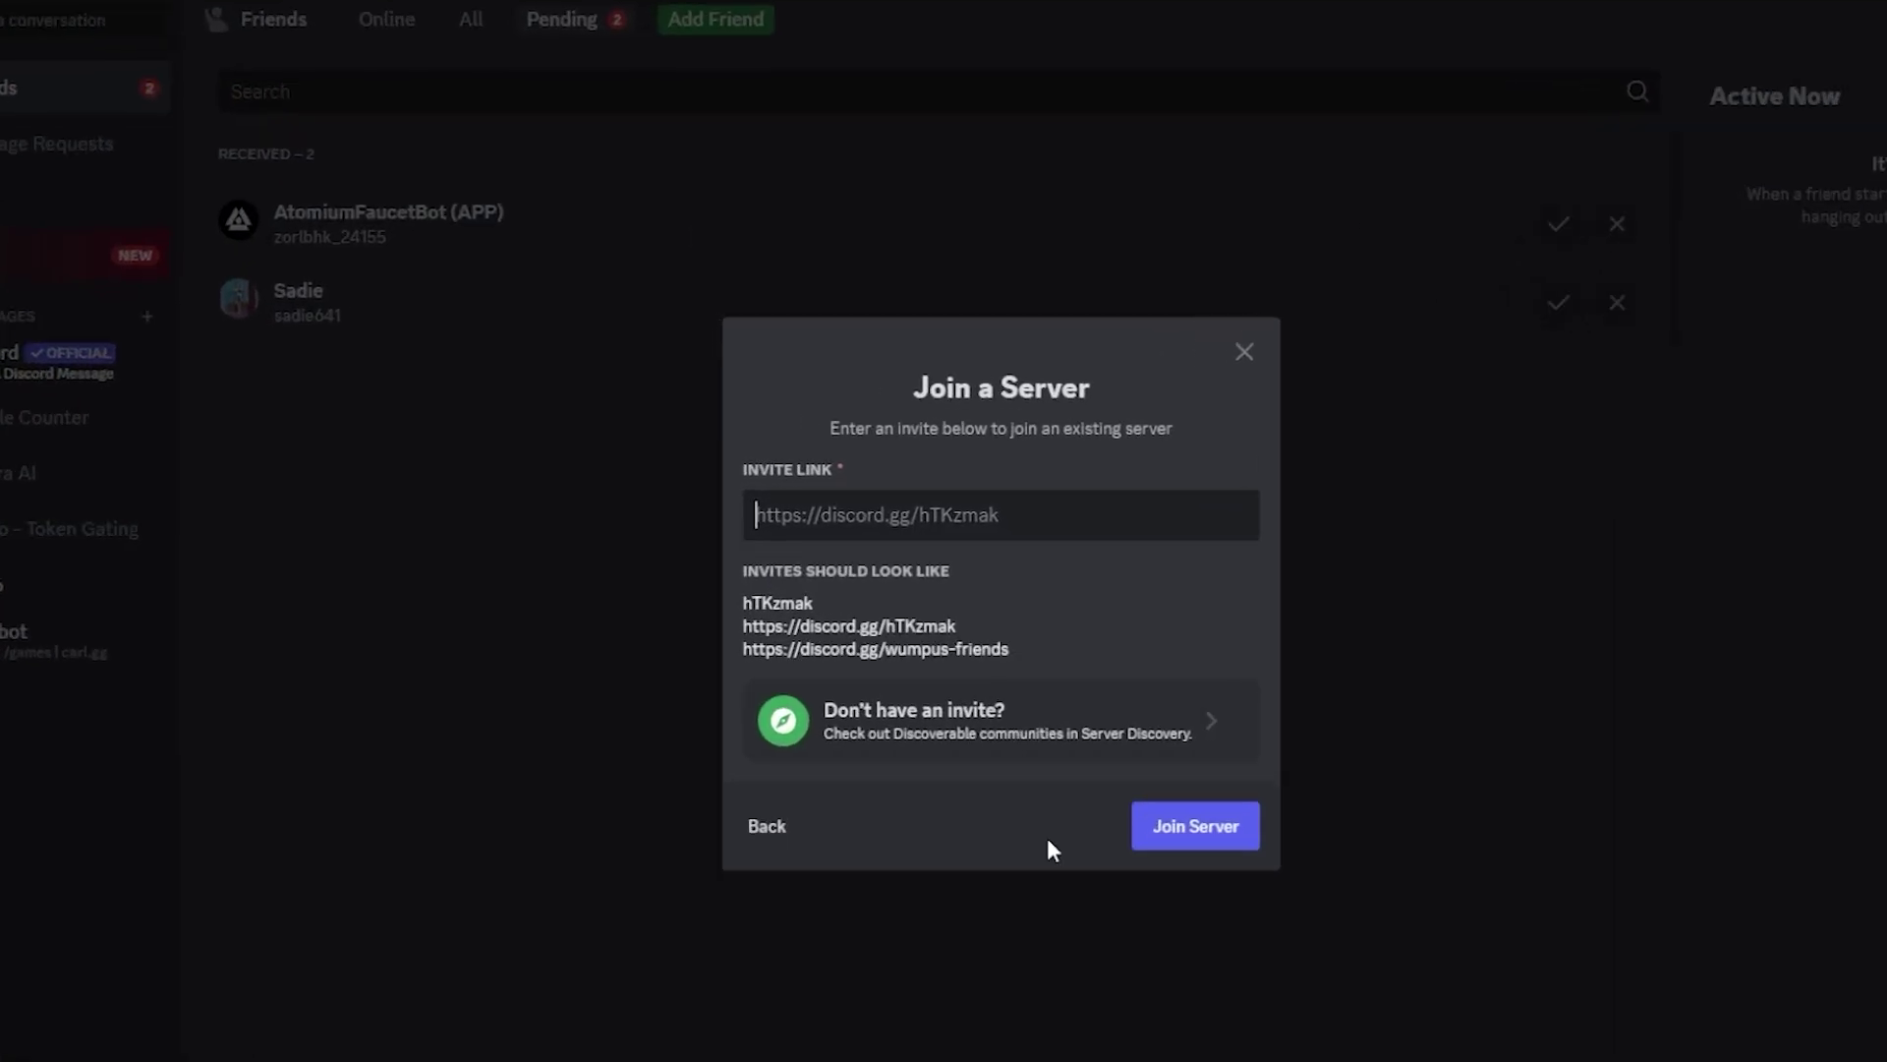
{"action": "left_click", "coordinate": [833, 510]}
{"action": "type", "text": "pumpbt"}
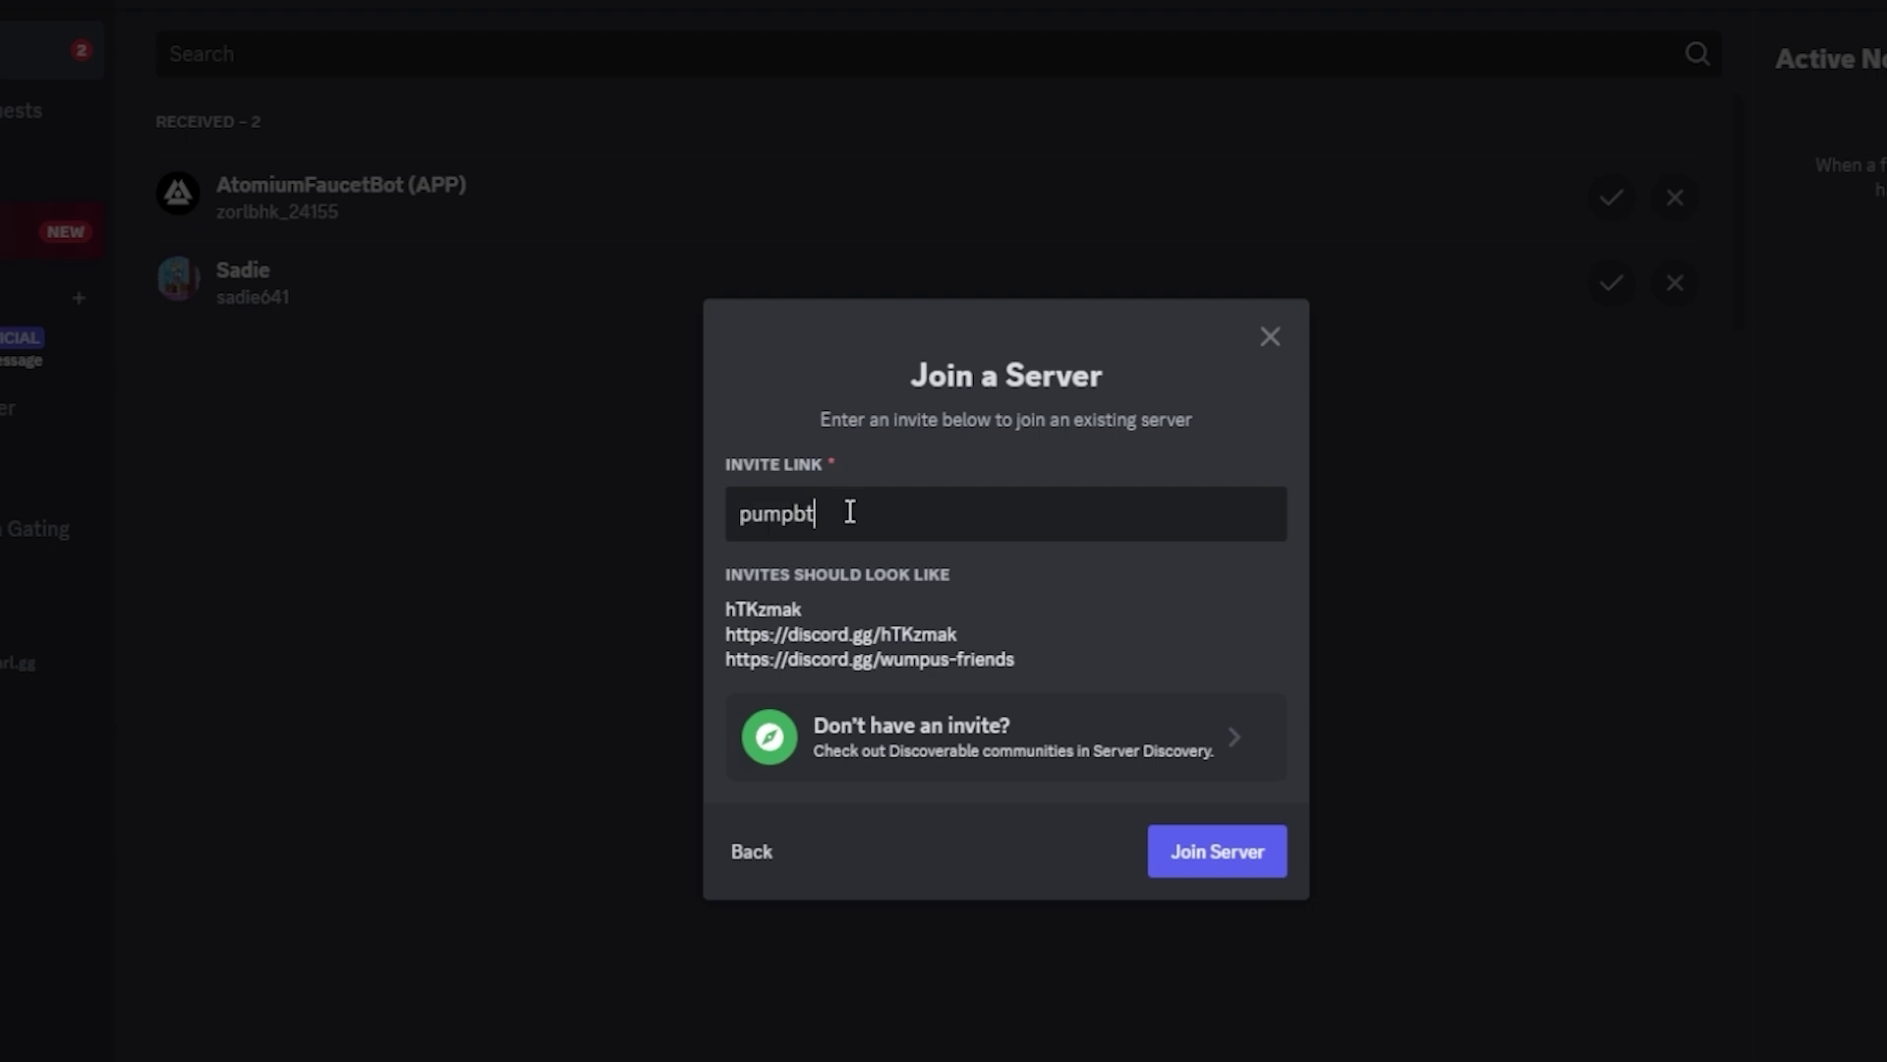
{"action": "type", "text": "c"}
{"action": "left_click", "coordinate": [1217, 851]}
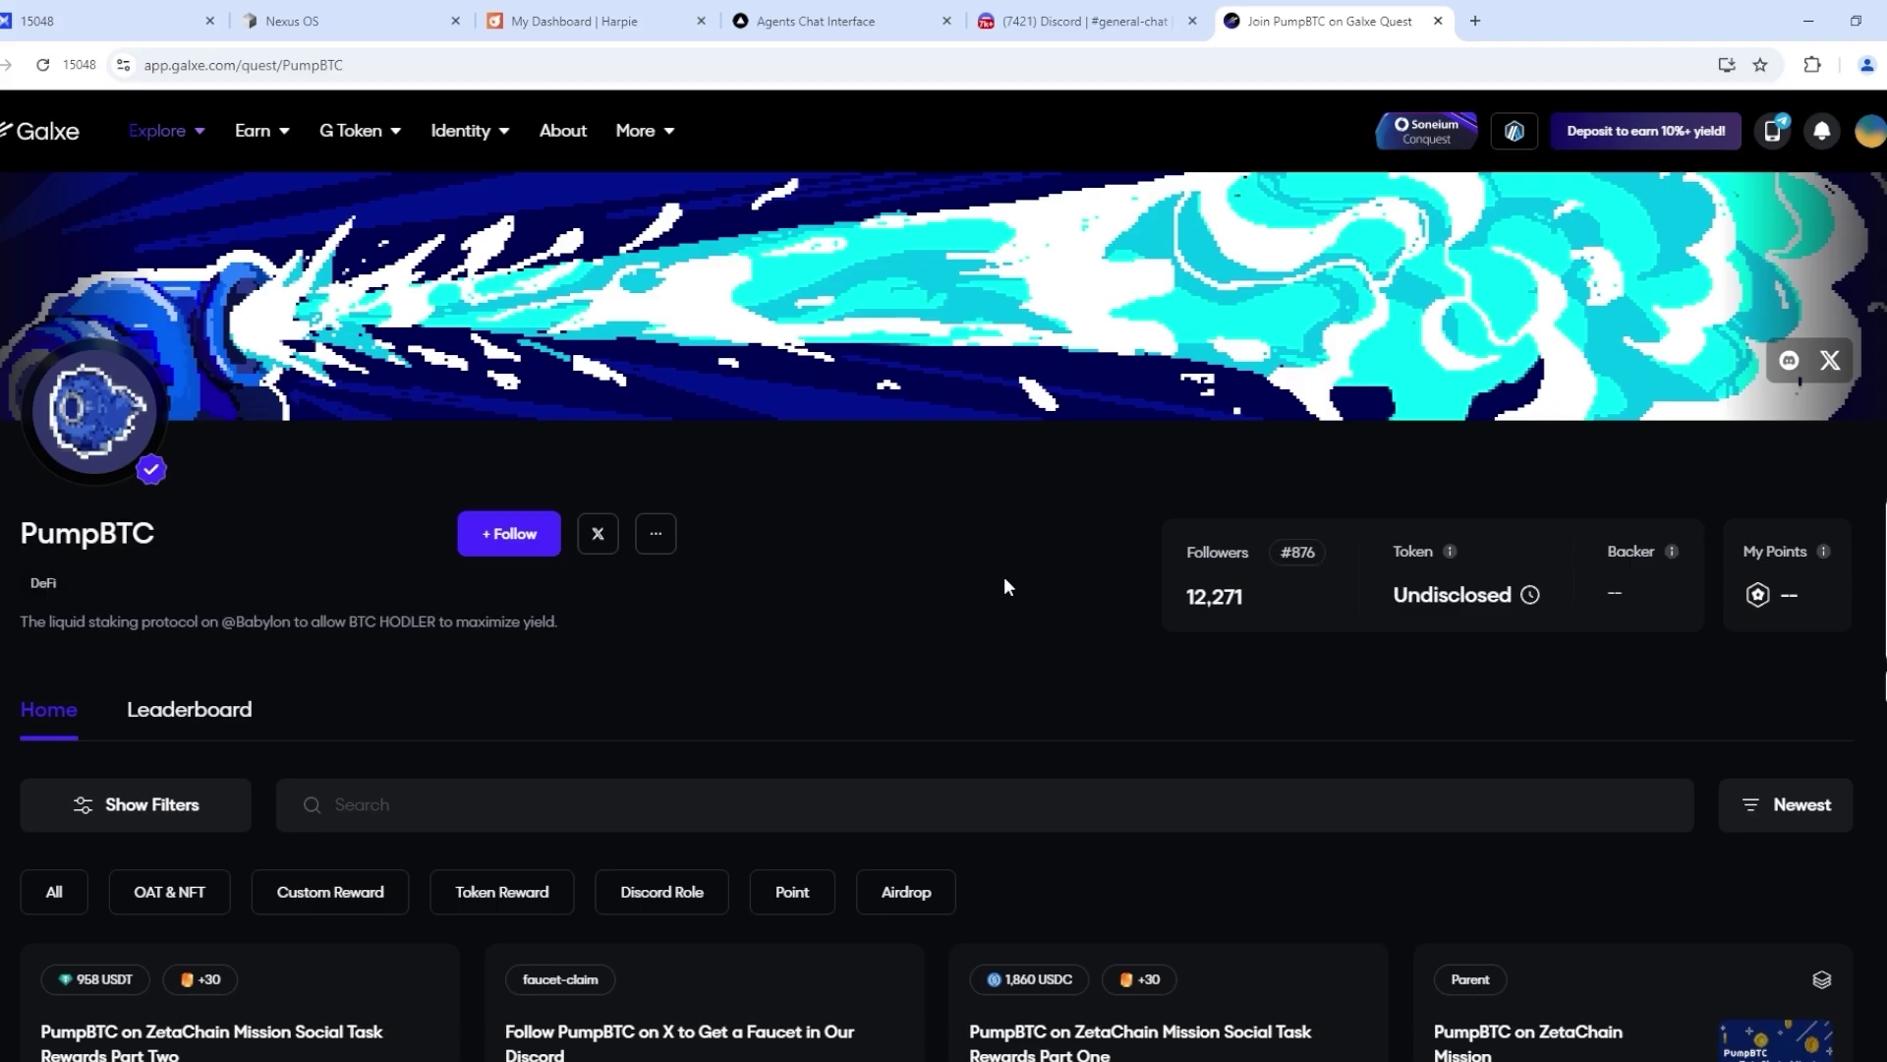
{"action": "scroll", "coordinate": [988, 575], "scroll_direction": "down", "scroll_amount": 3}
{"action": "scroll", "coordinate": [980, 567], "scroll_direction": "down", "scroll_amount": 2}
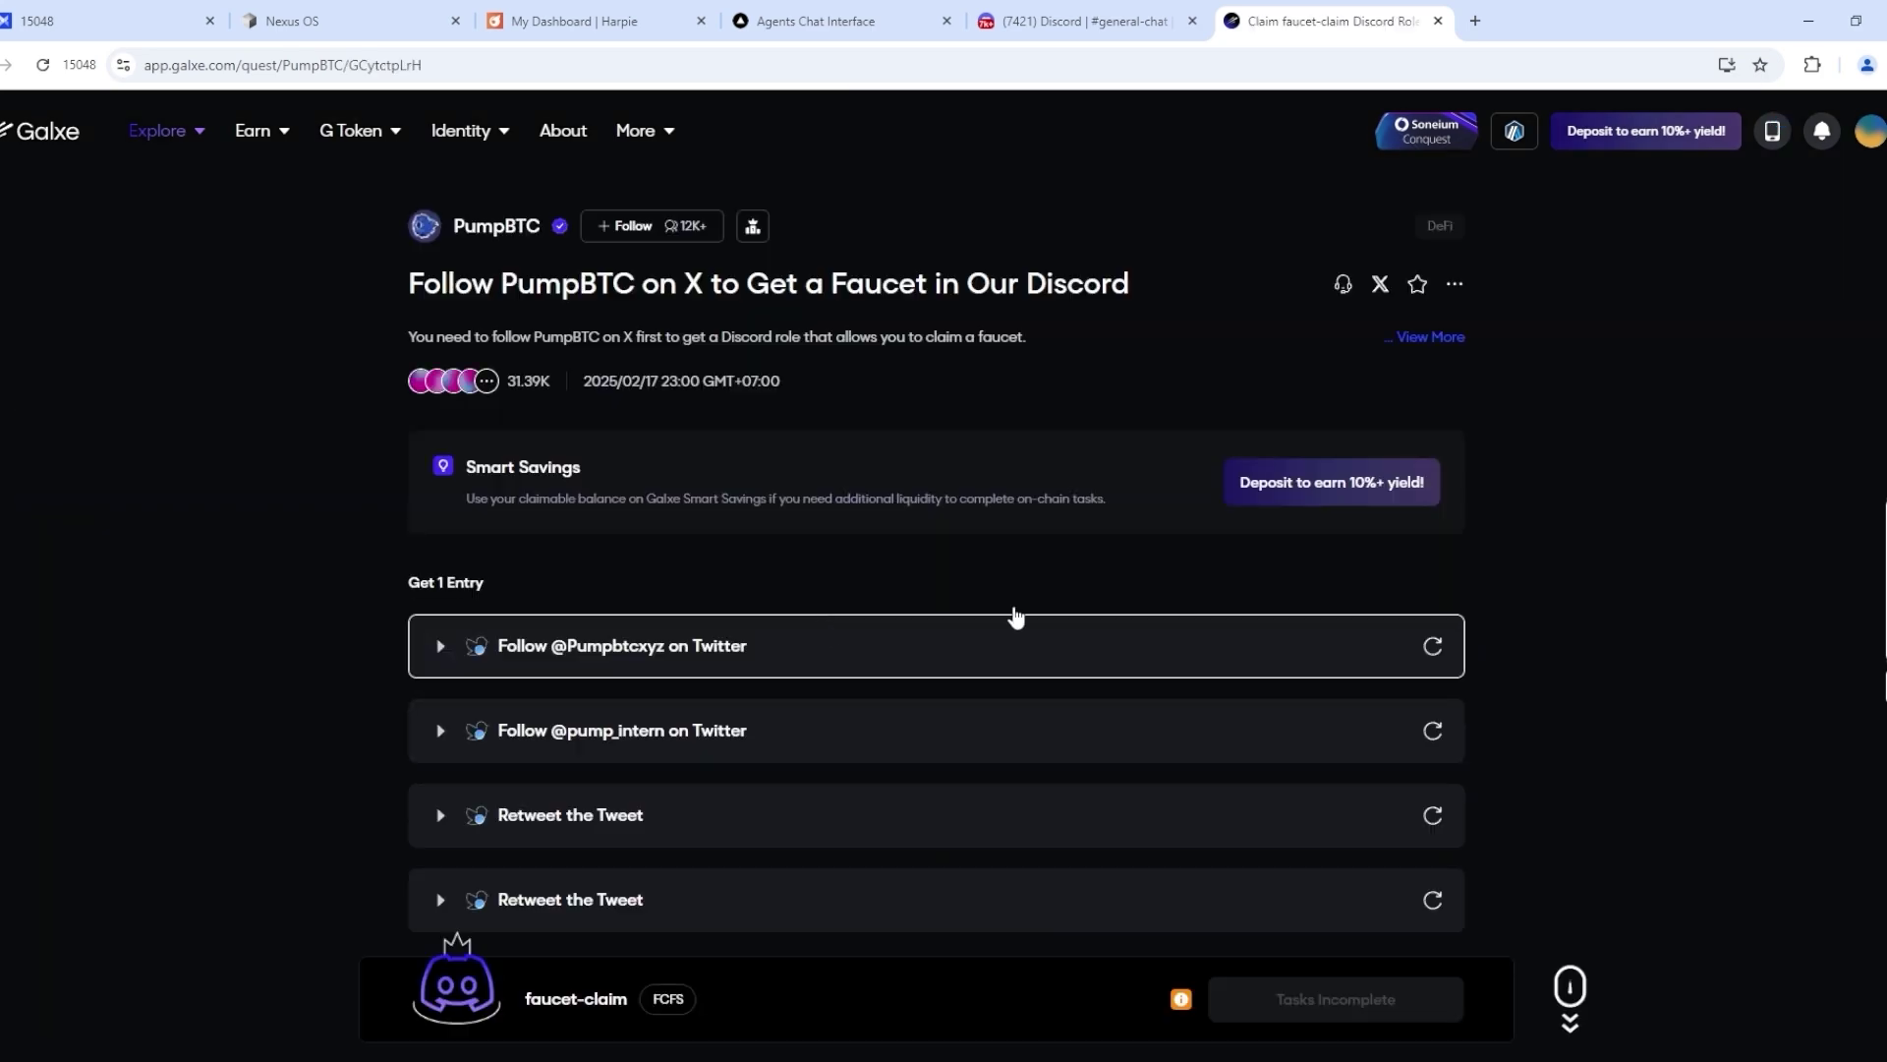
{"action": "left_click", "coordinate": [1187, 645]}
{"action": "left_click", "coordinate": [957, 630]}
{"action": "left_click", "coordinate": [1433, 645]}
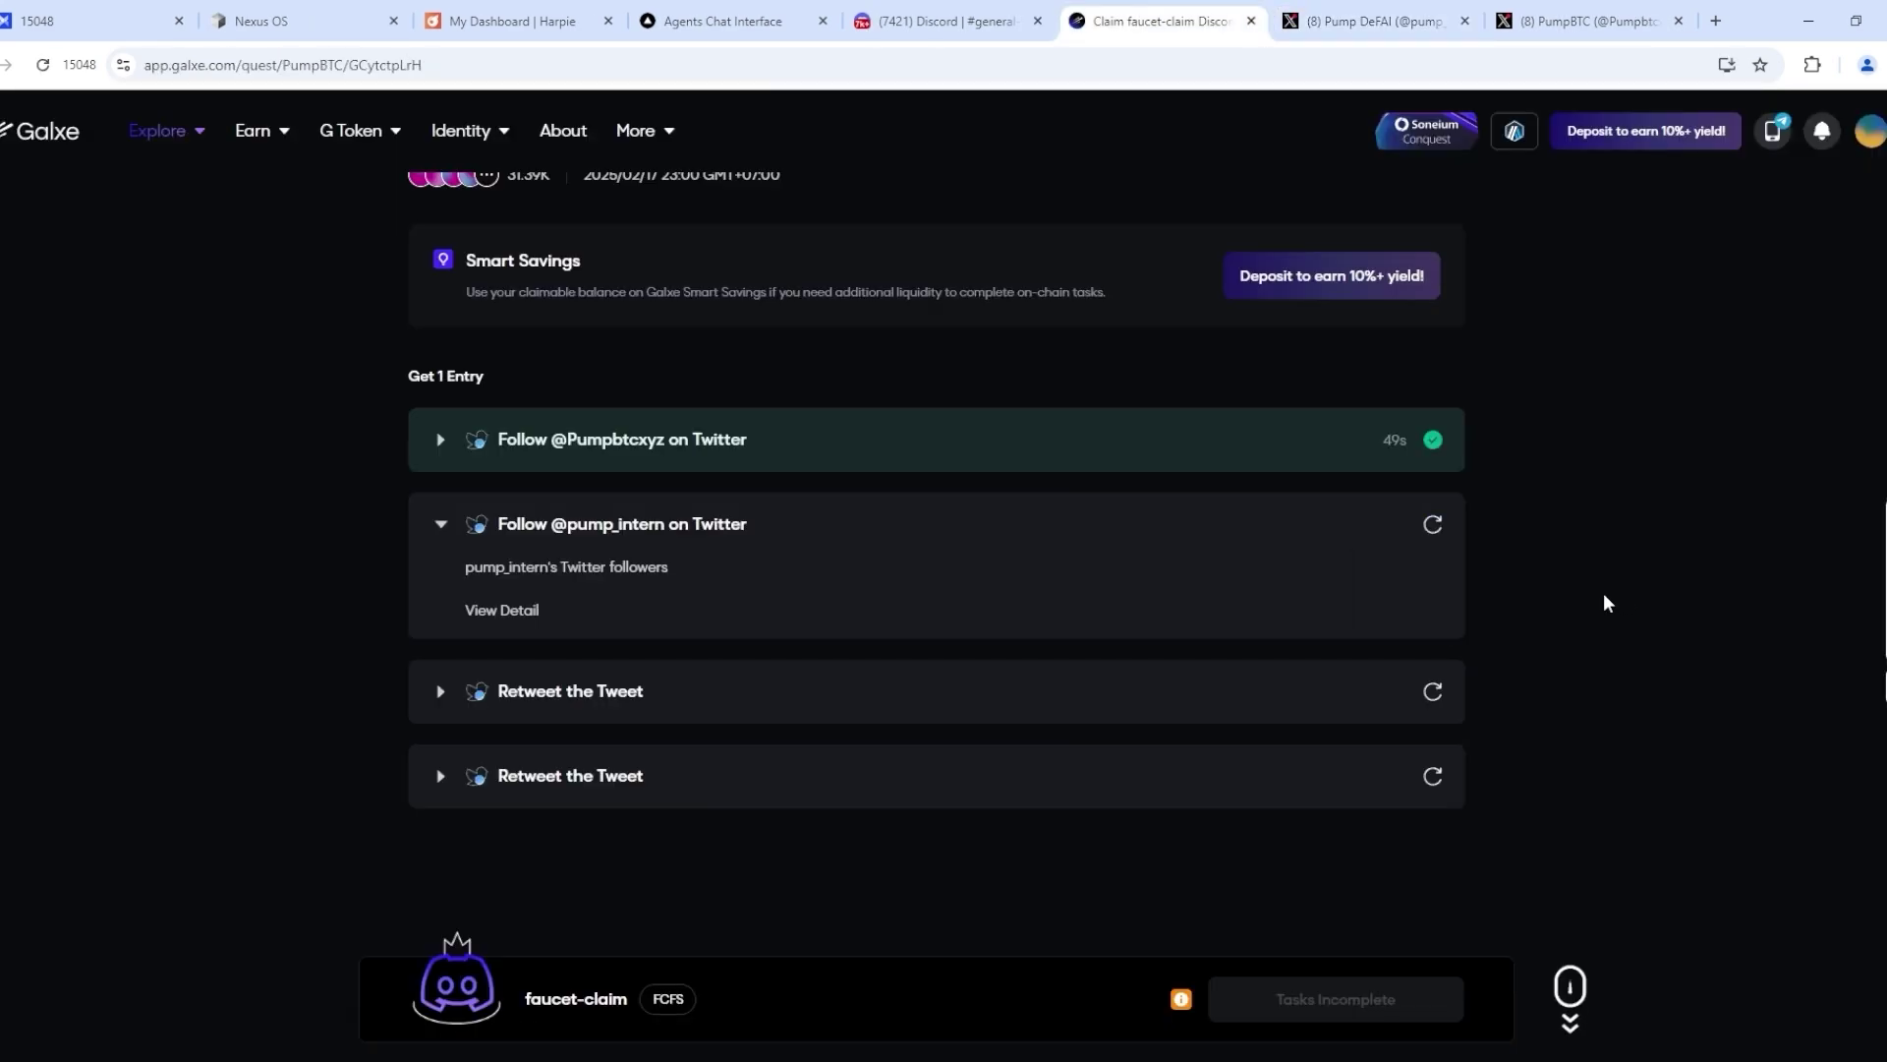
{"action": "left_click", "coordinate": [944, 690]}
- Complete and verify both Retweet the Tweet tasks
{"action": "left_click", "coordinate": [1438, 20]}
{"action": "left_click", "coordinate": [1433, 858]}
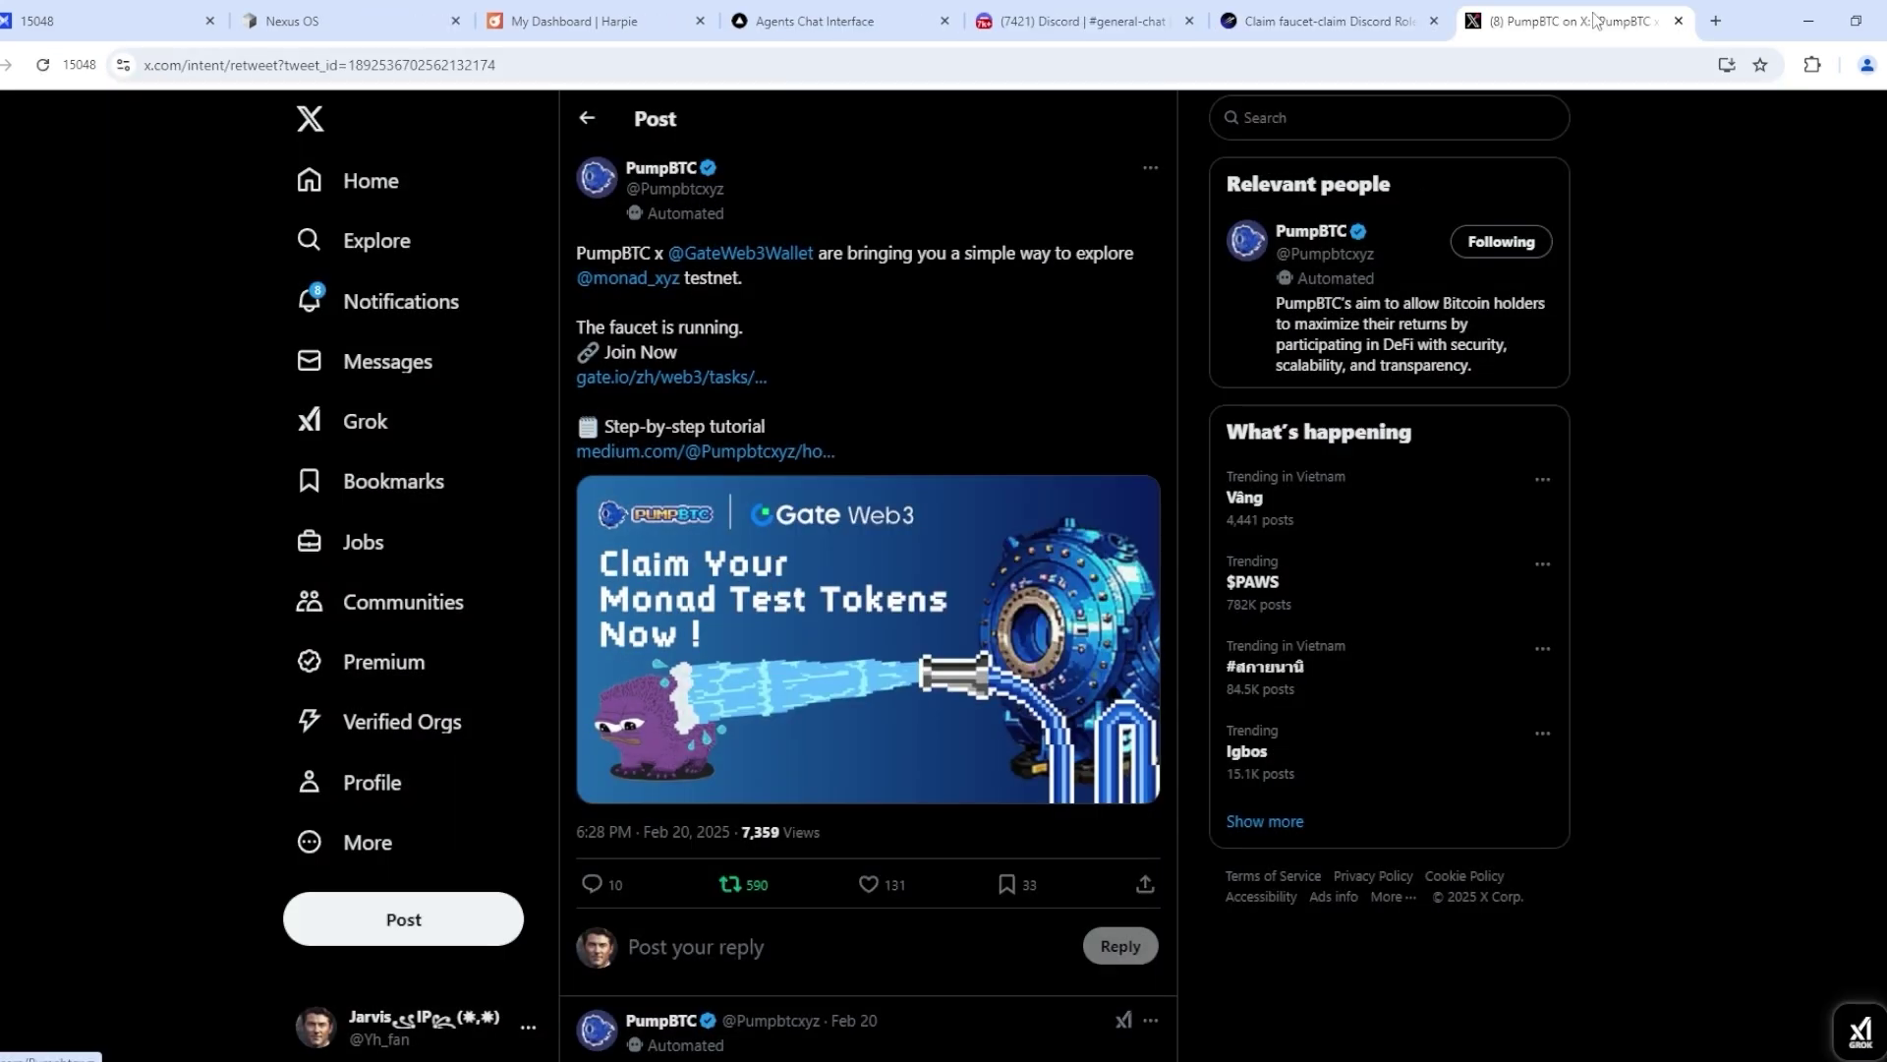
{"action": "left_click", "coordinate": [1679, 21]}
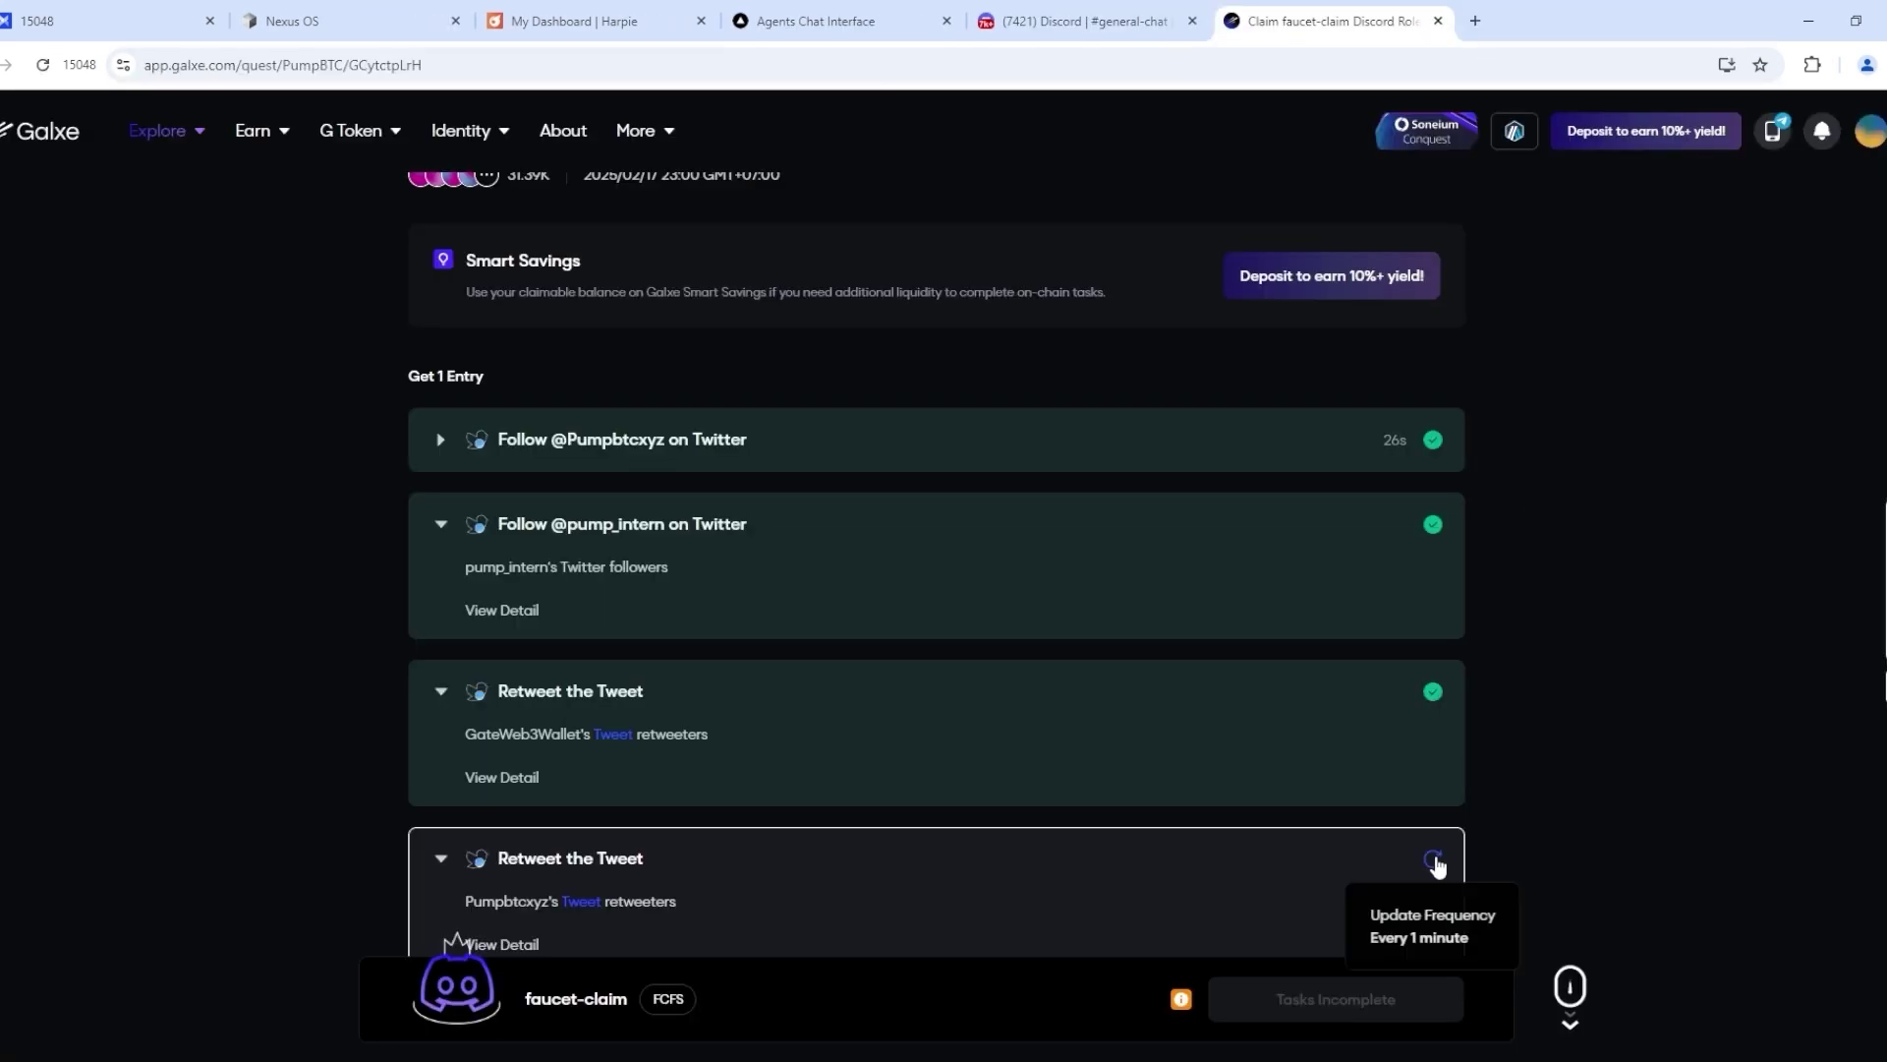
{"action": "left_click", "coordinate": [1433, 858]}
- Claim the faucet-claim Discord role, approving the account-data sharing
{"action": "left_click", "coordinate": [1335, 998]}
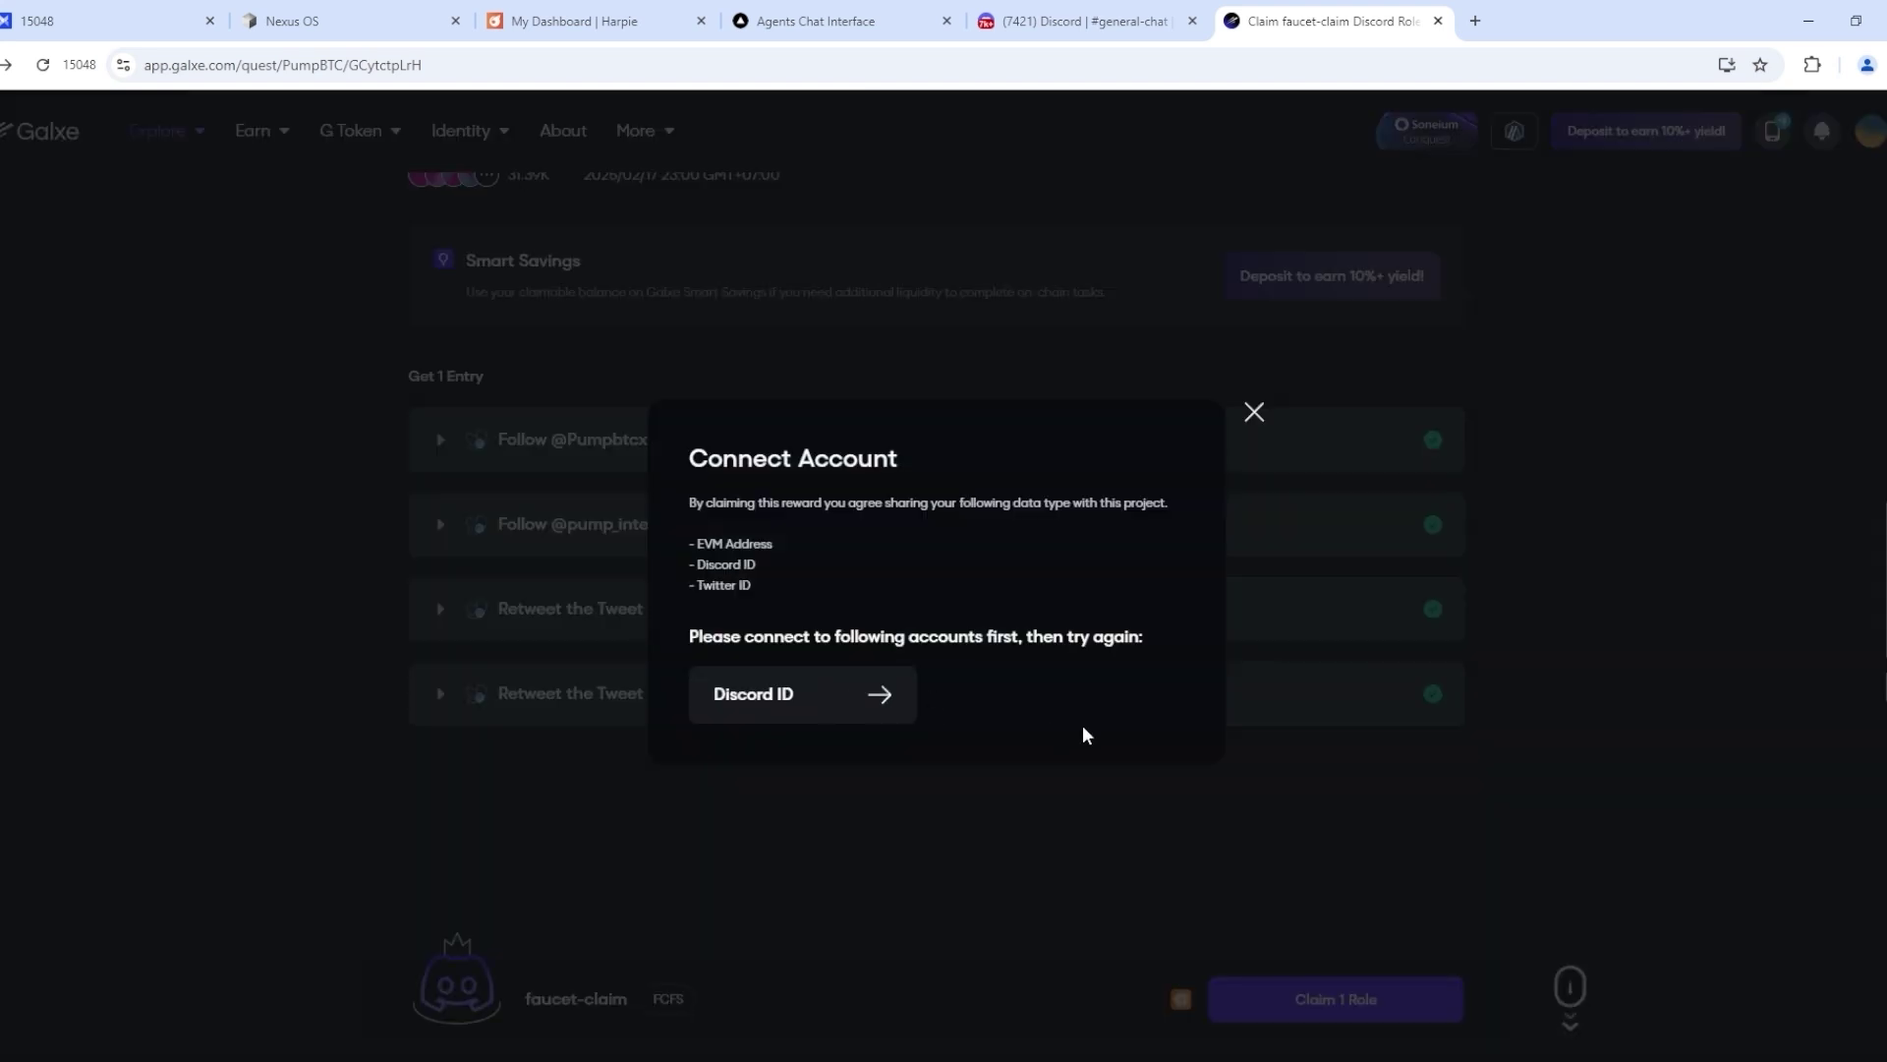
{"action": "left_click", "coordinate": [1136, 688]}
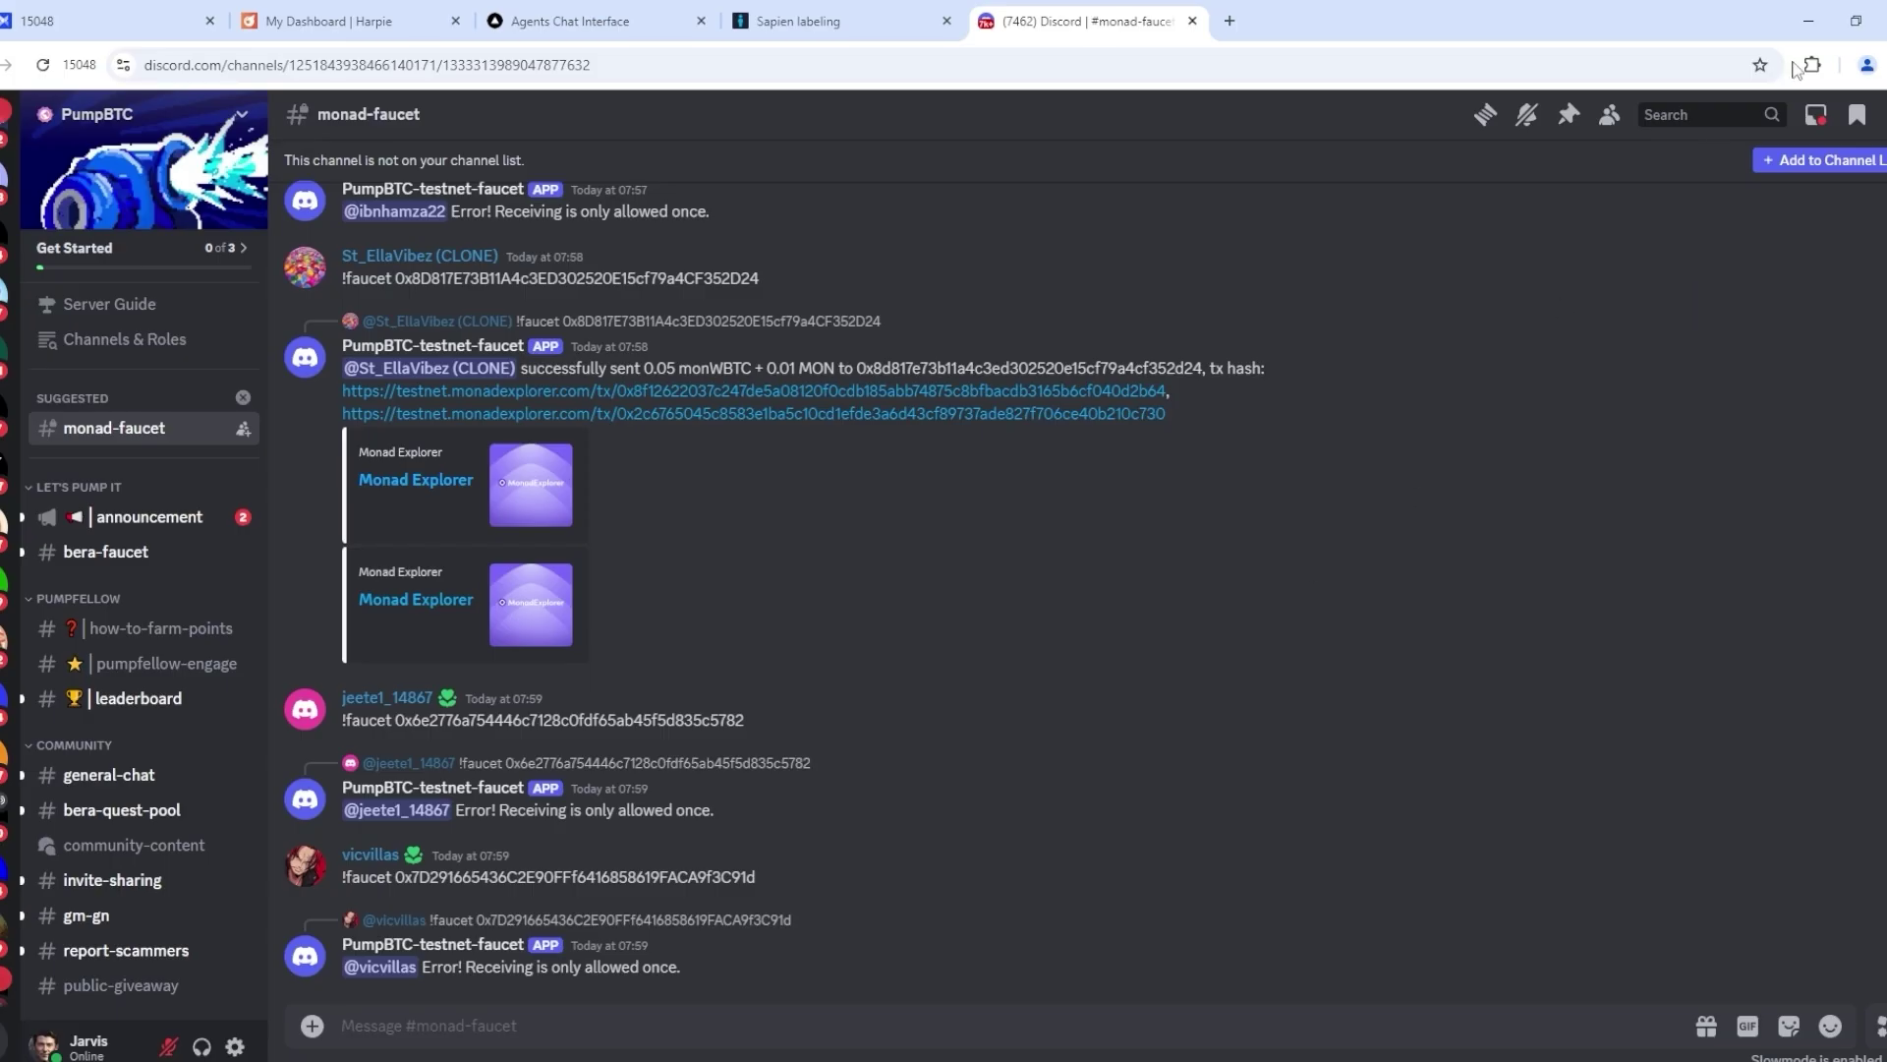
- Copy the wallet's Monad address and send the !faucet request in #monad-faucet
{"action": "left_click", "coordinate": [1812, 64]}
{"action": "left_click", "coordinate": [1607, 331]}
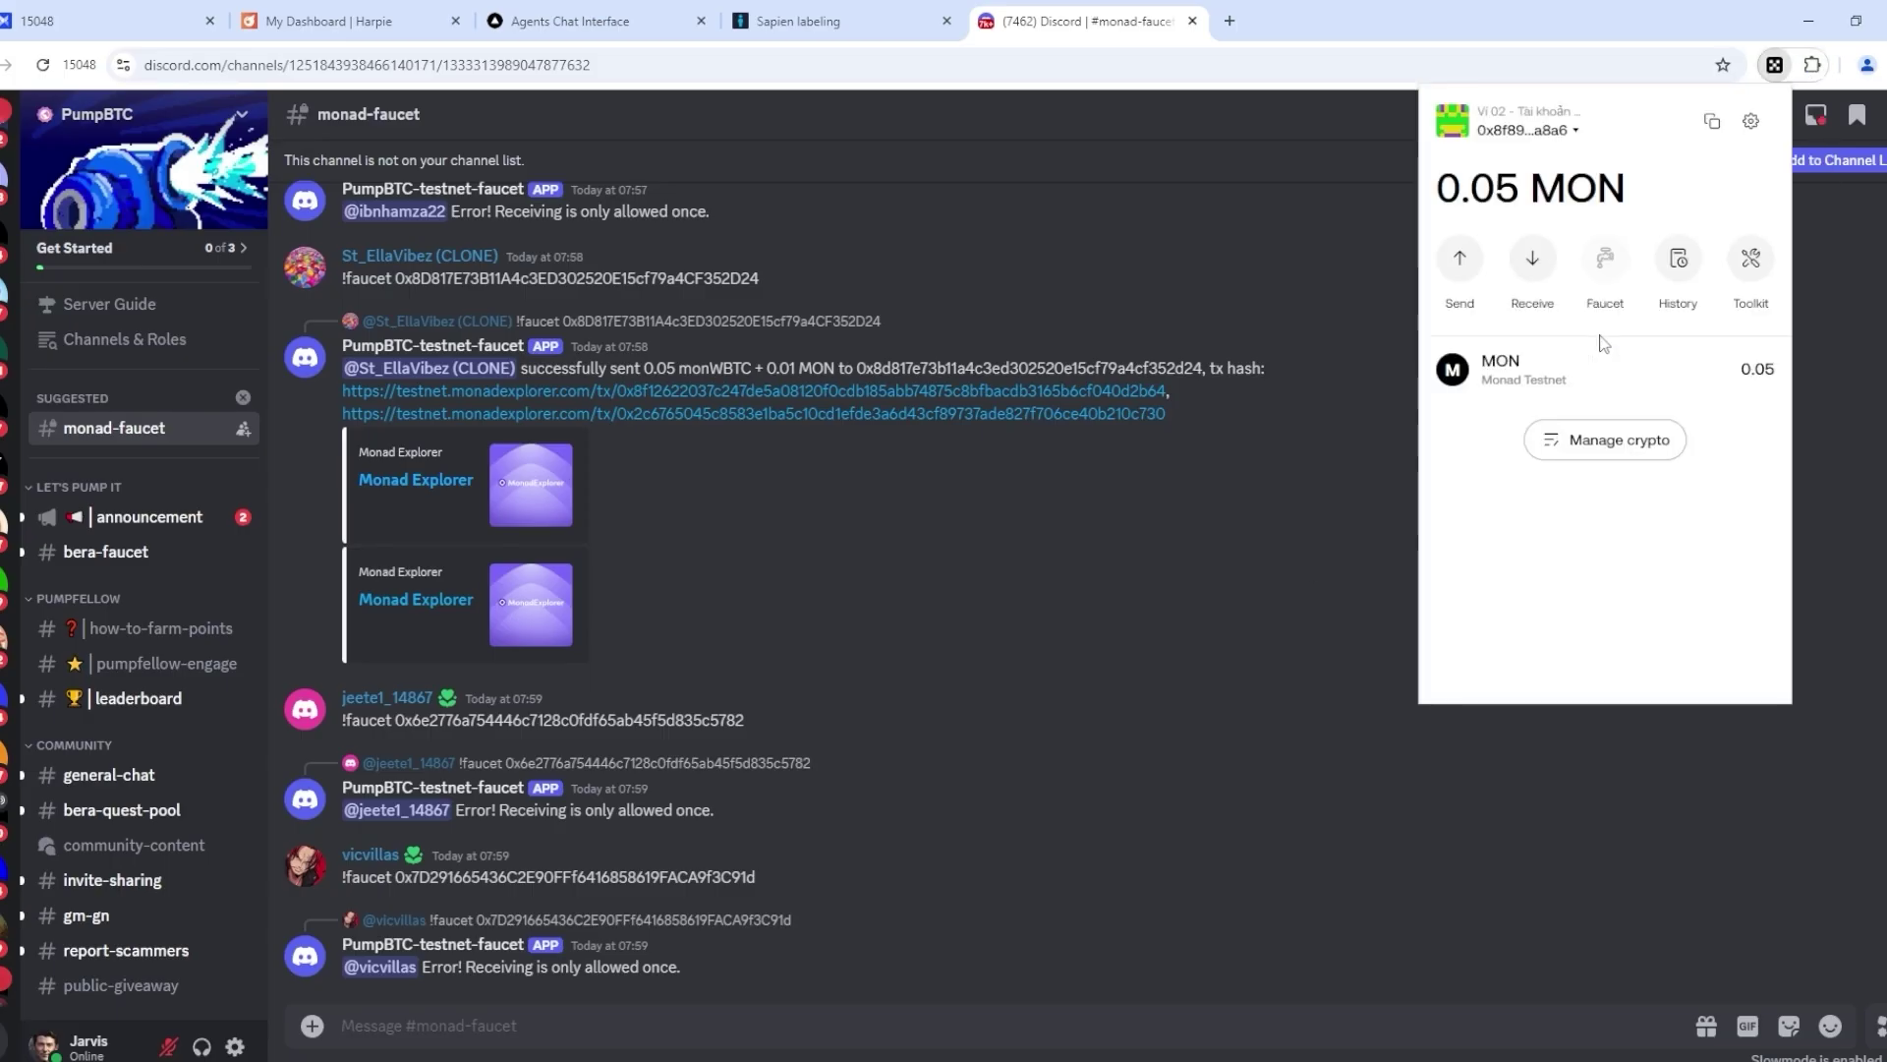
{"action": "left_click", "coordinate": [1658, 121]}
{"action": "left_click", "coordinate": [504, 1016]}
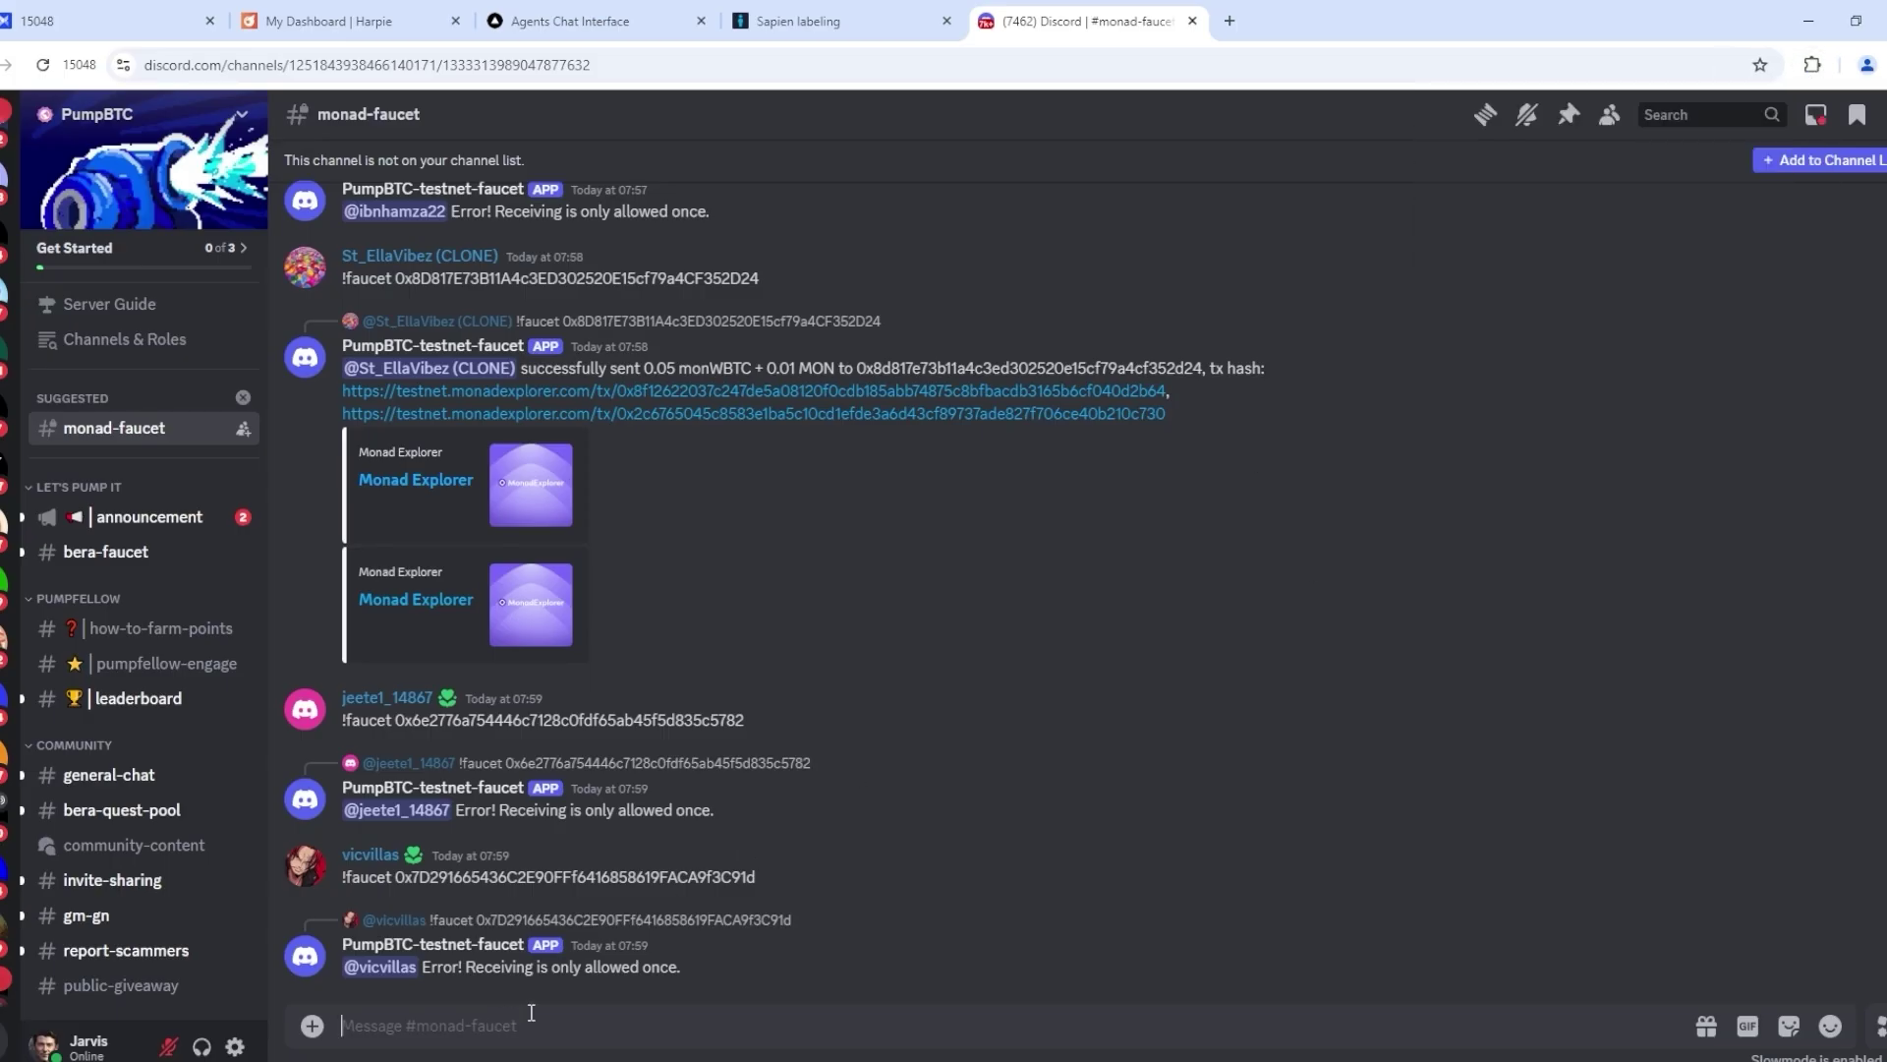
{"action": "type", "text": "!faucet"}
{"action": "key", "text": "ctrl+v"}
{"action": "key", "text": "Return"}
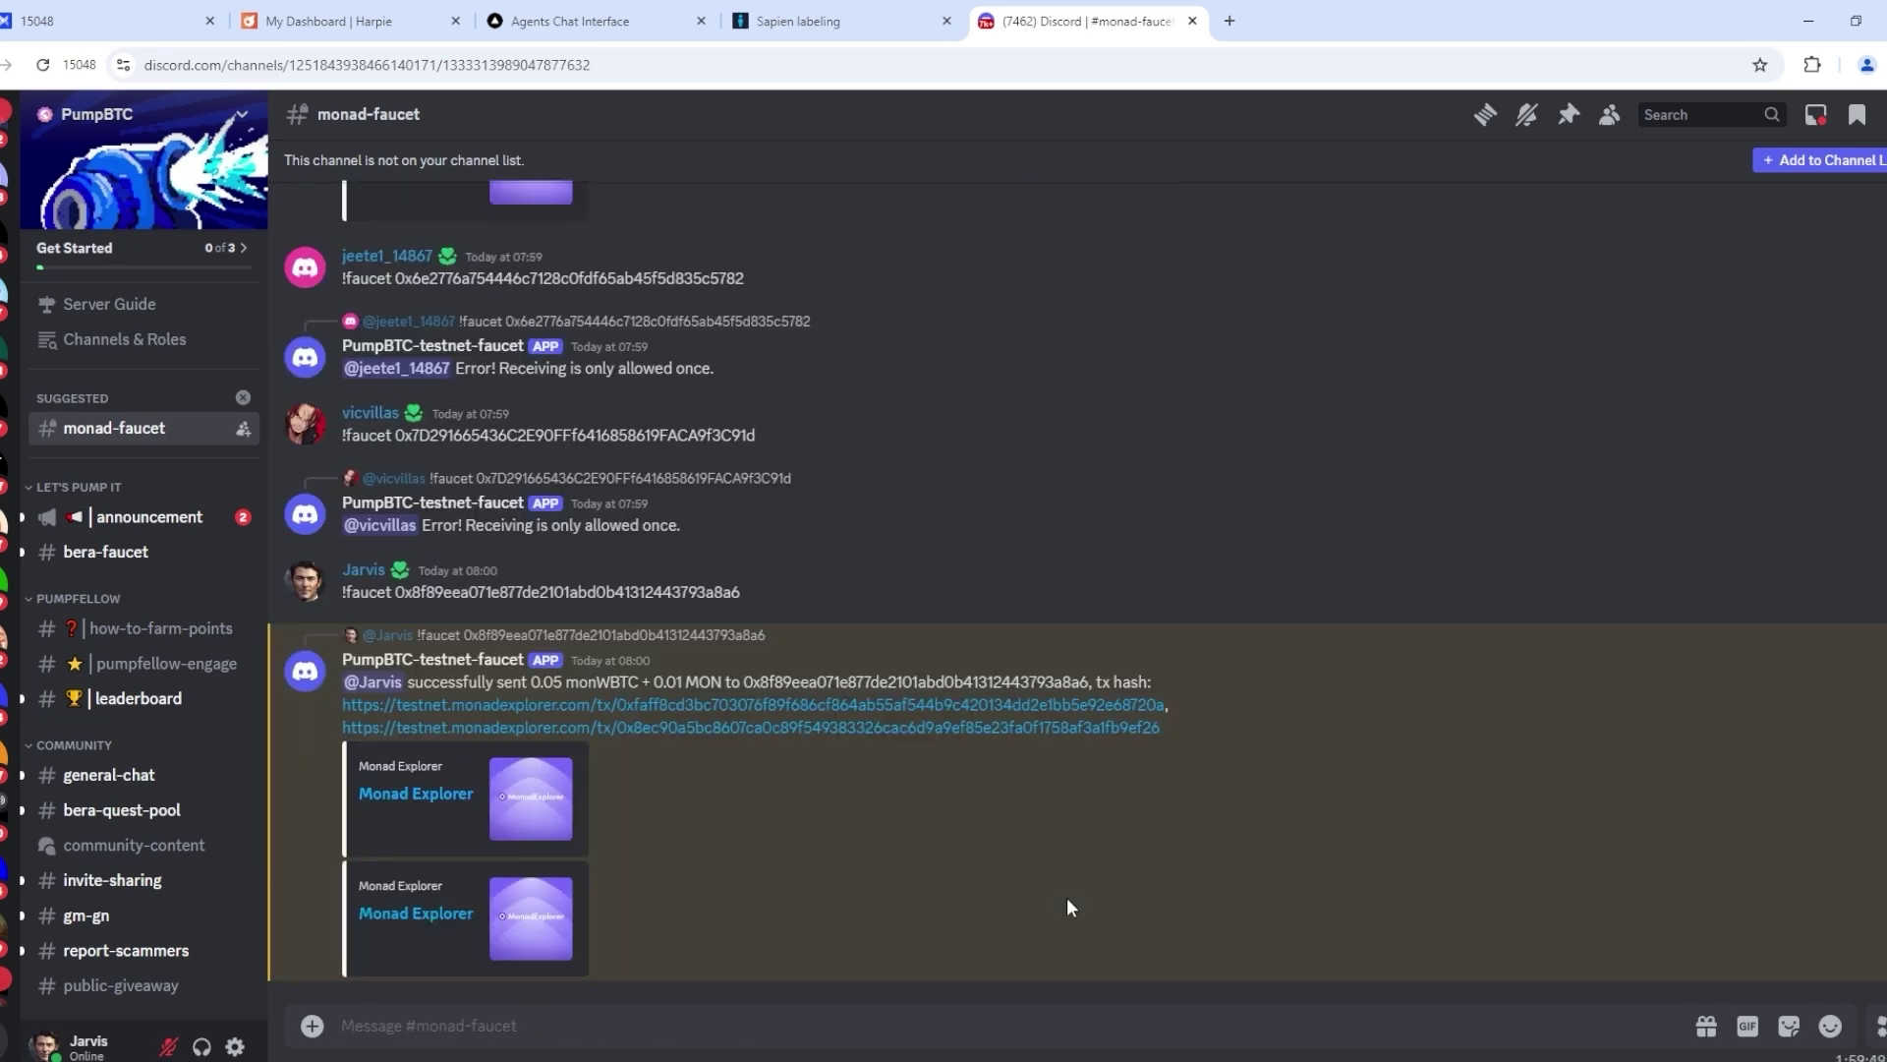
- Refresh the wallet to see the balance rise to 0.055 MON after the bot's transfer
{"action": "left_click", "coordinate": [1813, 64]}
{"action": "scroll", "coordinate": [1622, 369], "scroll_direction": "down", "scroll_amount": 1}
{"action": "left_click", "coordinate": [1586, 565]}
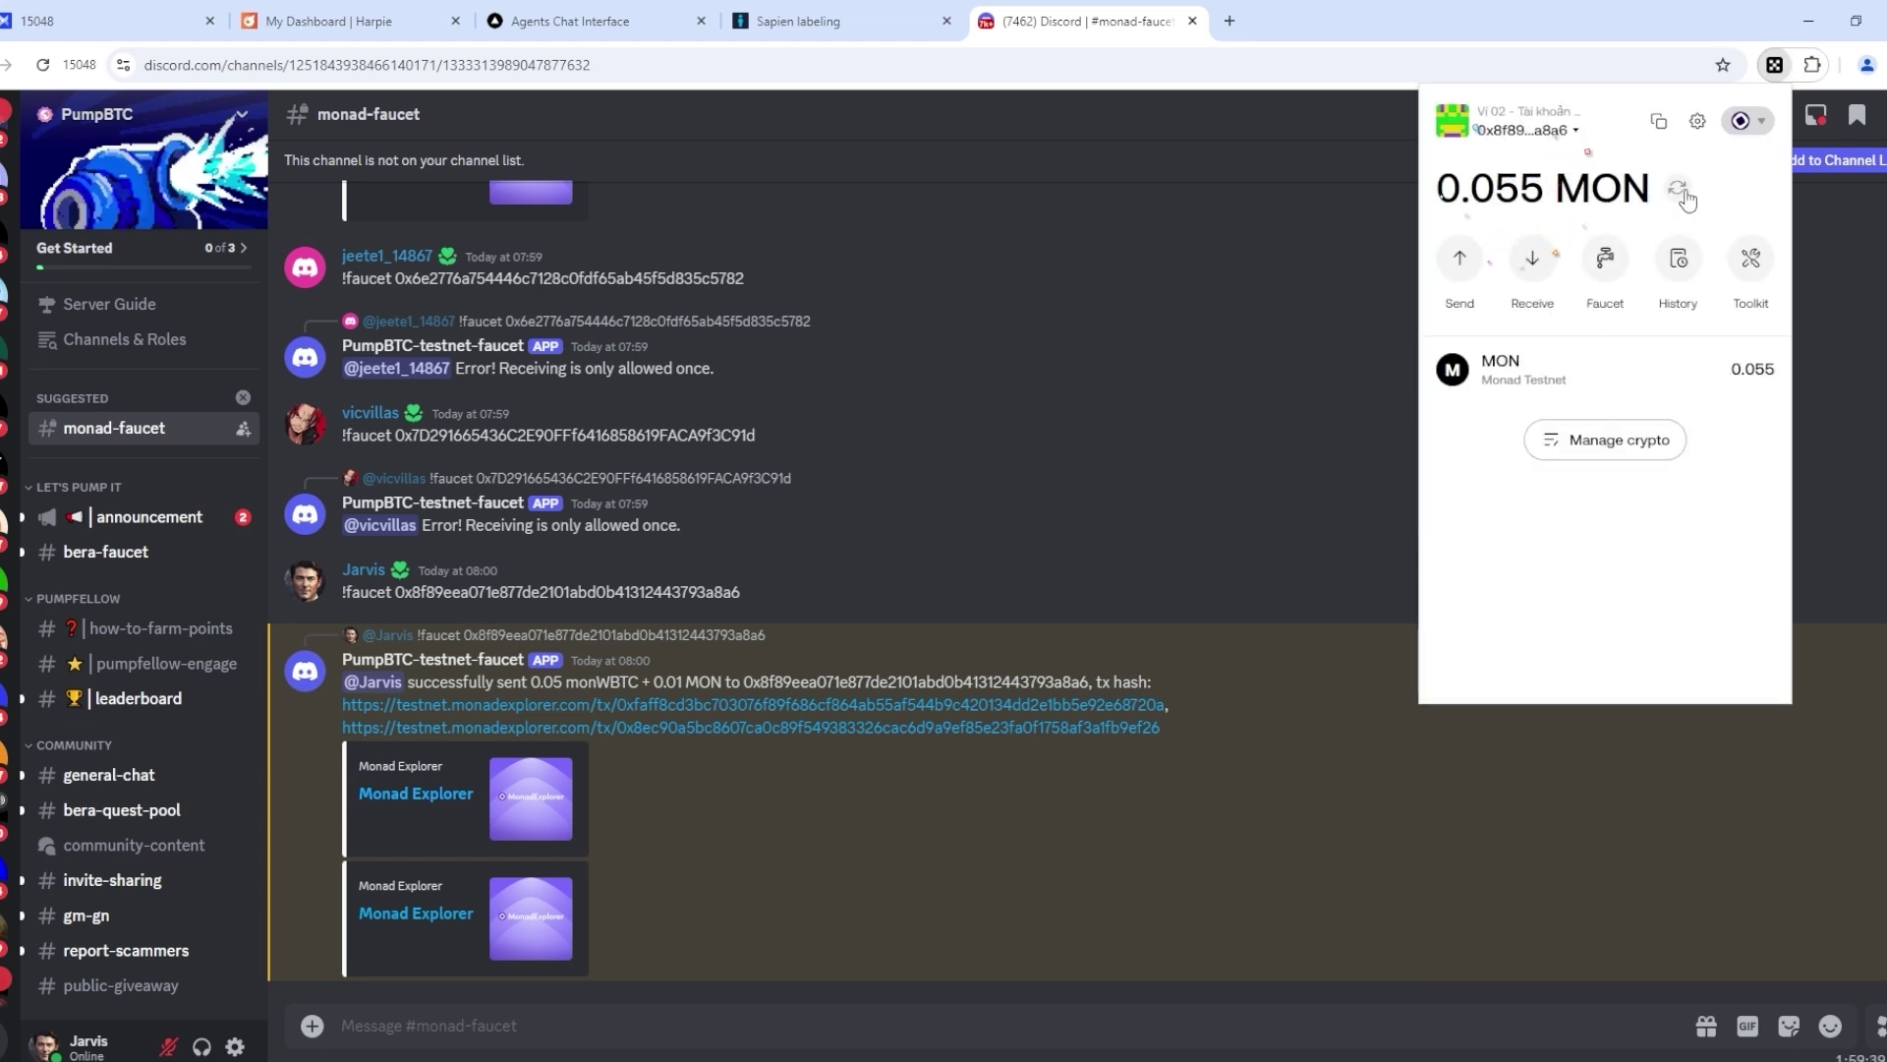
{"action": "left_click", "coordinate": [1681, 193]}
- Copy 0.001 from the Optimism ETH balance into the bridge amount field
{"action": "left_click", "coordinate": [1349, 507]}
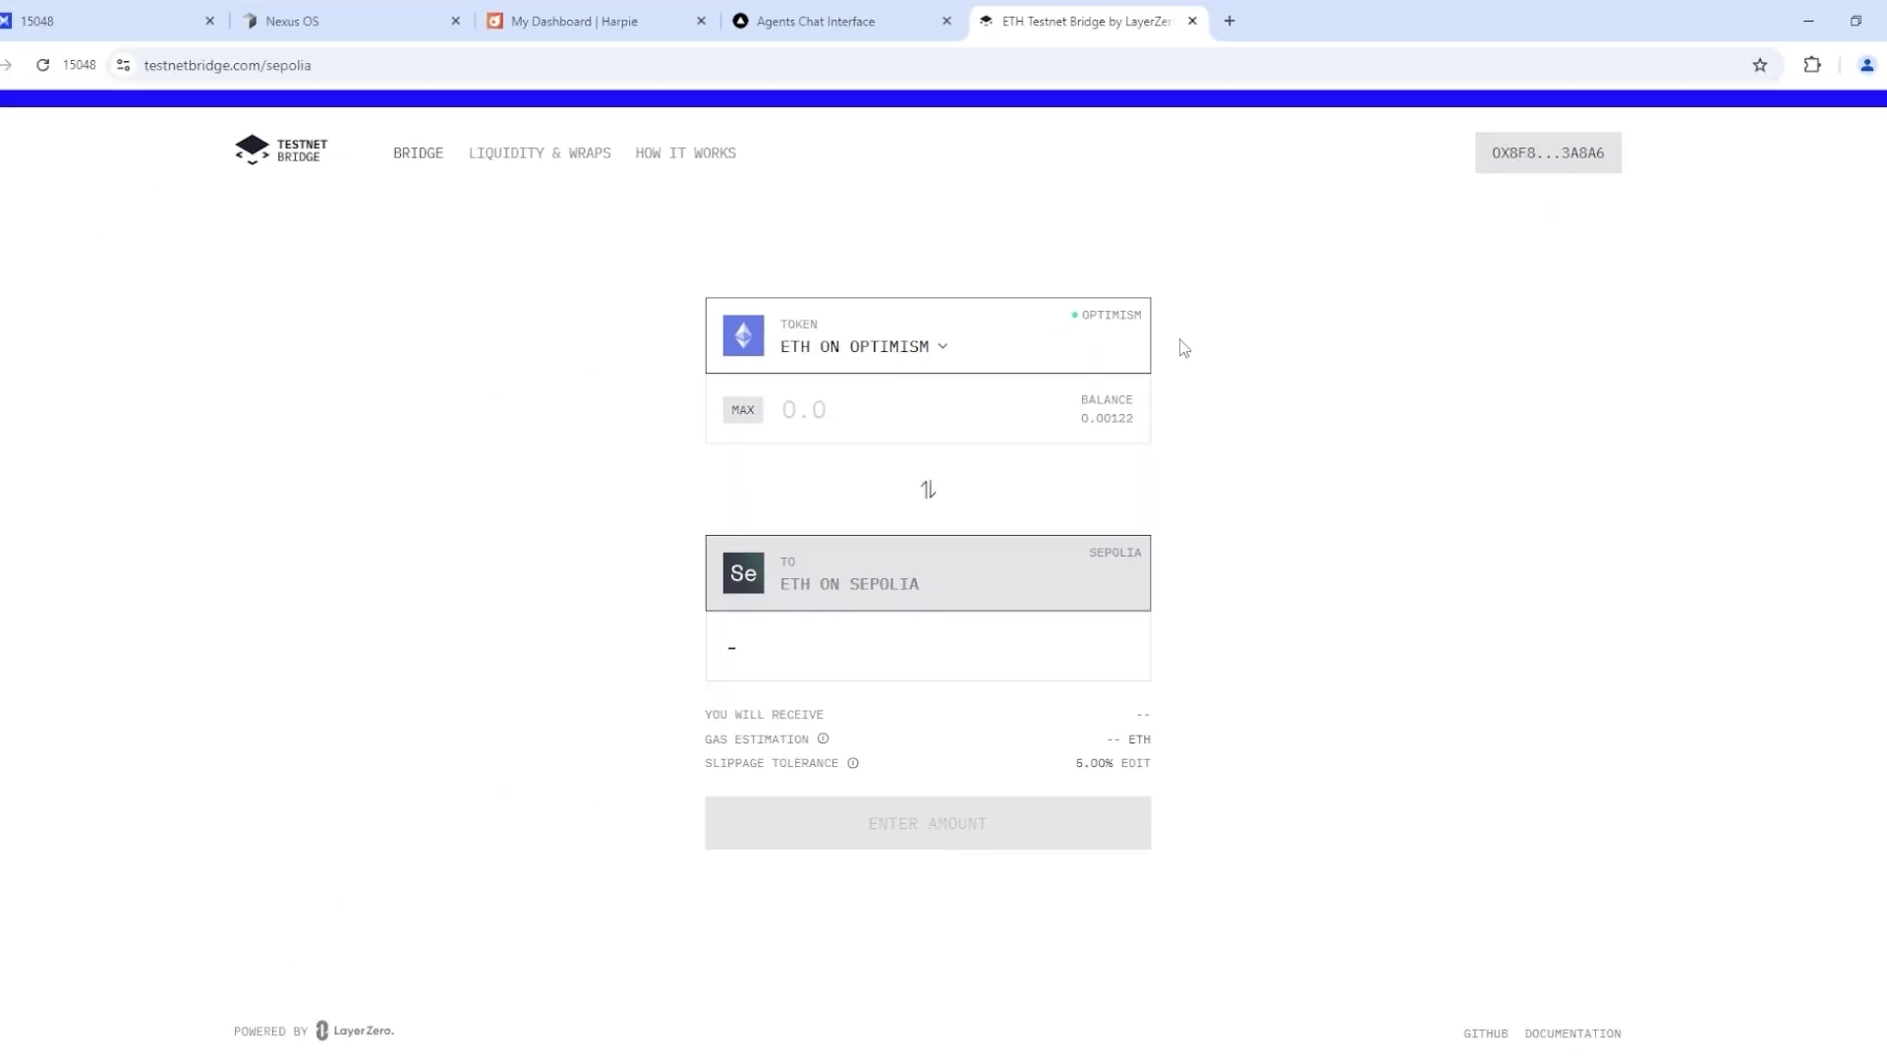
{"action": "left_click", "coordinate": [1081, 343]}
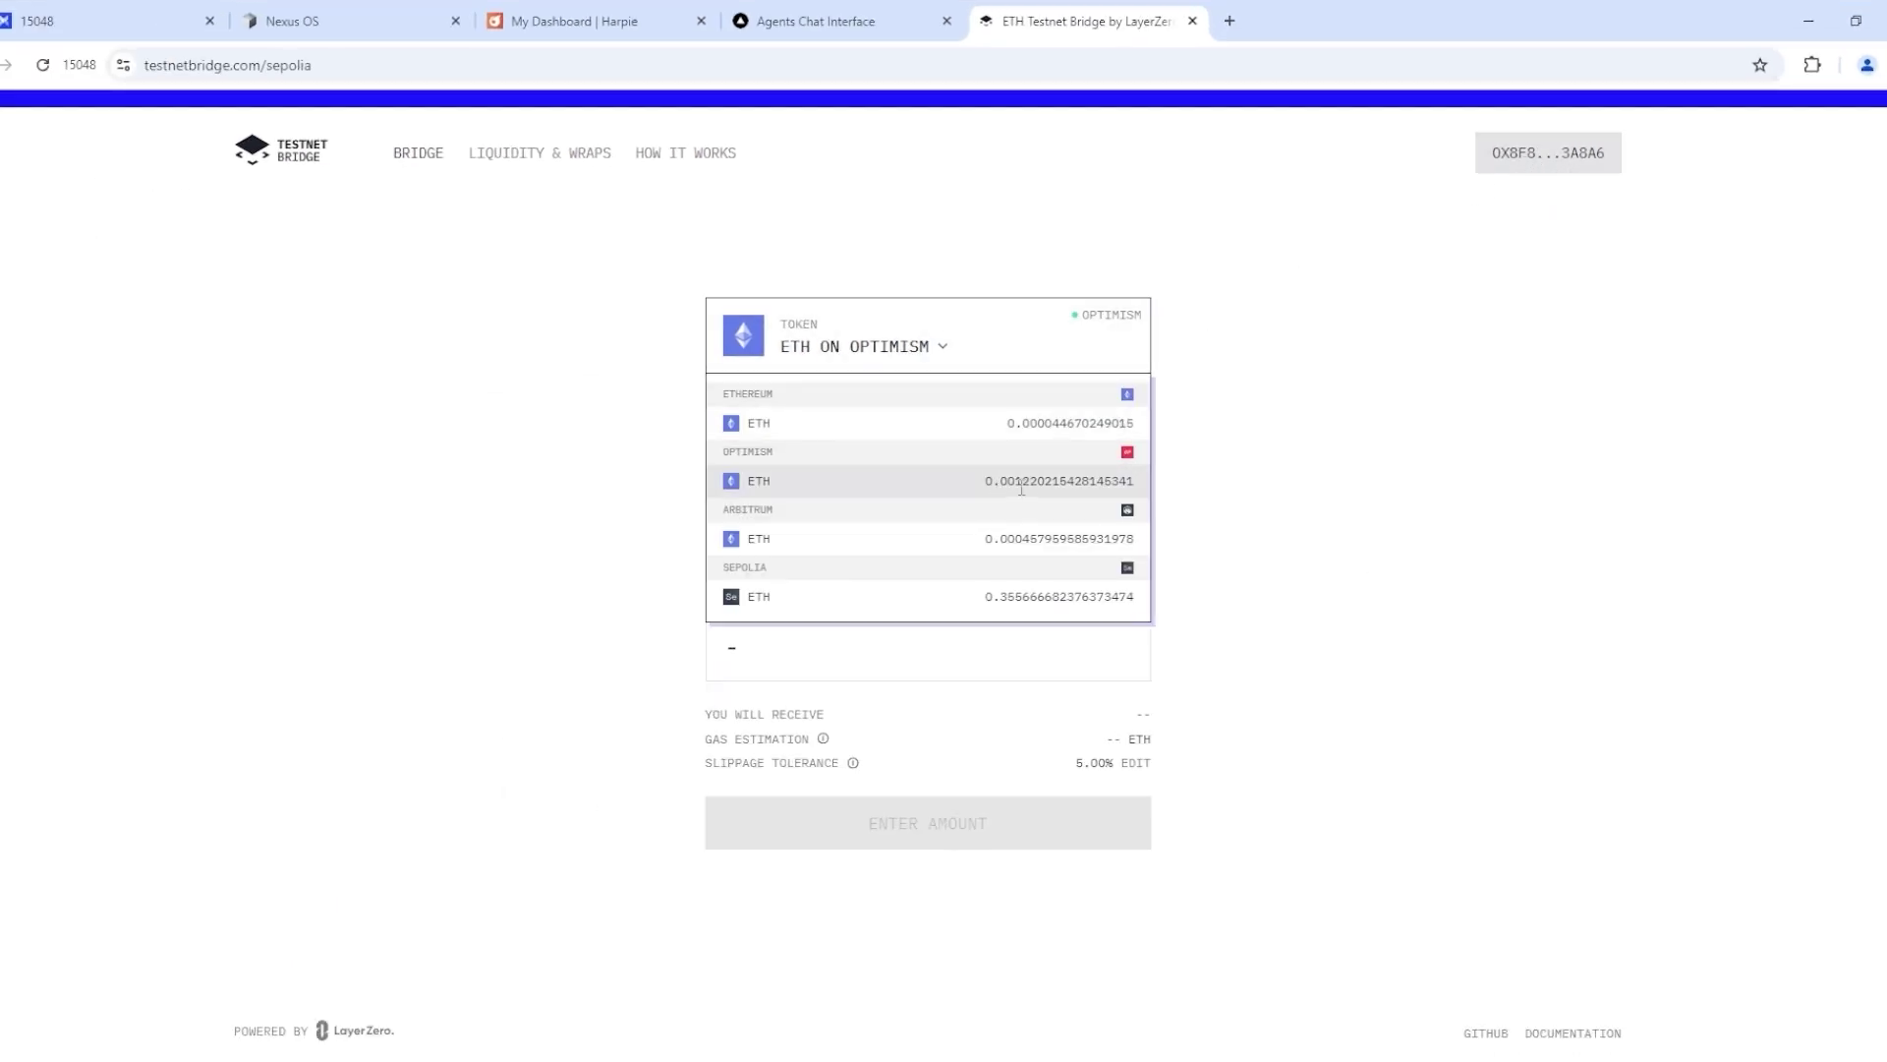
{"action": "left_click_drag", "start_coordinate": [985, 481], "coordinate": [1019, 481]}
{"action": "key", "text": "ctrl+c"}
{"action": "left_click", "coordinate": [1297, 567]}
{"action": "left_click", "coordinate": [825, 410]}
{"action": "key", "text": "ctrl+v"}
- Submit the 0.001 ETH Optimism-to-Sepolia transfer and confirm it in OKX Wallet
{"action": "left_click", "coordinate": [927, 822]}
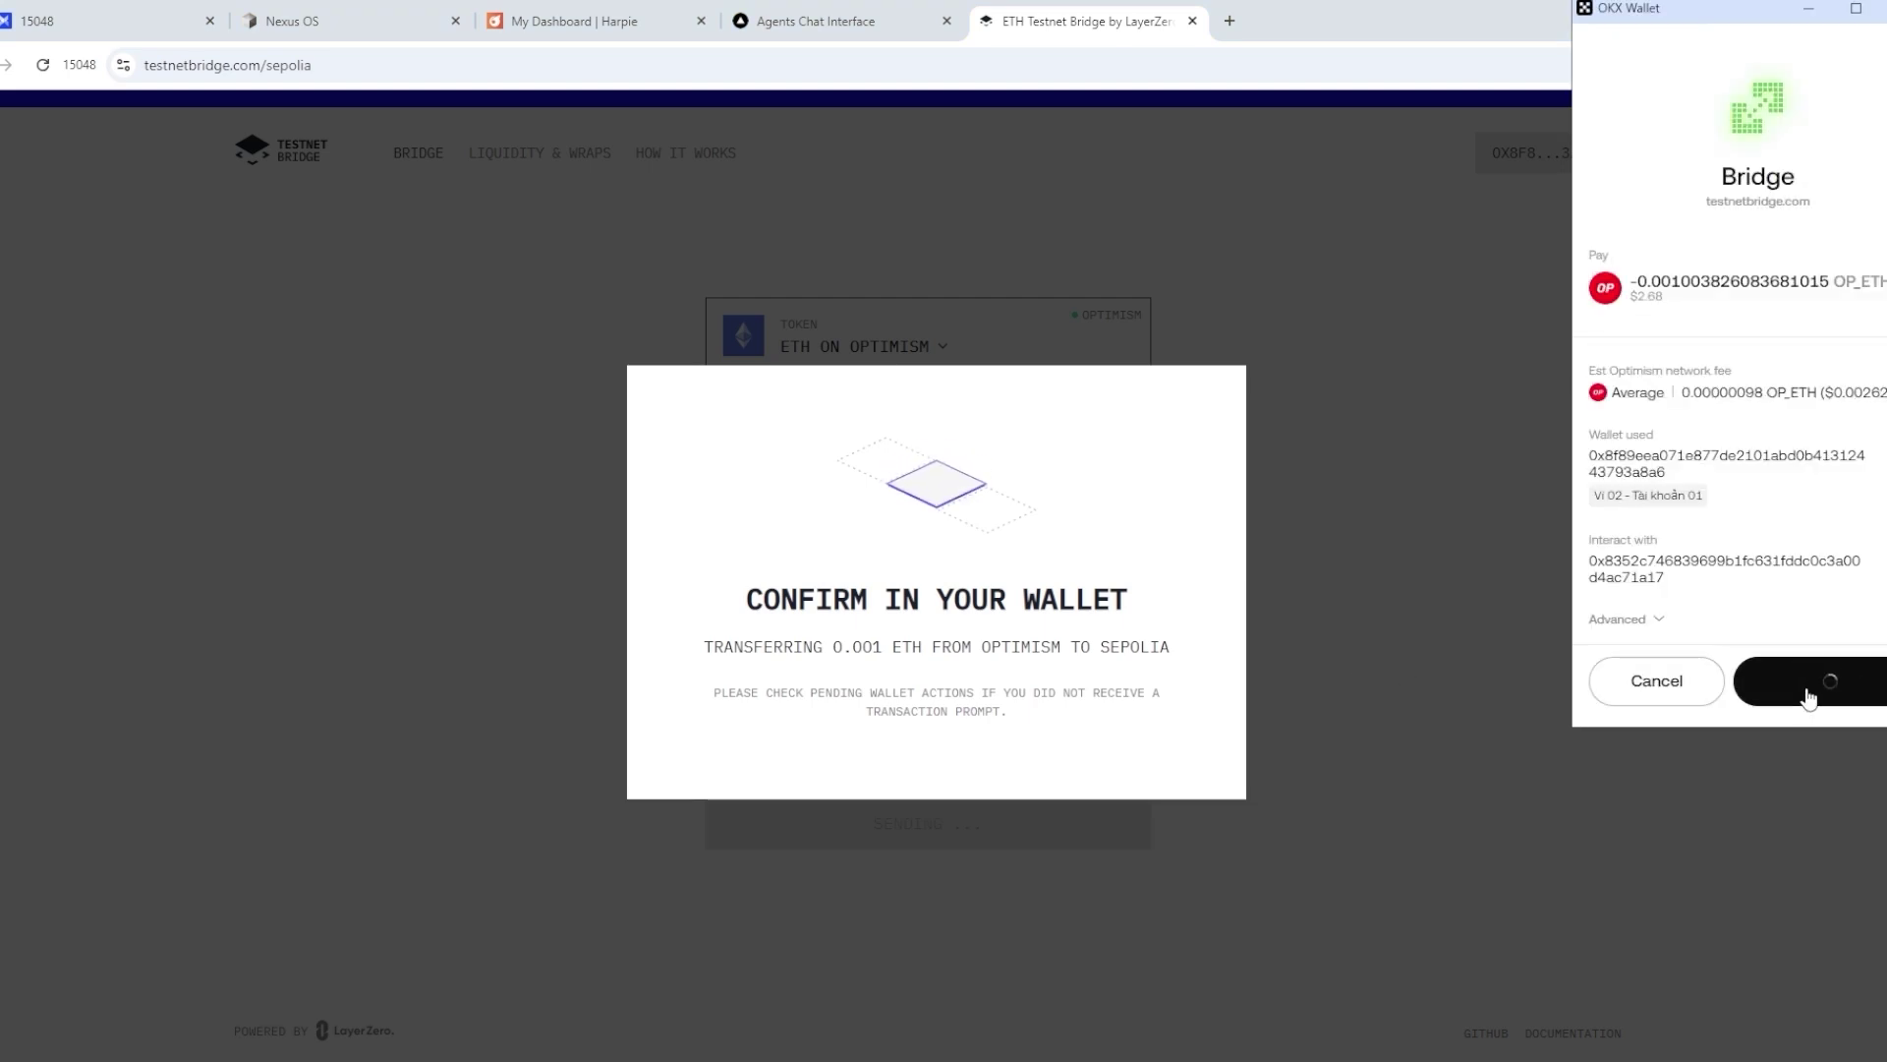
{"action": "left_click", "coordinate": [1823, 682]}
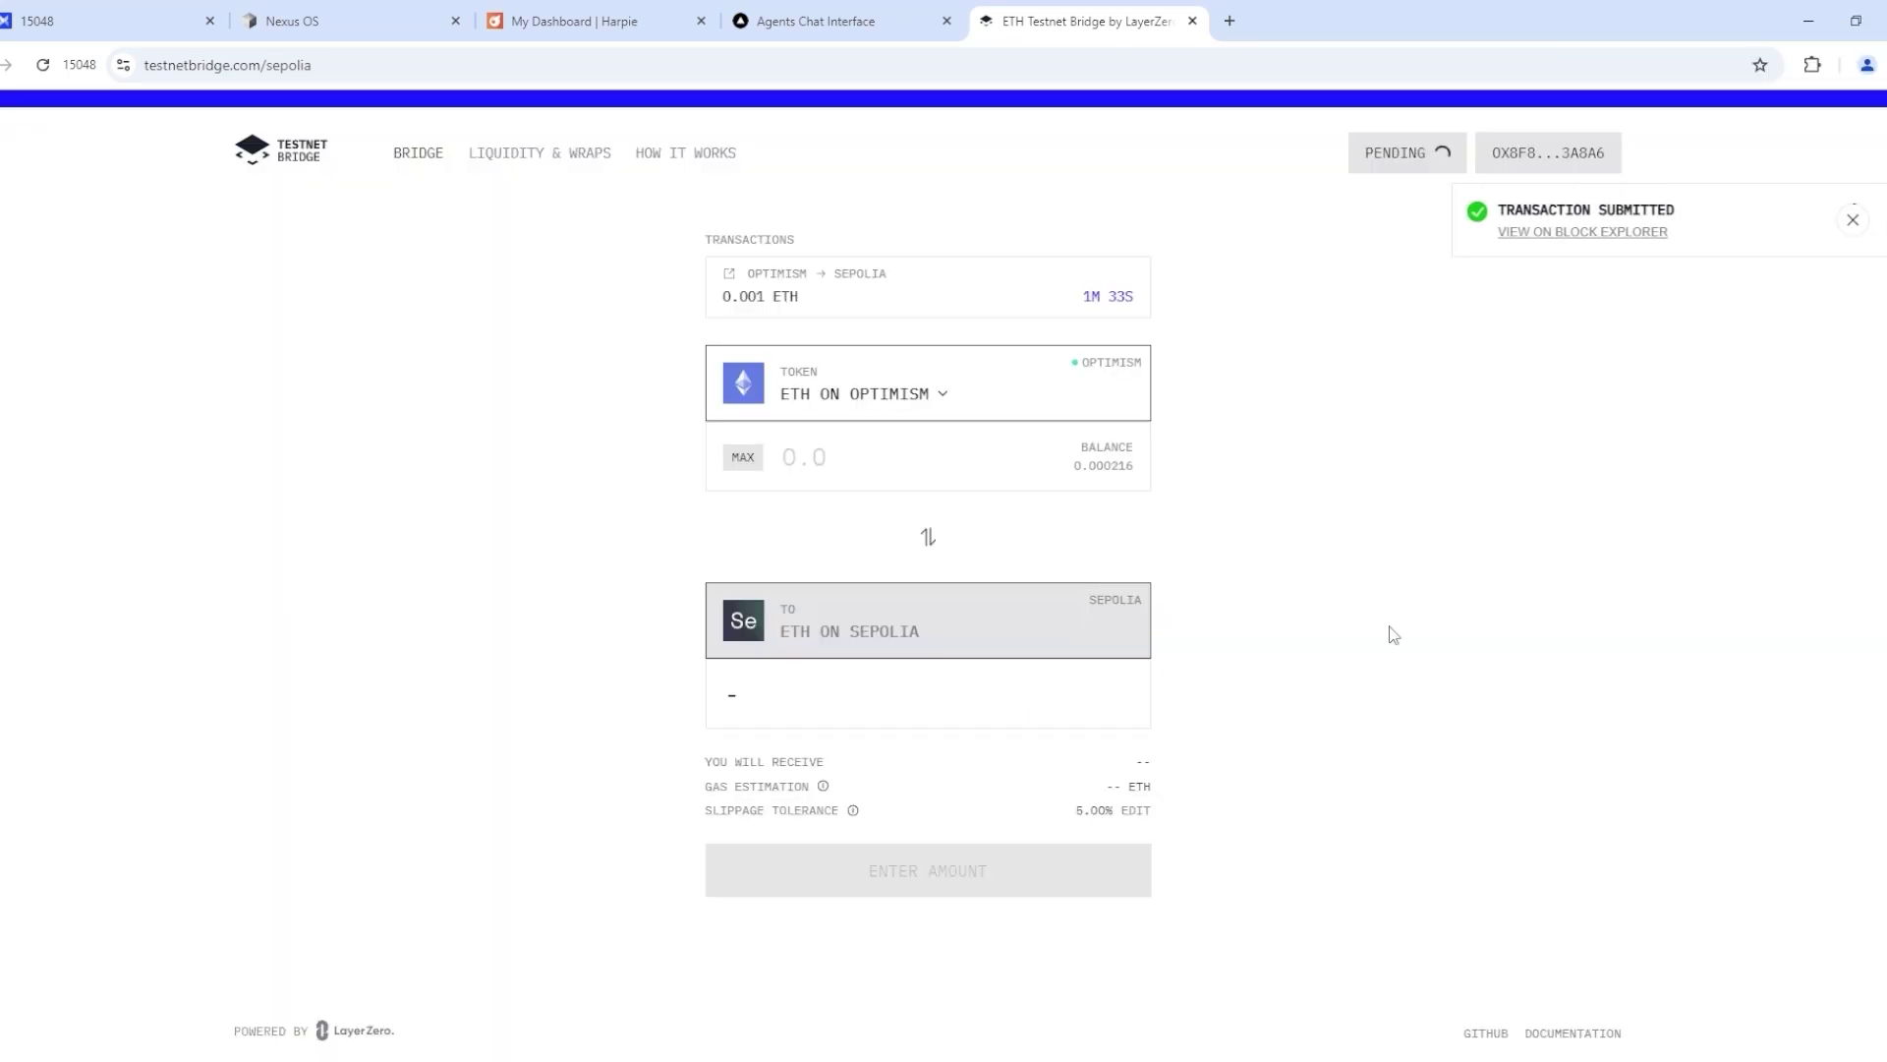
- Return to Orbiter Finance and set Monad Sepolia as the destination chain
{"action": "key", "text": "alt+Left"}
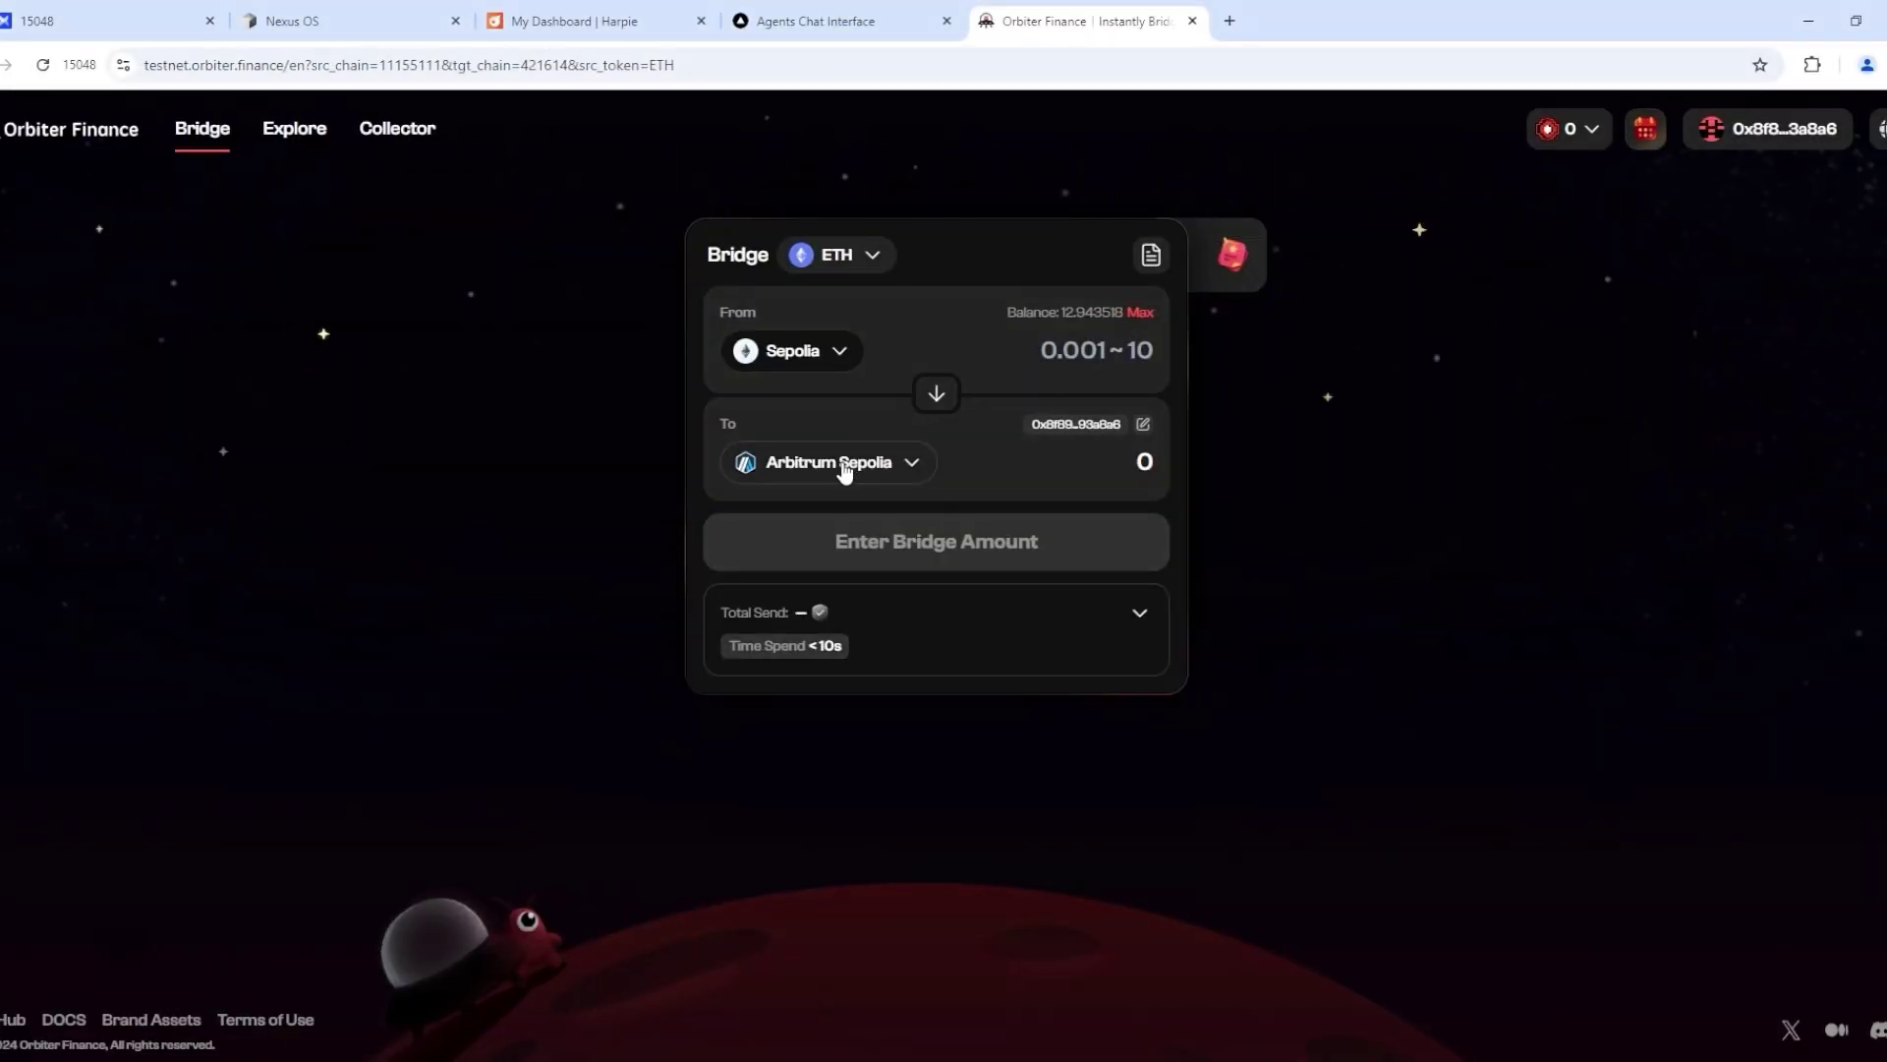
{"action": "left_click", "coordinate": [848, 462]}
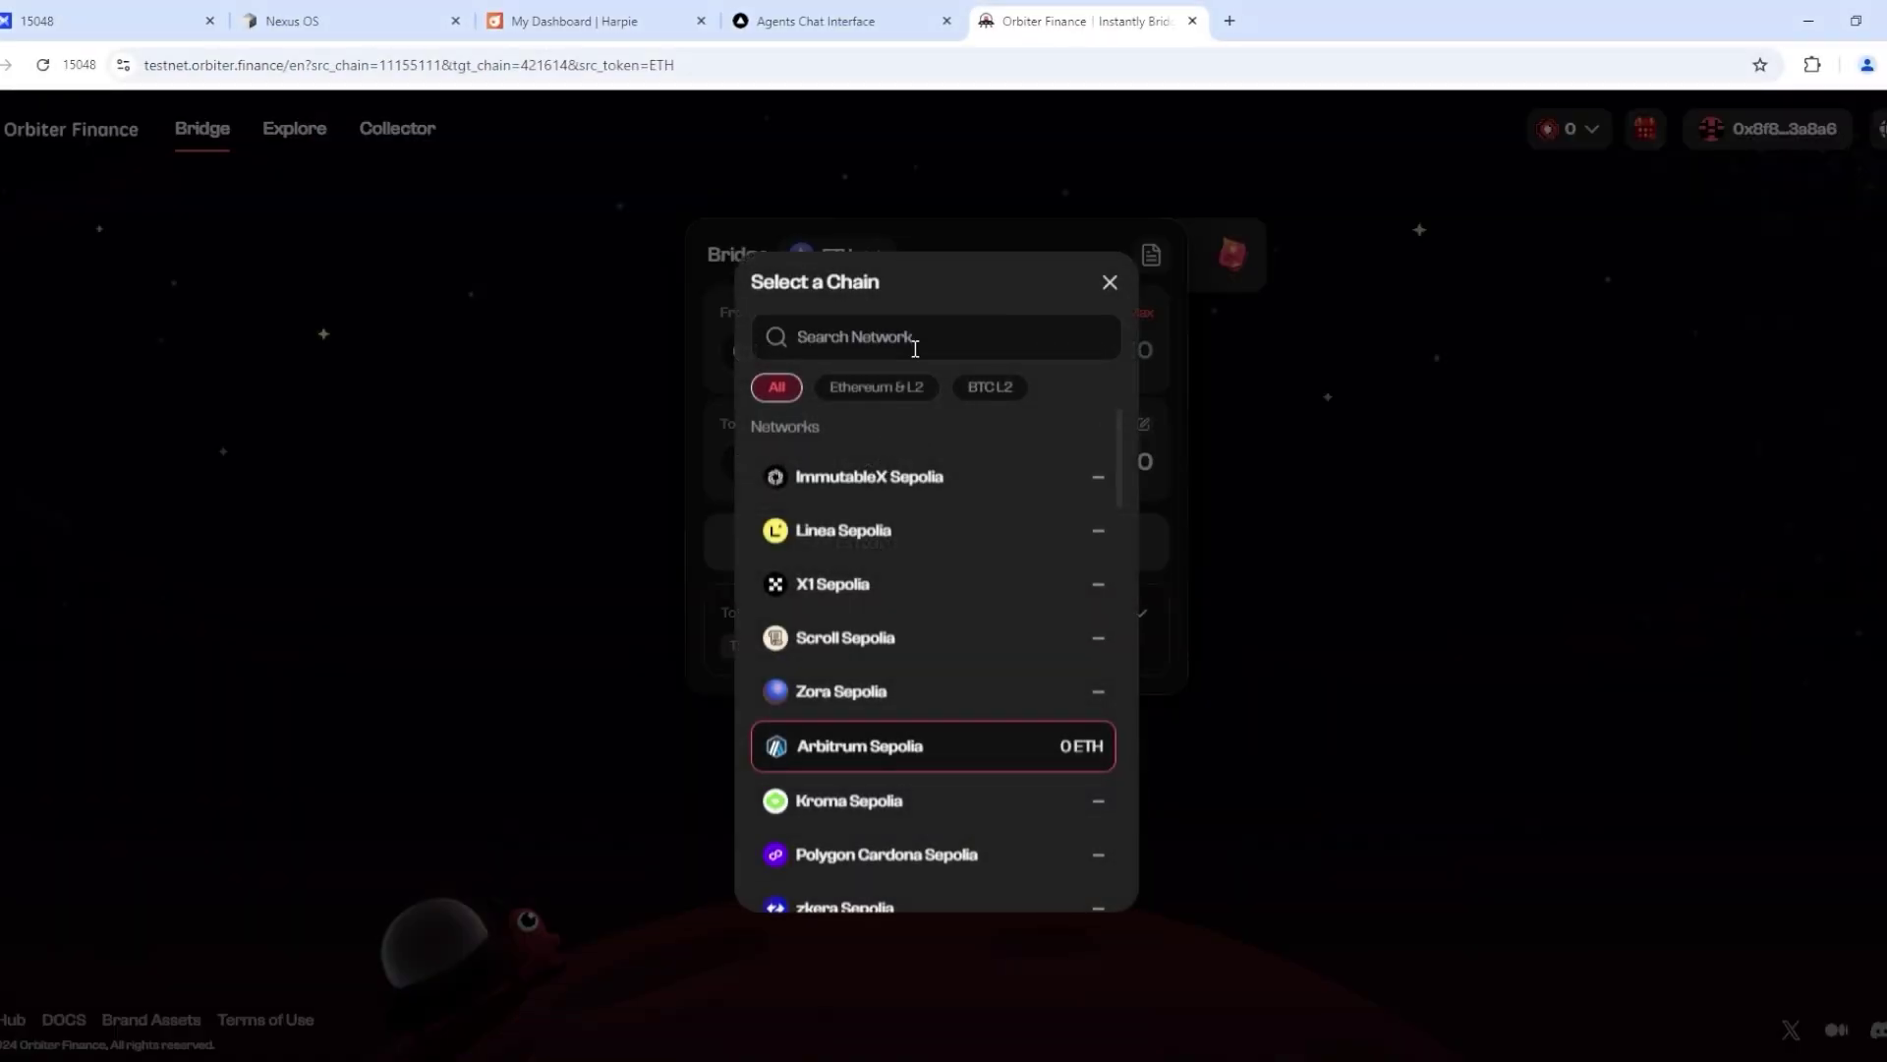
{"action": "type", "text": "monad"}
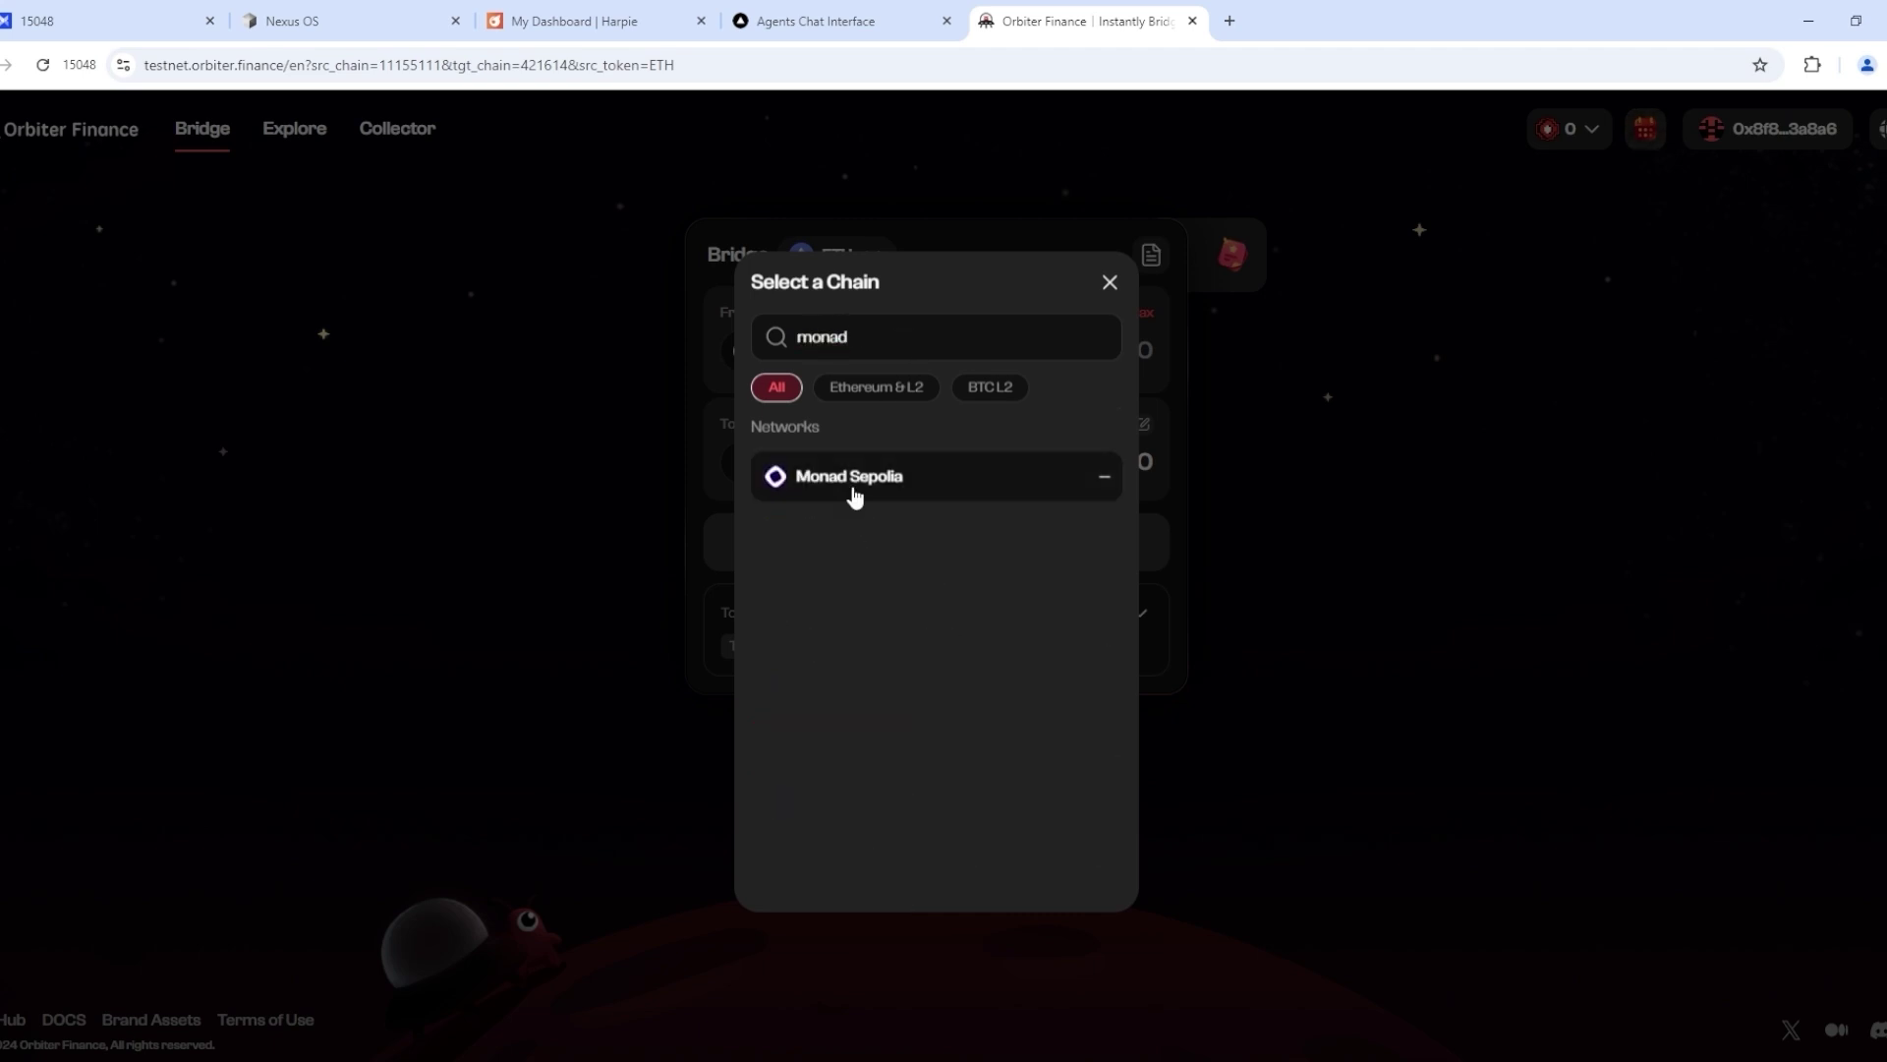
{"action": "left_click", "coordinate": [854, 494]}
{"action": "type", "text": "10"}
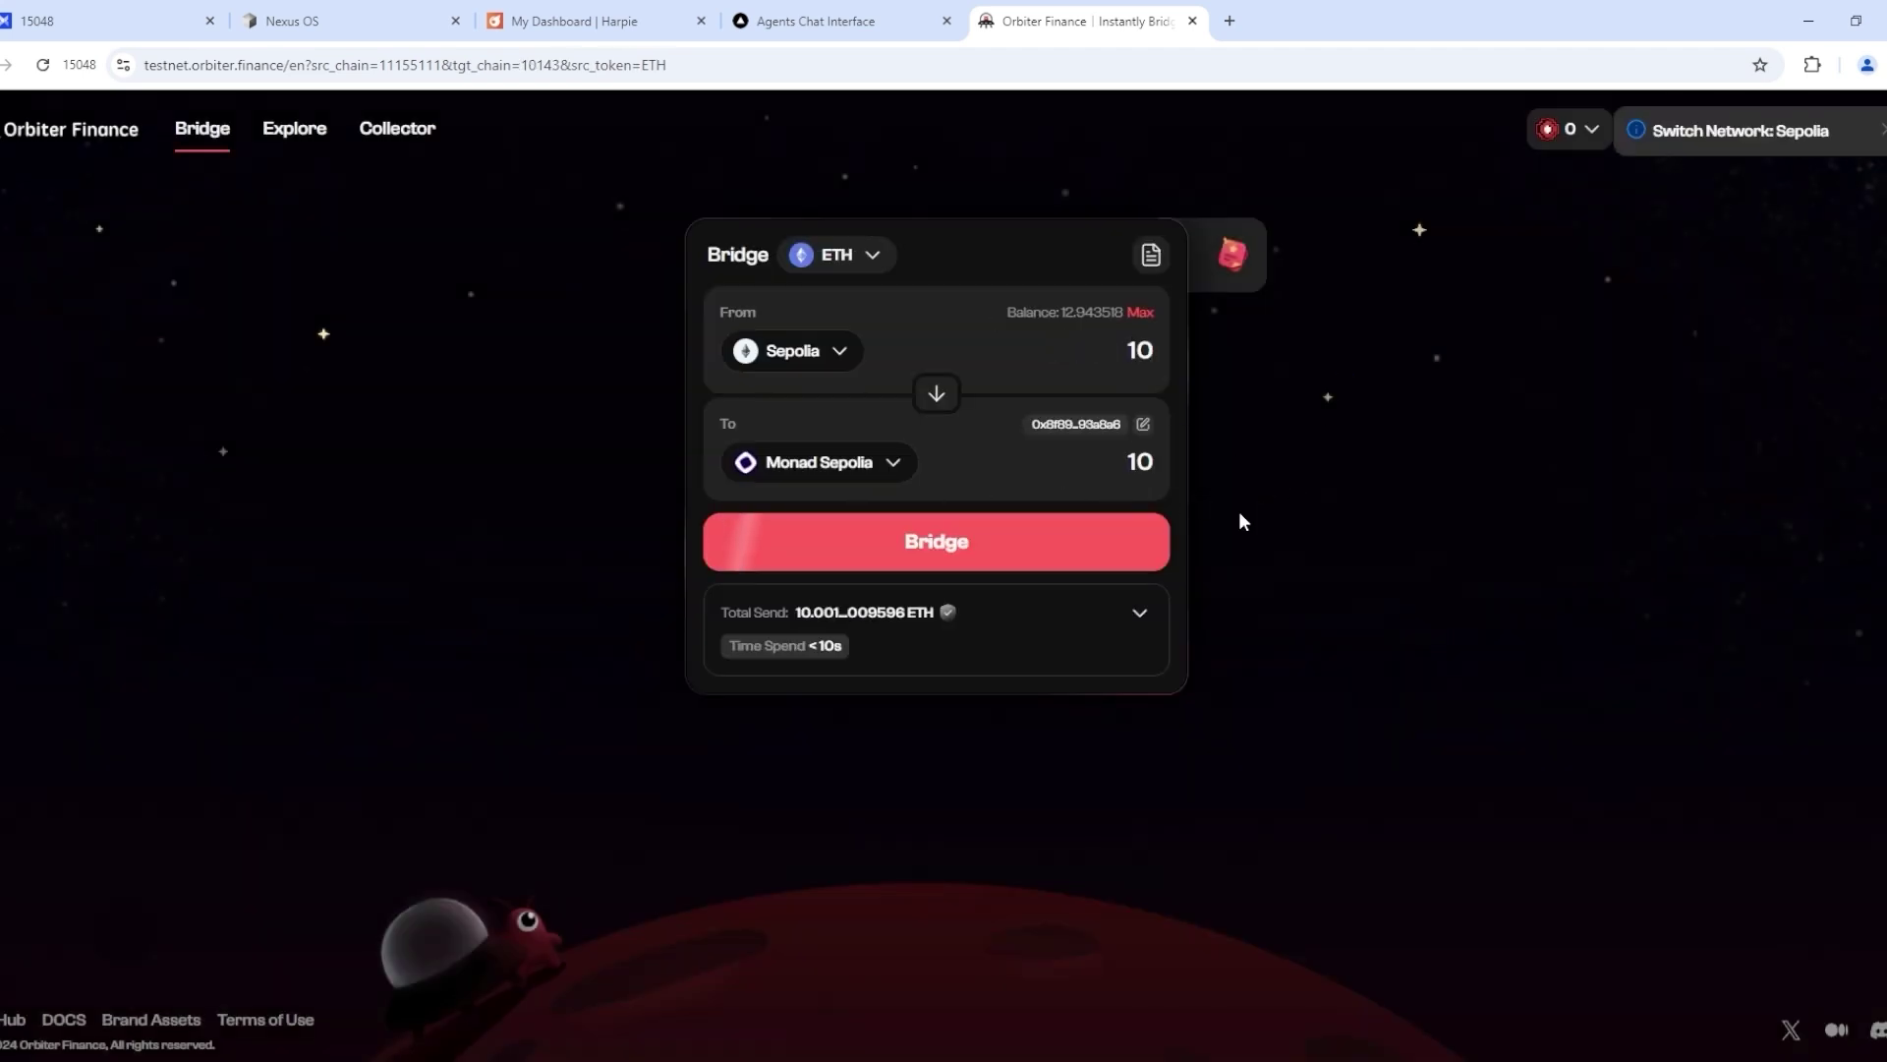
- Bridge 10 ETH from Sepolia to Monad Sepolia, confirming in OKX Wallet
{"action": "left_click", "coordinate": [1032, 545]}
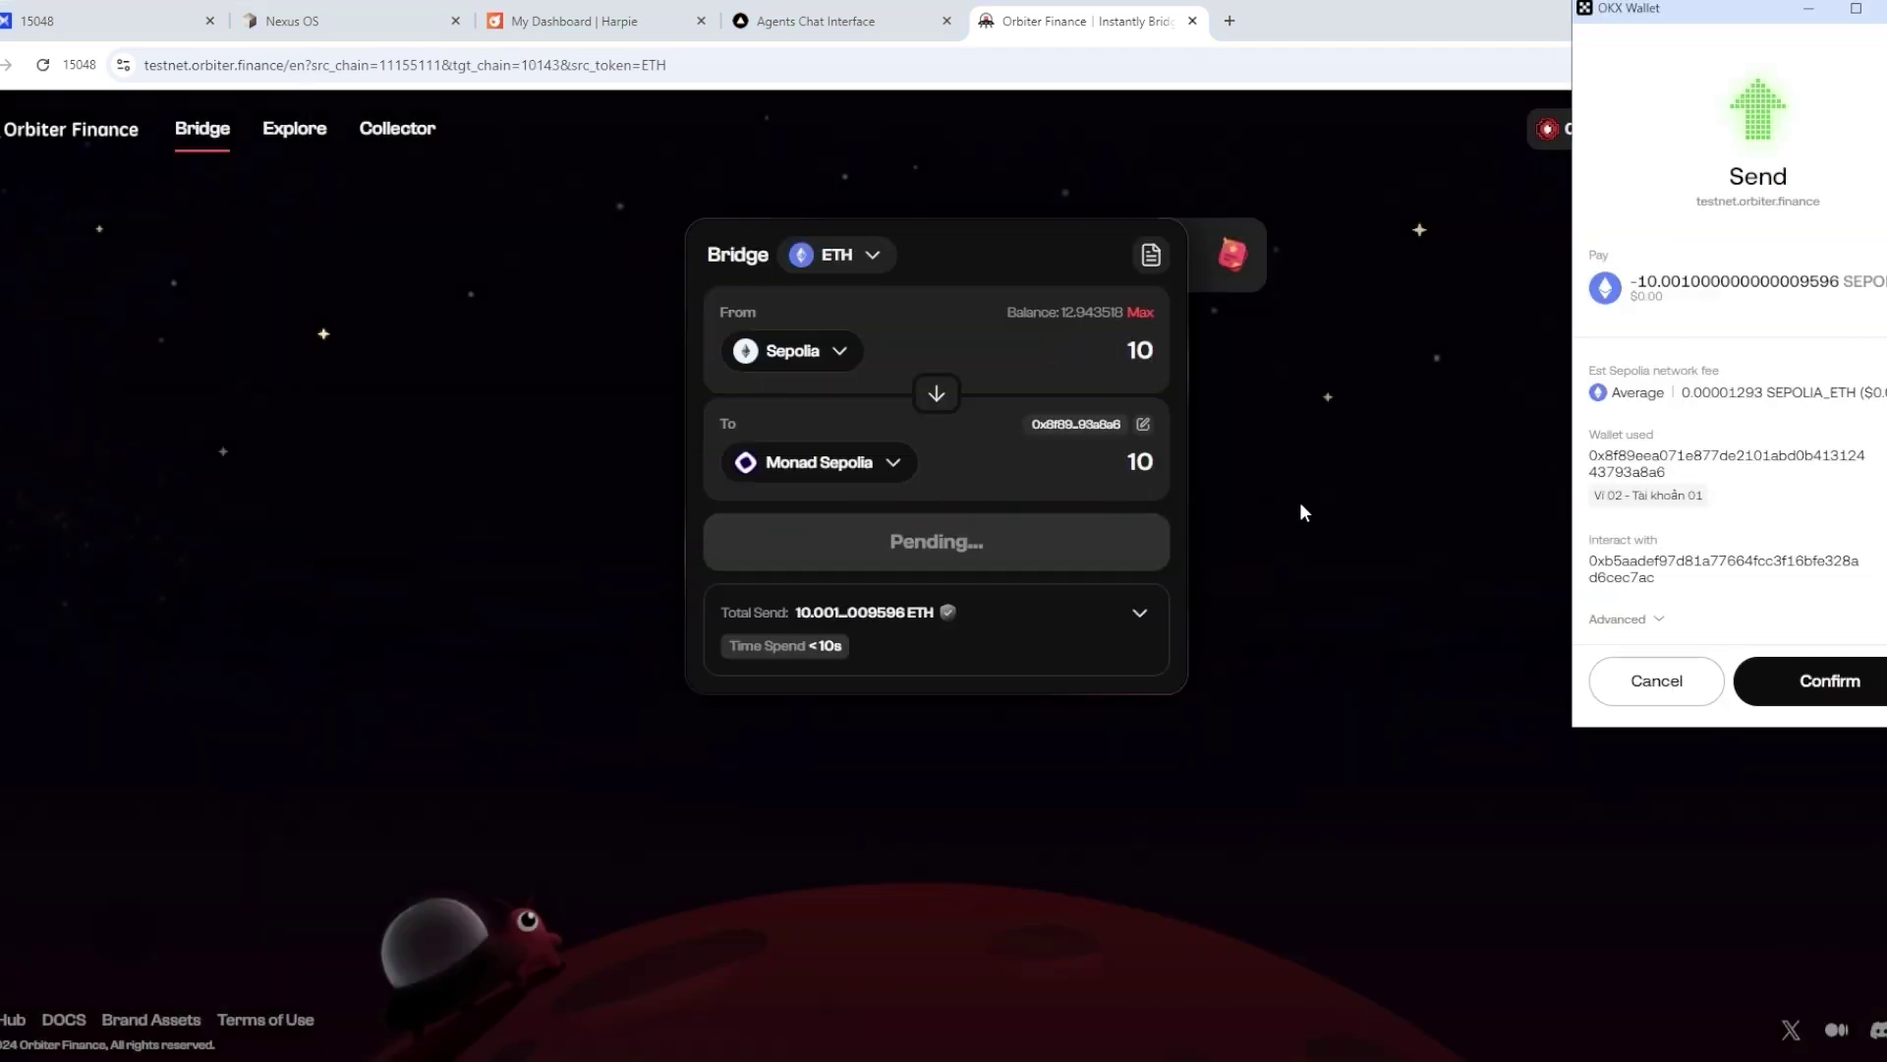
{"action": "left_click", "coordinate": [1828, 681]}
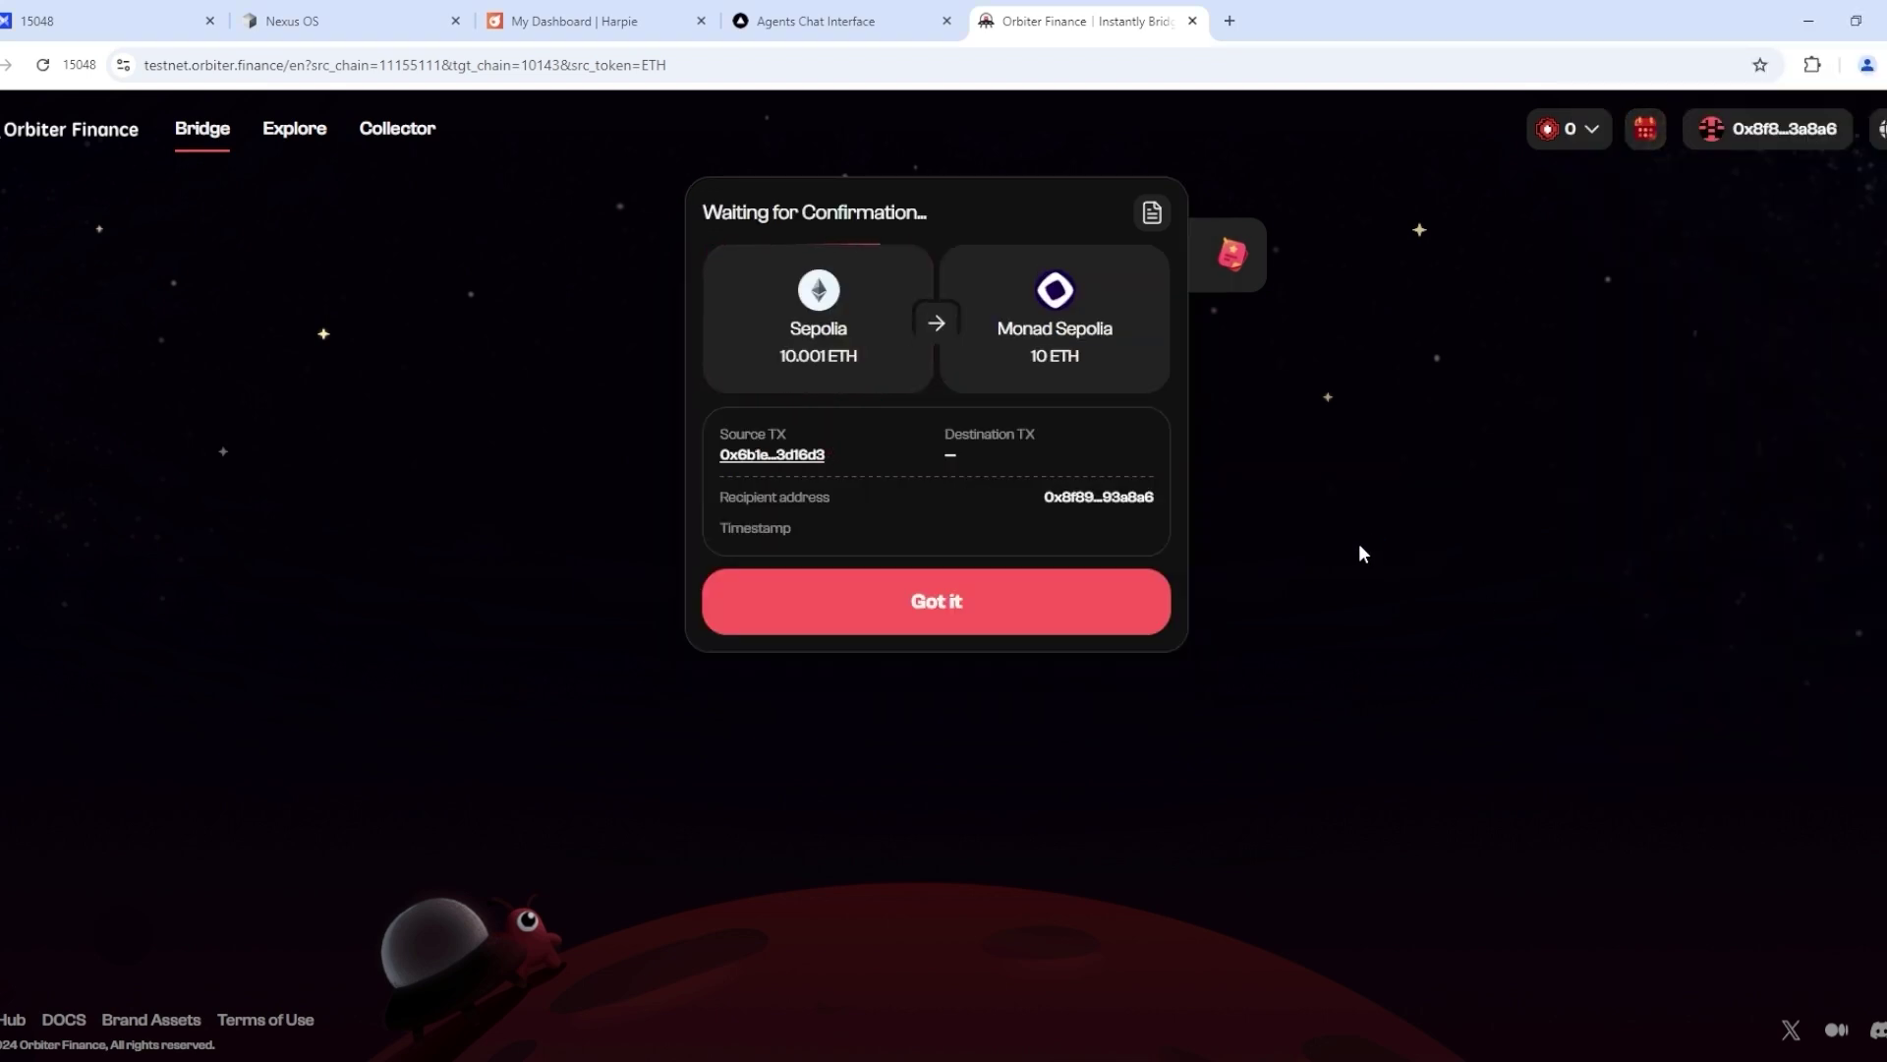
{"action": "left_click", "coordinate": [1120, 601]}
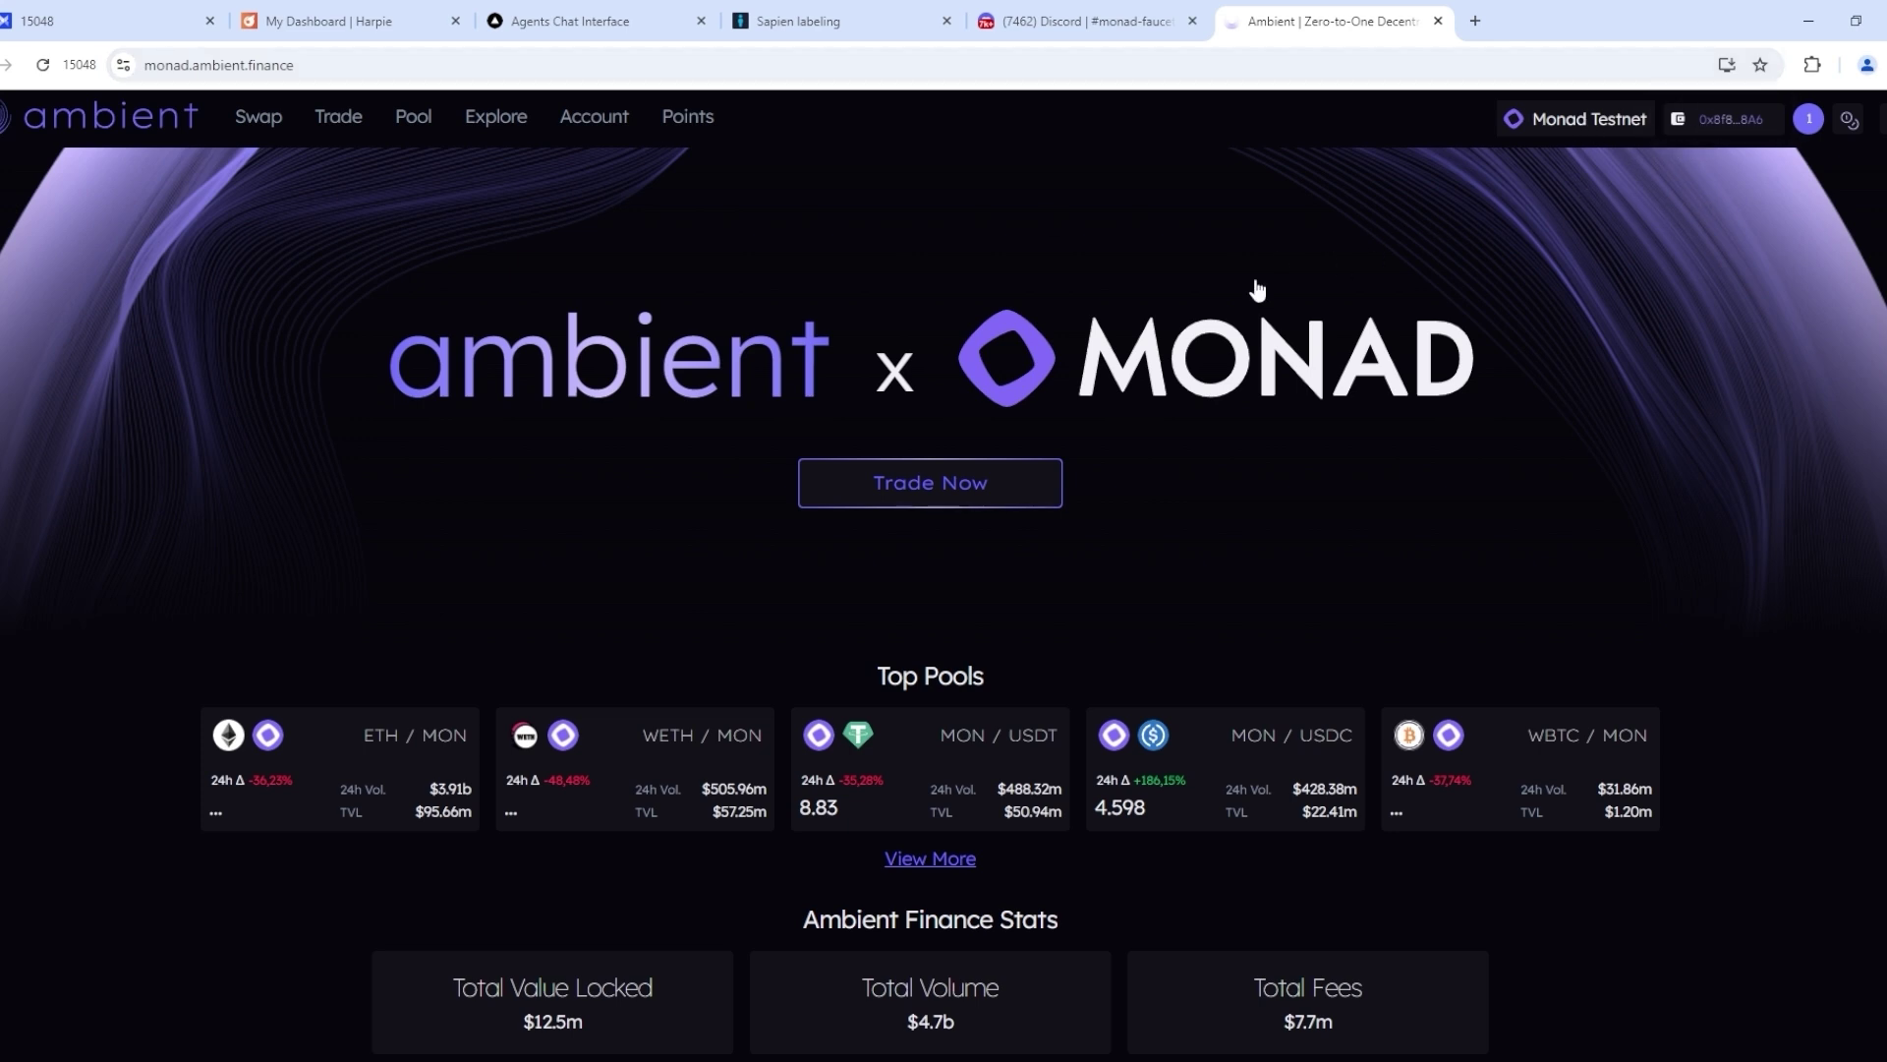
- Set up an ETH/MON swap selling the whole ETH balance for MON
{"action": "left_click", "coordinate": [974, 483]}
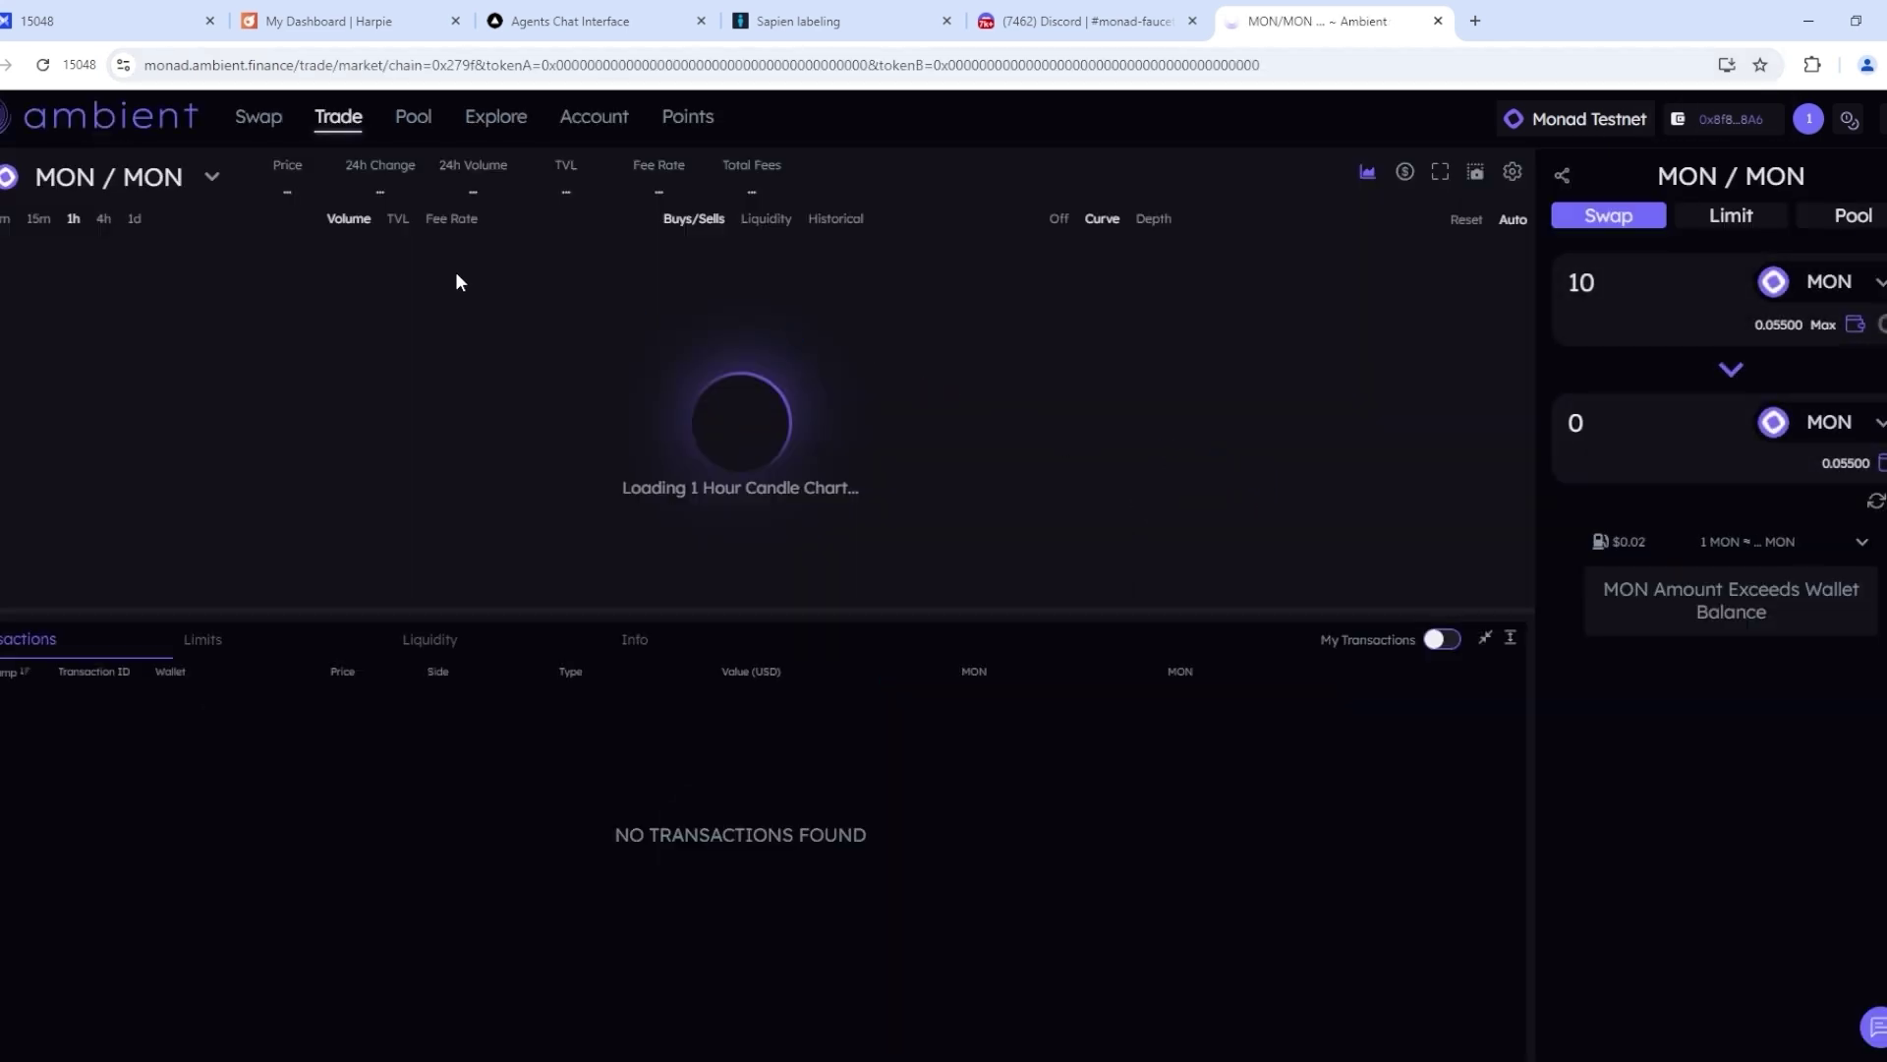
{"action": "left_click", "coordinate": [194, 183]}
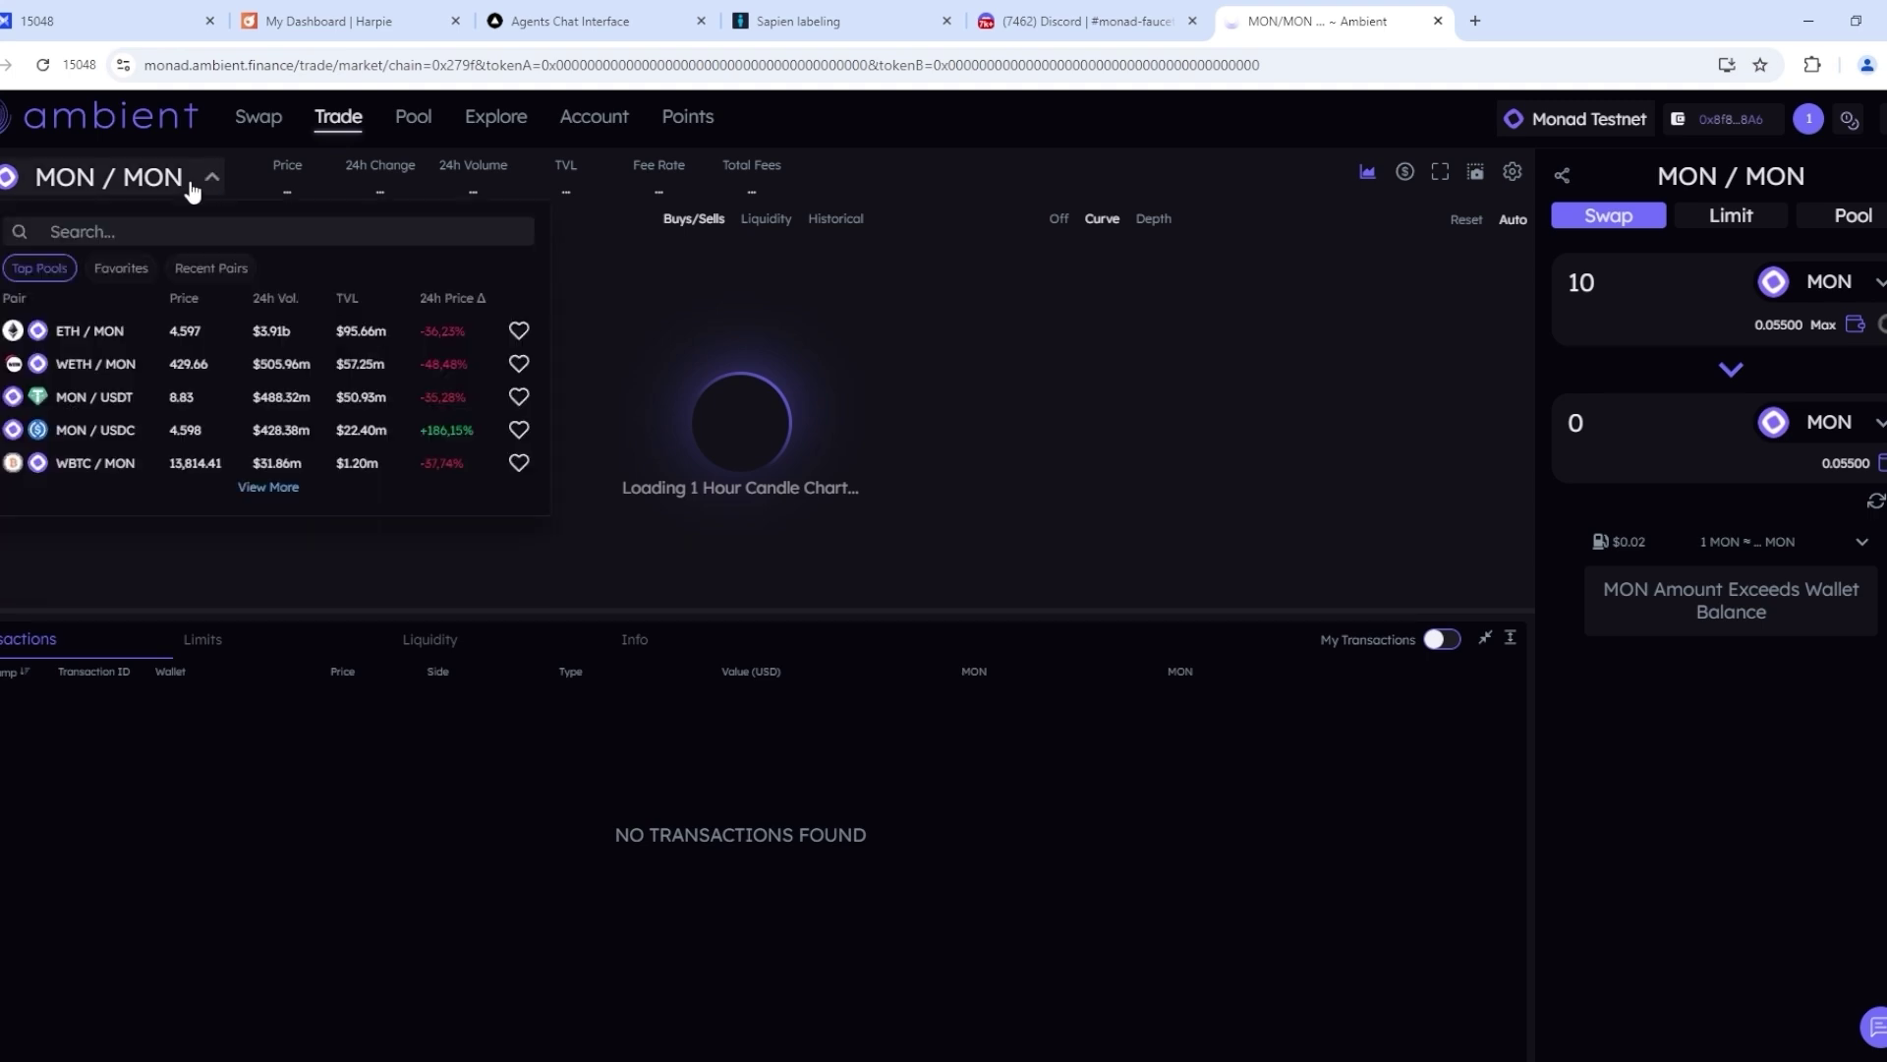
{"action": "left_click", "coordinate": [80, 333]}
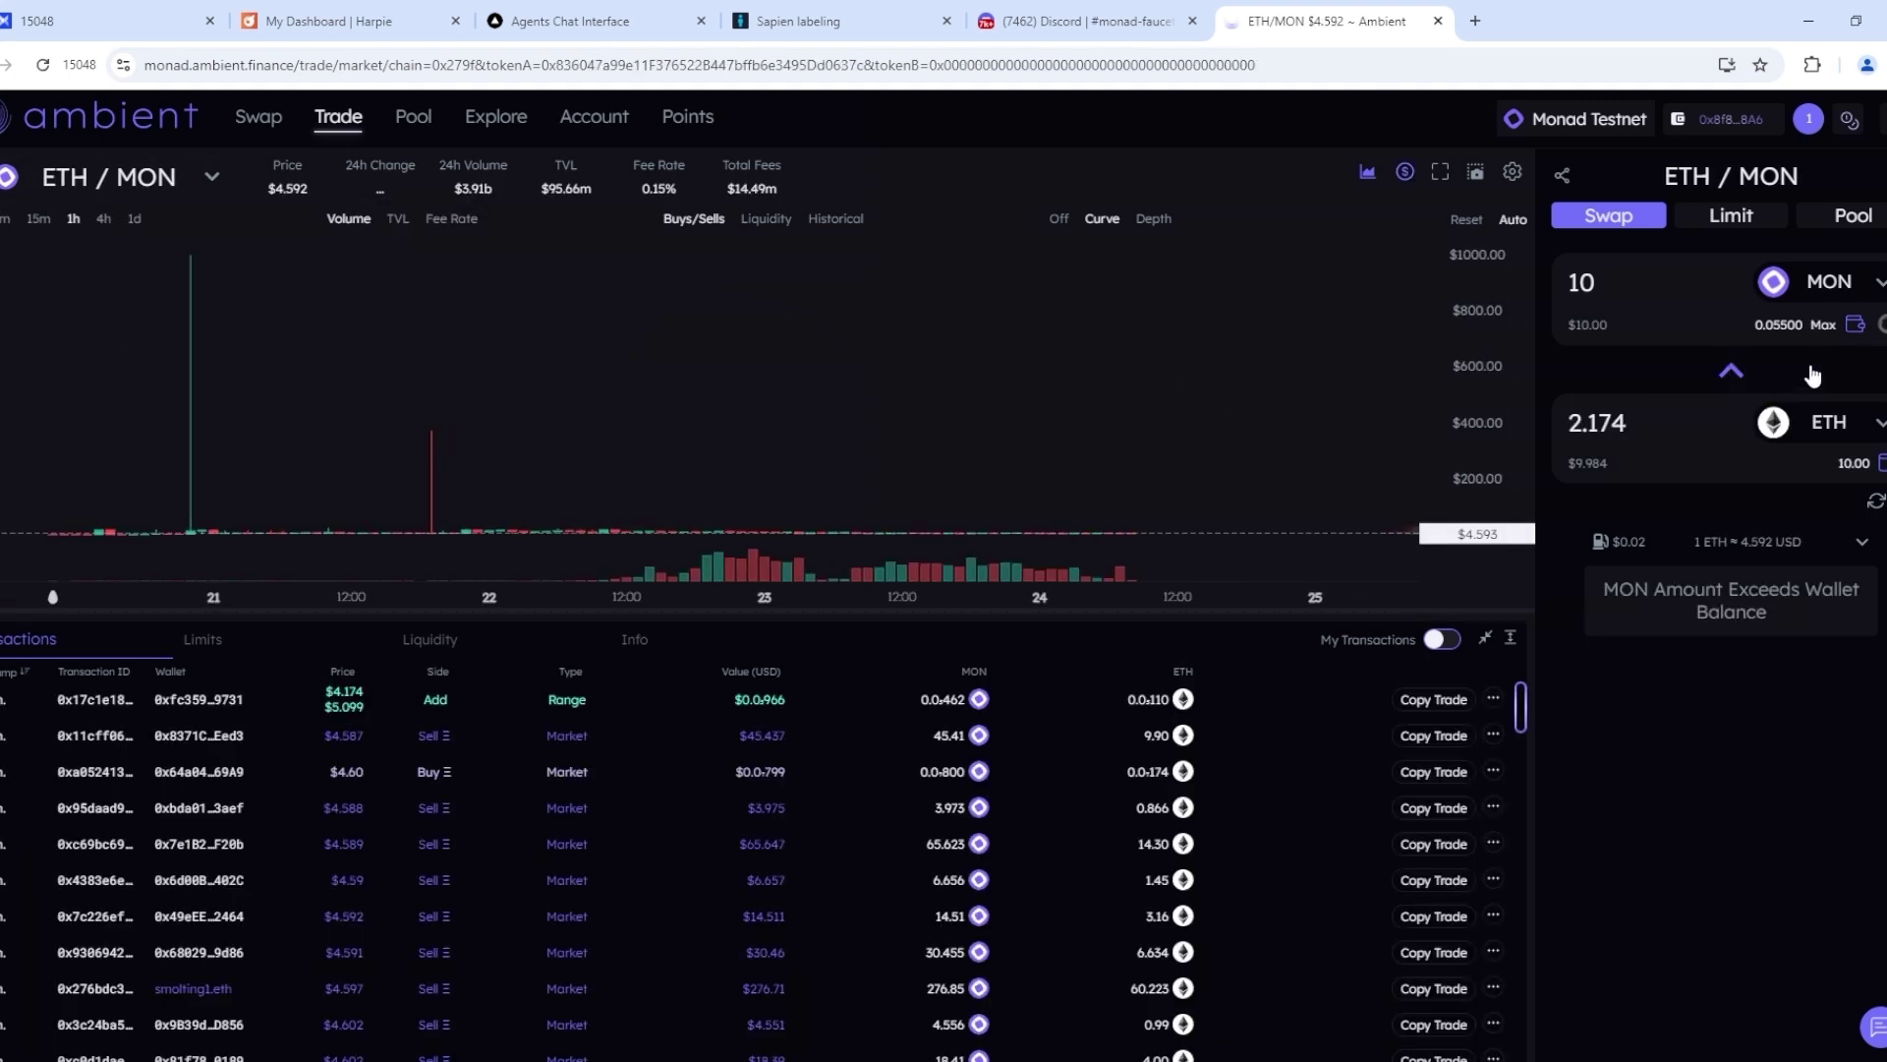
{"action": "left_click", "coordinate": [1734, 372]}
{"action": "left_click", "coordinate": [1827, 326]}
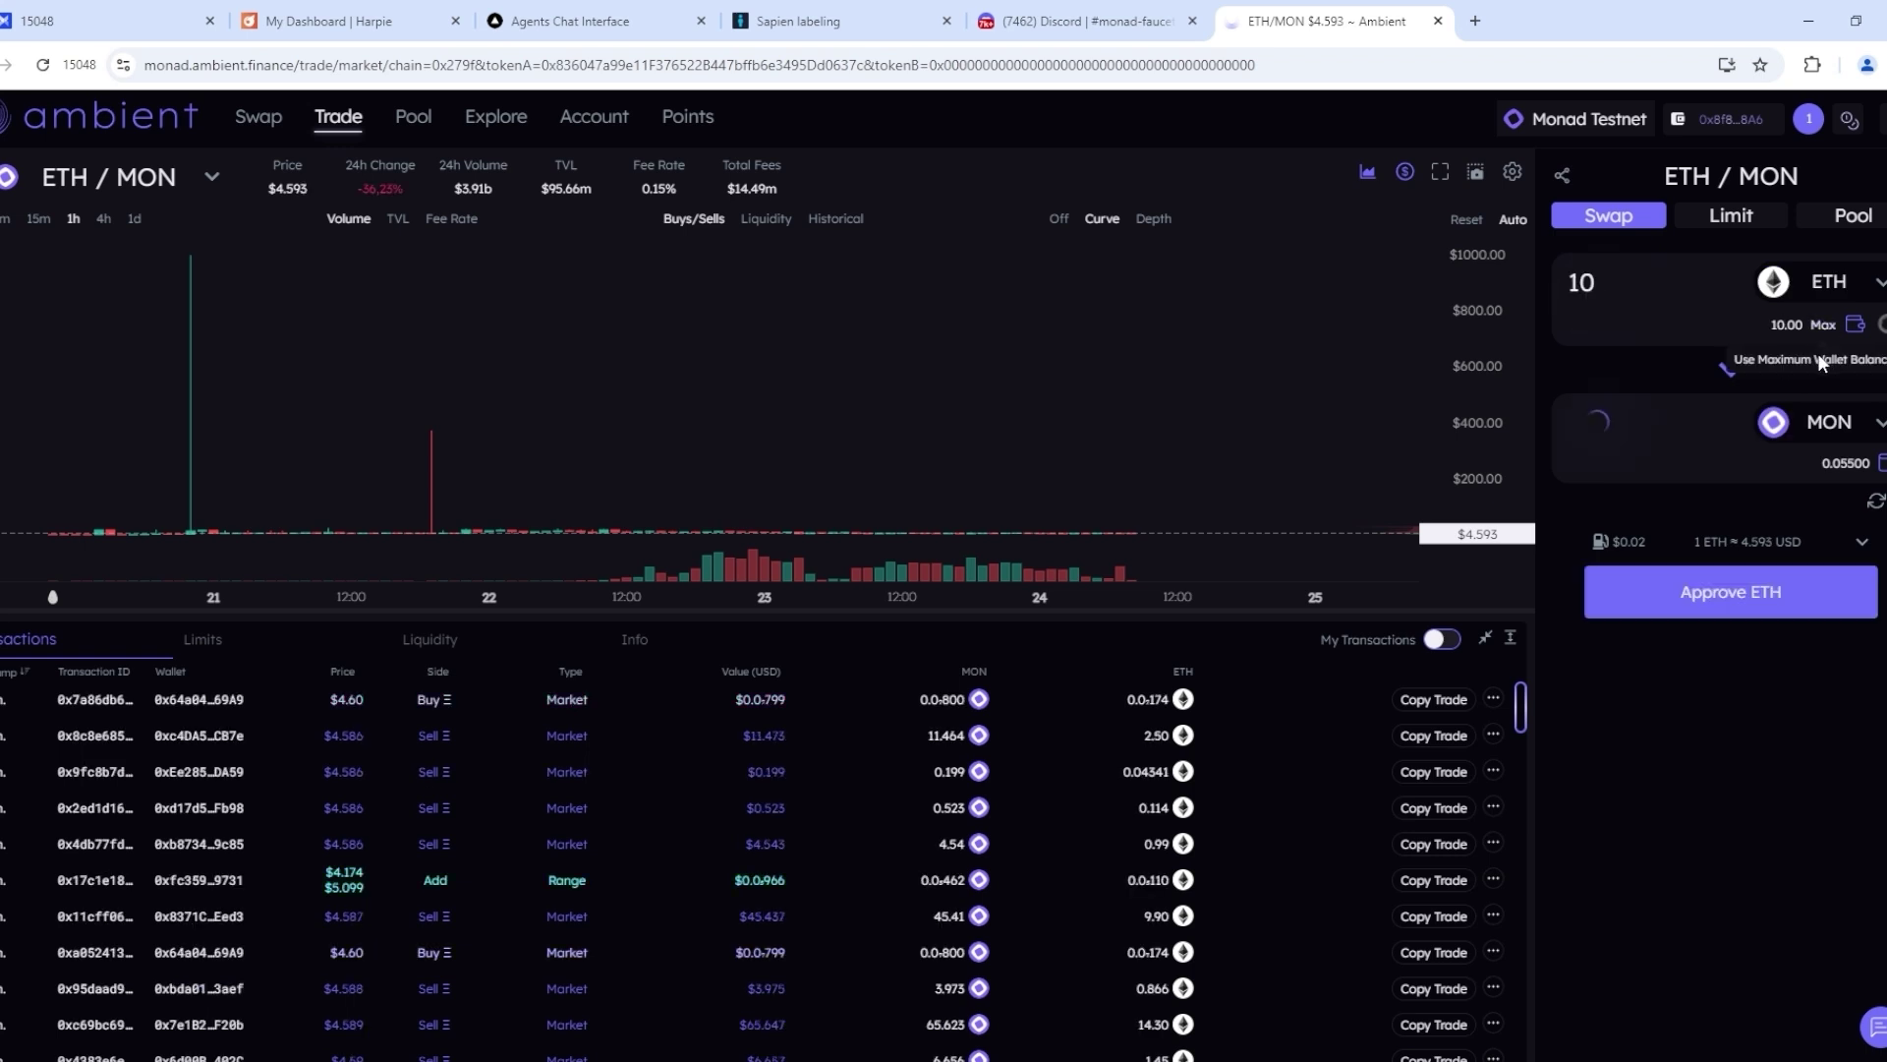
- Approve ETH spending and submit the 10 ETH to MON swap, confirming in OKX Wallet
{"action": "left_click", "coordinate": [1730, 592]}
{"action": "left_click", "coordinate": [1809, 680]}
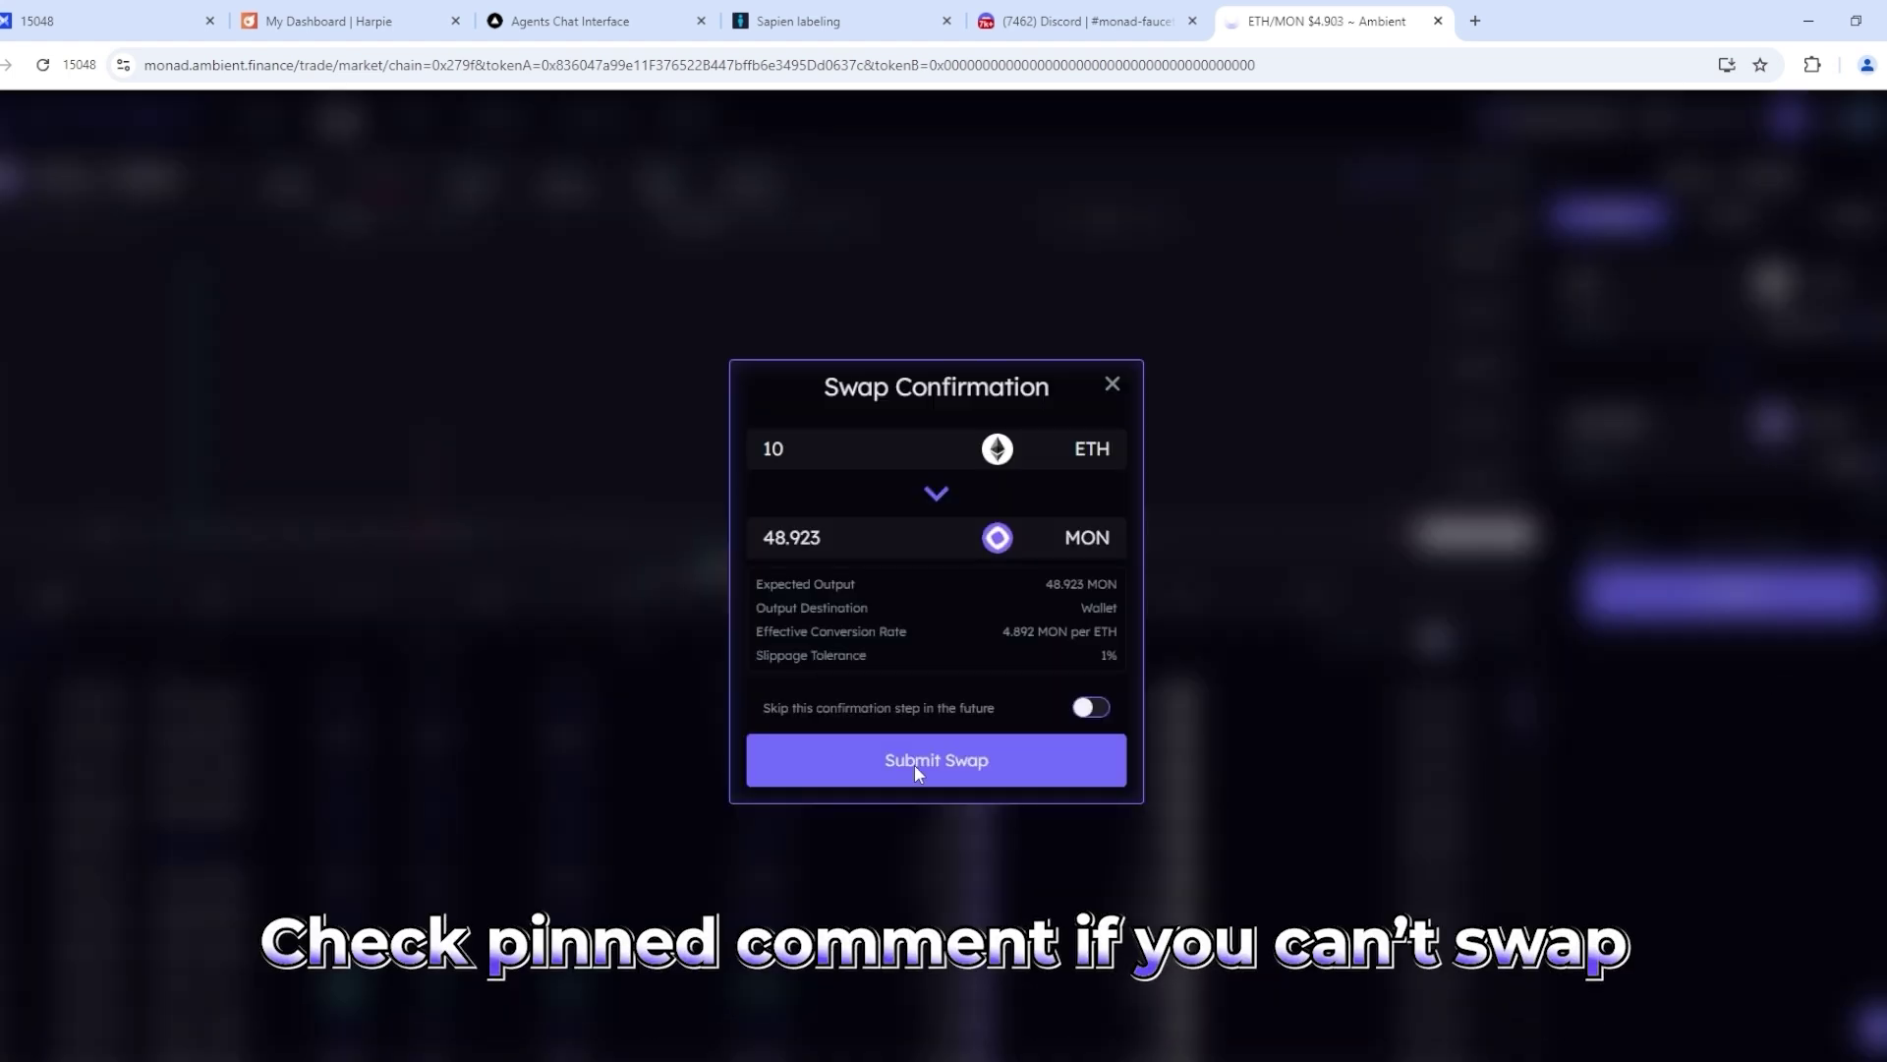
{"action": "left_click", "coordinate": [955, 764]}
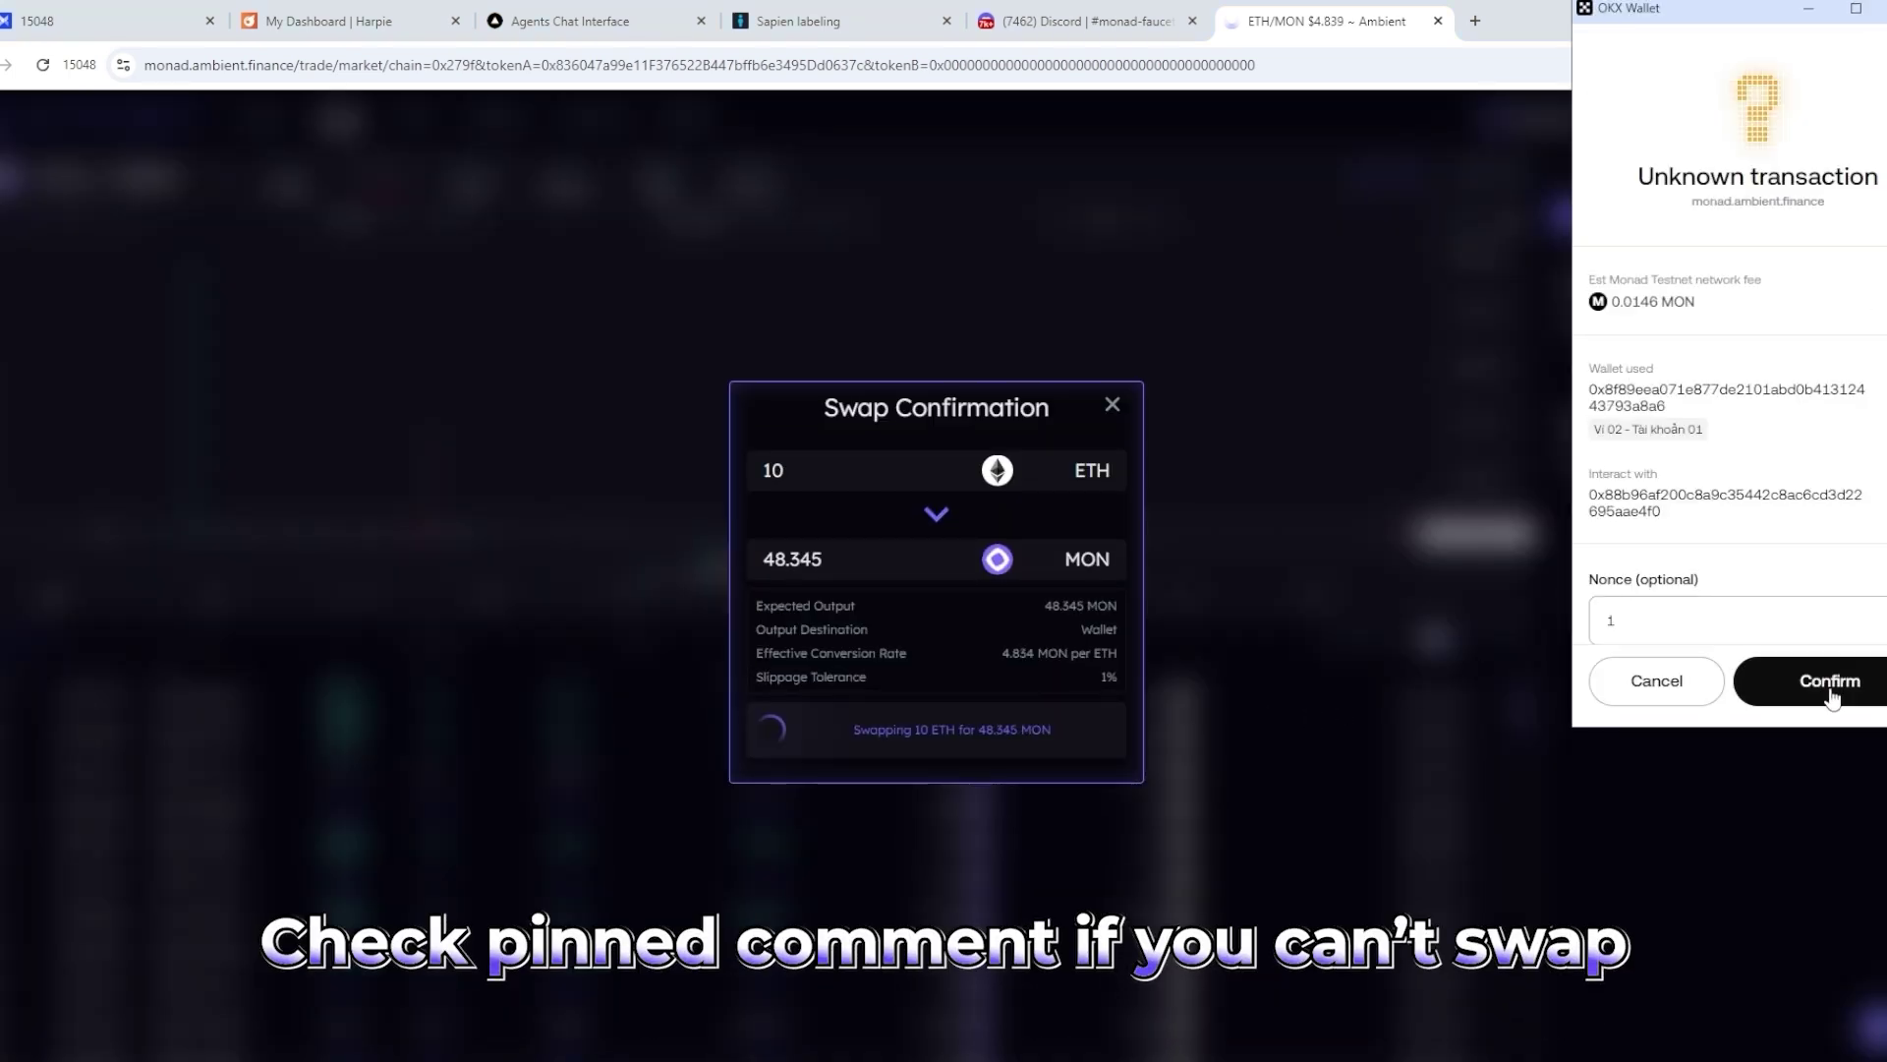
{"action": "left_click", "coordinate": [1830, 682]}
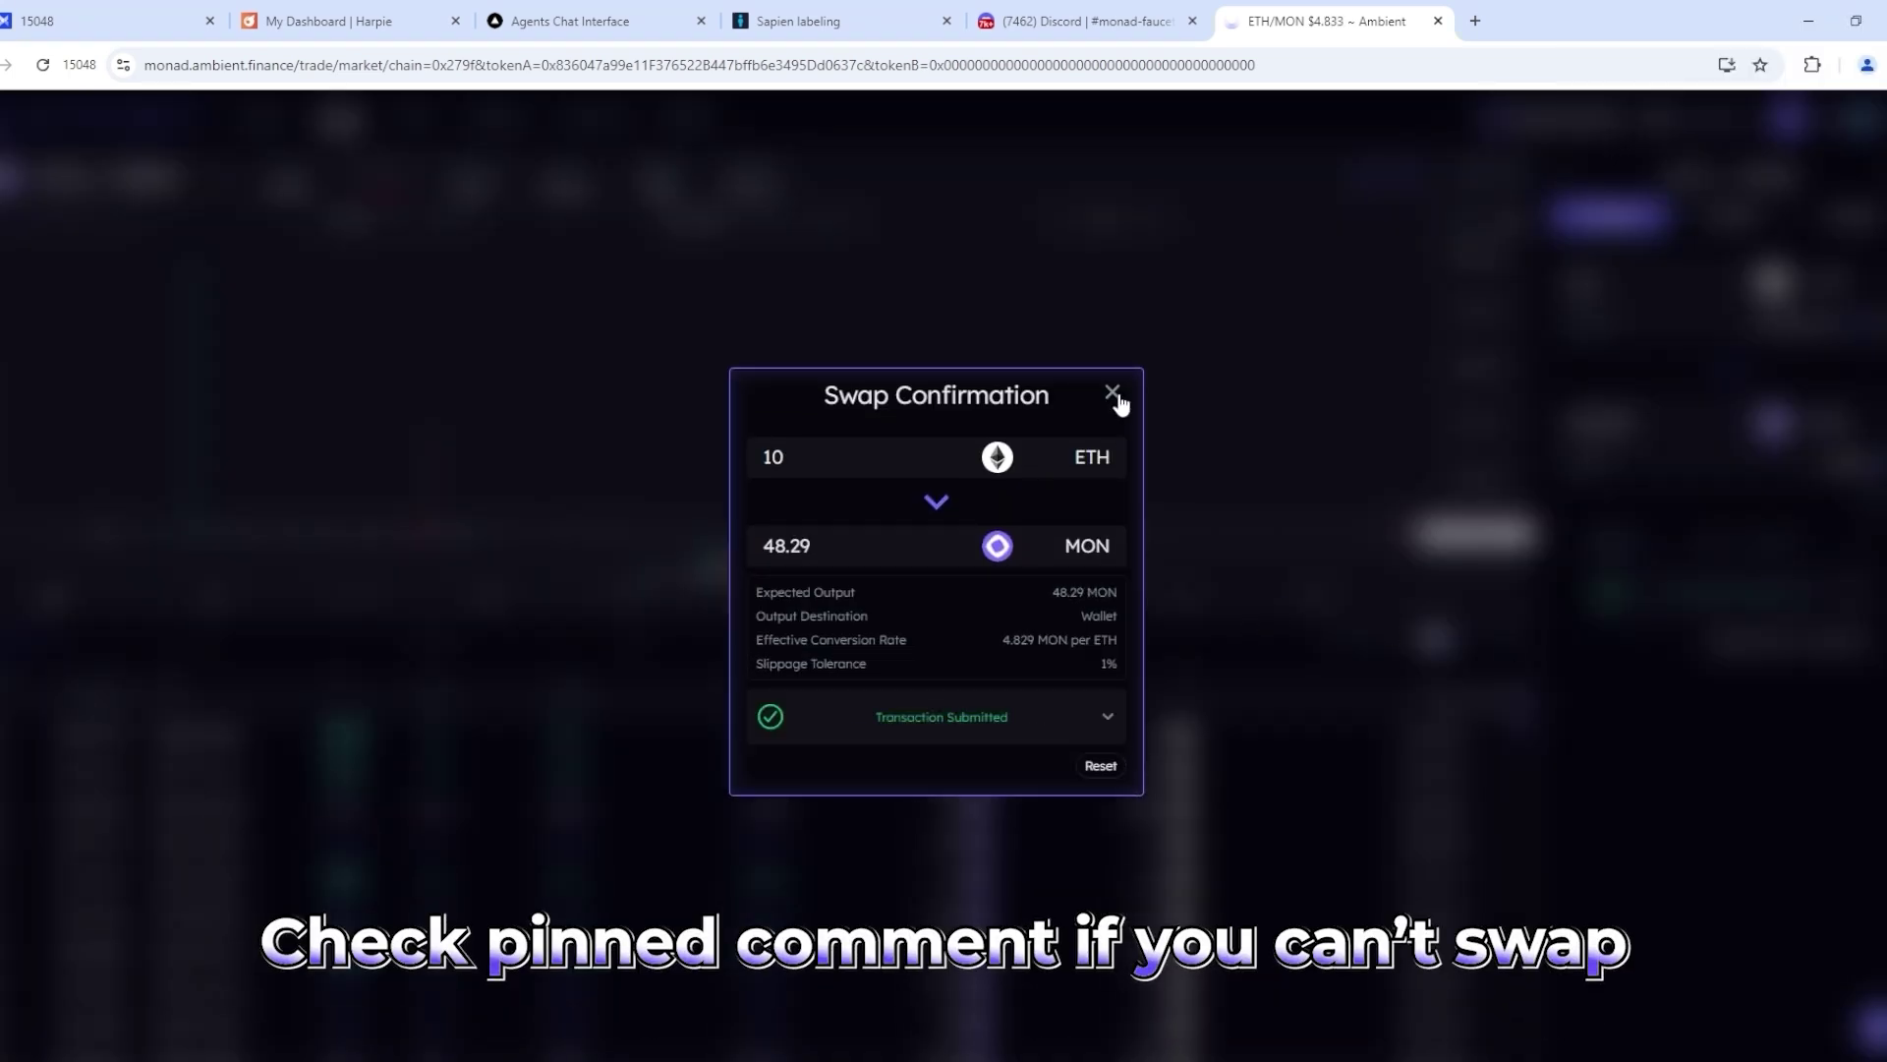
{"action": "left_click", "coordinate": [1114, 394]}
- Check the wallet balance of 48.3257 MON and dismiss the success notifications
{"action": "left_click", "coordinate": [1811, 65]}
{"action": "left_click", "coordinate": [1630, 488]}
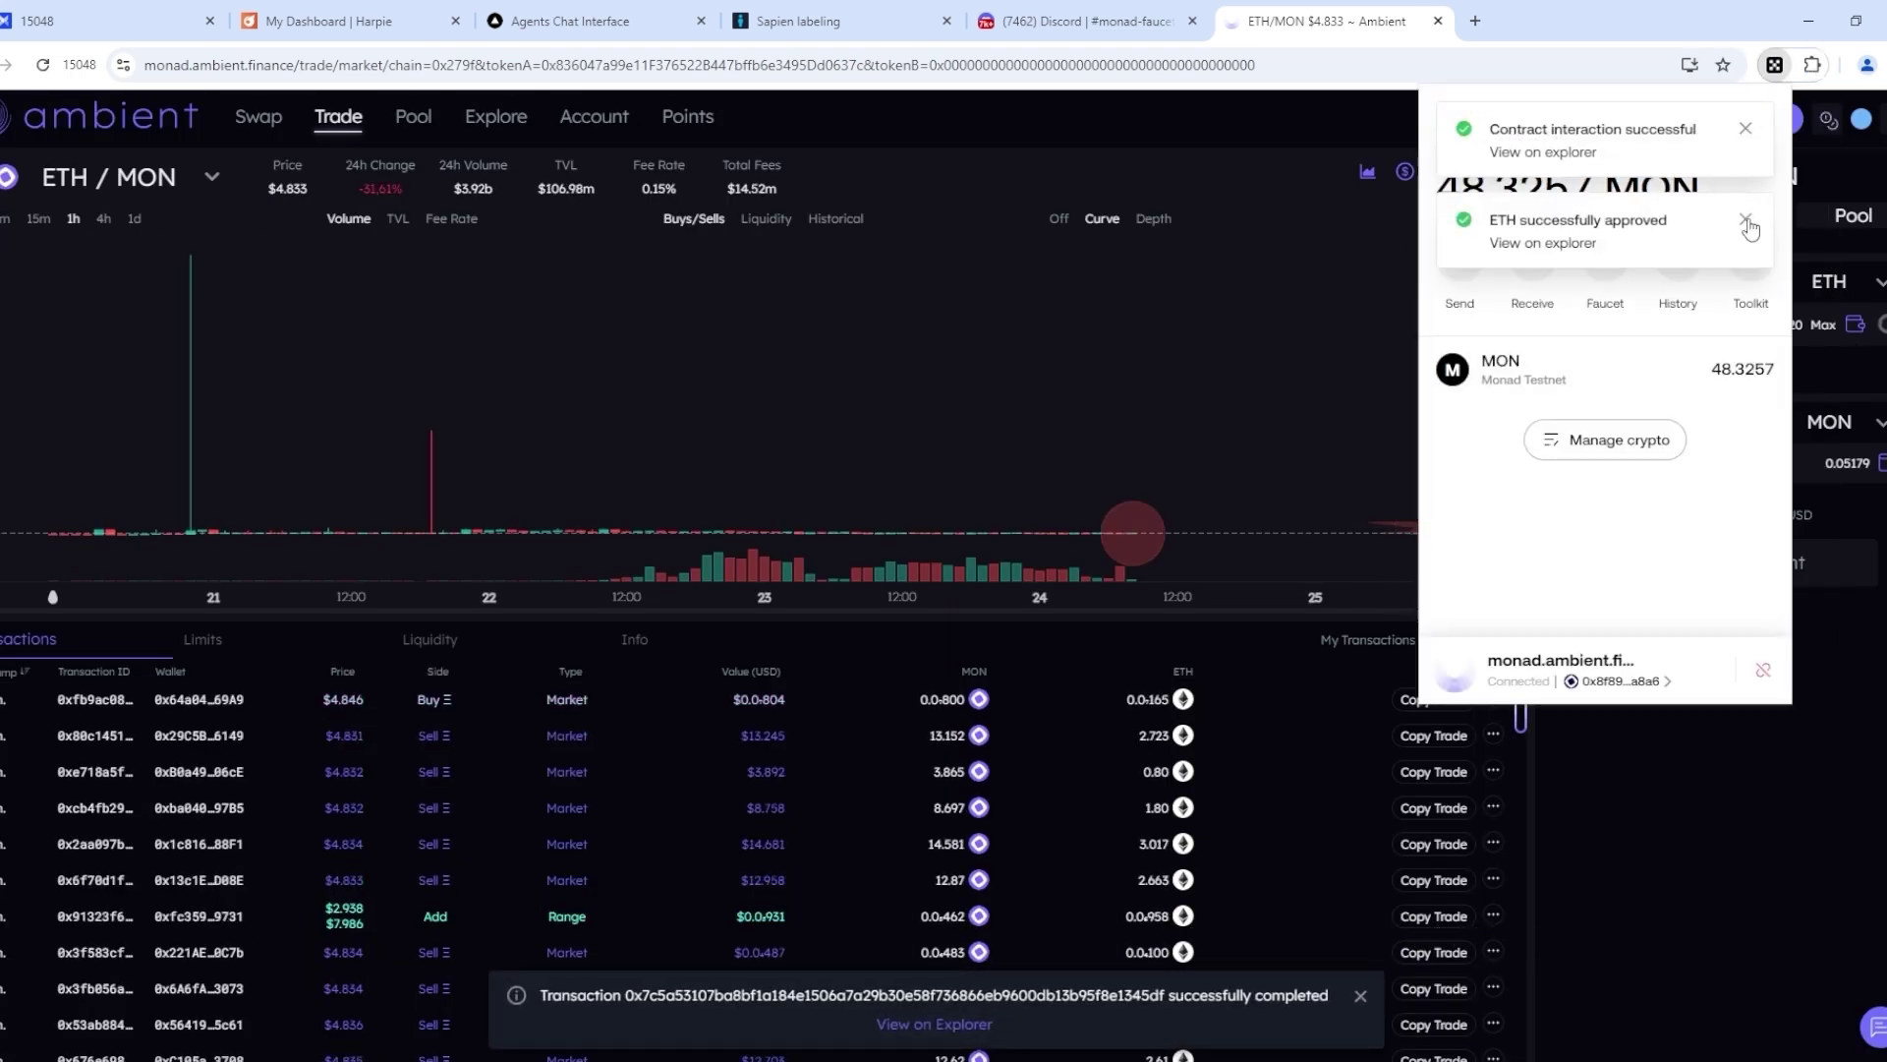
{"action": "left_click", "coordinate": [1748, 226]}
{"action": "left_click", "coordinate": [1745, 130]}
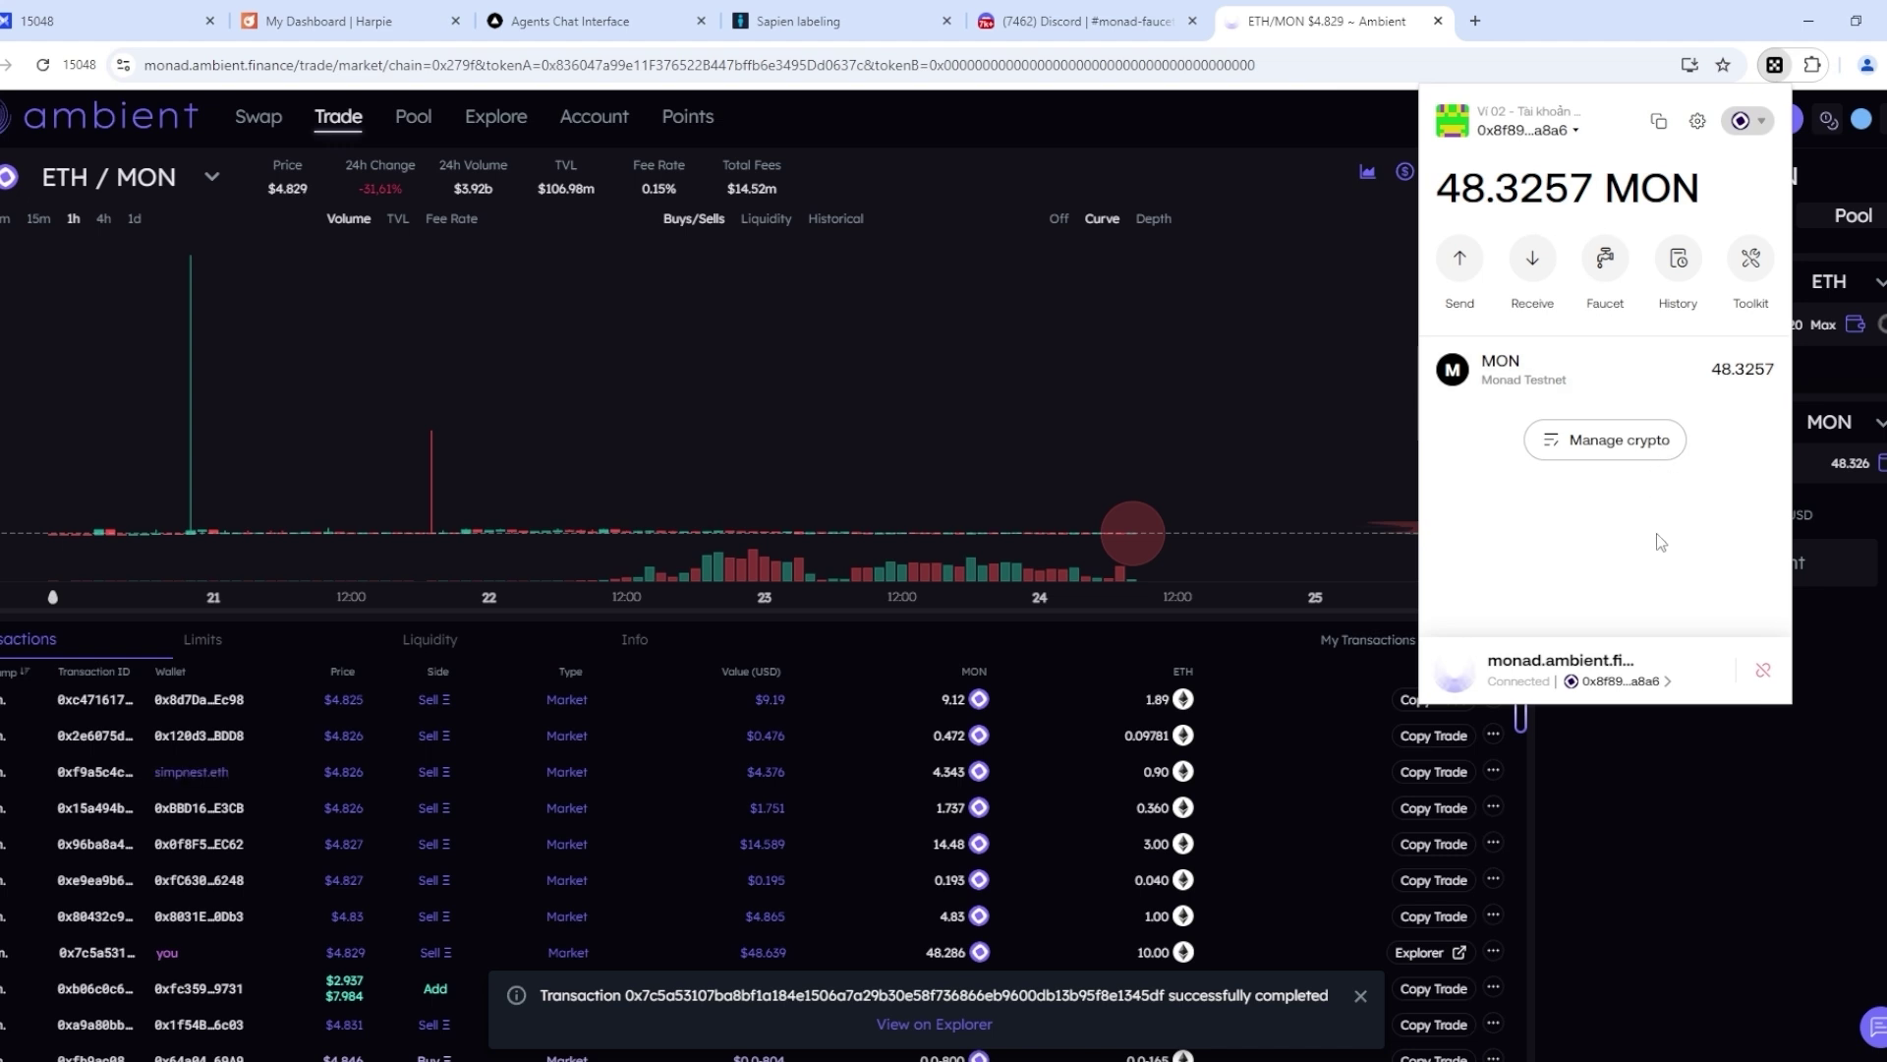
- Switch to testnet.monad.xyz and jump to the Getting Started faucet section
{"action": "key", "text": "alt+Tab"}
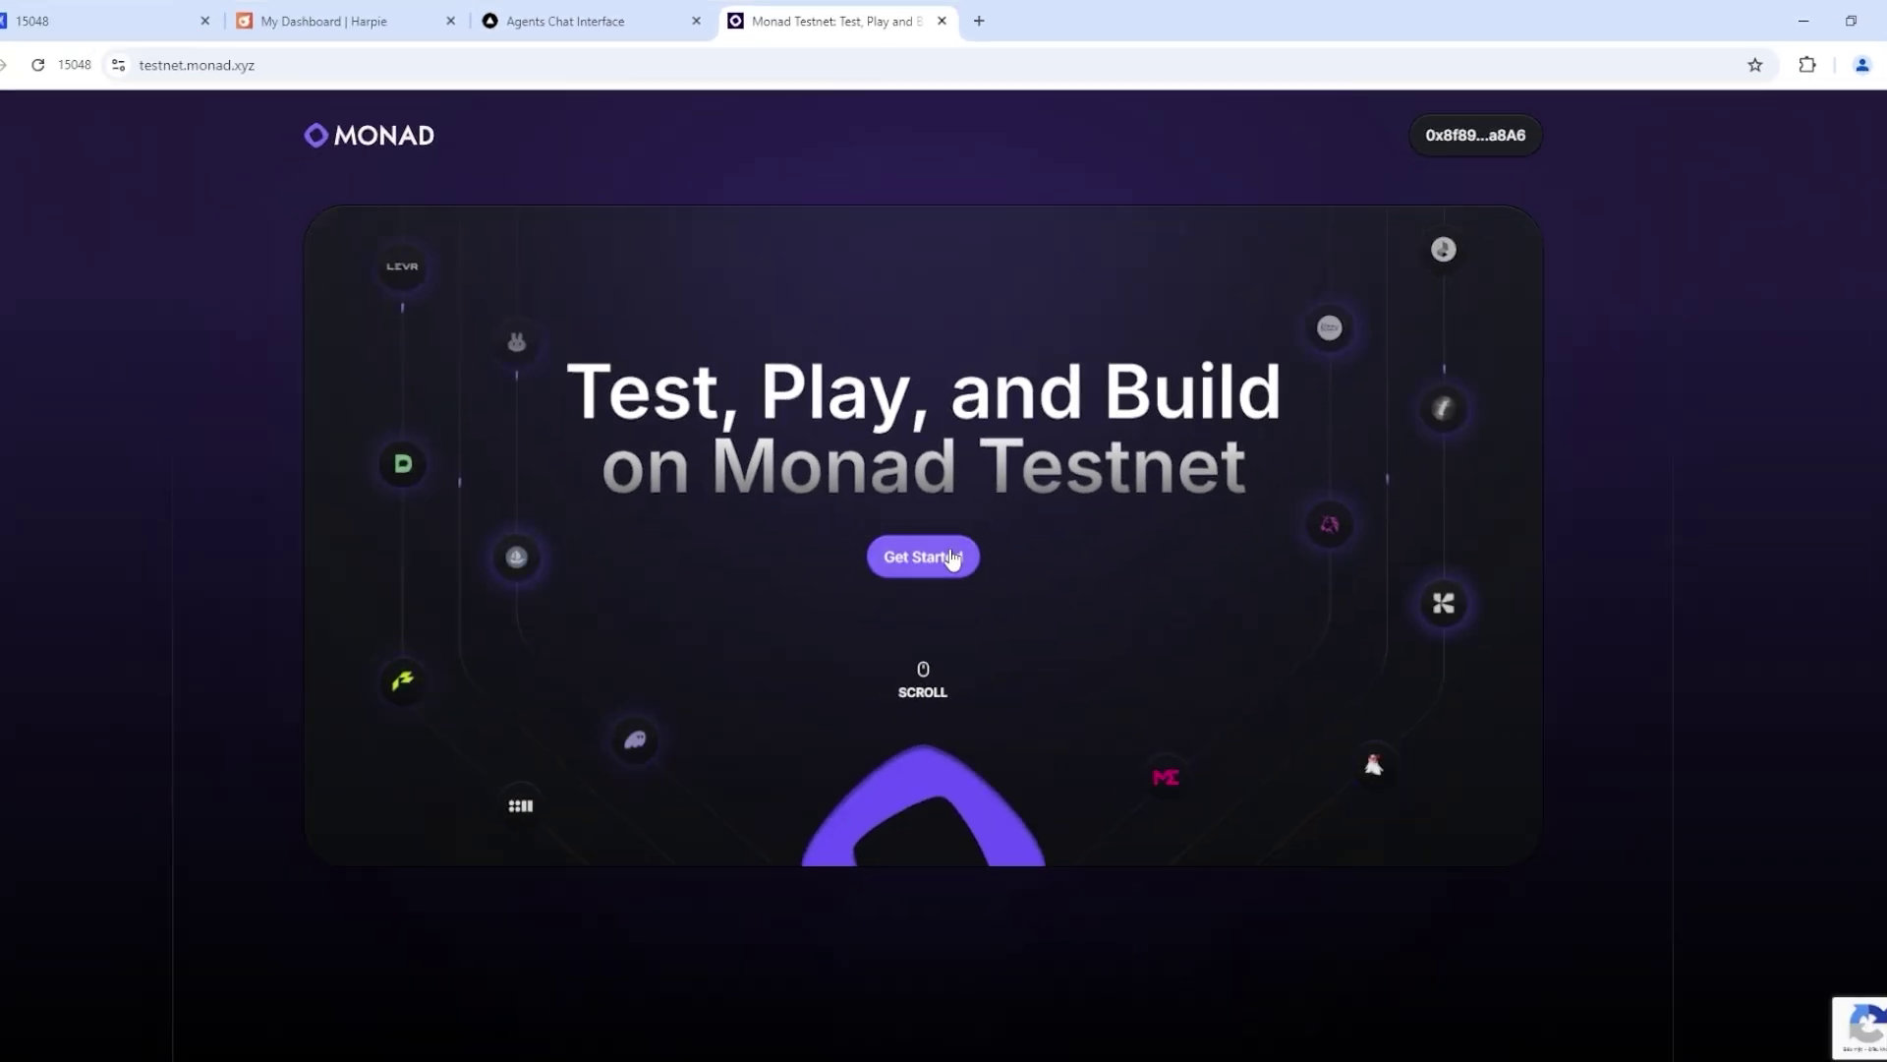
{"action": "left_click", "coordinate": [953, 559]}
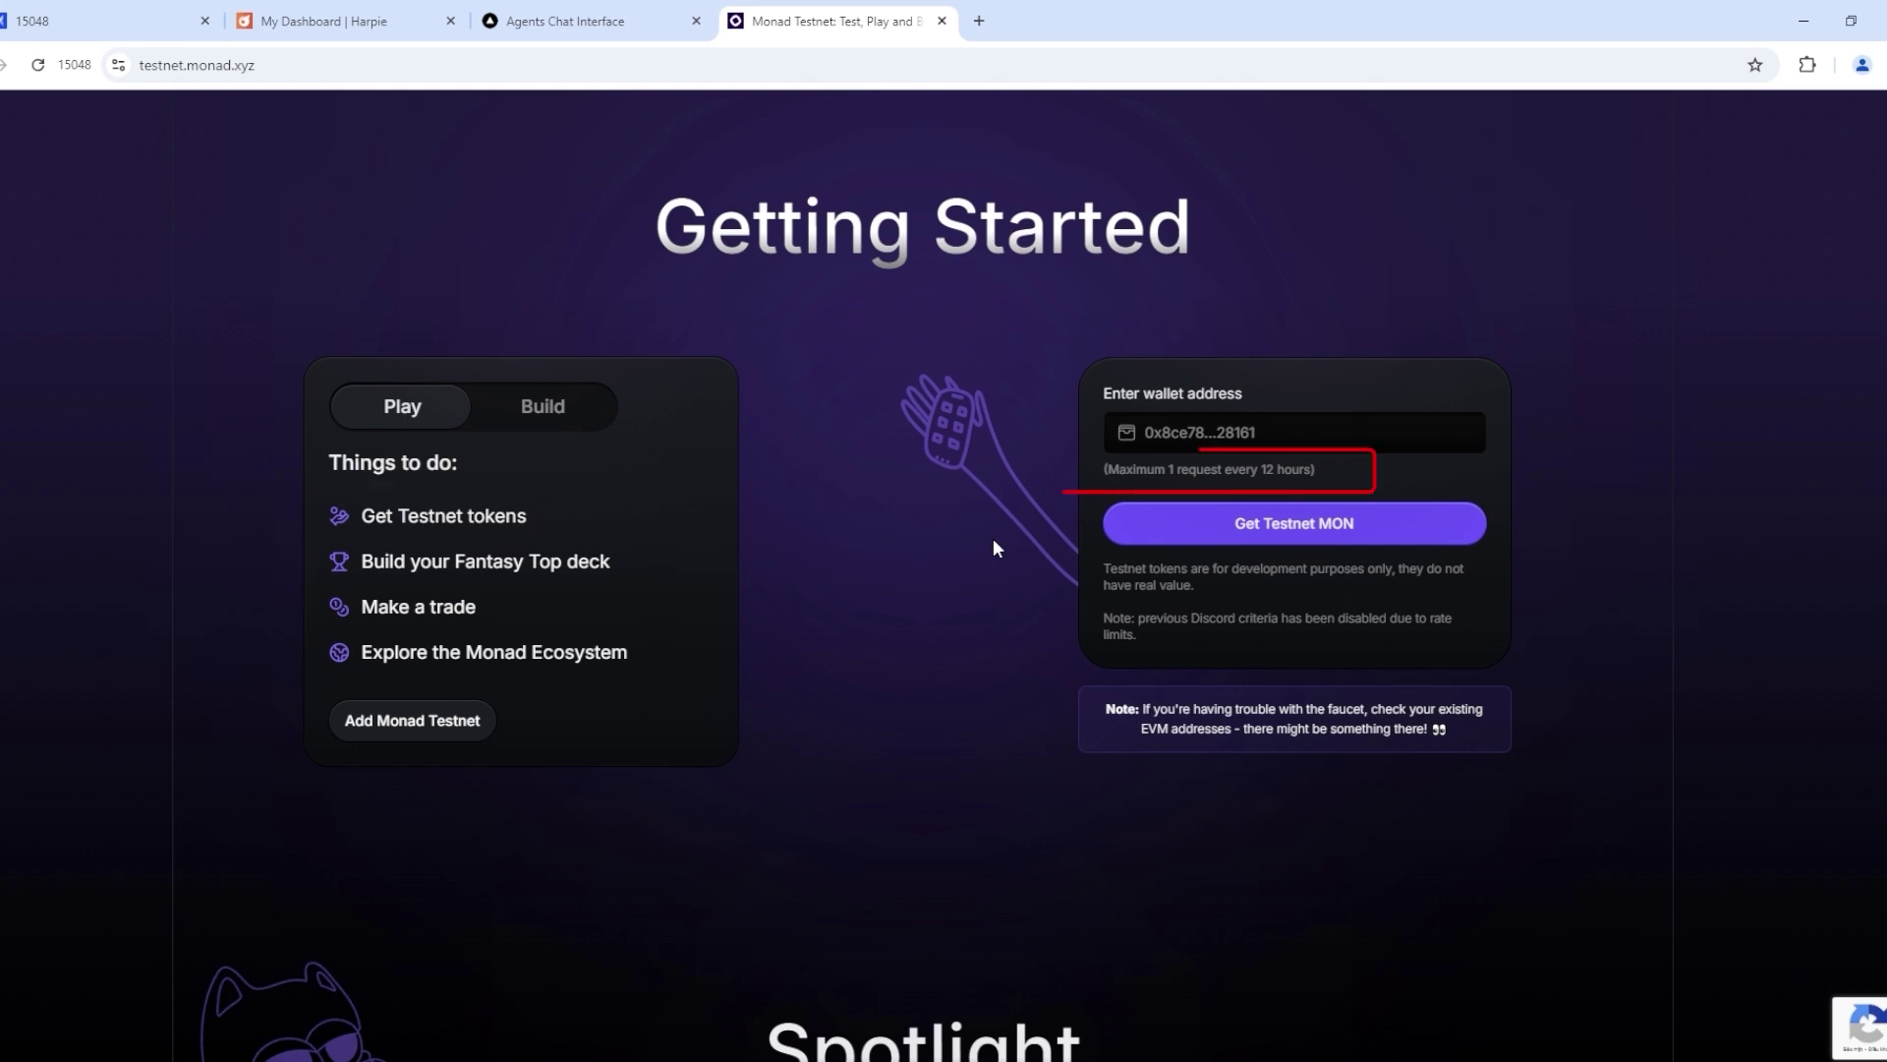
{"action": "scroll", "coordinate": [992, 539], "scroll_direction": "down", "scroll_amount": 5}
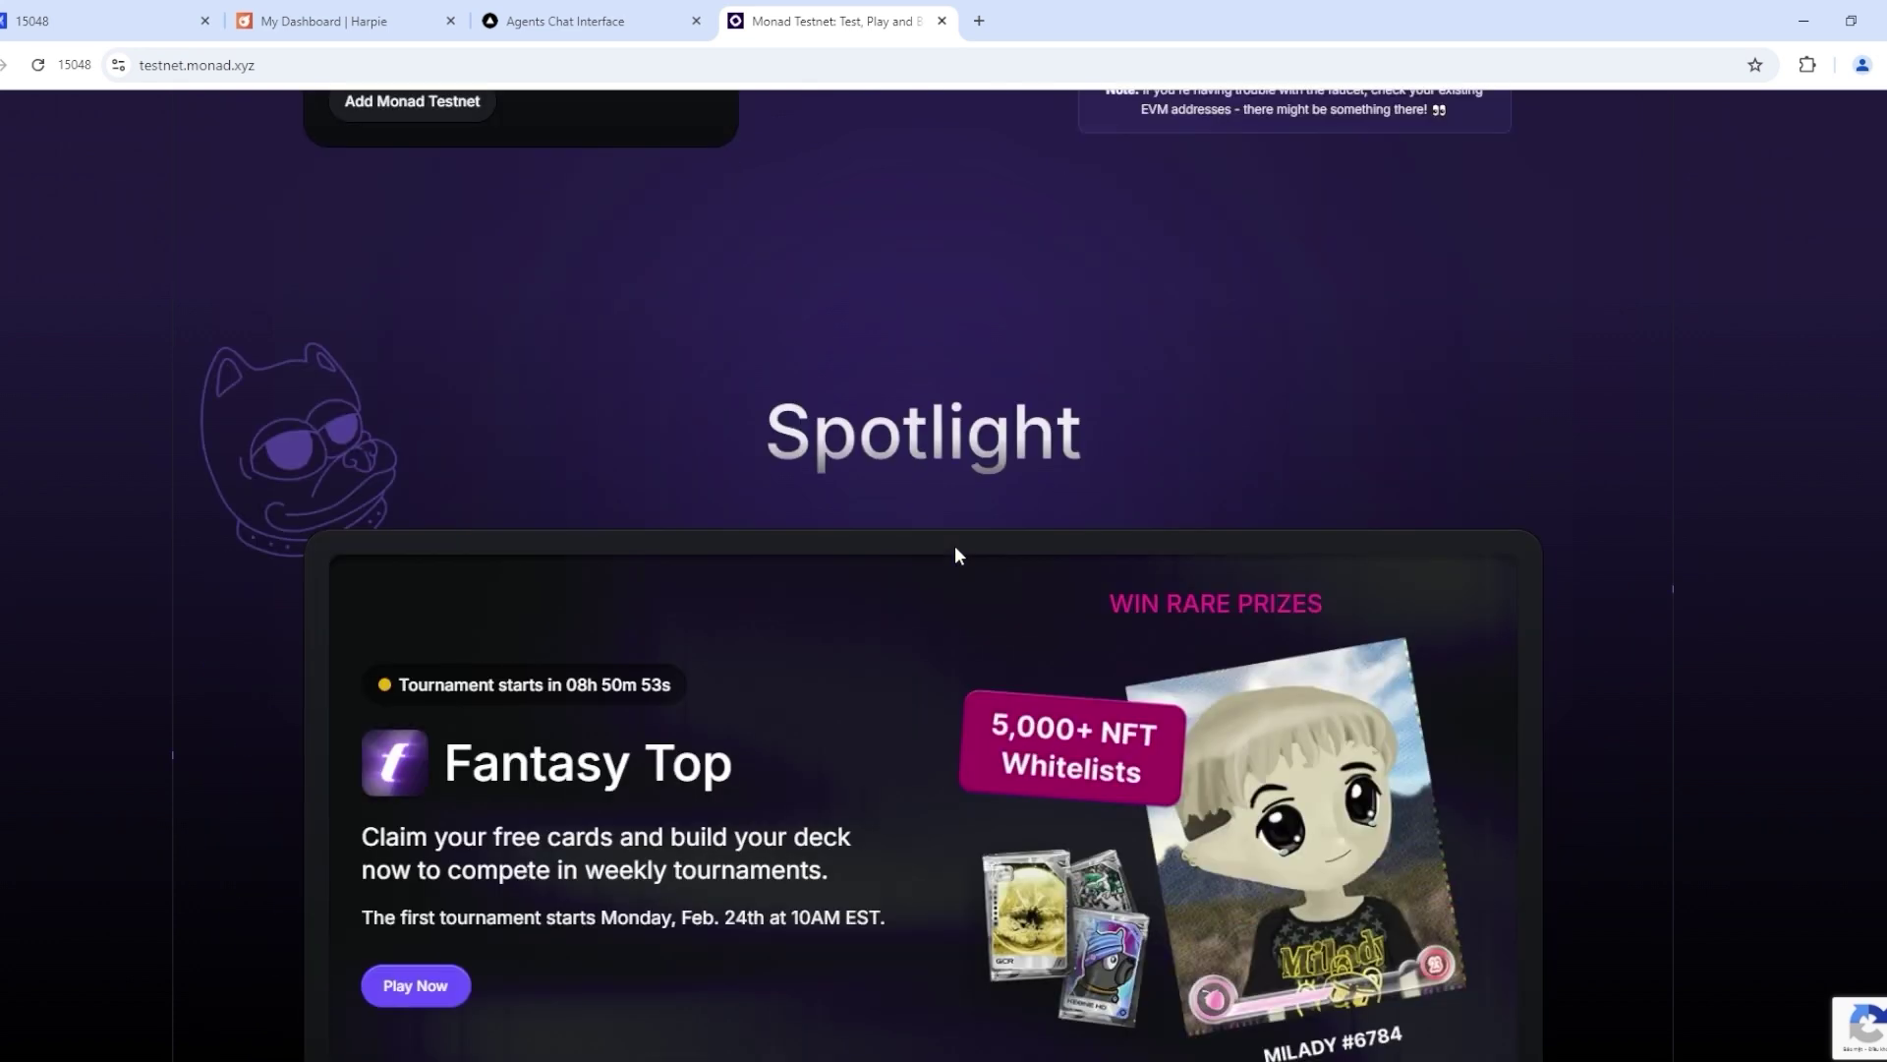
{"action": "scroll", "coordinate": [959, 538], "scroll_direction": "down", "scroll_amount": 3}
- Scroll to the Spotlight section with Fantasy Top, clearing an accidental text selection
{"action": "left_click_drag", "start_coordinate": [919, 241], "coordinate": [1140, 235]}
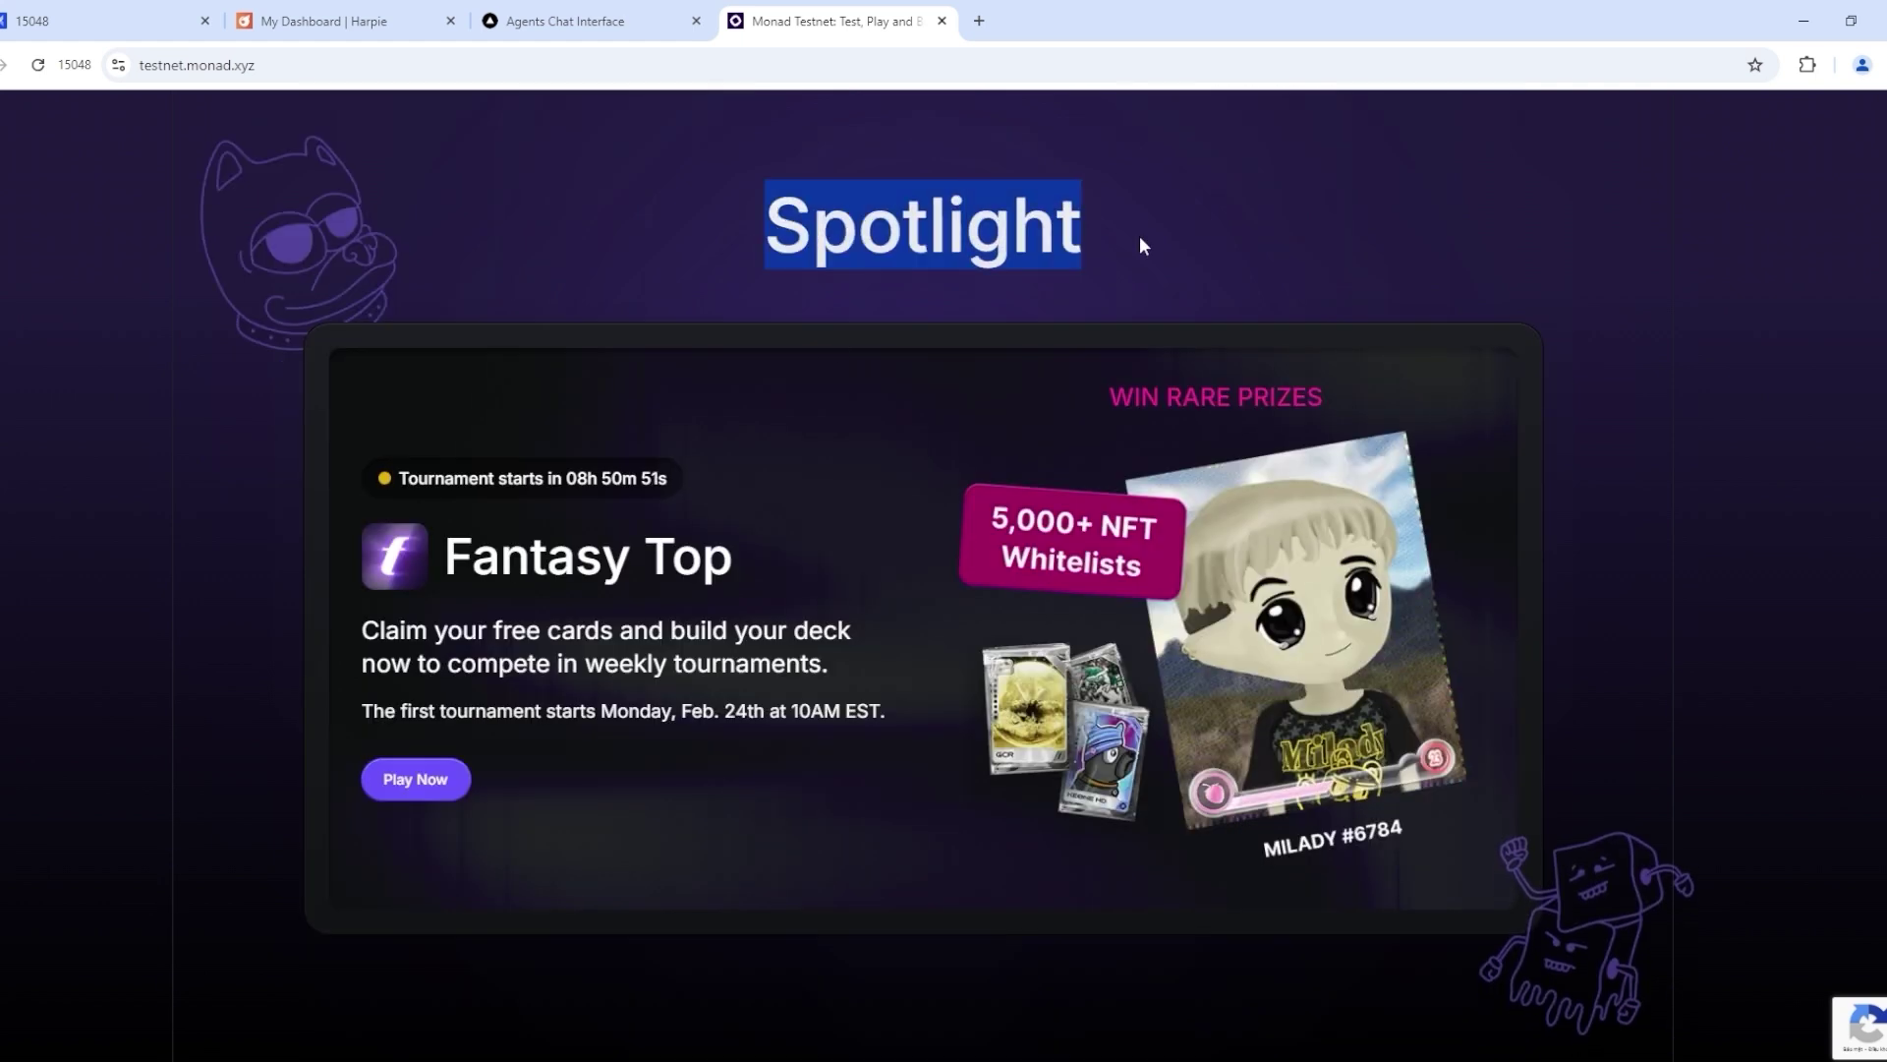
{"action": "left_click", "coordinate": [1320, 299]}
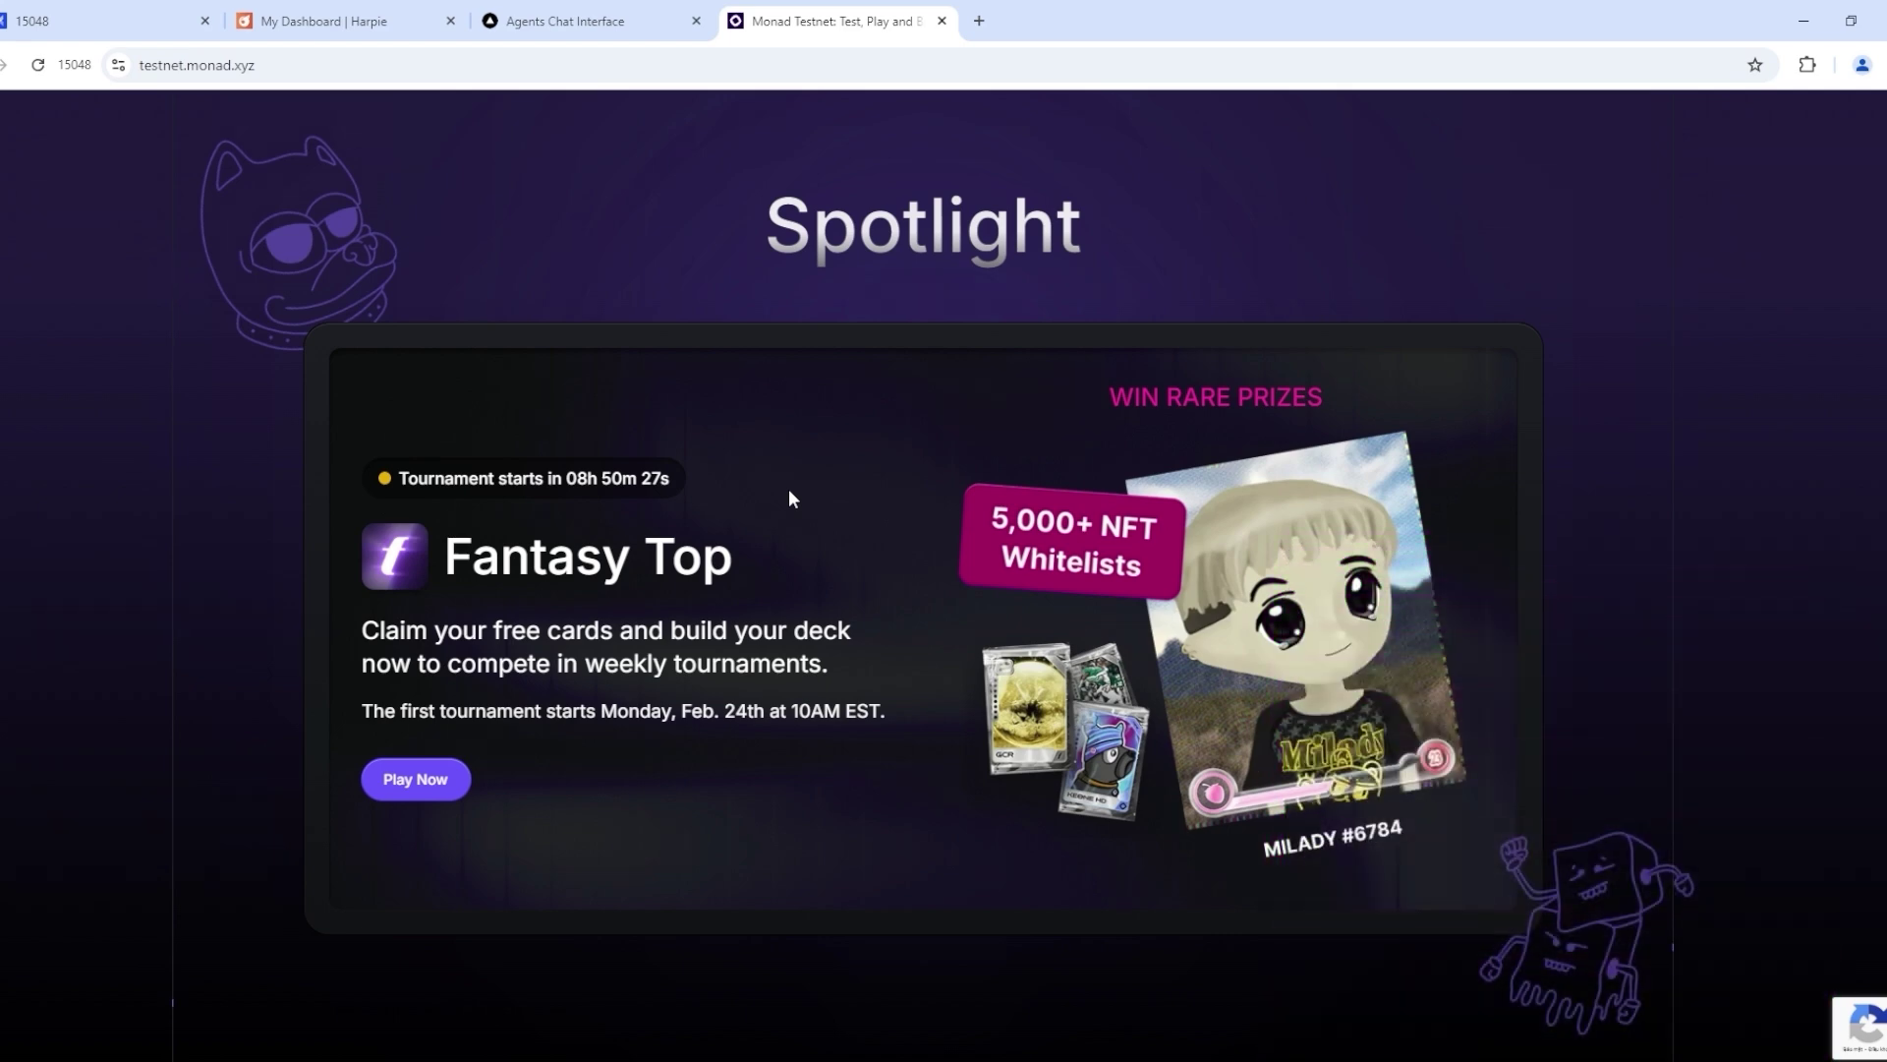
{"action": "scroll", "coordinate": [789, 488], "scroll_direction": "down", "scroll_amount": 5}
{"action": "scroll", "coordinate": [789, 488], "scroll_direction": "down", "scroll_amount": 5}
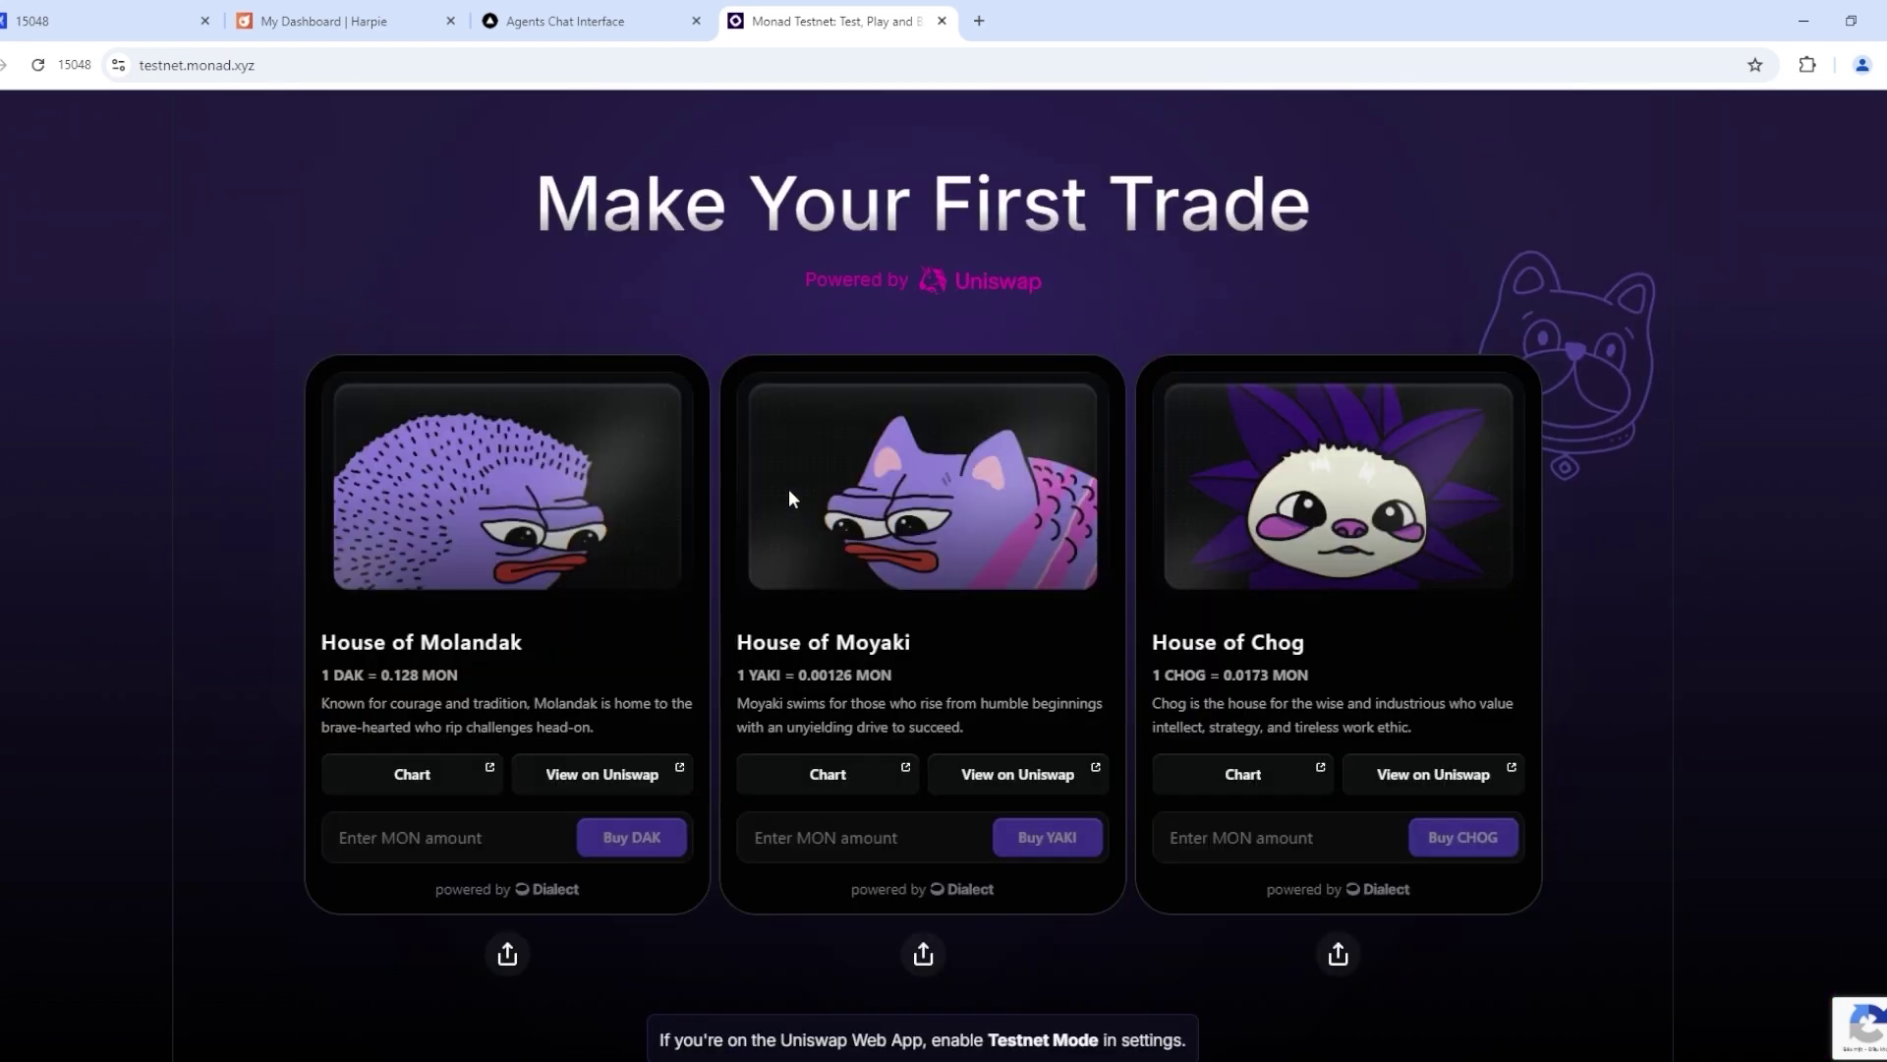
- Buy DAK, YAKI and CHOG with 1 MON each, confirming each purchase in OKX Wallet
{"action": "left_click", "coordinate": [443, 836]}
{"action": "type", "text": "1"}
{"action": "left_click", "coordinate": [632, 835]}
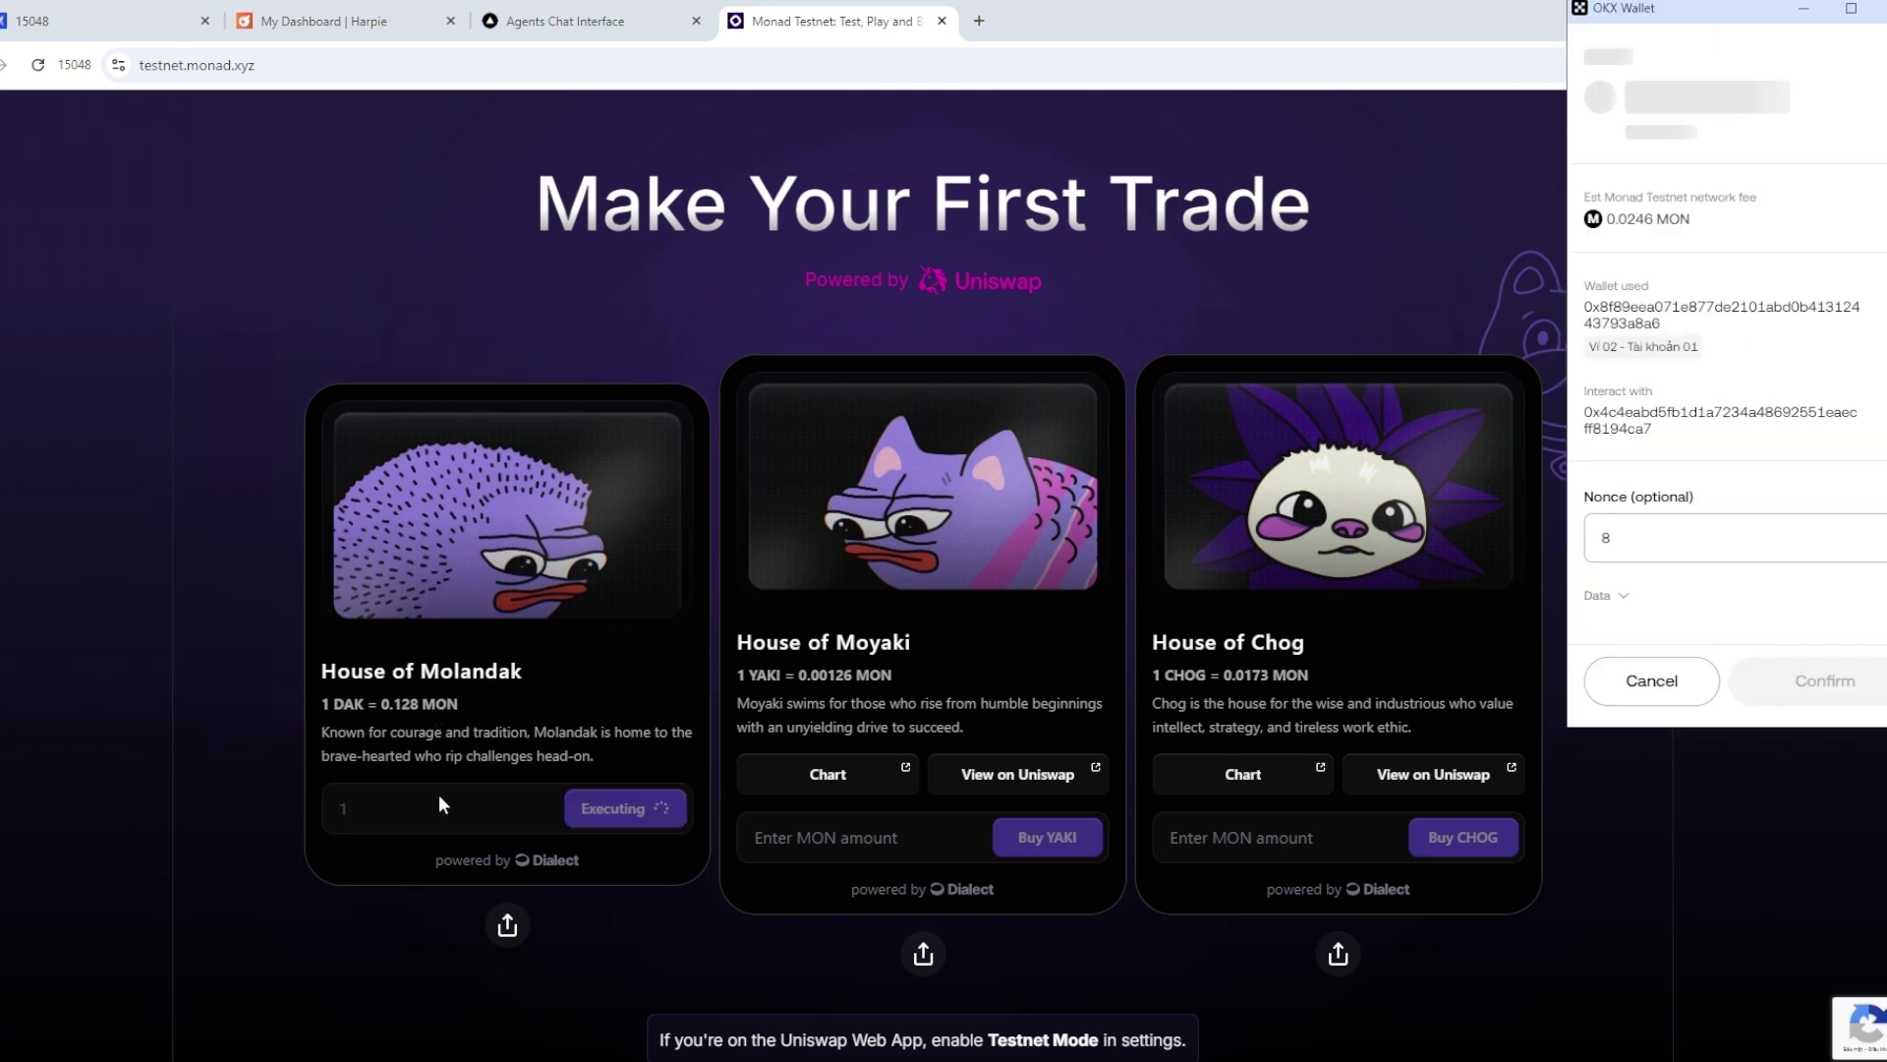
{"action": "left_click", "coordinate": [1824, 679]}
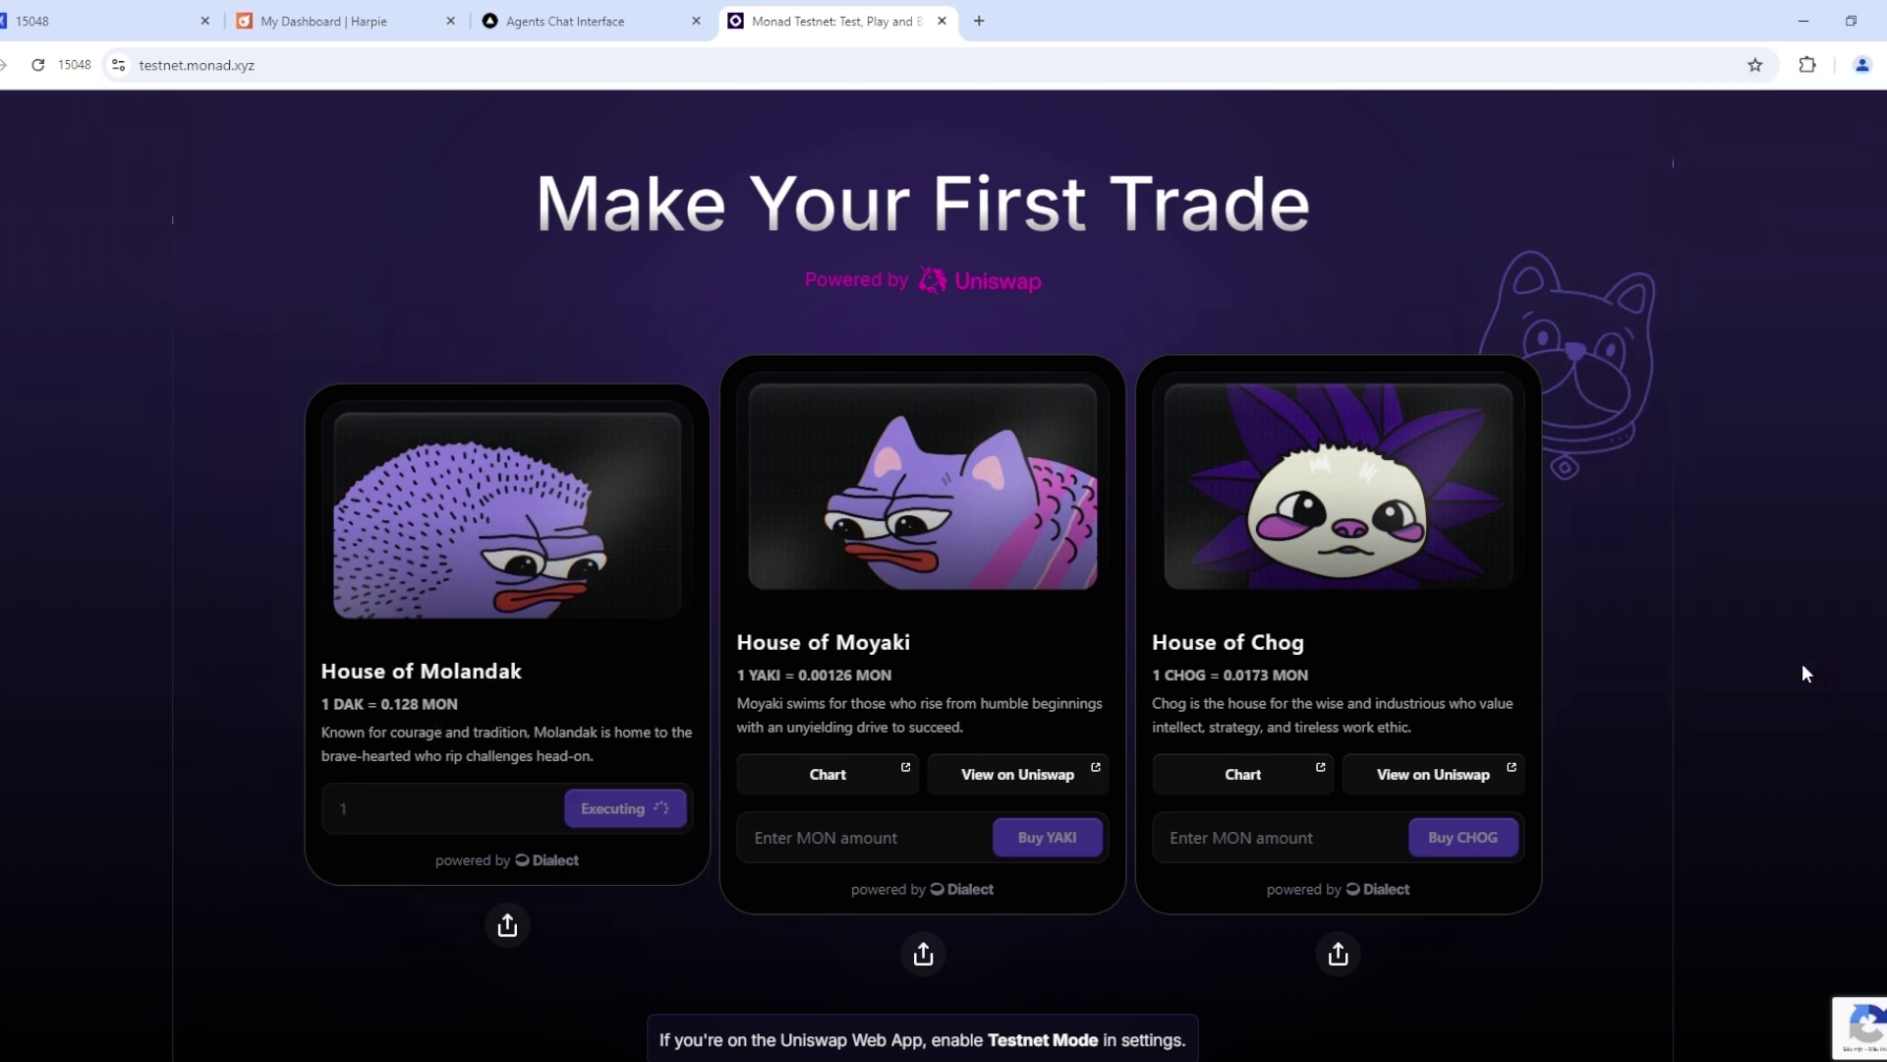
{"action": "scroll", "coordinate": [914, 831], "scroll_direction": "up", "scroll_amount": 2}
{"action": "scroll", "coordinate": [915, 829], "scroll_direction": "down", "scroll_amount": 2}
{"action": "left_click", "coordinate": [863, 837]}
{"action": "type", "text": "1"}
{"action": "left_click", "coordinate": [1047, 836]}
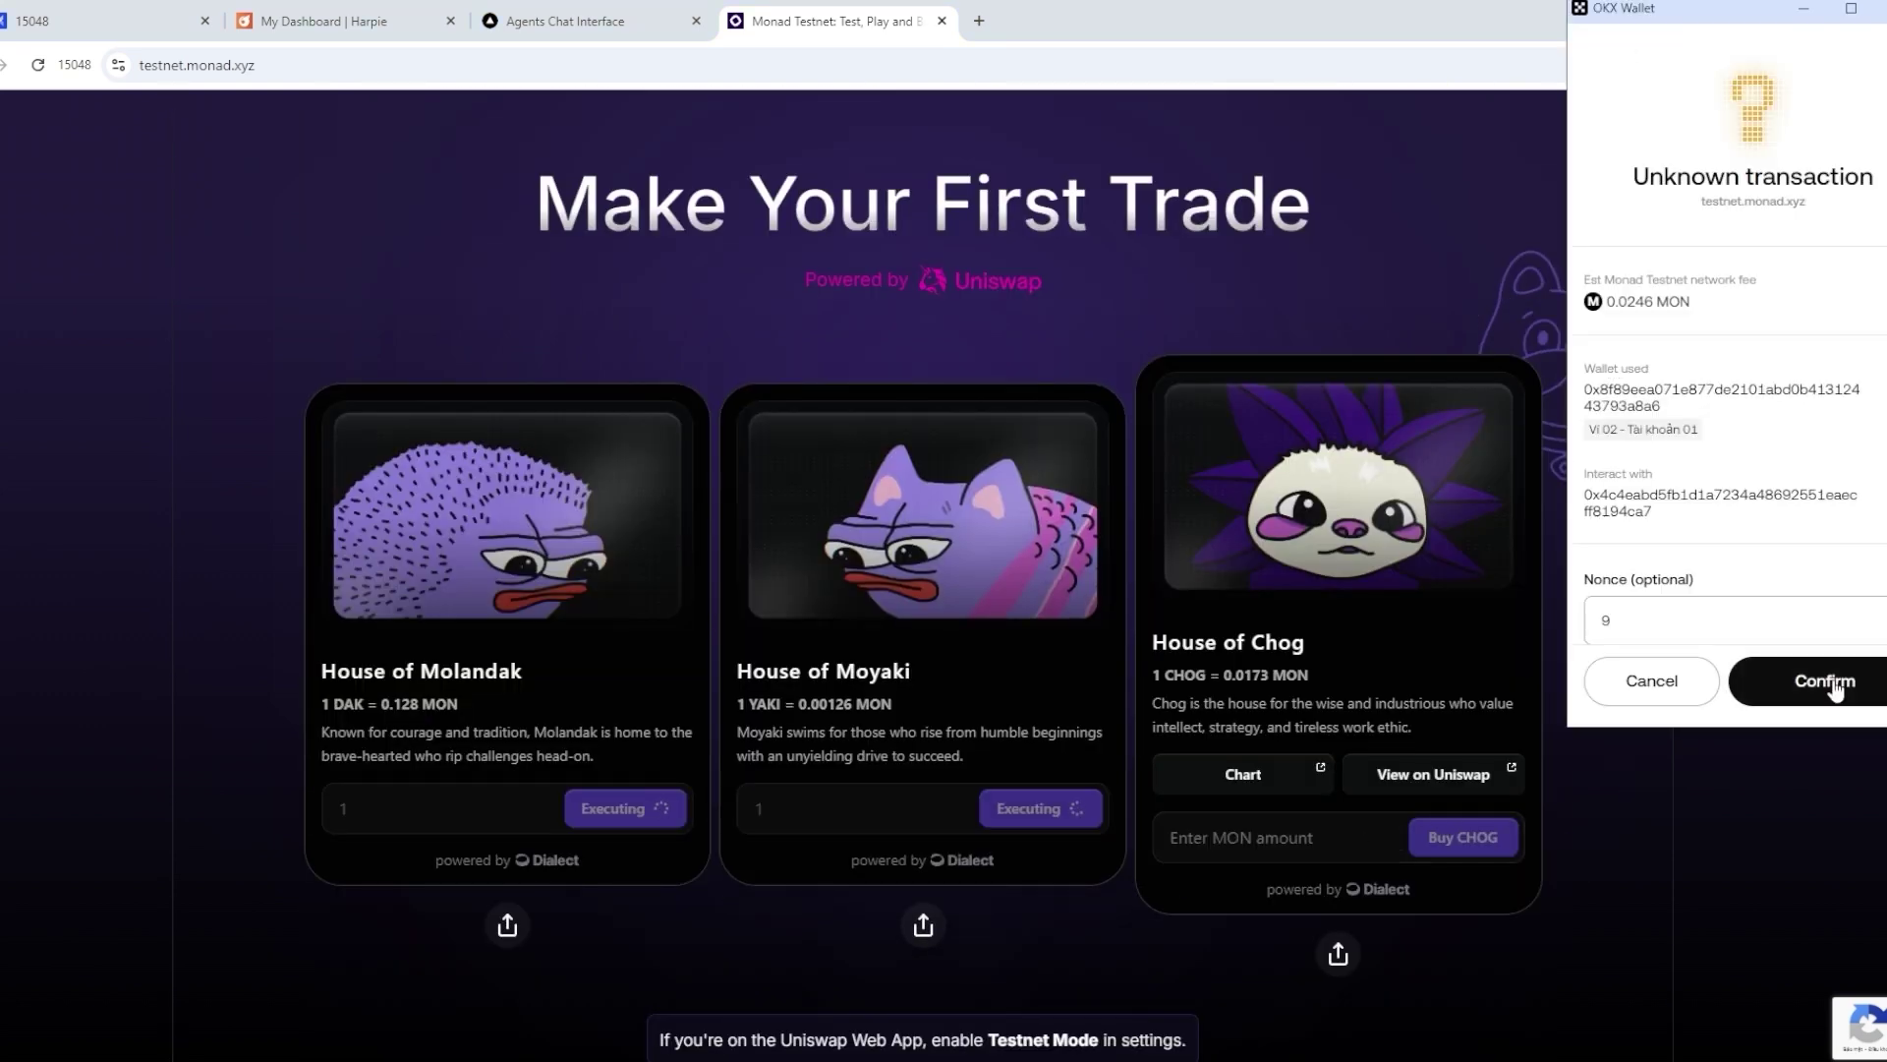
{"action": "left_click", "coordinate": [1825, 678]}
{"action": "left_click", "coordinate": [1316, 836]}
{"action": "type", "text": "1"}
{"action": "left_click", "coordinate": [1463, 836]}
{"action": "left_click", "coordinate": [1805, 681]}
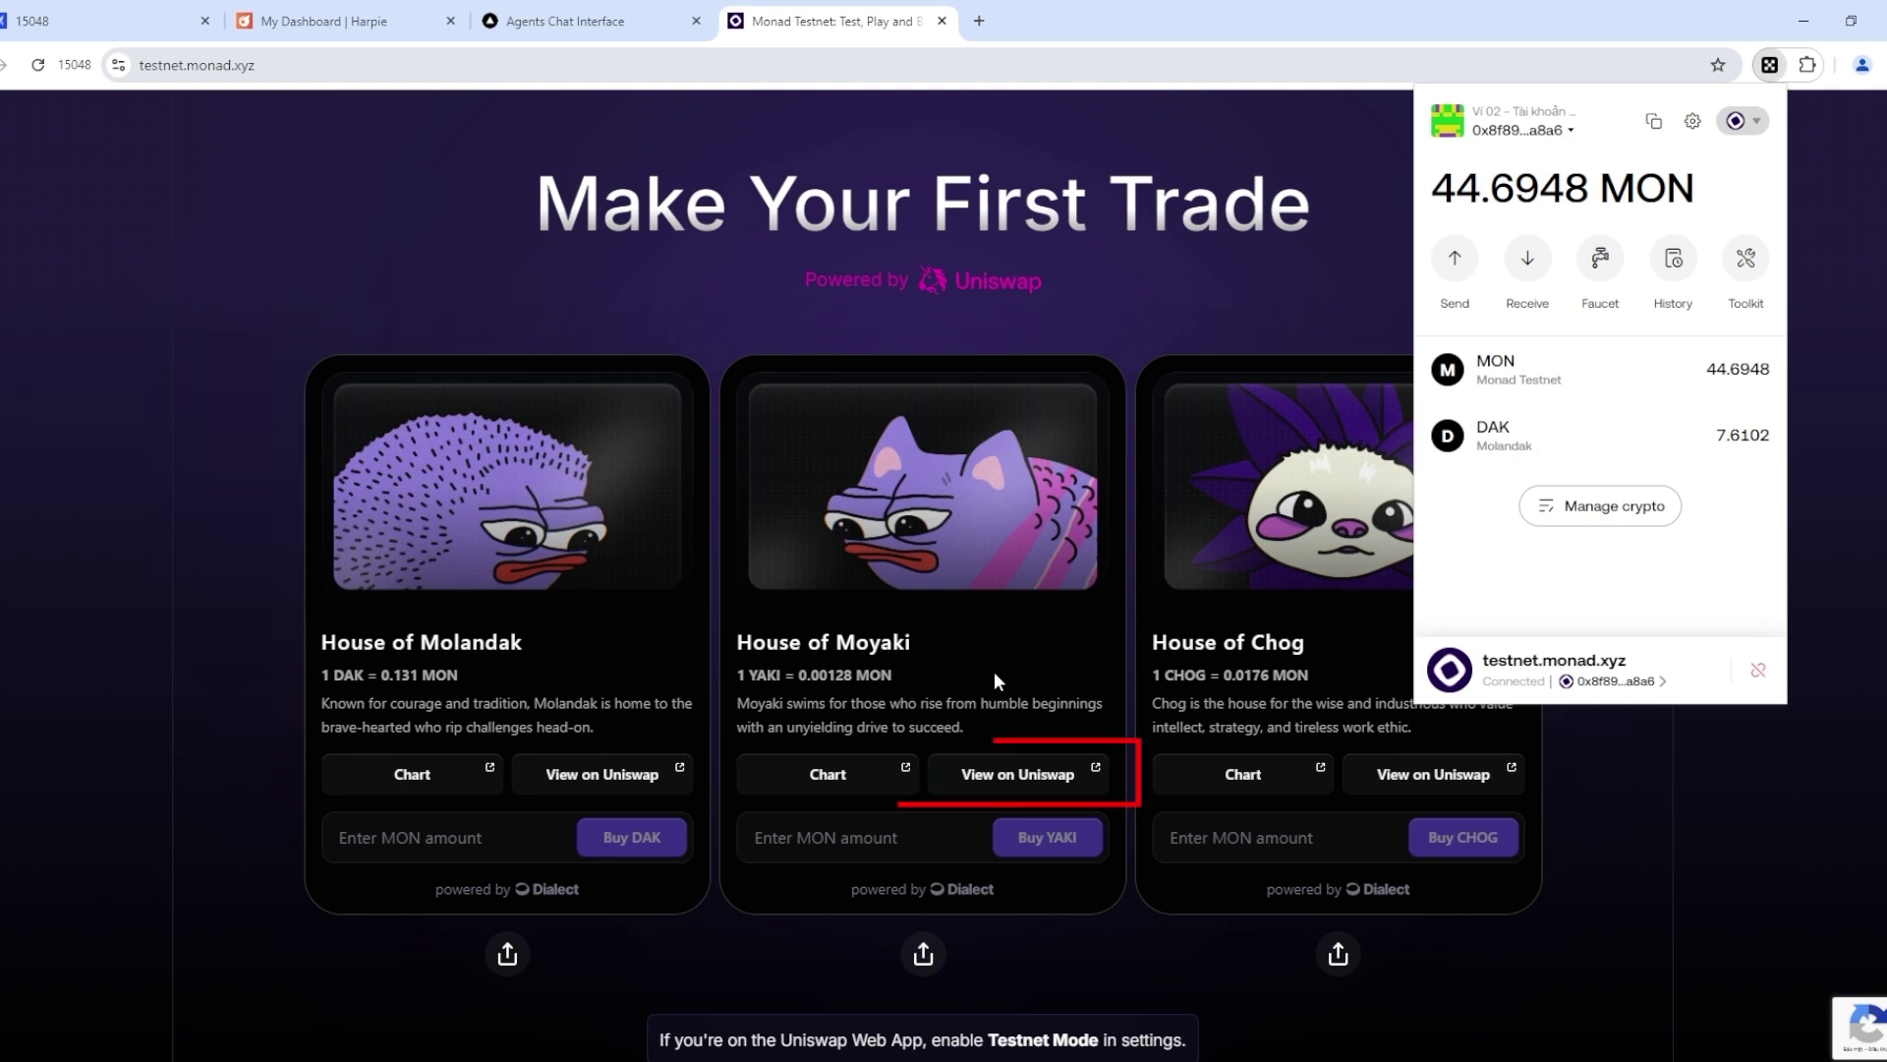
- Follow the YAKI View on Uniswap link to get the token contract address
{"action": "left_click", "coordinate": [991, 776]}
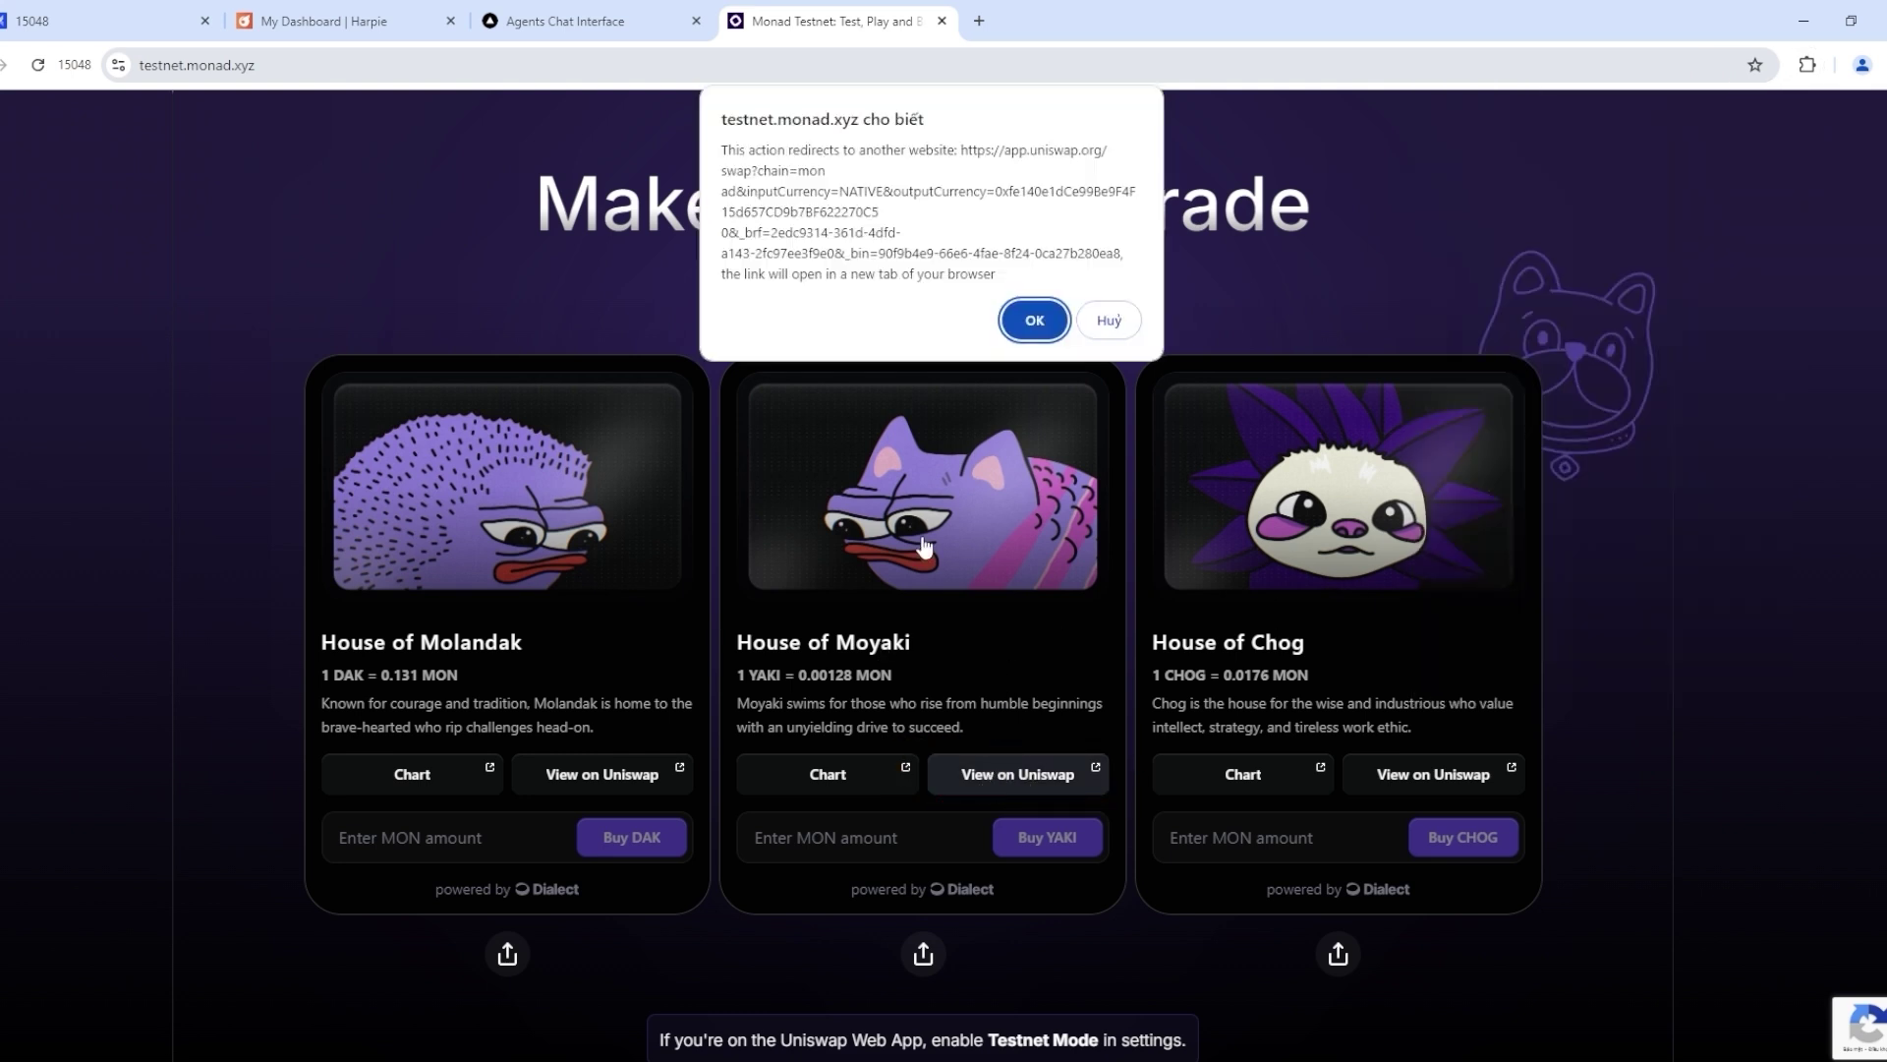
{"action": "left_click", "coordinate": [1030, 322]}
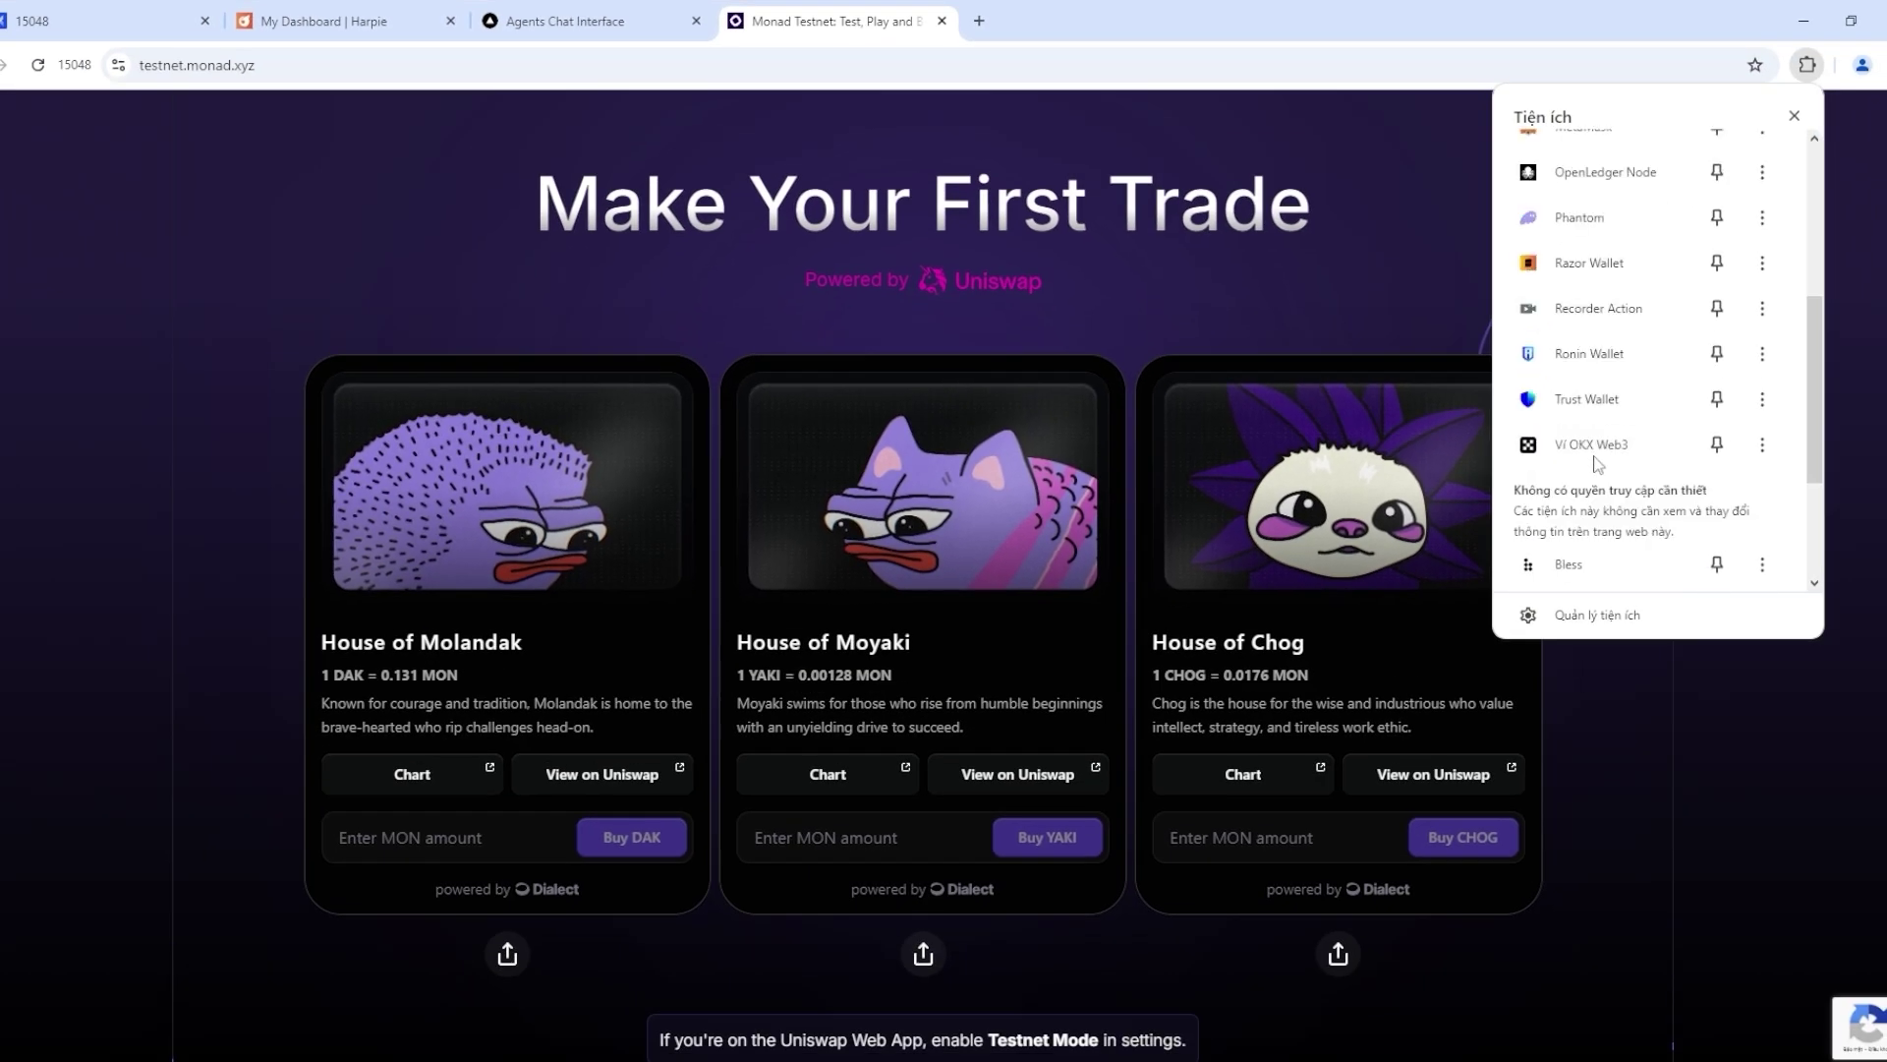
- Add the token as a custom crypto in OKX Wallet using the pasted contract address
{"action": "left_click", "coordinate": [1594, 444]}
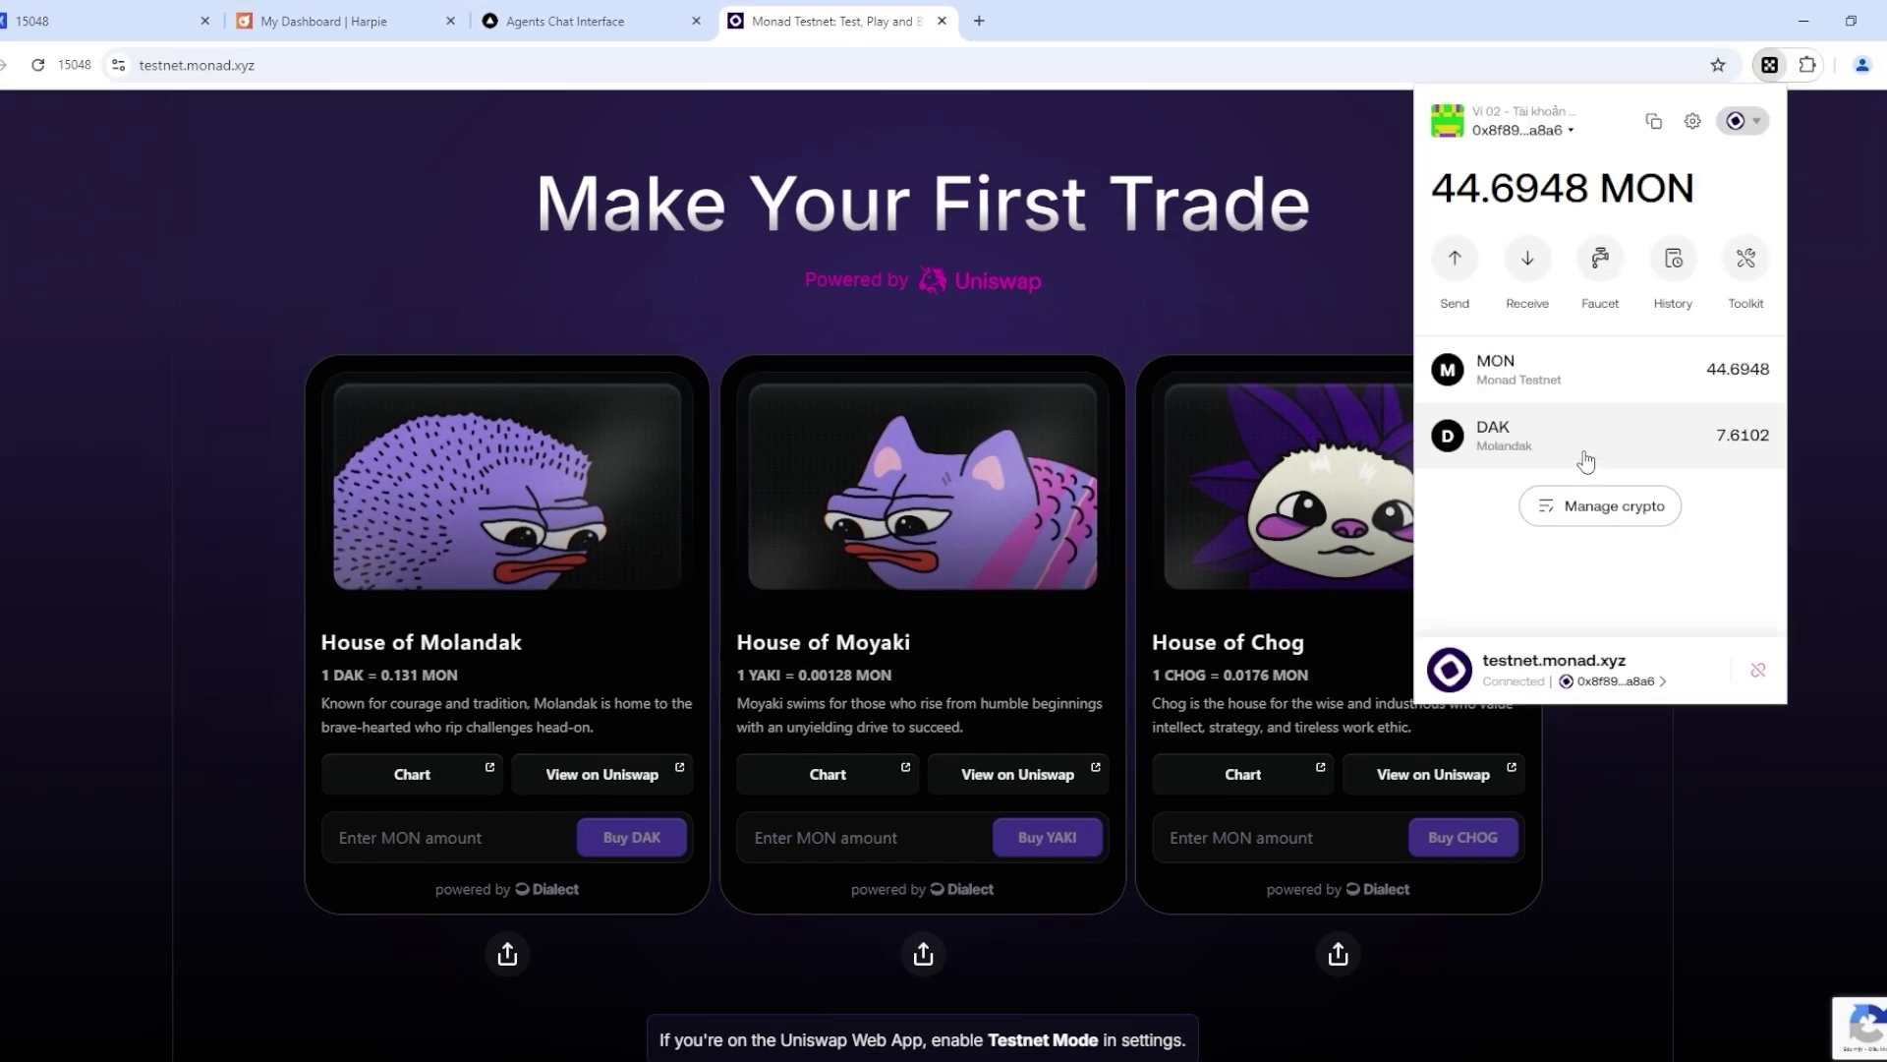
{"action": "left_click", "coordinate": [1584, 511]}
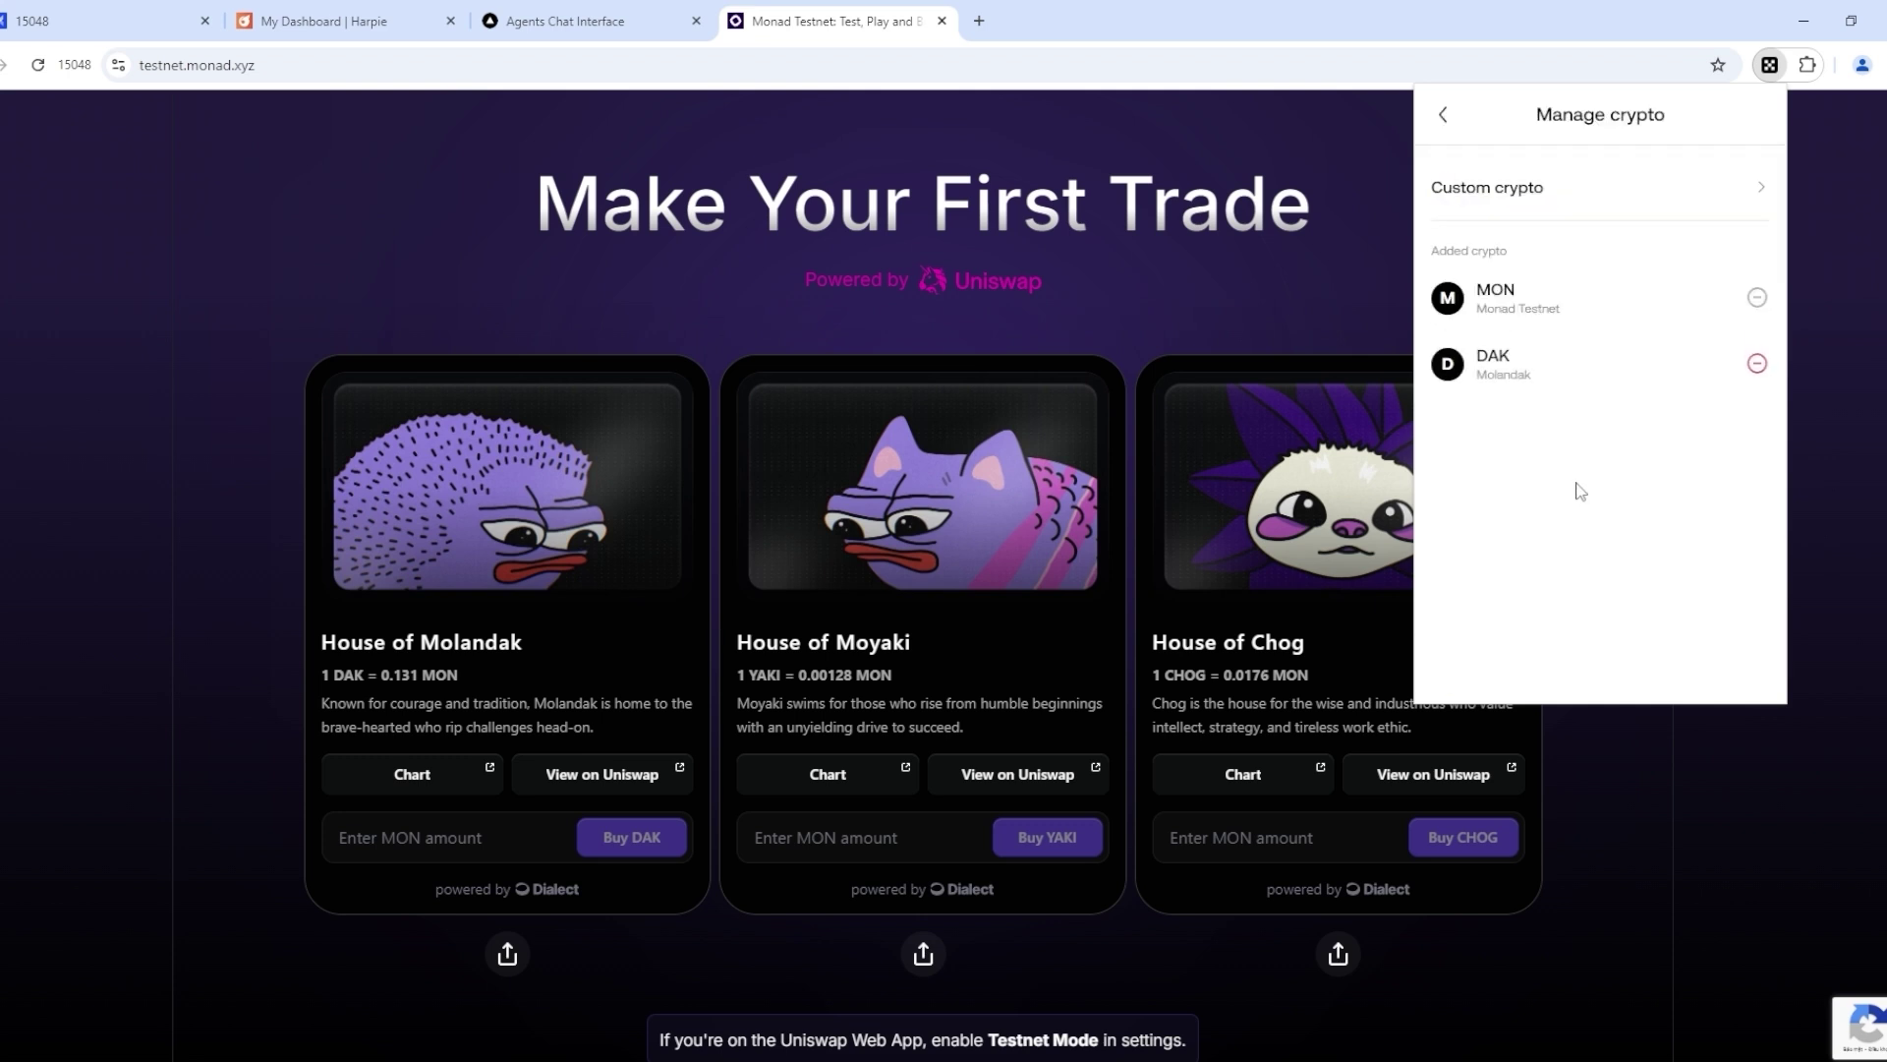
{"action": "left_click", "coordinate": [1489, 187]}
{"action": "left_click", "coordinate": [1519, 322]}
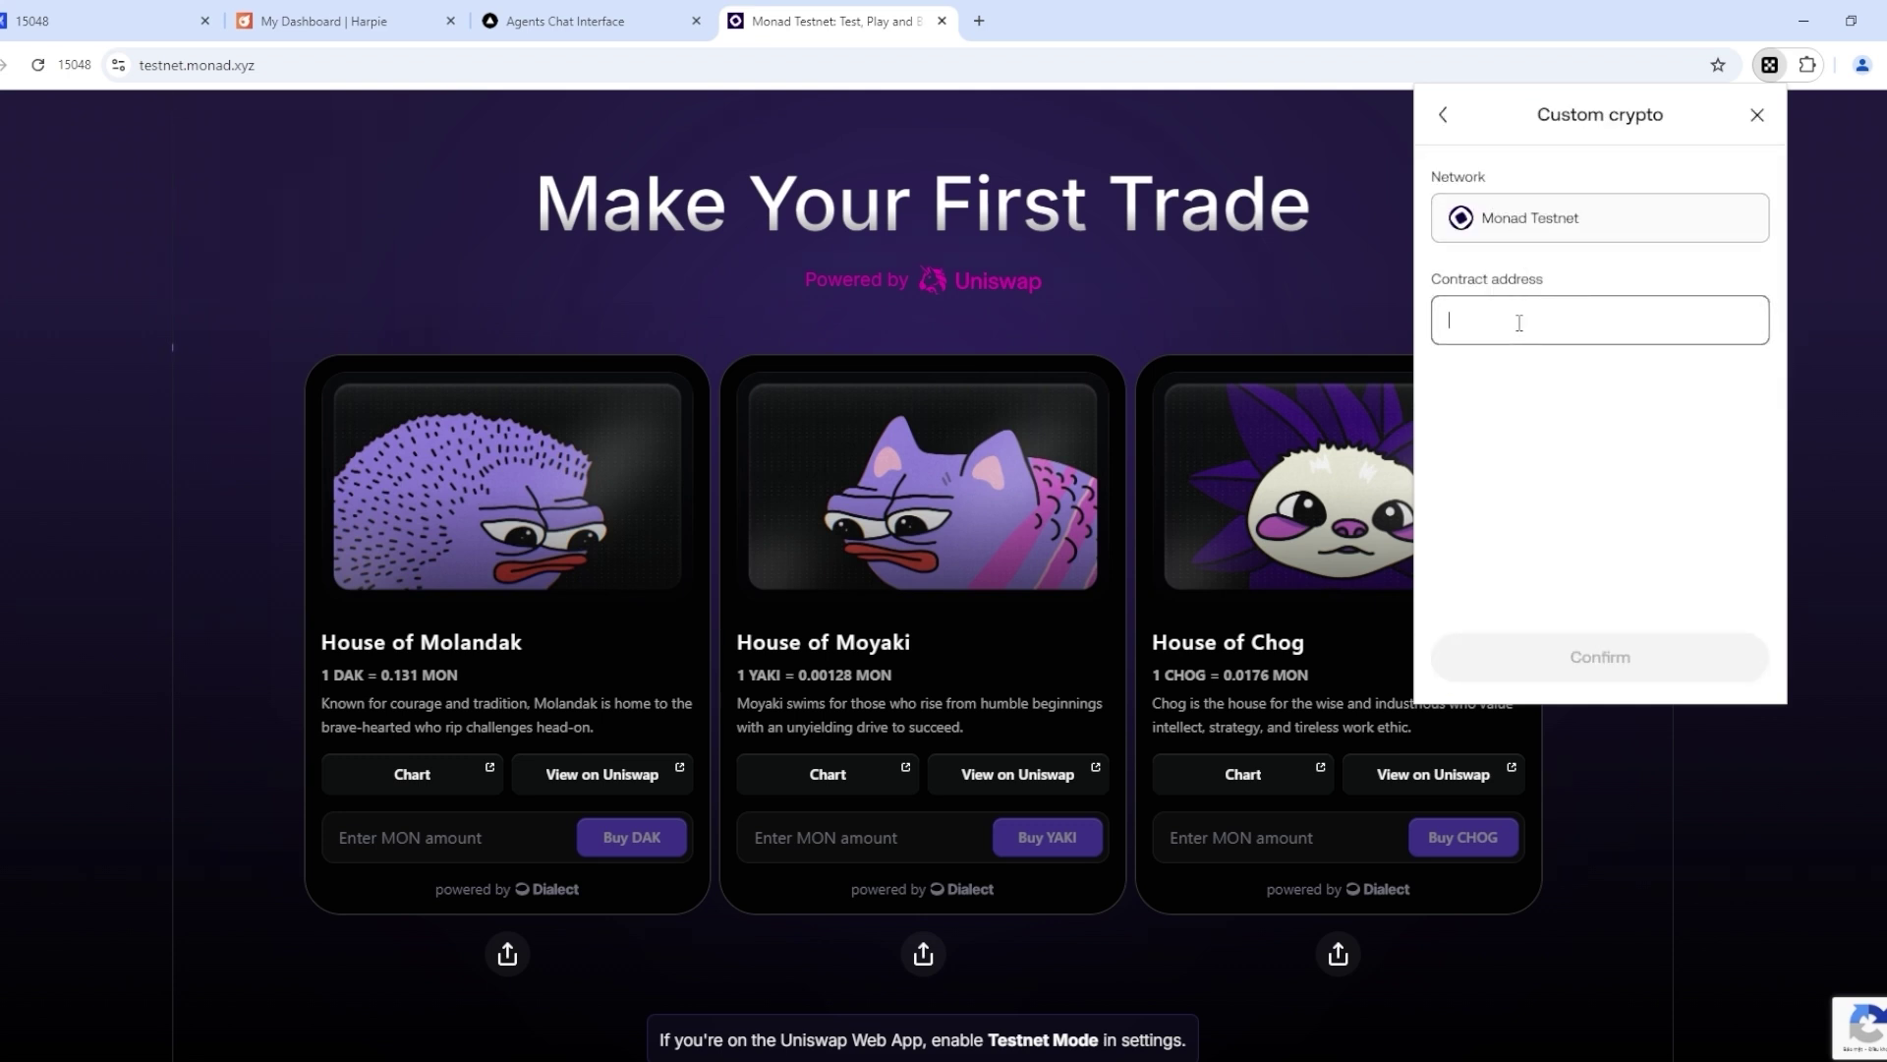
{"action": "type", "text": "0xfe140e1dCe99Be9F4F15d657CD9b7BF622270C50"}
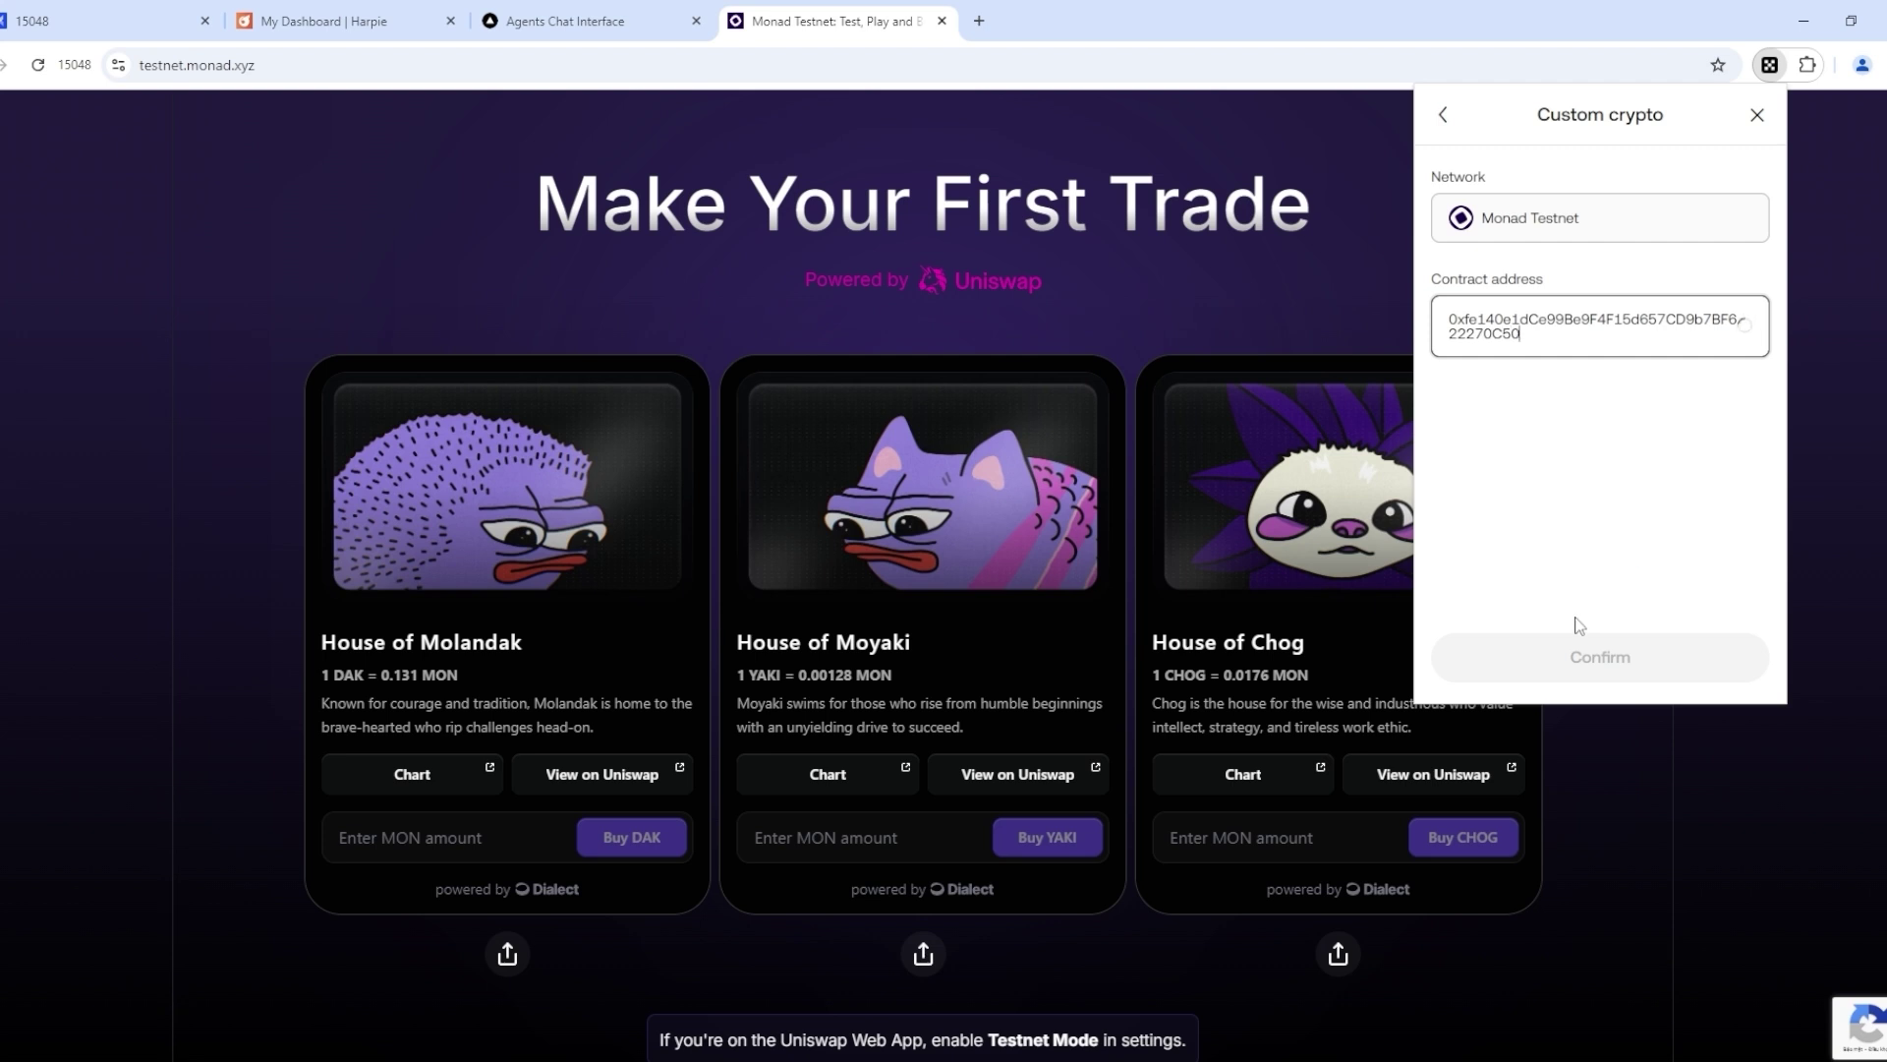
{"action": "left_click", "coordinate": [1599, 658]}
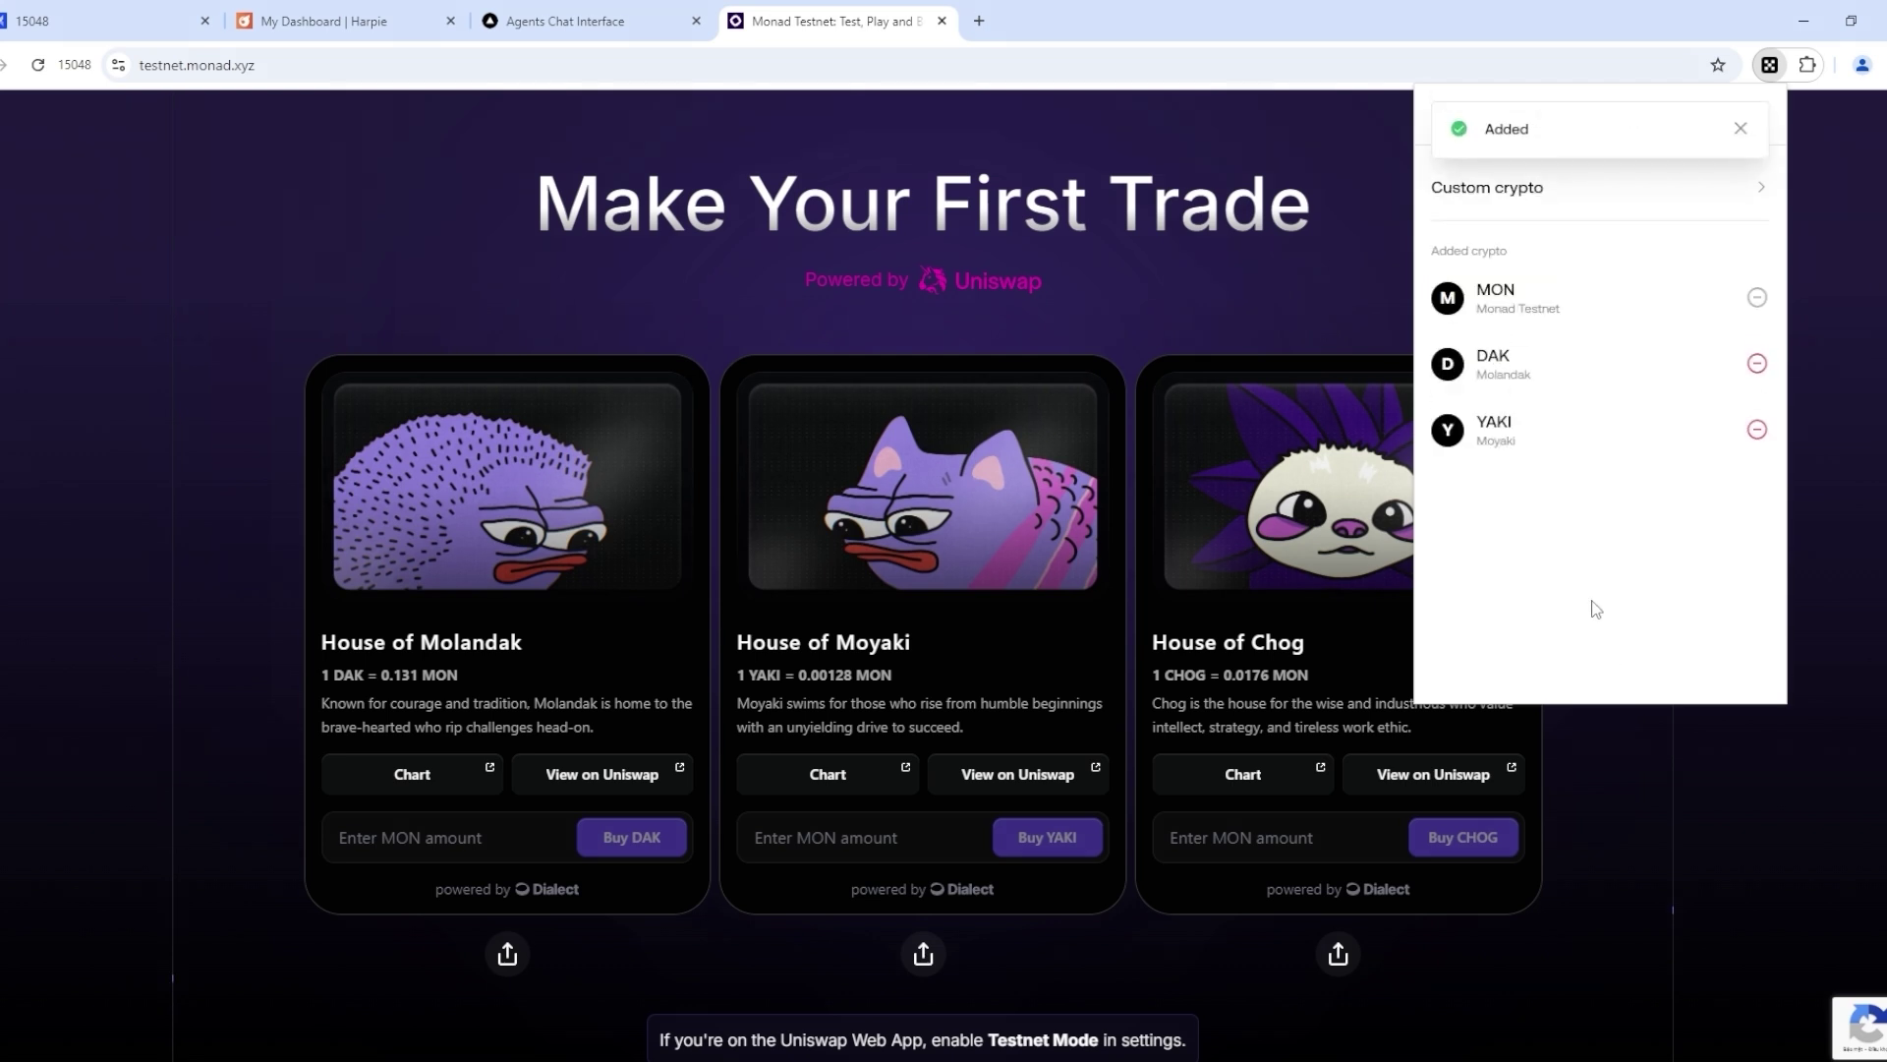
{"action": "left_click", "coordinate": [1846, 617]}
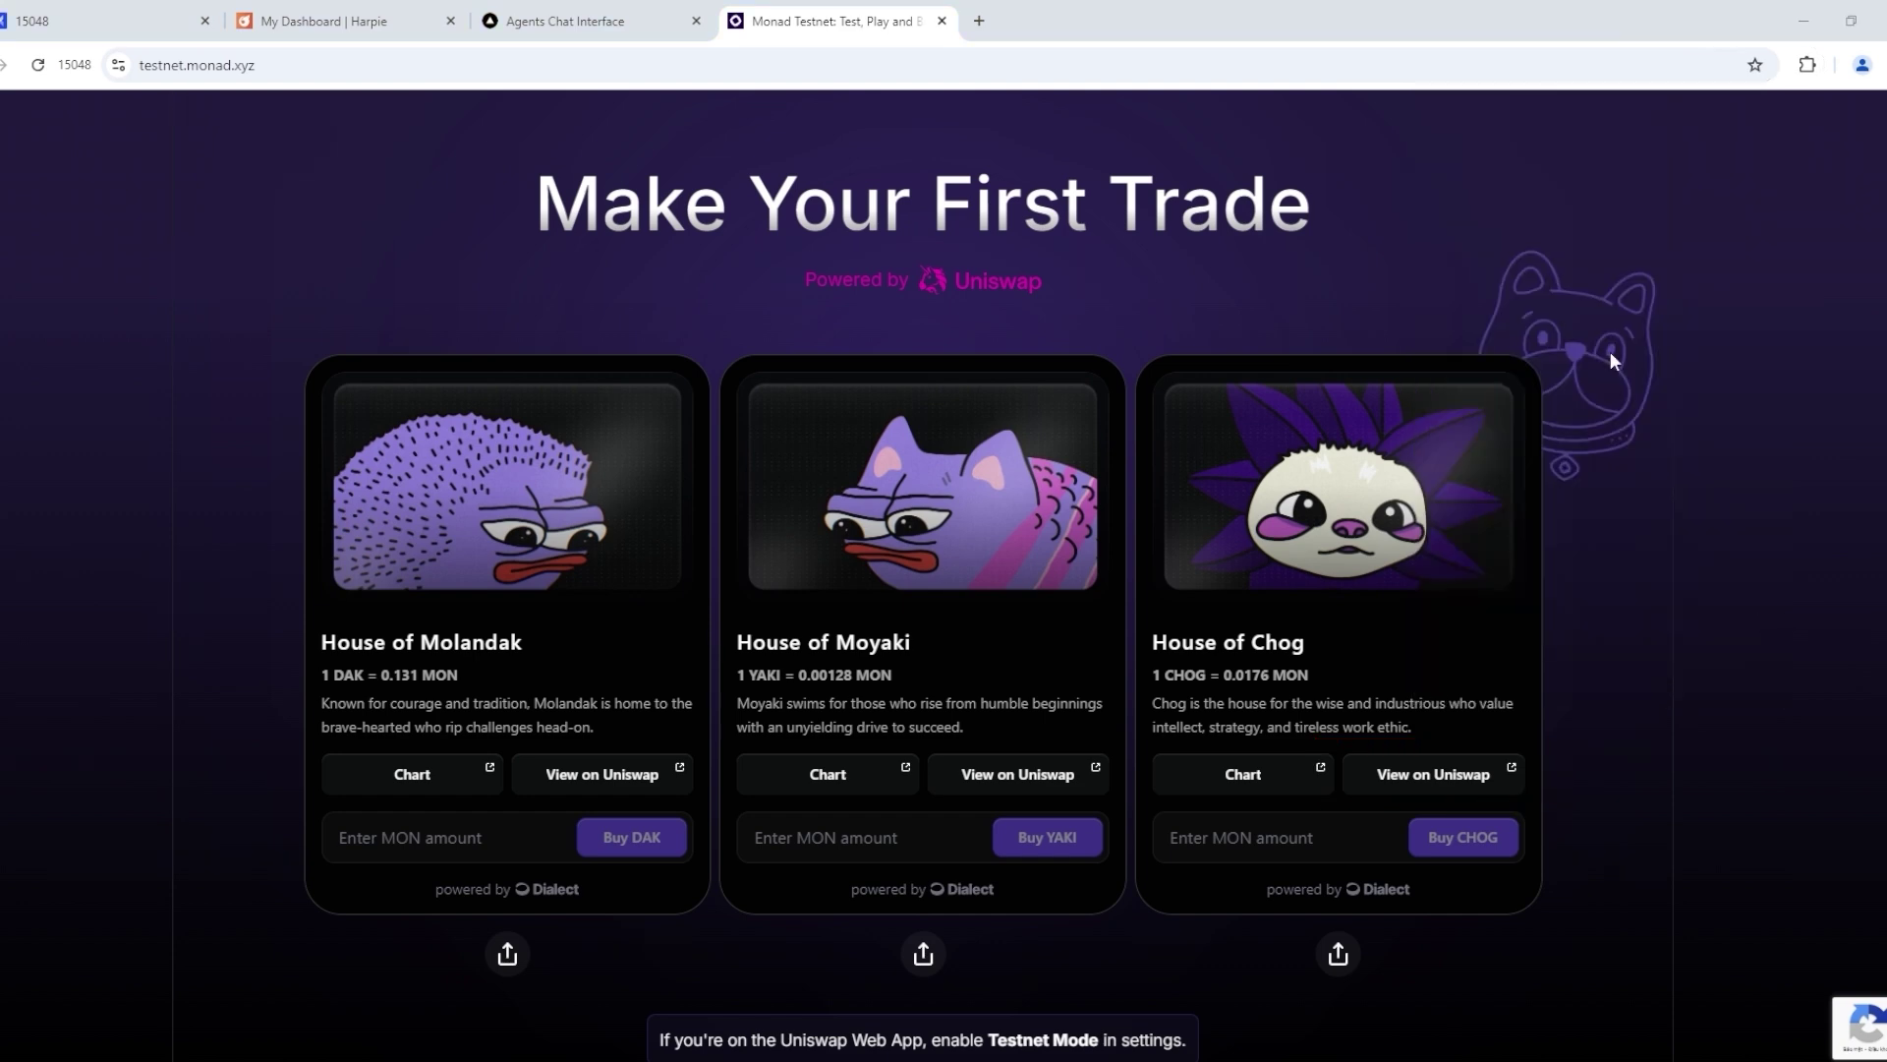
{"action": "scroll", "coordinate": [1610, 351], "scroll_direction": "down", "scroll_amount": 5}
{"action": "scroll", "coordinate": [1611, 351], "scroll_direction": "down", "scroll_amount": 3}
{"action": "scroll", "coordinate": [1611, 351], "scroll_direction": "down", "scroll_amount": 3}
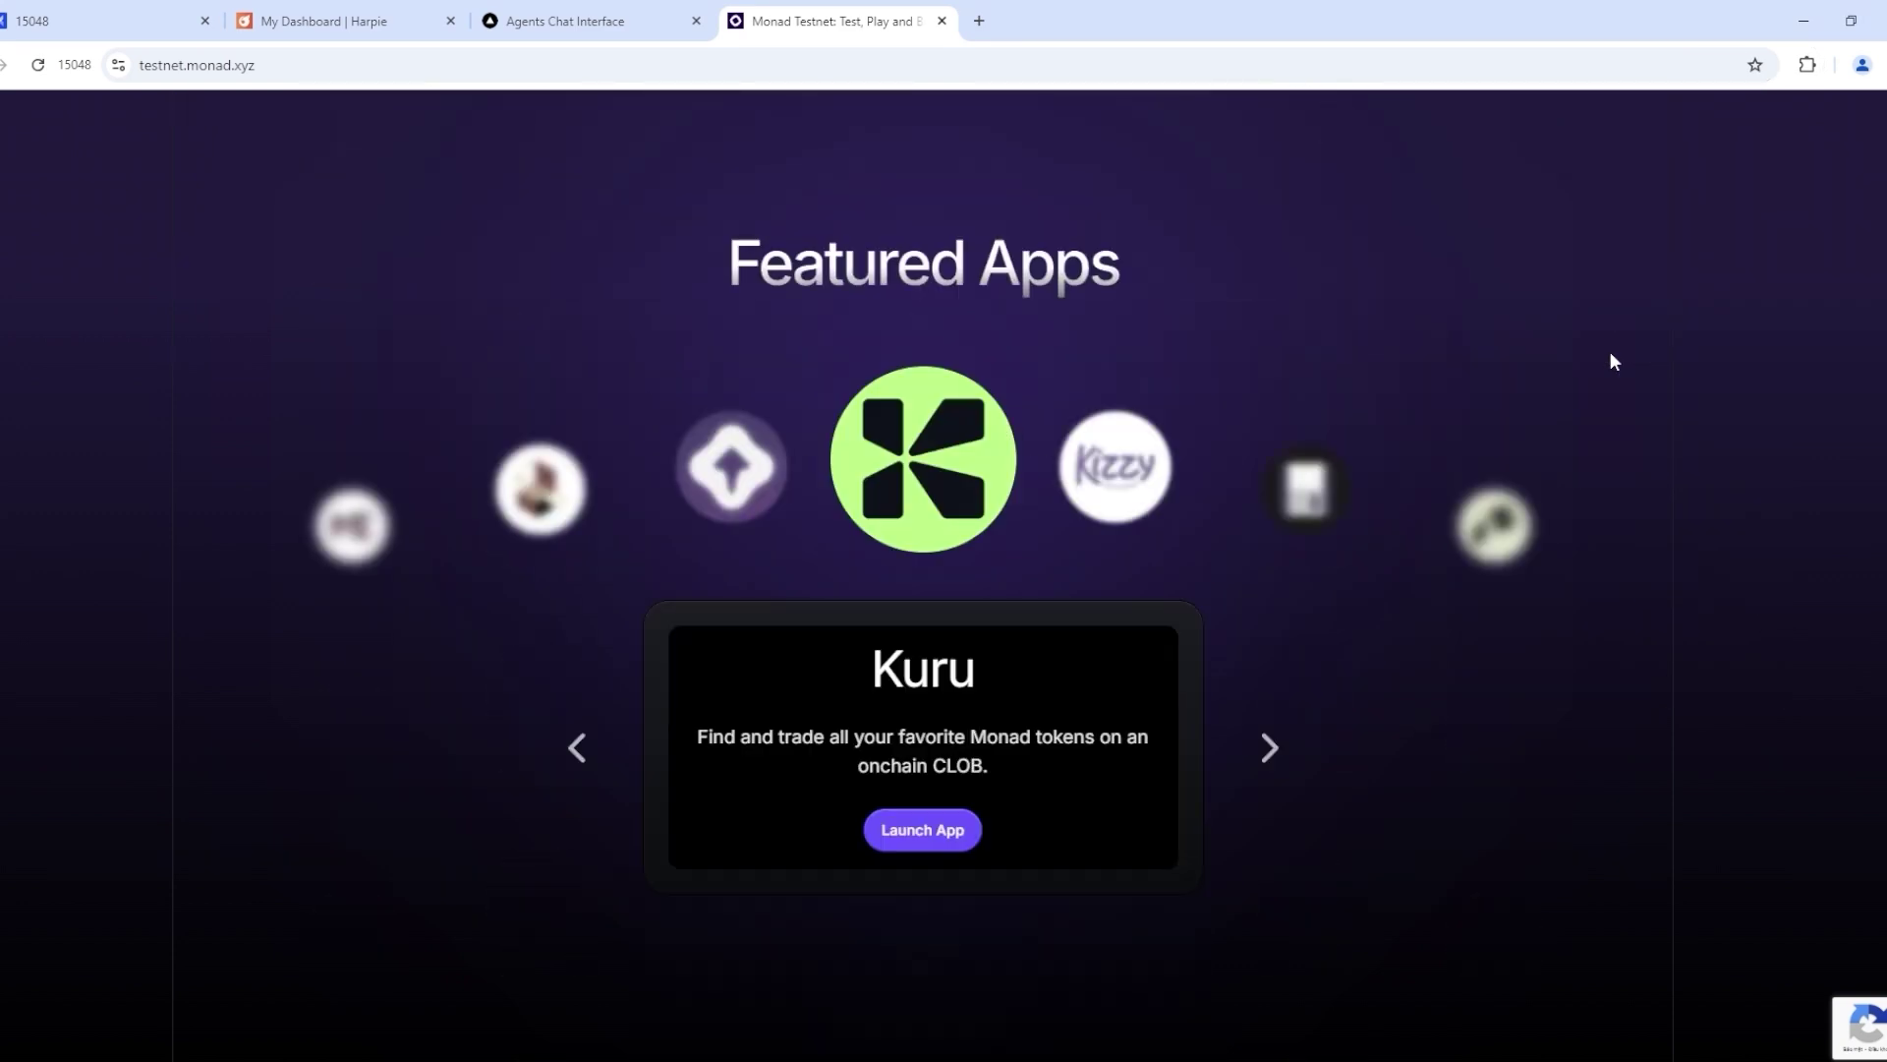
{"action": "scroll", "coordinate": [1609, 351], "scroll_direction": "up", "scroll_amount": 2}
{"action": "scroll", "coordinate": [799, 415], "scroll_direction": "down", "scroll_amount": 2}
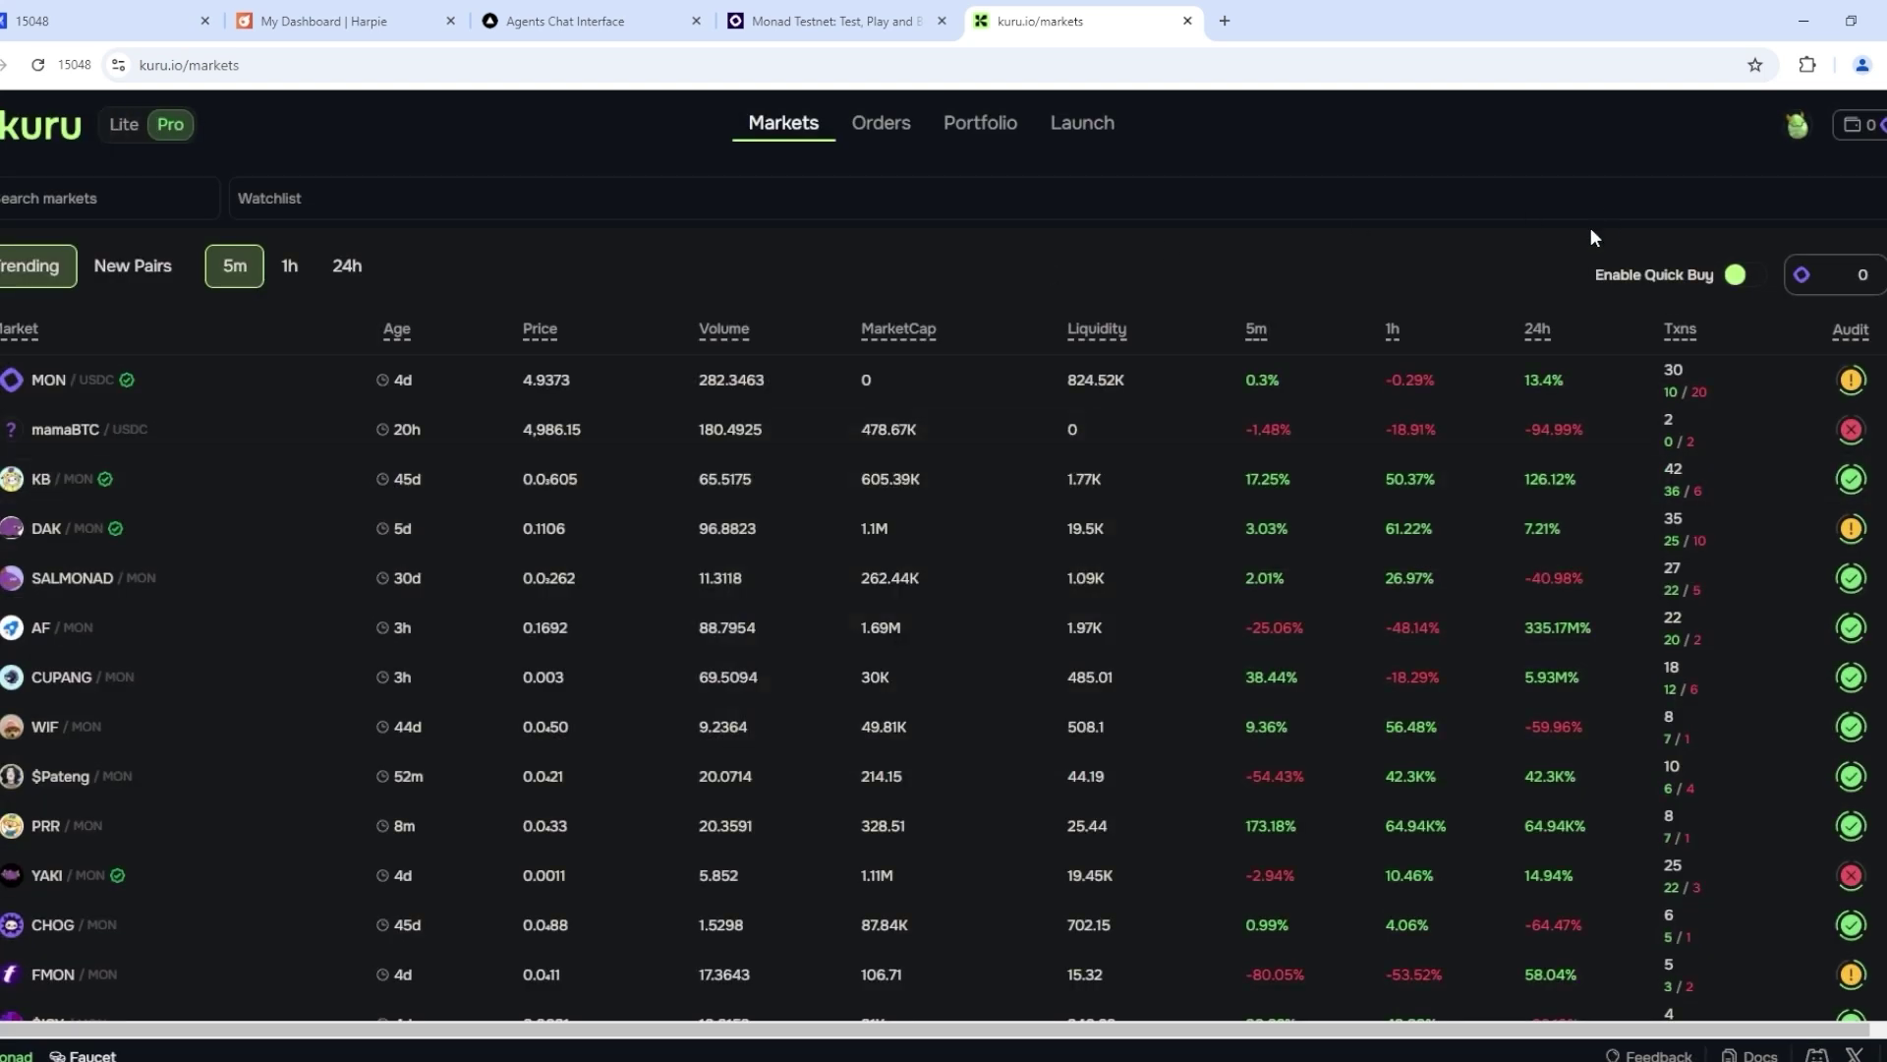
- Enable one-click Quick Buy of tokens on Kuru's markets
{"action": "left_click", "coordinate": [1736, 274]}
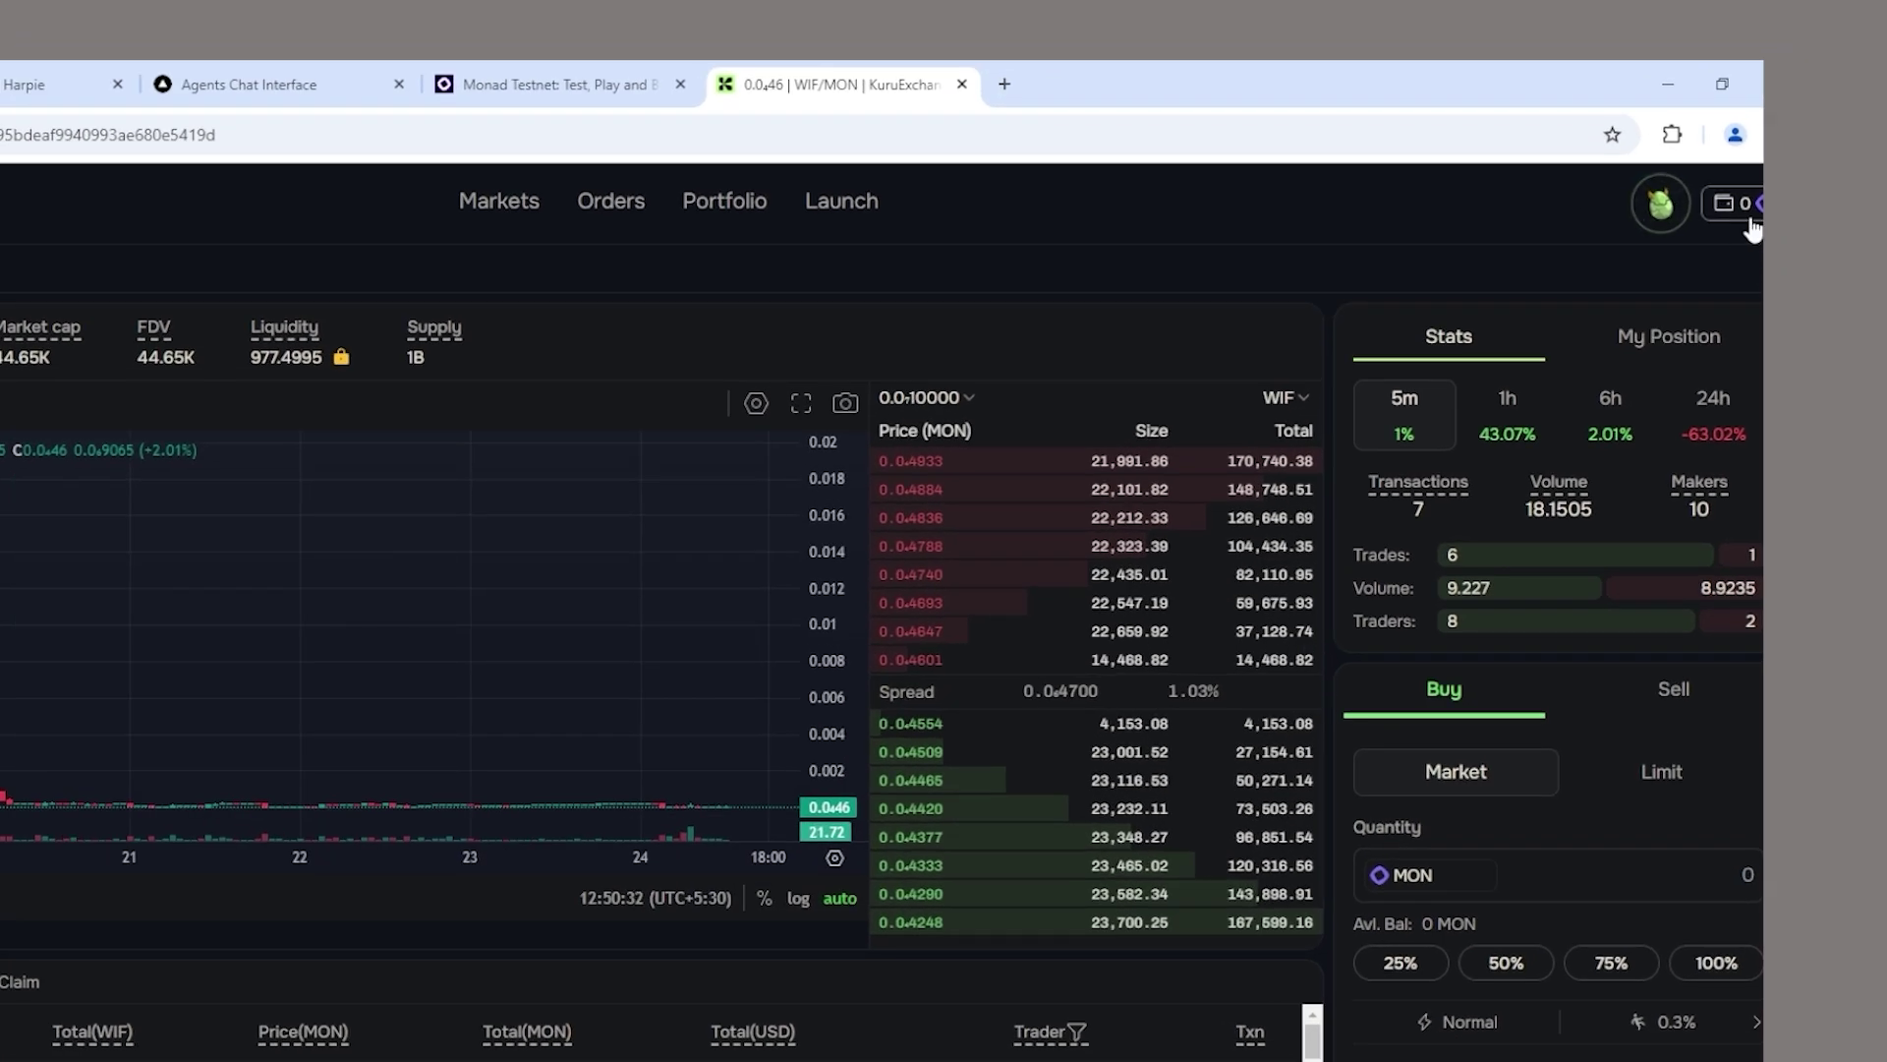
- Deposit 1 MON into the Kuru wallet and approve it in OKX Wallet
{"action": "left_click", "coordinate": [1748, 207]}
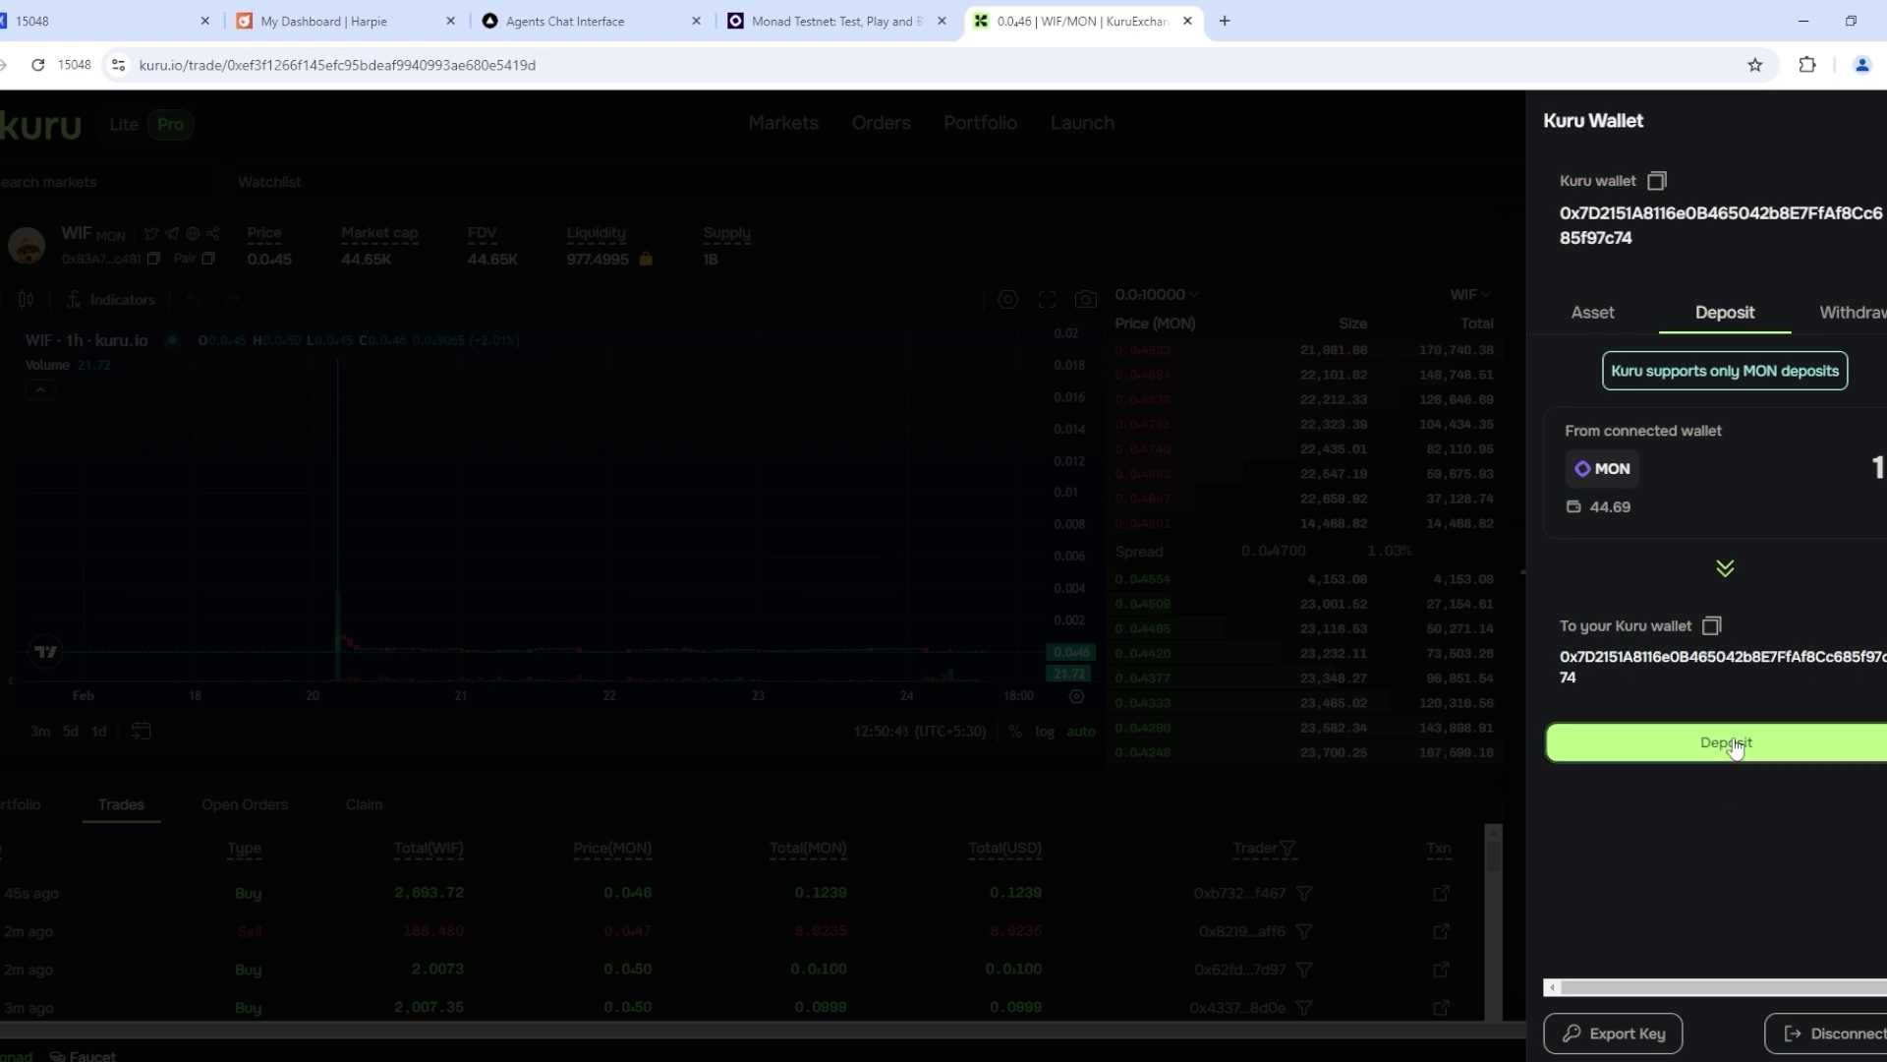
{"action": "left_click", "coordinate": [1741, 740]}
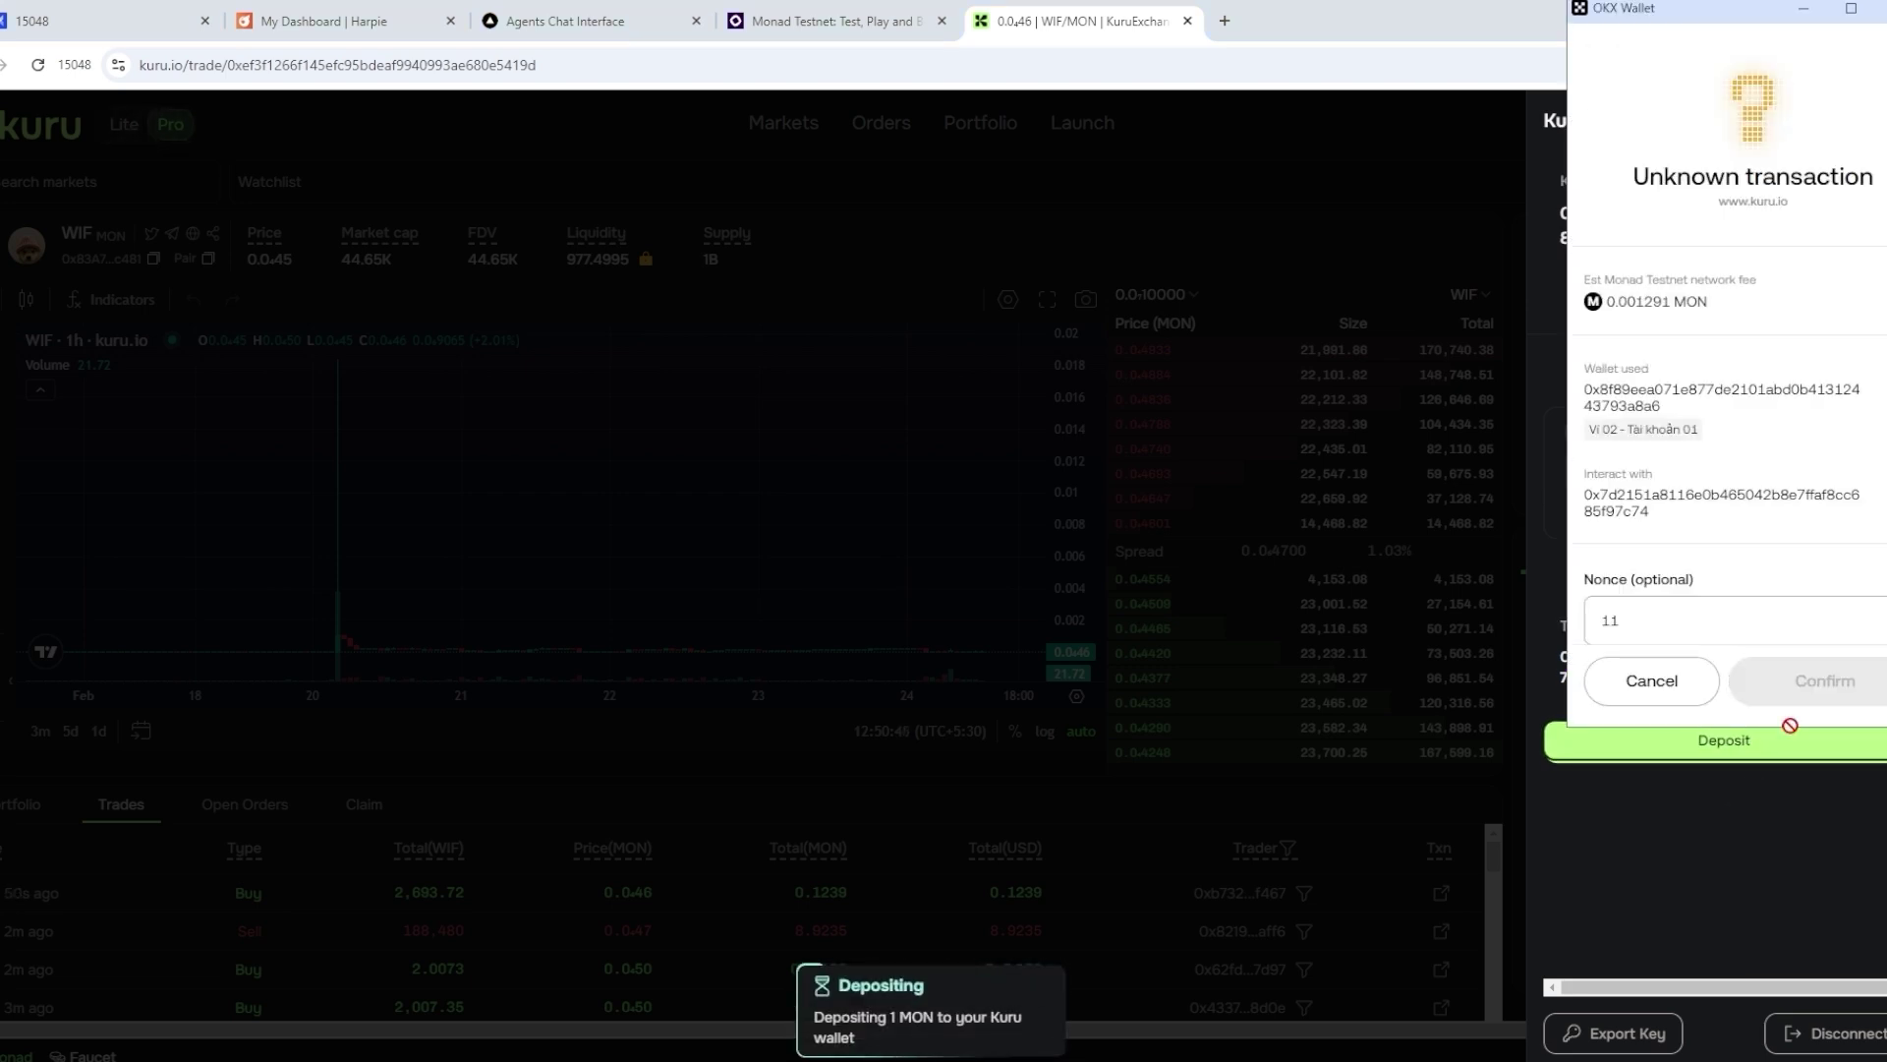
{"action": "left_click", "coordinate": [1825, 680]}
- Buy WIF with 0.25 MON (25% of balance), then return to the markets list
{"action": "left_click", "coordinate": [1264, 218]}
{"action": "left_click", "coordinate": [1571, 787]}
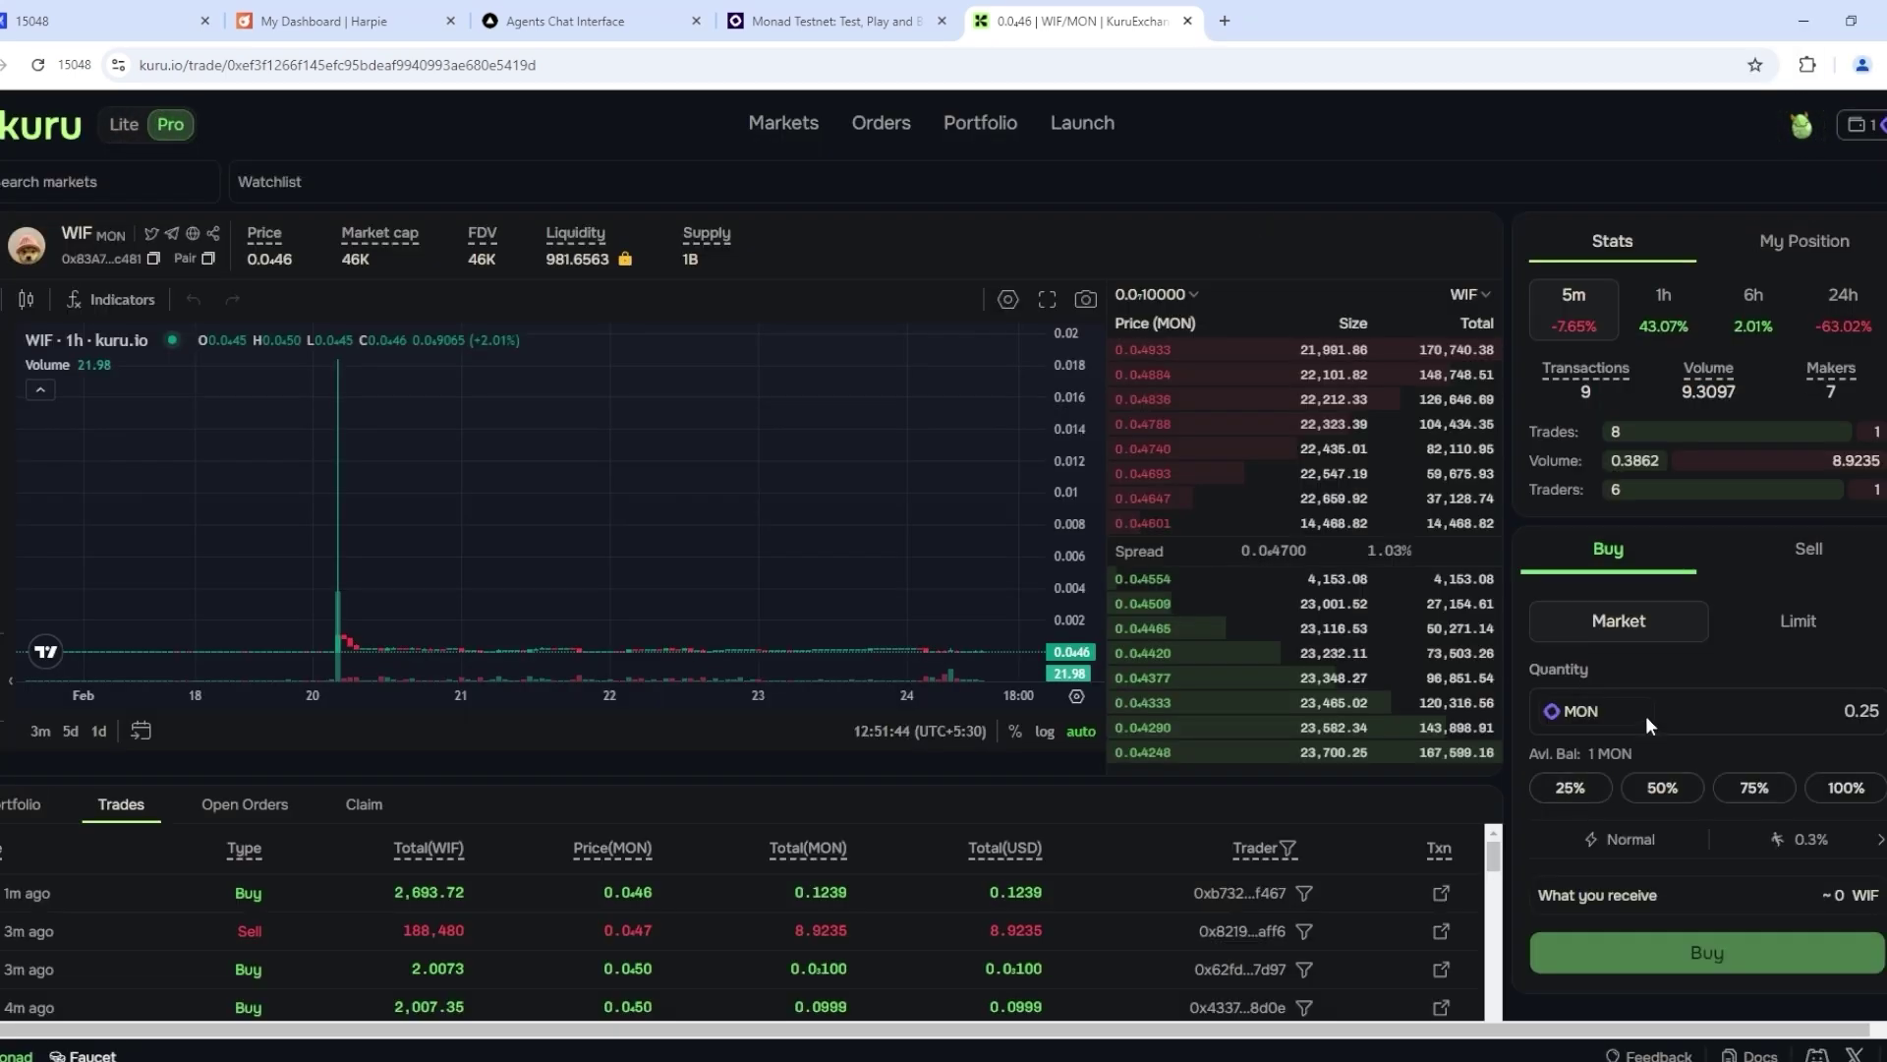
{"action": "left_click", "coordinate": [1716, 945]}
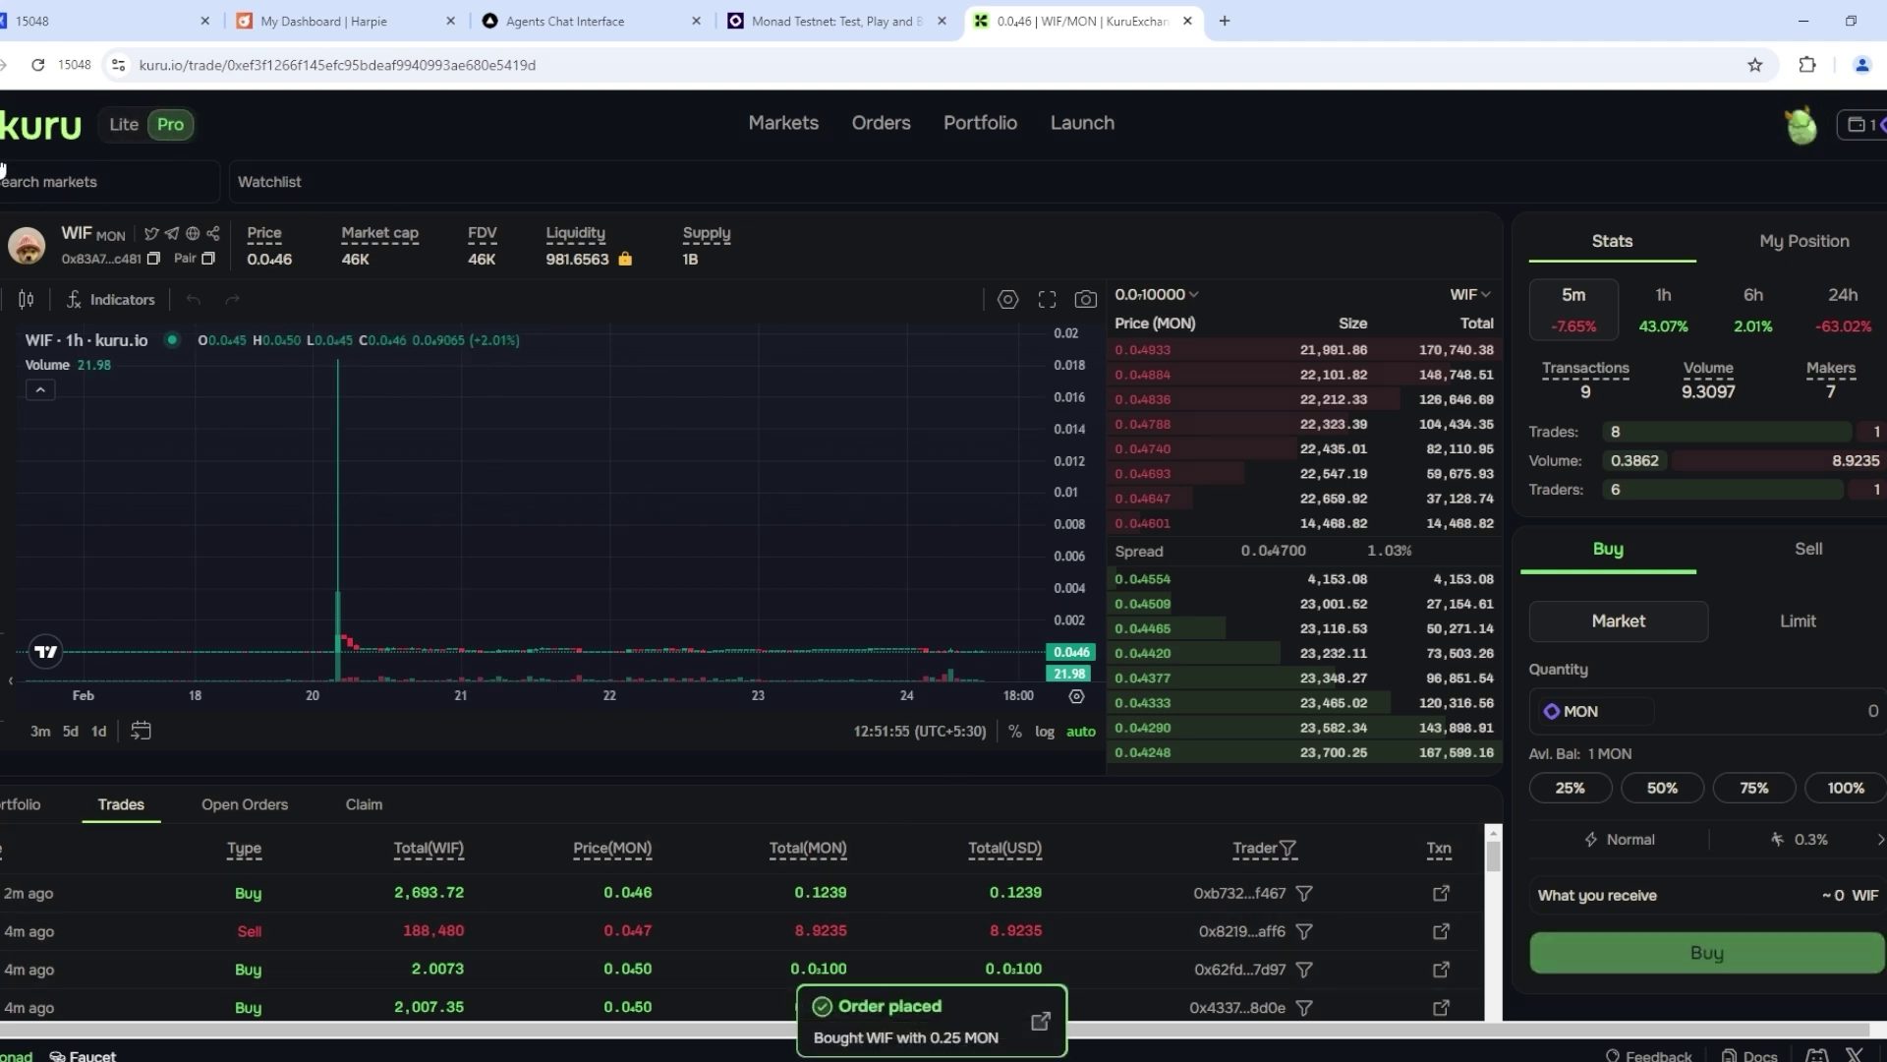
{"action": "left_click", "coordinate": [40, 124]}
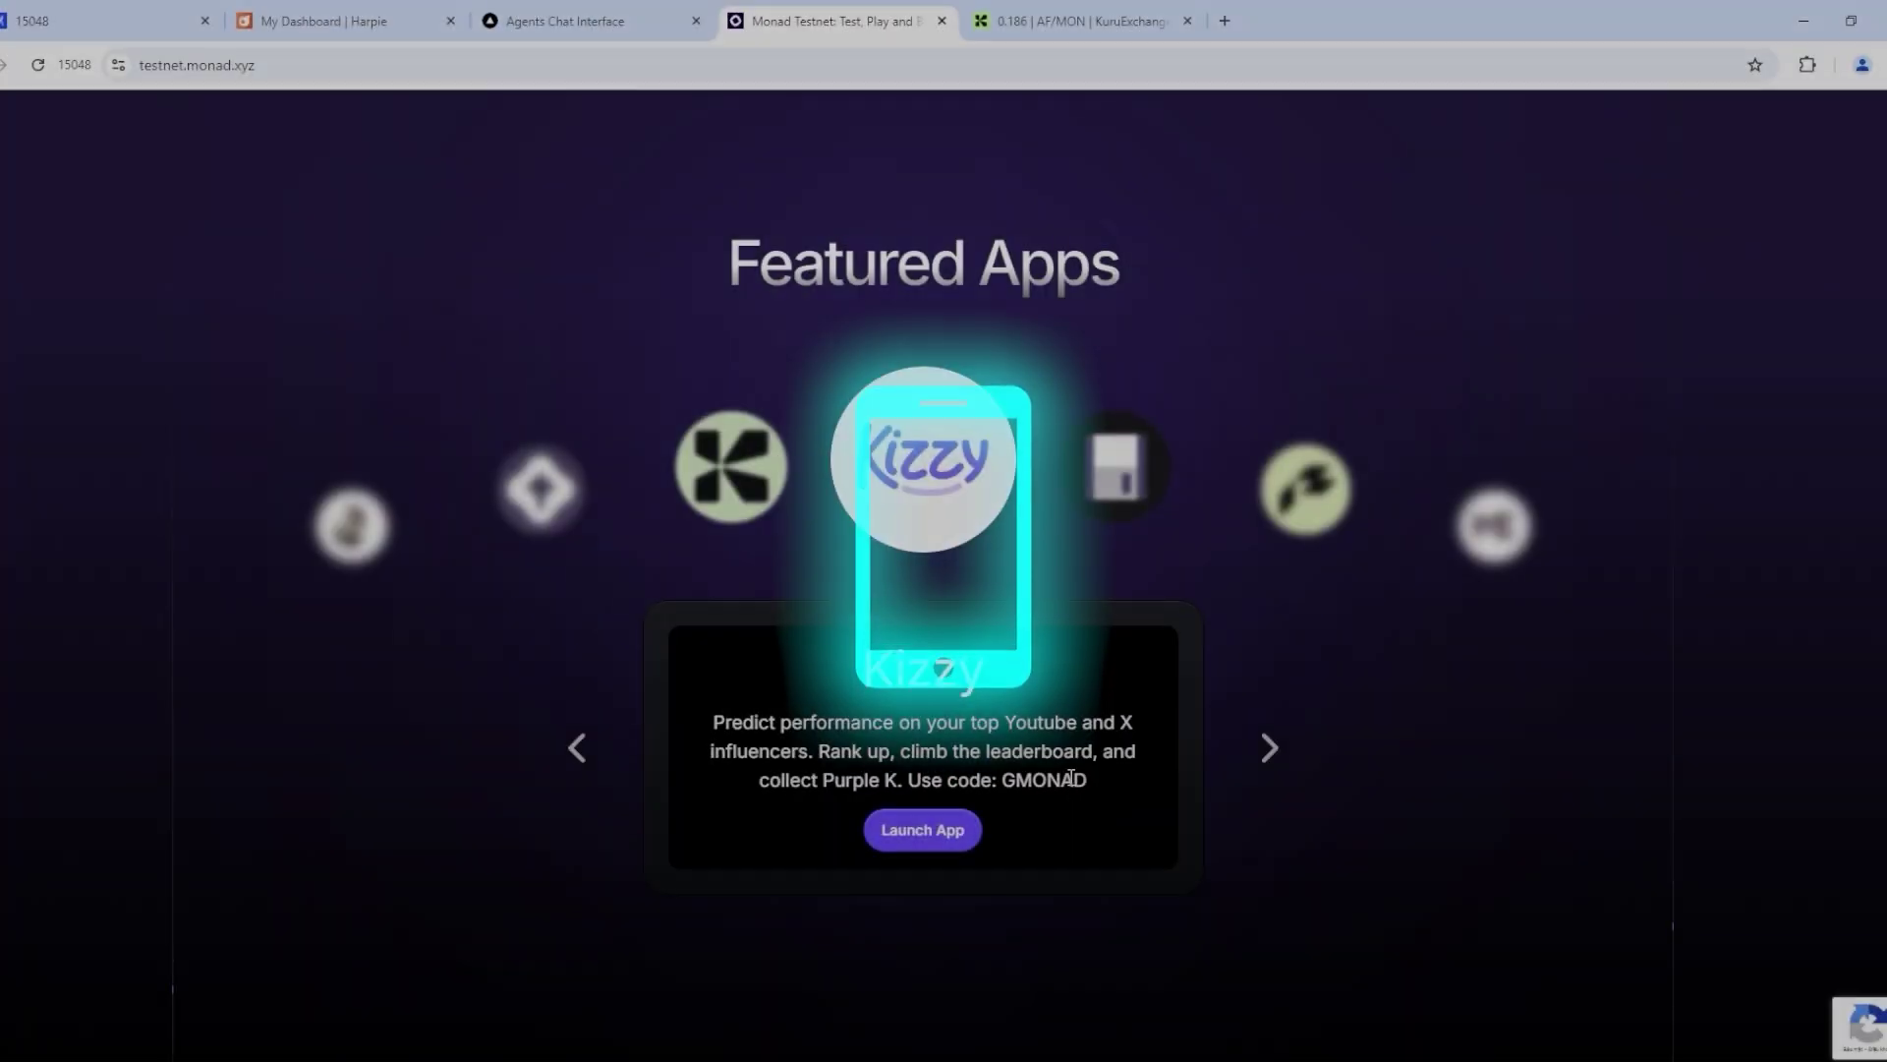
- Advance Featured Apps to Curvance and launch it, after selecting the GMONAD code
{"action": "double_click", "coordinate": [1077, 781]}
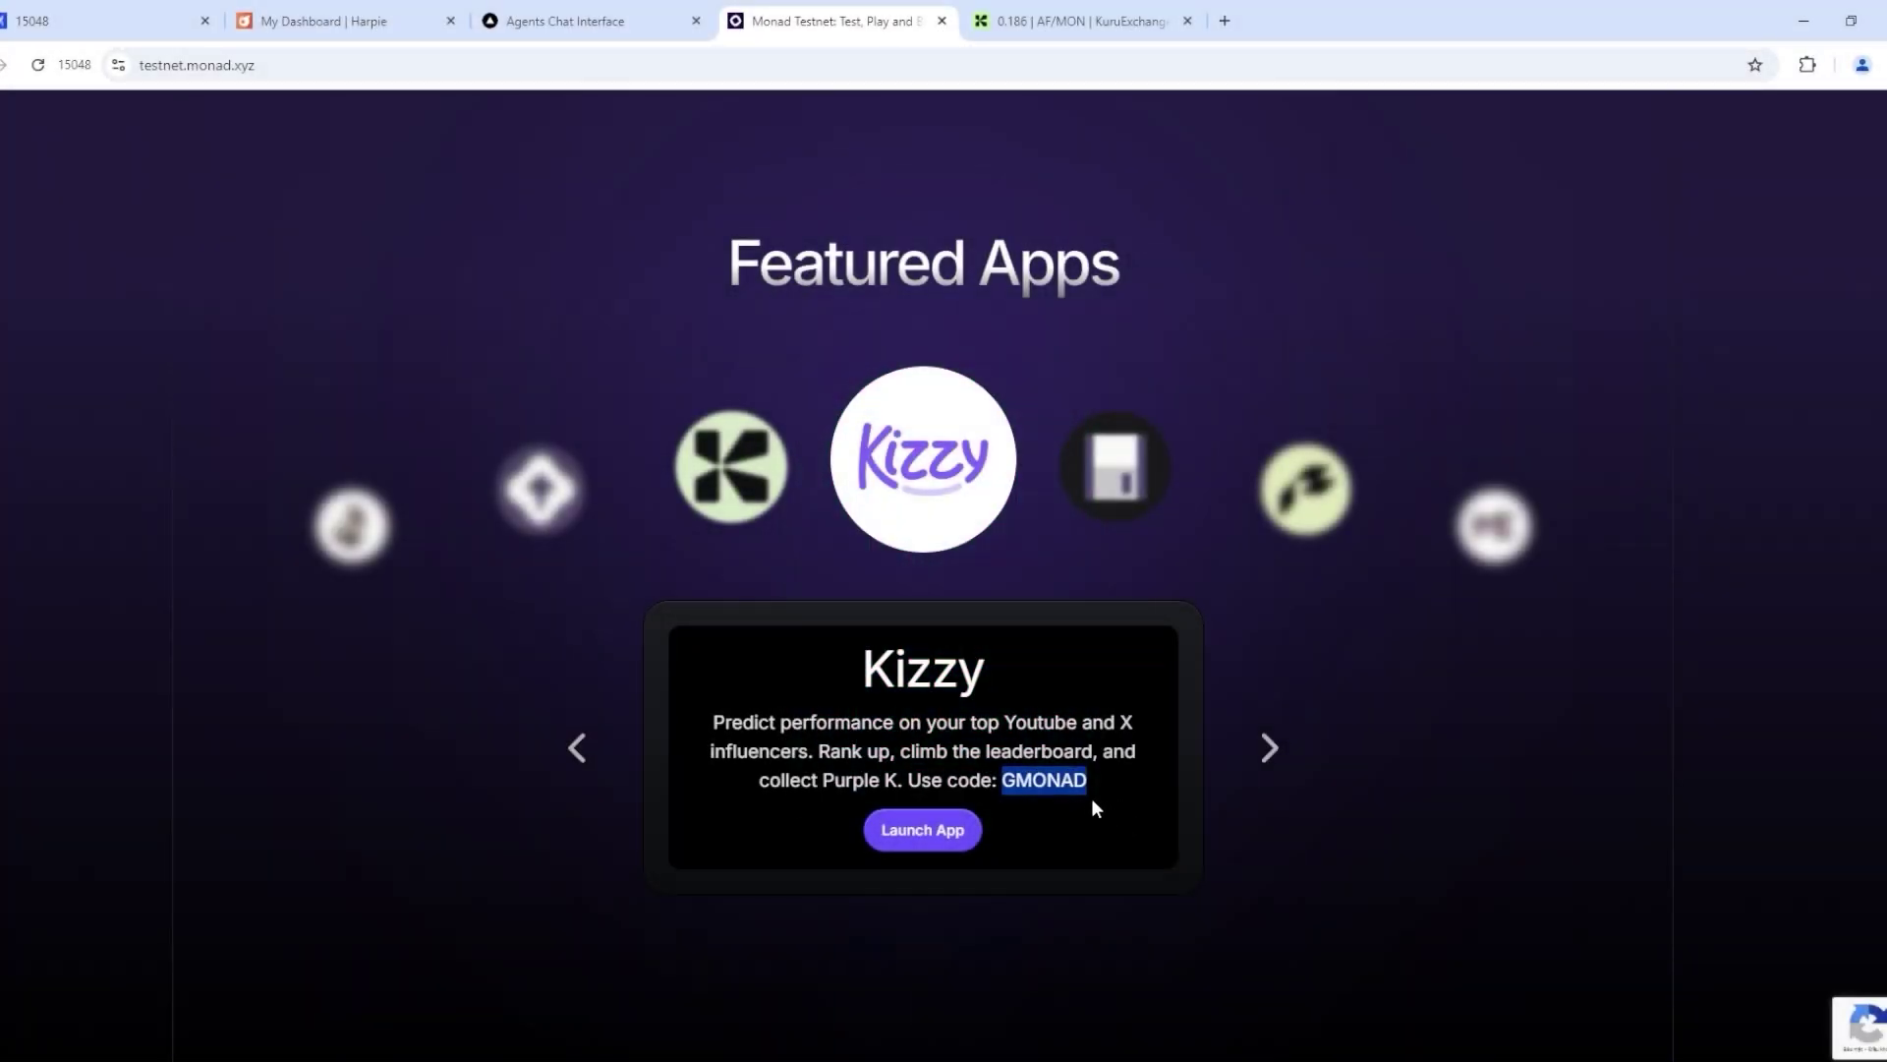
{"action": "left_click", "coordinate": [1270, 747]}
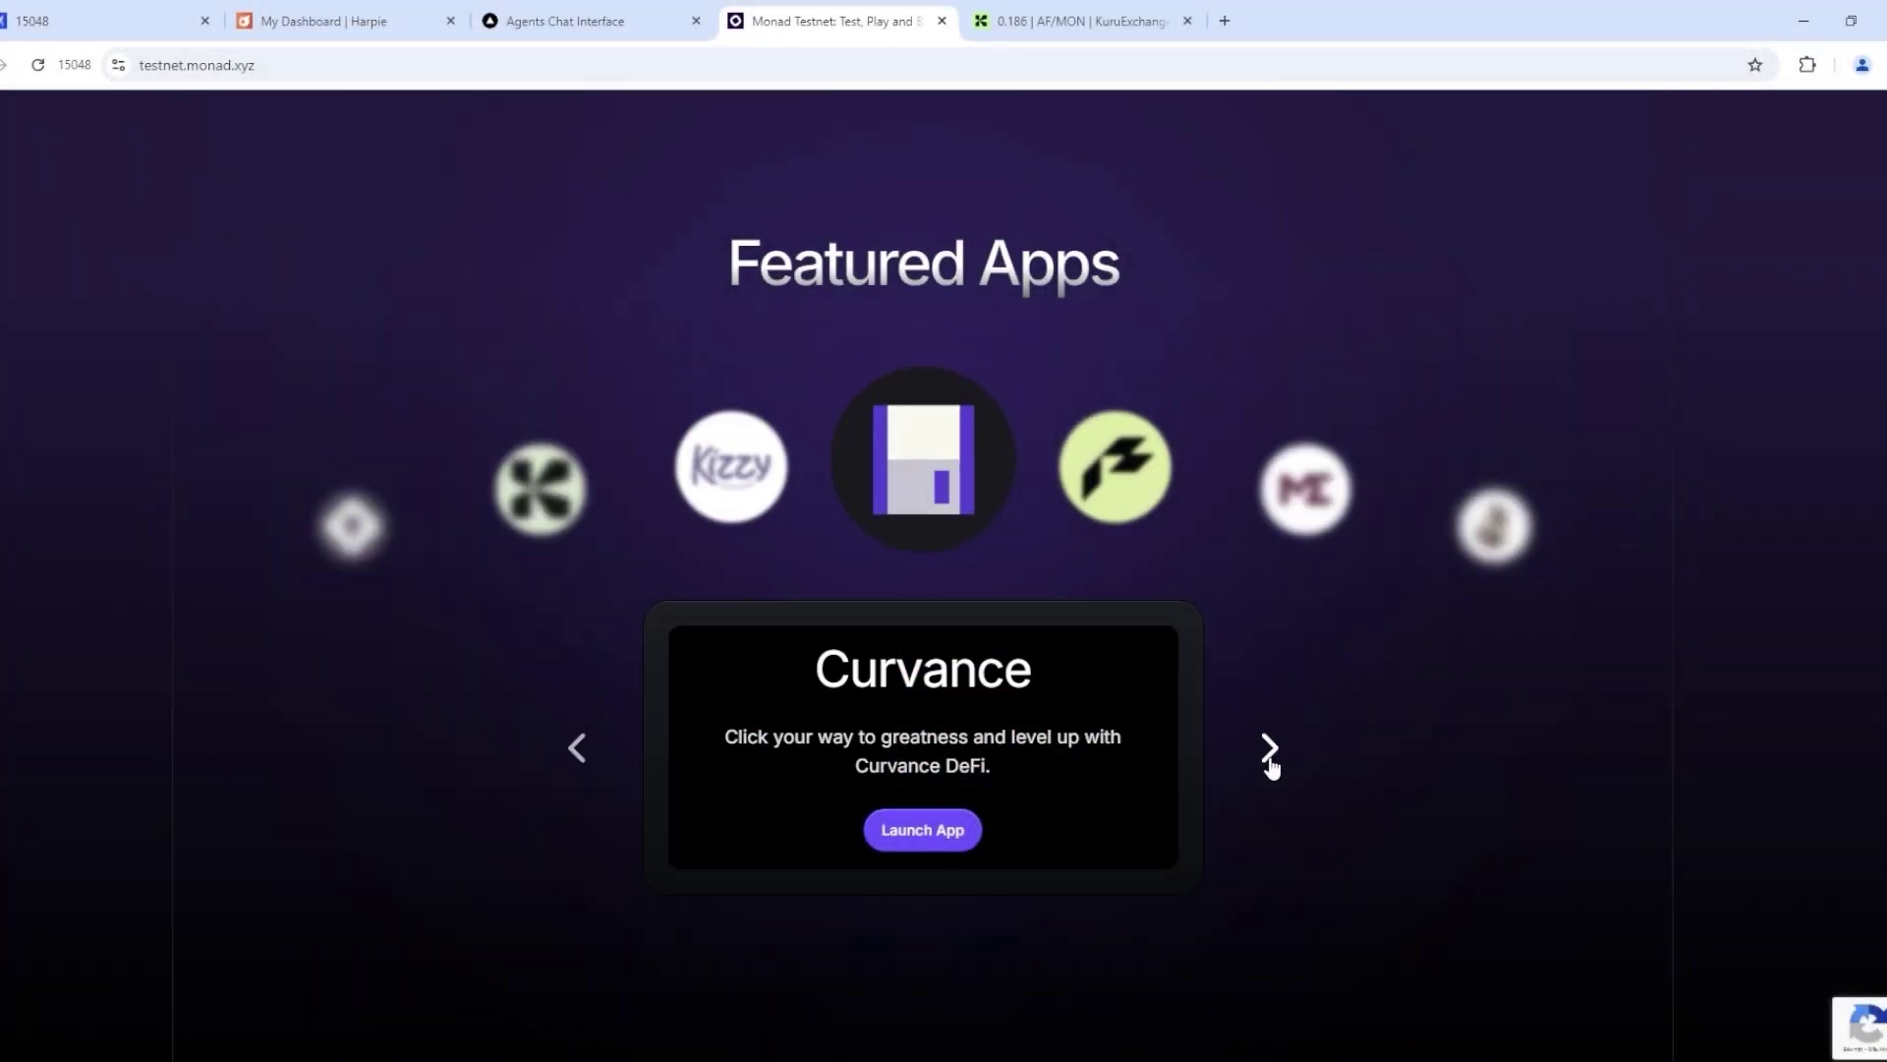
{"action": "left_click", "coordinate": [923, 830]}
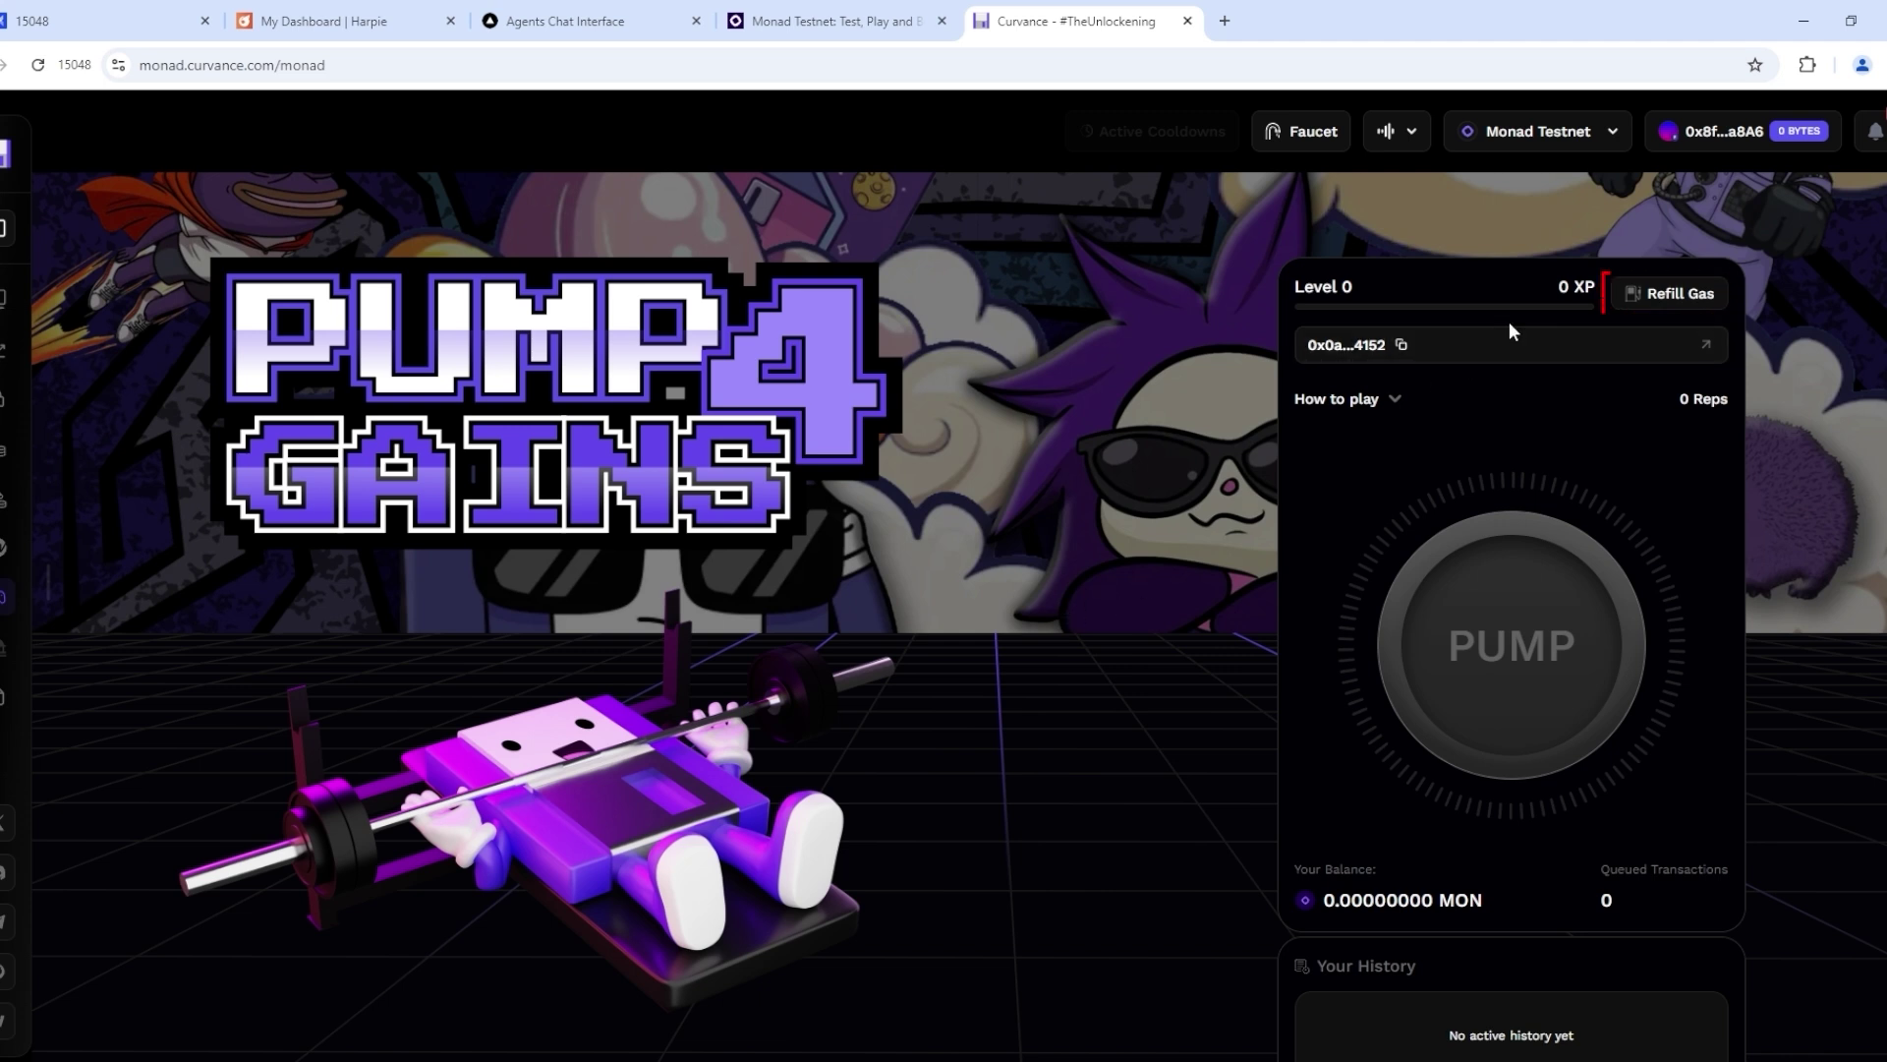
- Refill the Pump4Gains game wallet with 1 MON of gas, approved in OKX Wallet
{"action": "left_click", "coordinate": [1665, 293]}
{"action": "left_click", "coordinate": [1613, 777]}
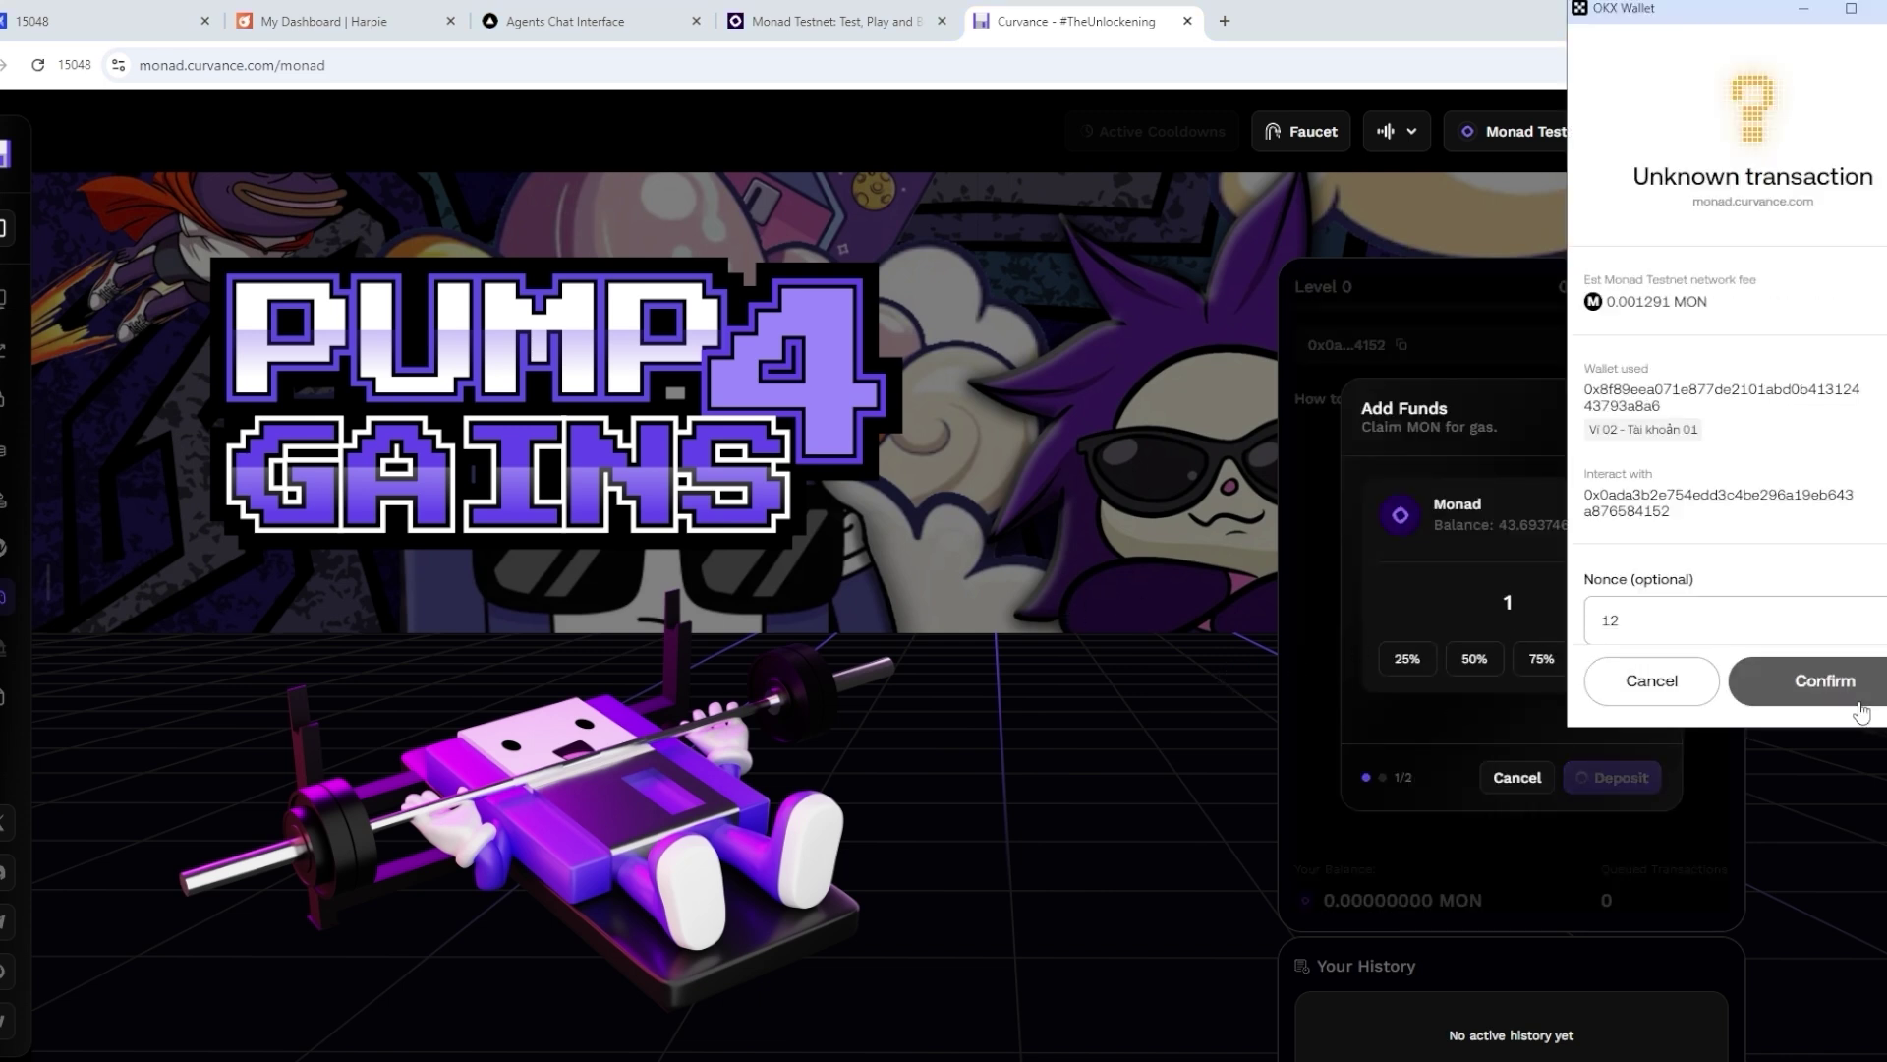
{"action": "left_click", "coordinate": [1820, 675]}
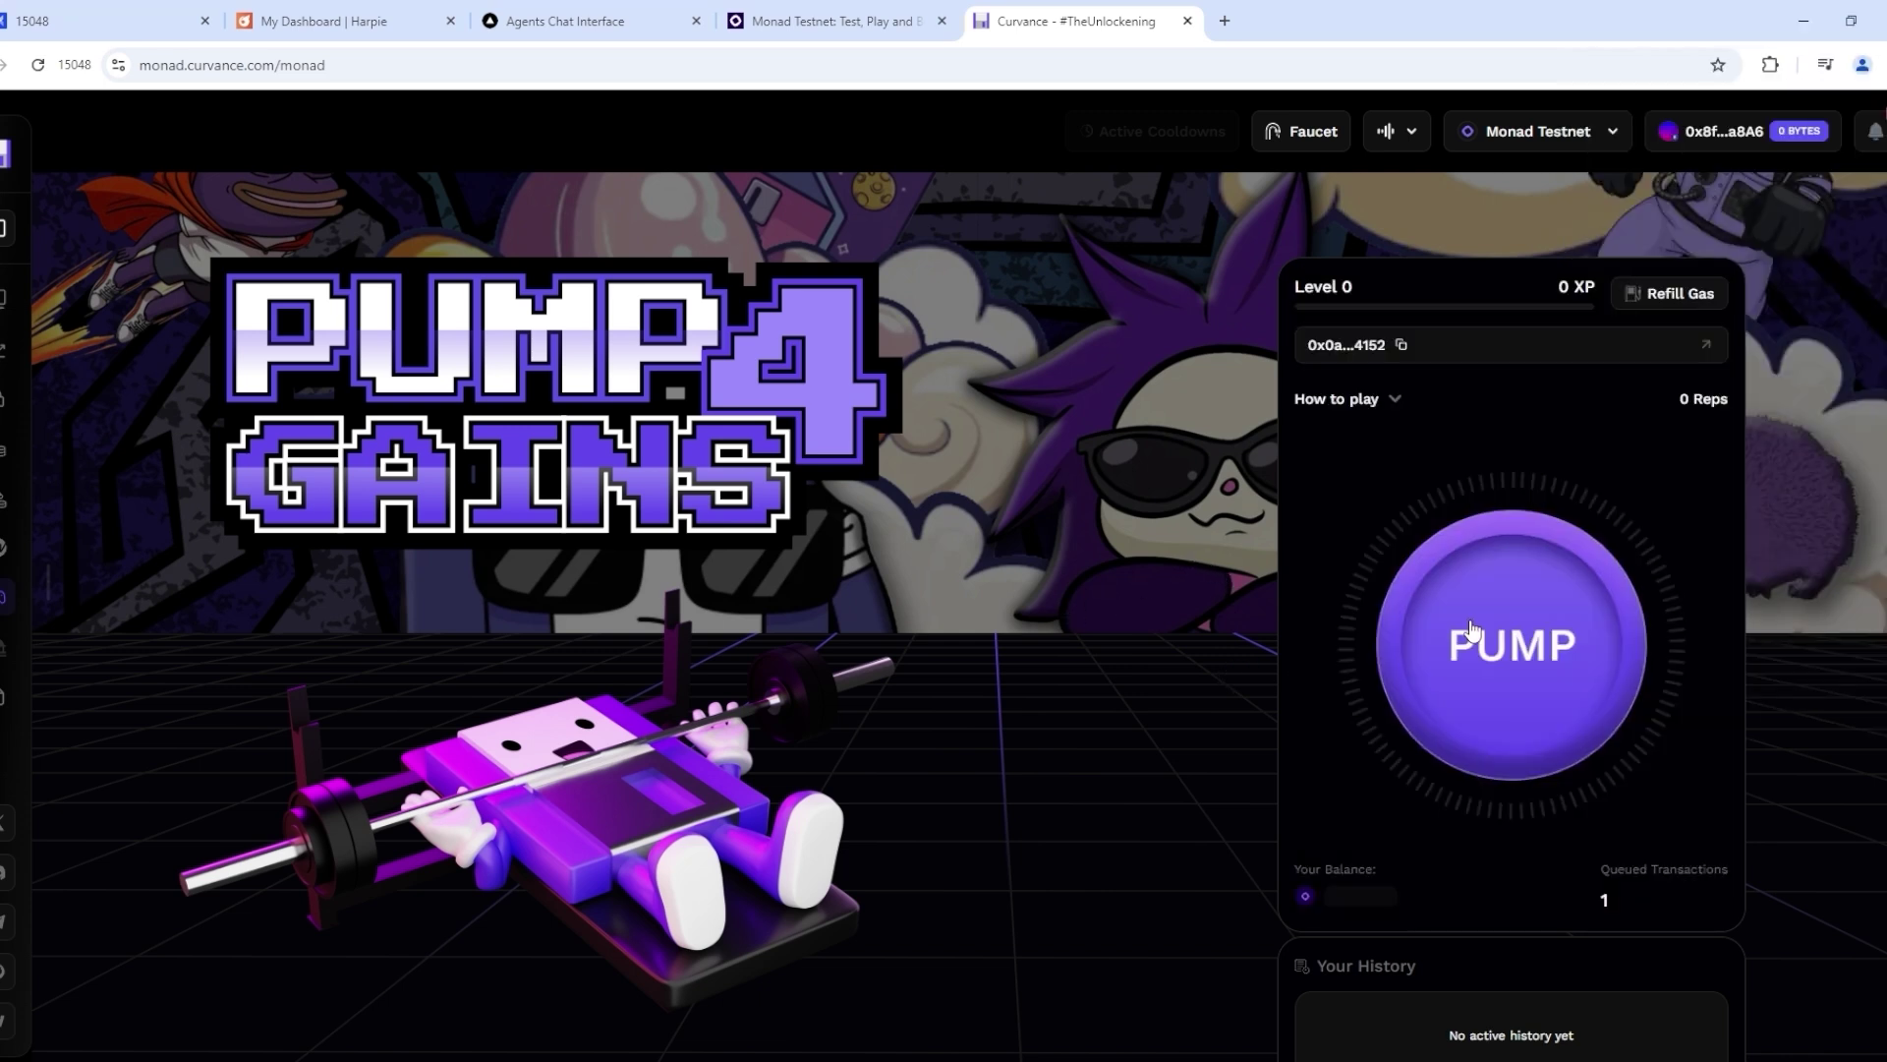
- Pump repeatedly to reach Level 7, then bring up the Monad task list
{"action": "left_click", "coordinate": [1510, 644]}
{"action": "left_click", "coordinate": [1470, 631]}
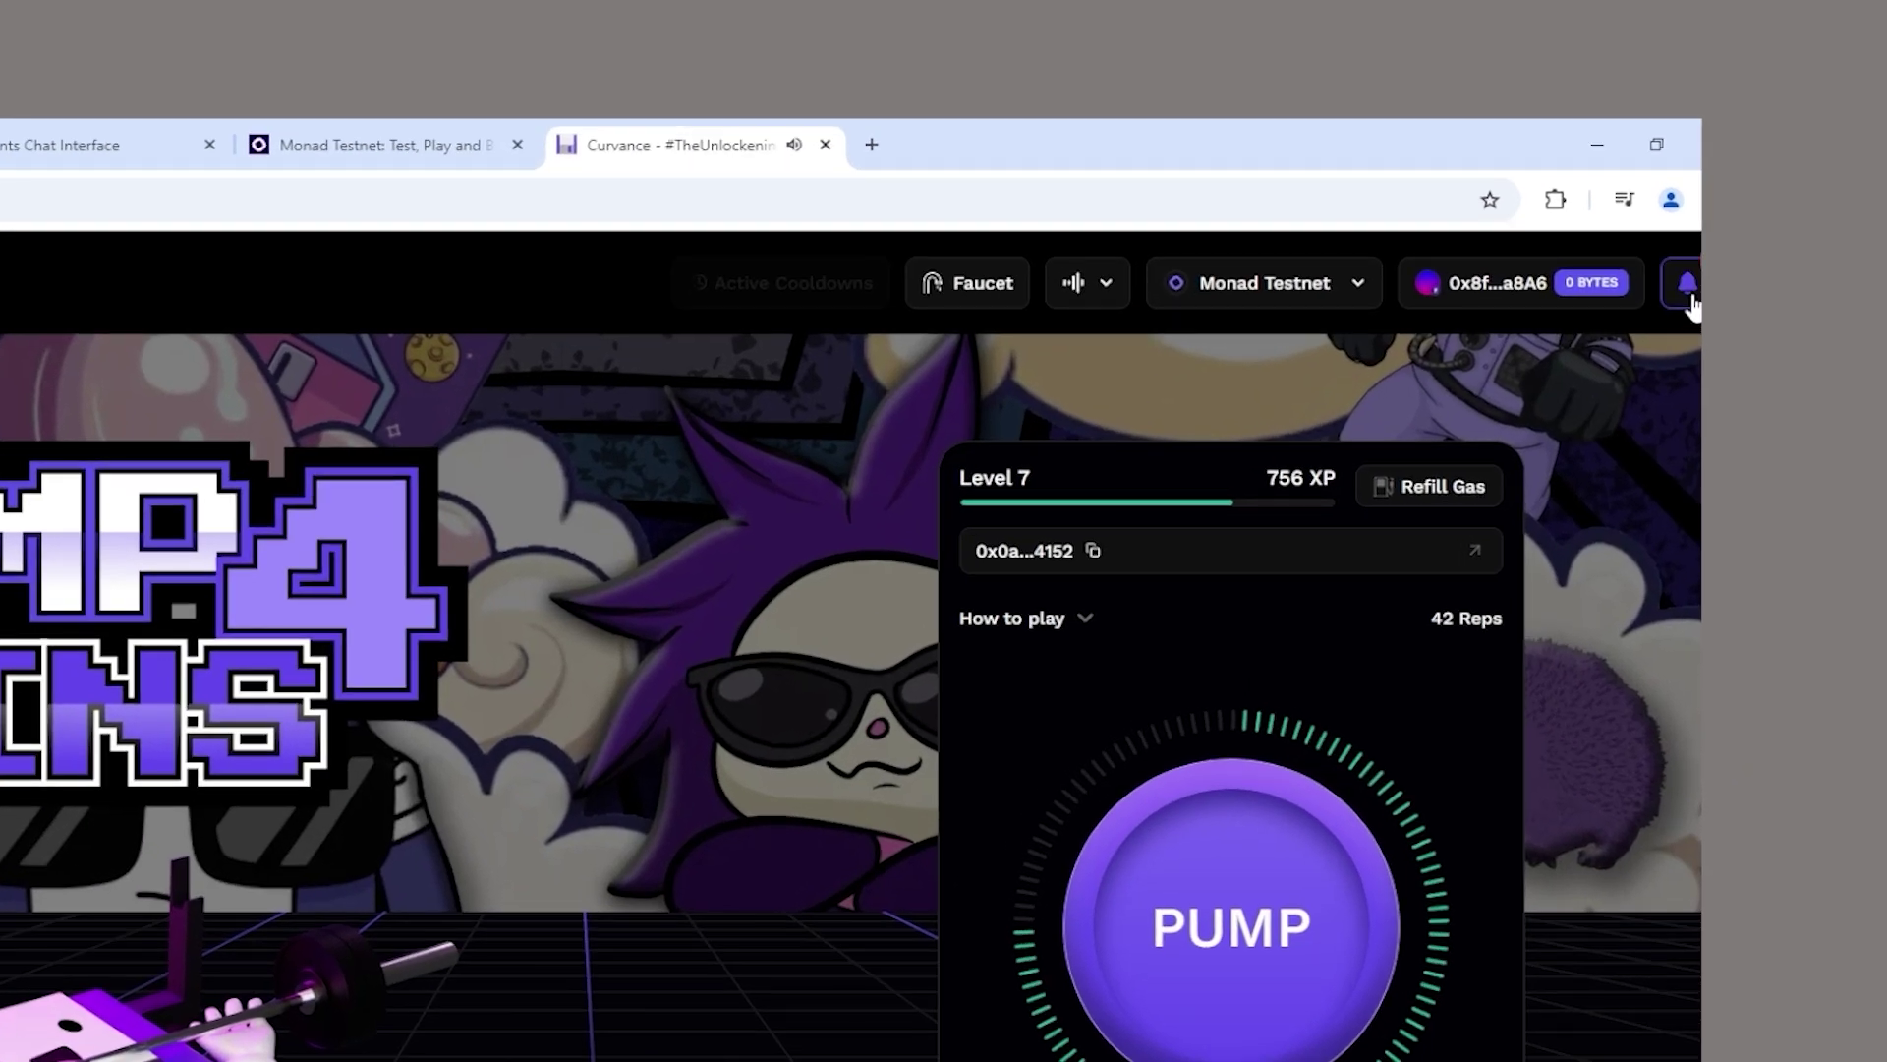
{"action": "left_click", "coordinate": [1689, 284]}
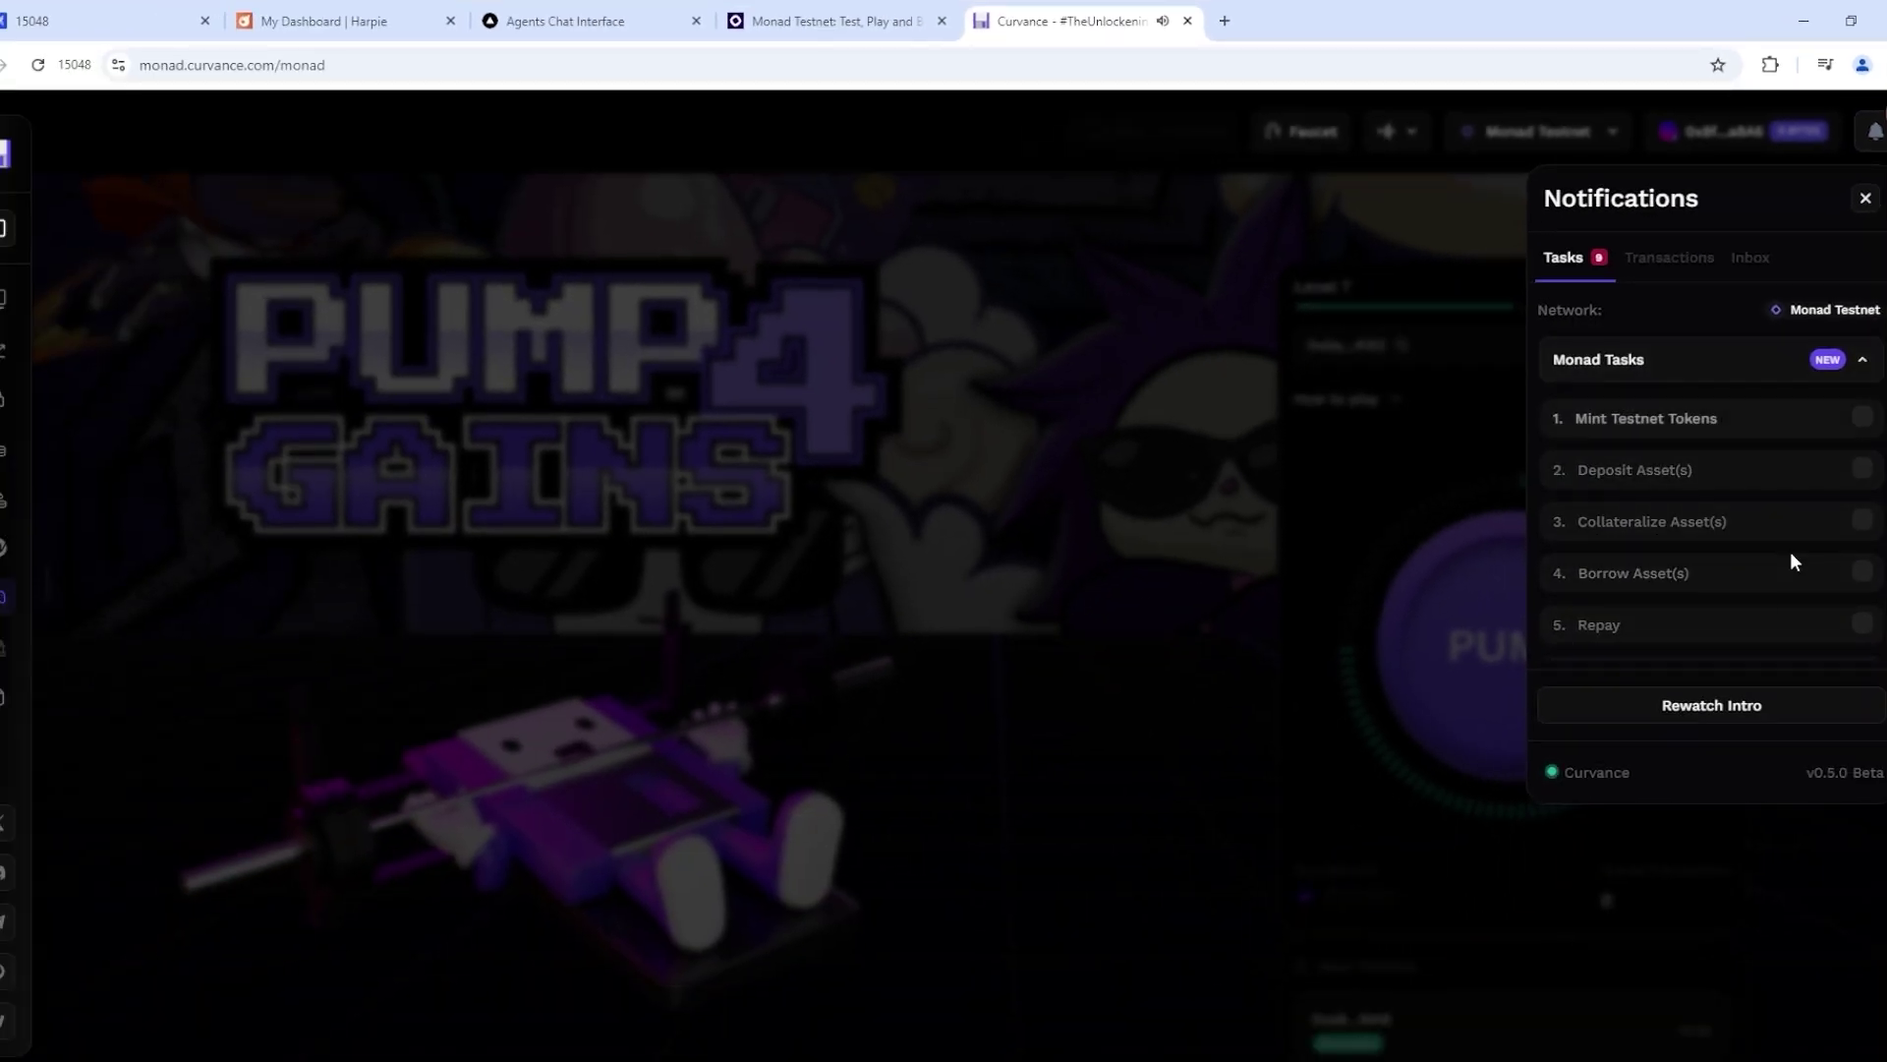
- Start the Mint Testnet Tokens task and claim all faucet tokens
{"action": "left_click", "coordinate": [1861, 361]}
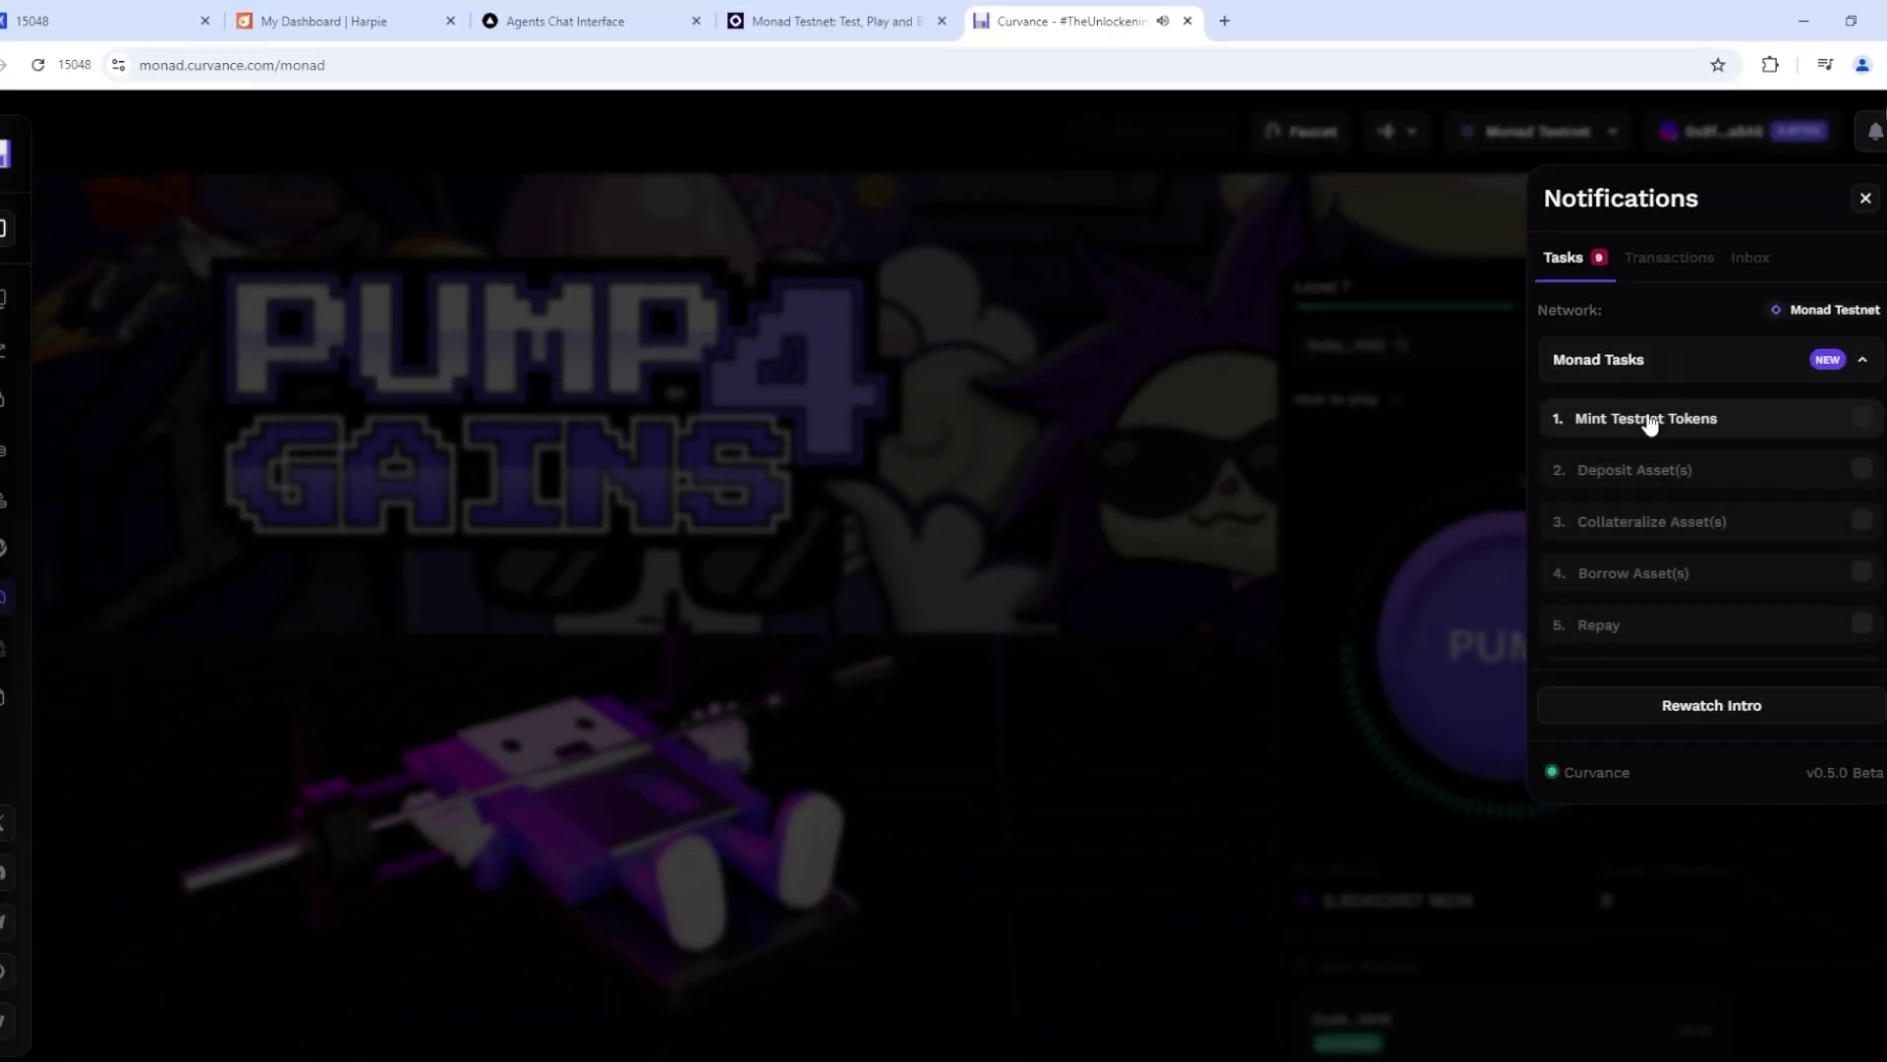
{"action": "left_click", "coordinate": [1646, 420]}
{"action": "left_click", "coordinate": [790, 800]}
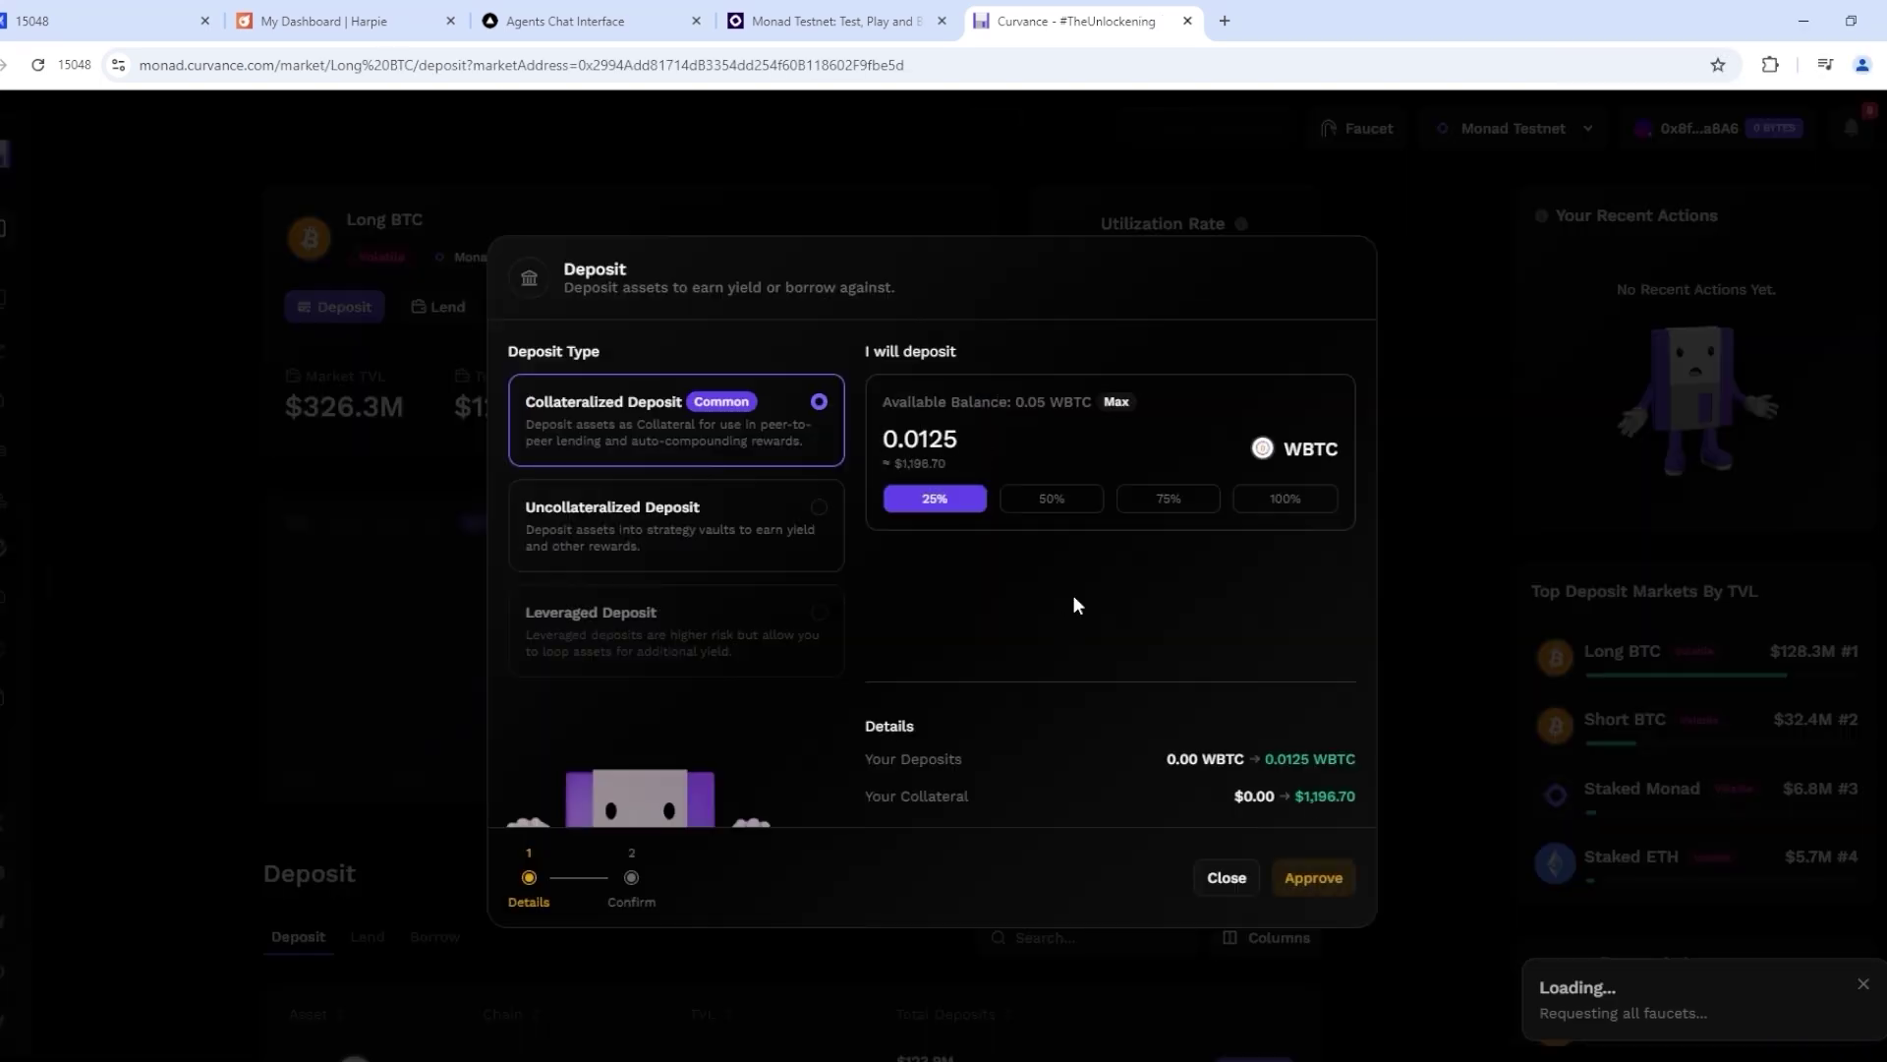
- Approve WBTC and deposit 0.0125 WBTC as collateral in Long BTC
{"action": "left_click", "coordinate": [1314, 878]}
{"action": "left_click", "coordinate": [1310, 878]}
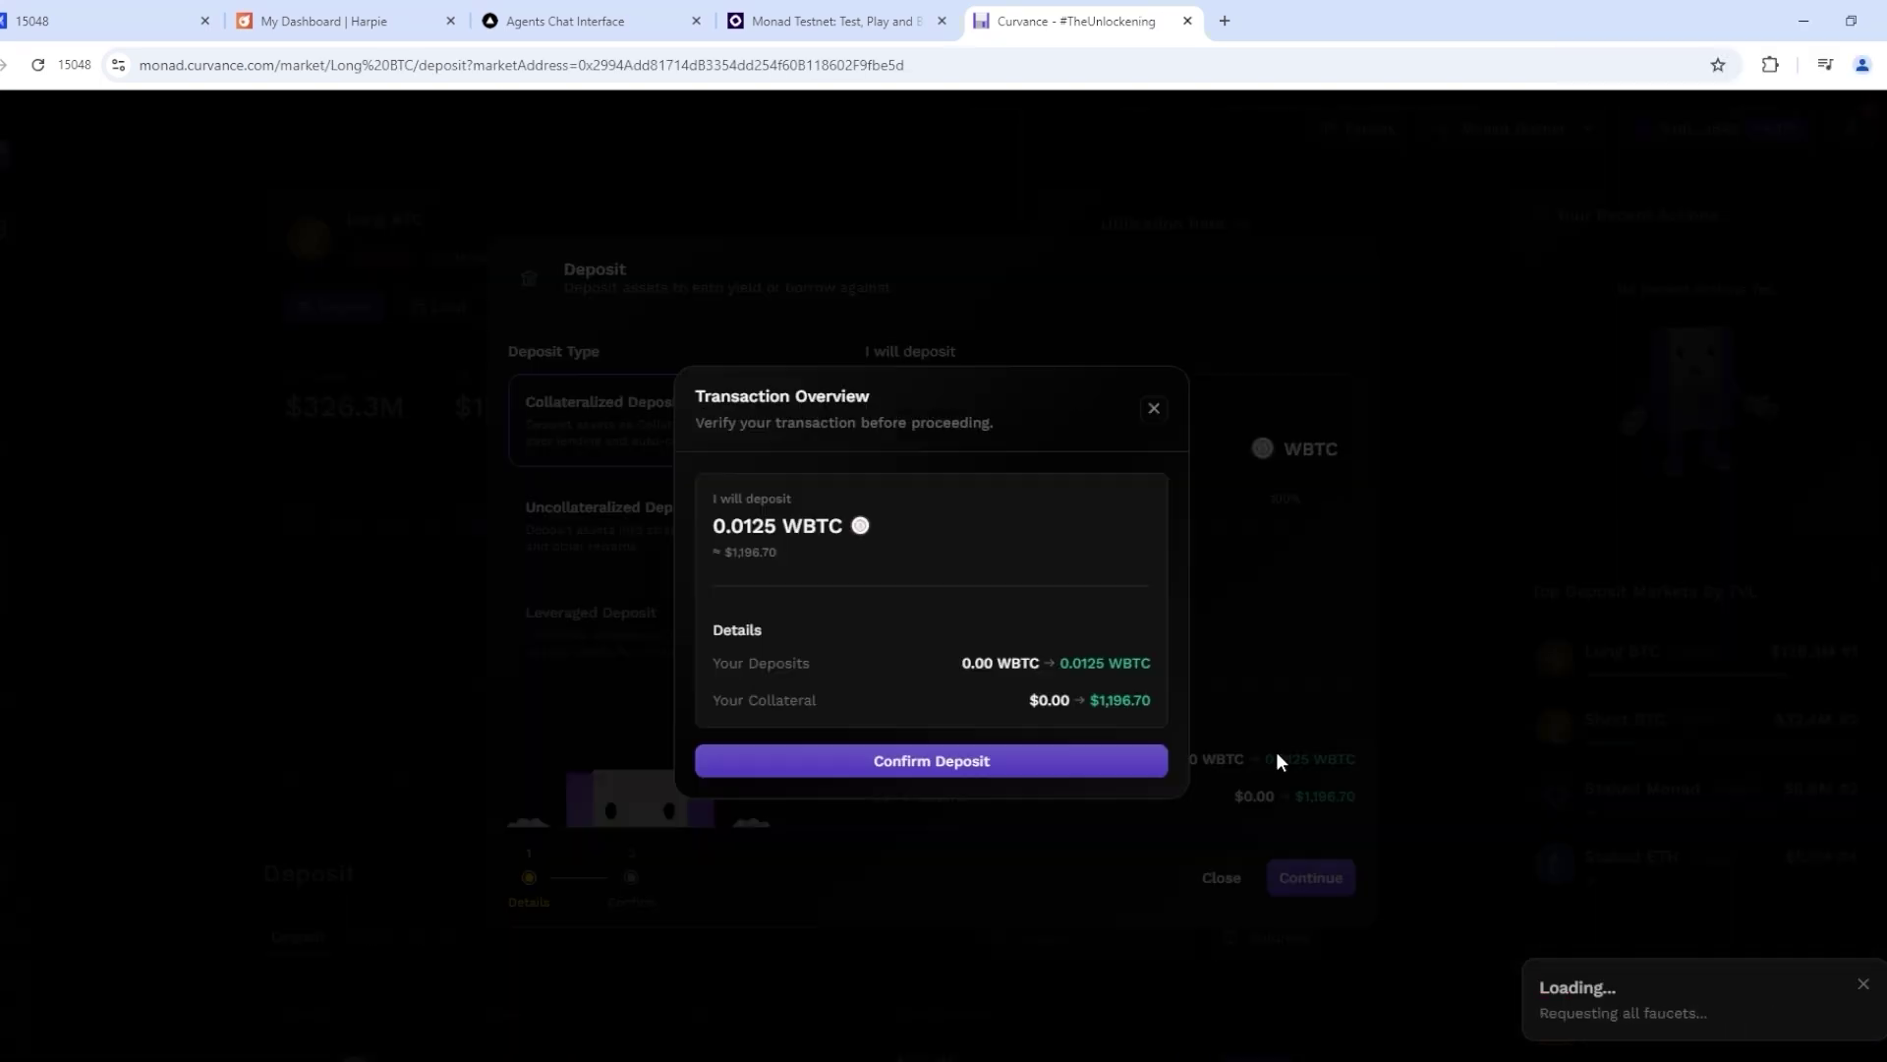
{"action": "left_click", "coordinate": [1055, 761]}
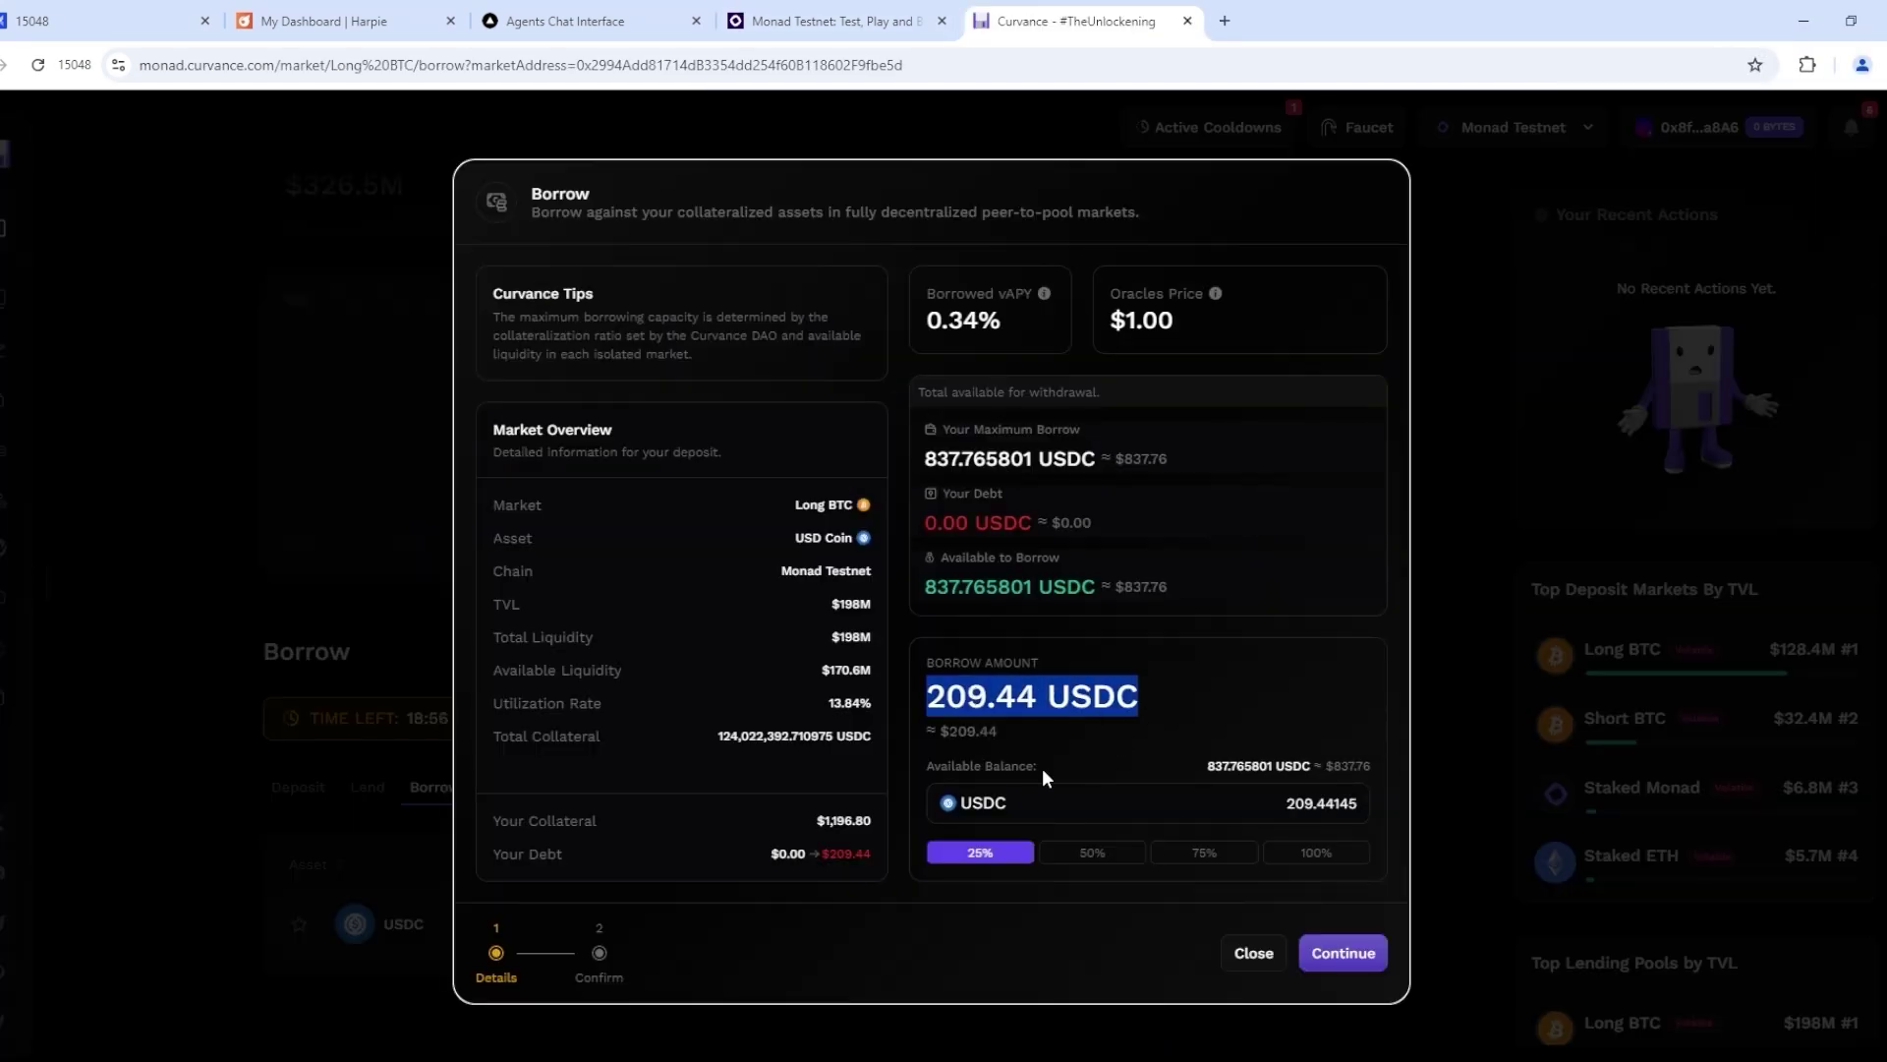
- Borrow about 209.44 USDC against the collateral and check the Monad tasks progress
{"action": "left_click", "coordinate": [1033, 723]}
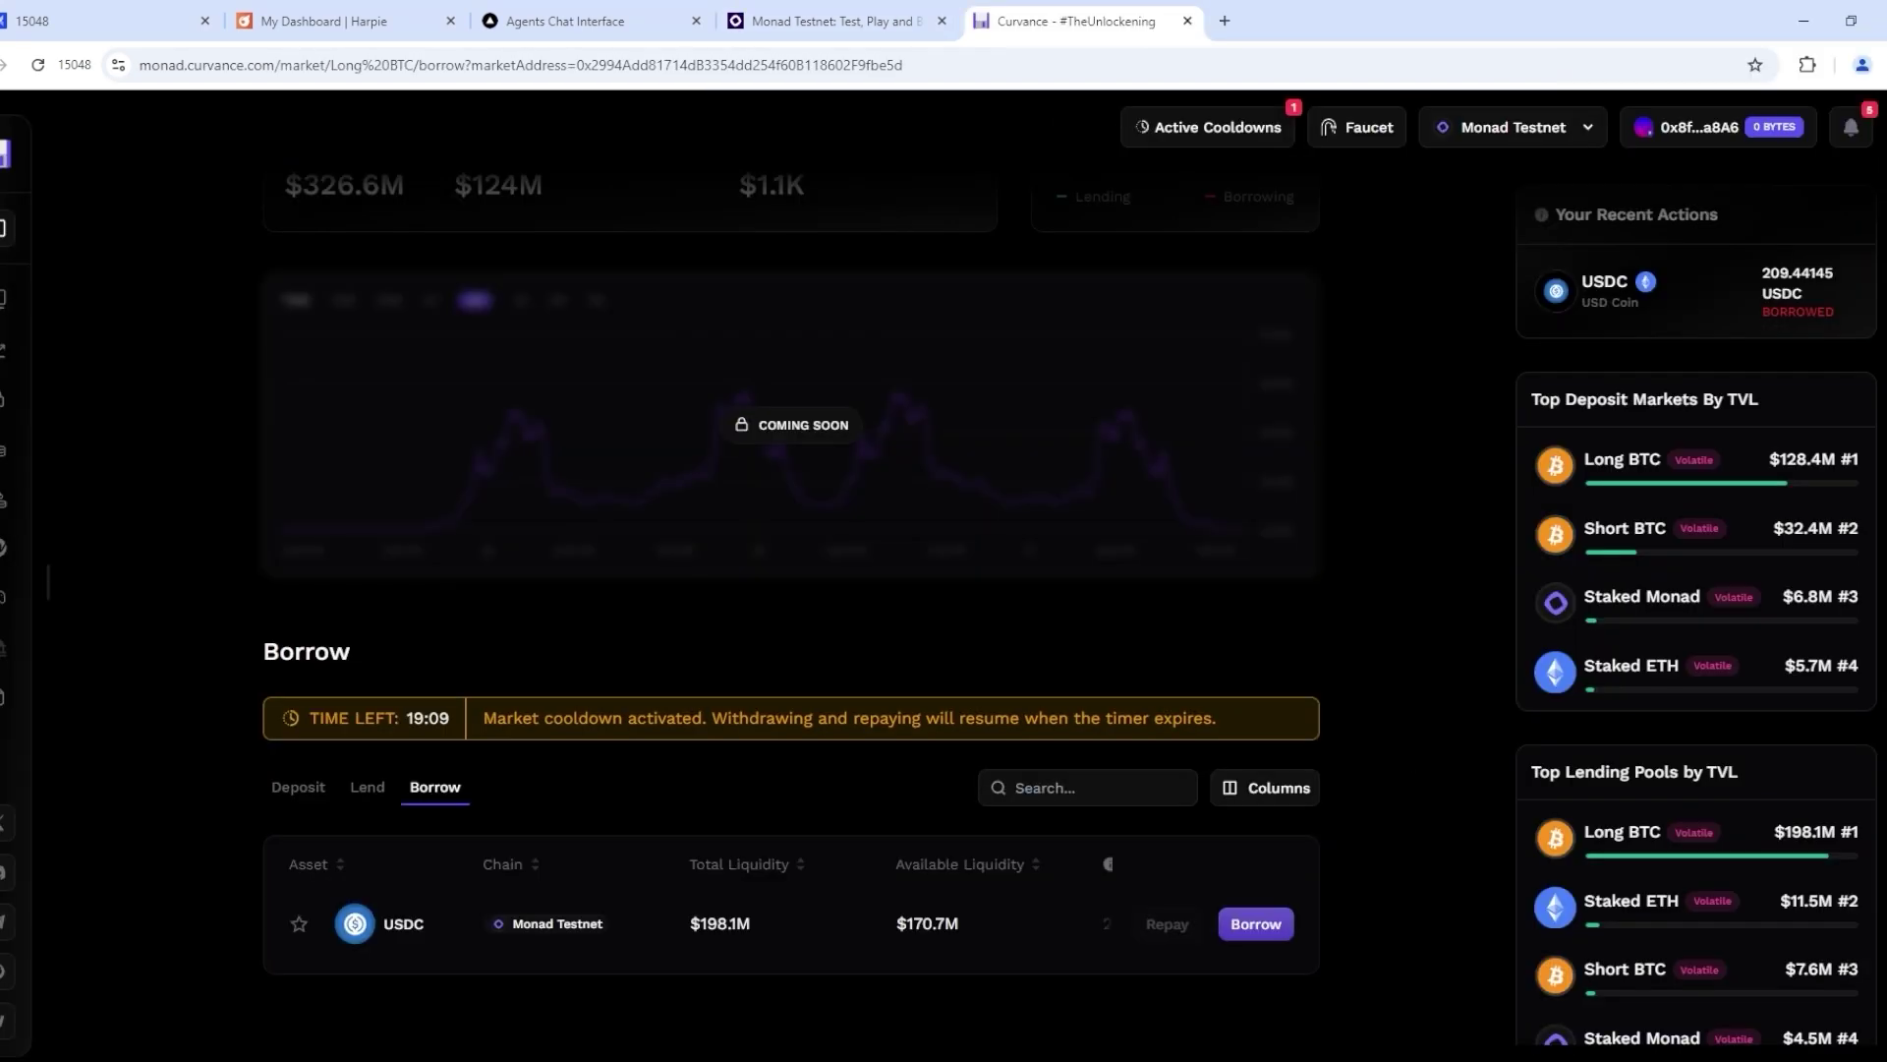
{"action": "left_click", "coordinate": [1851, 128]}
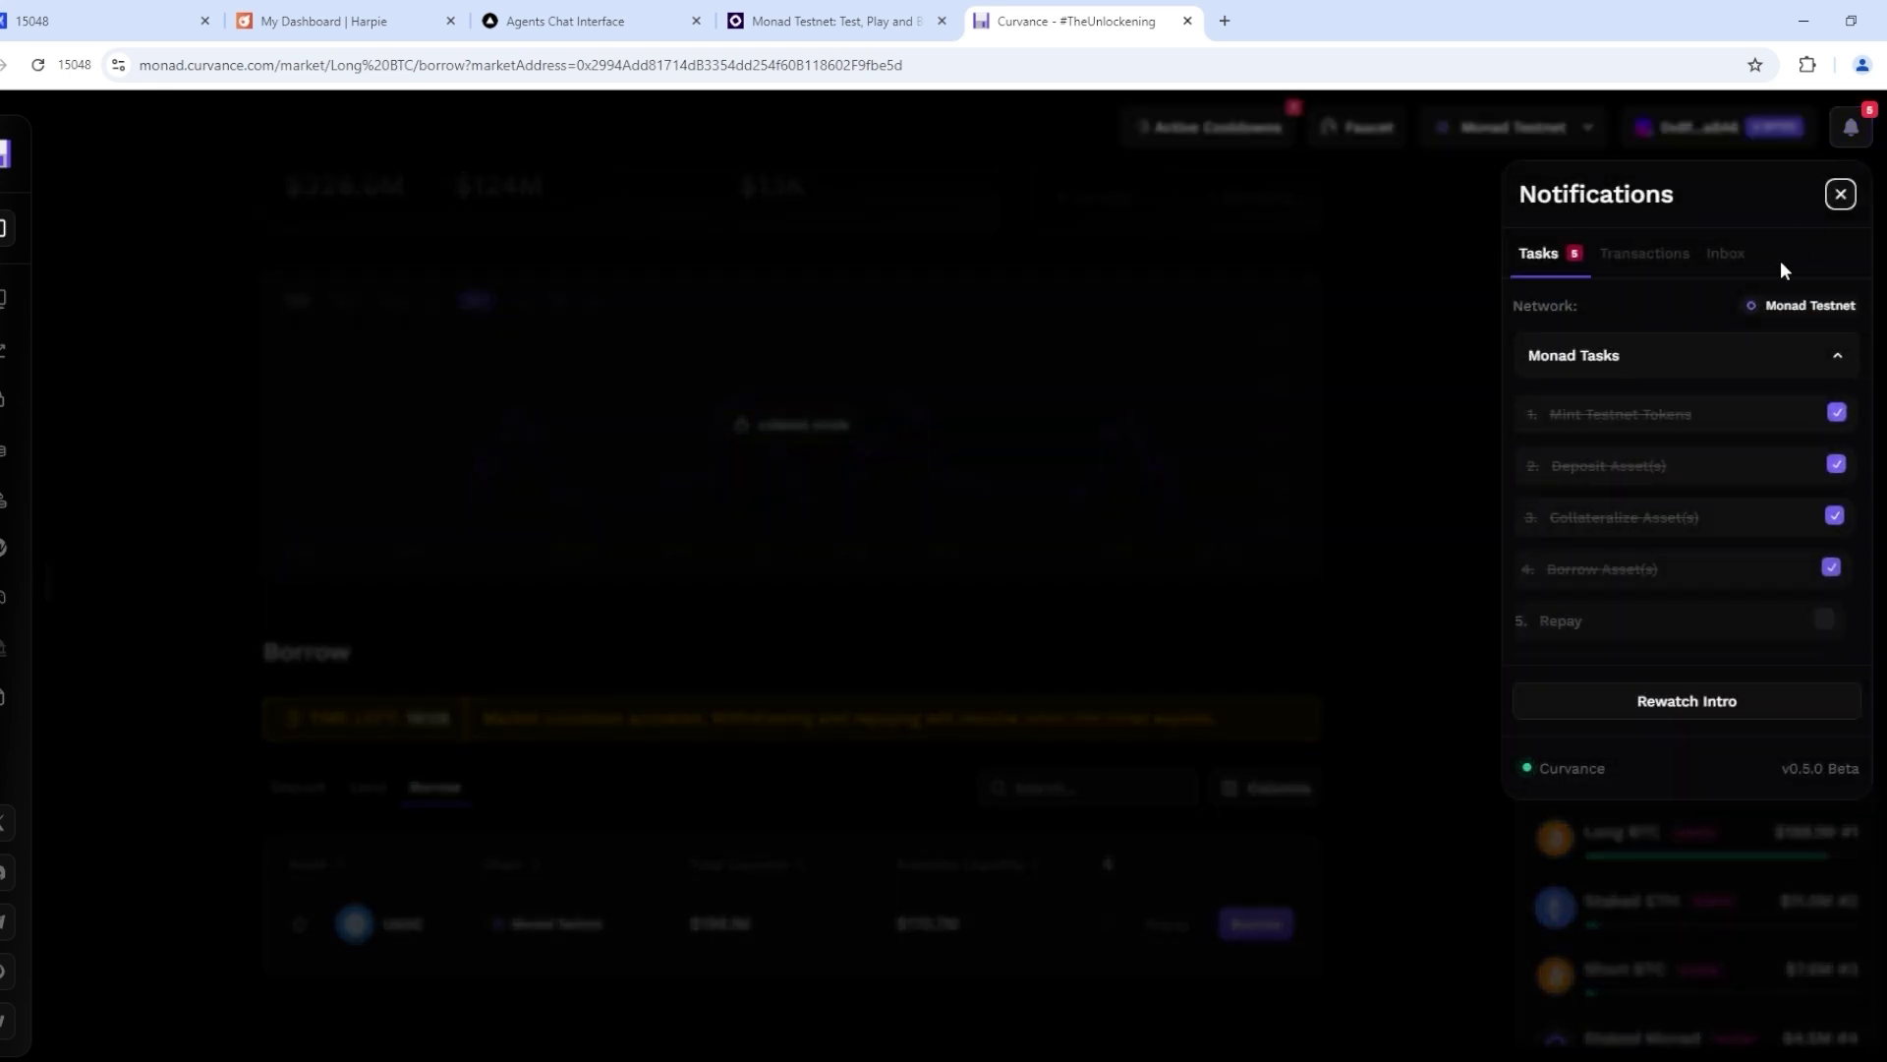
{"action": "left_click", "coordinate": [1573, 620]}
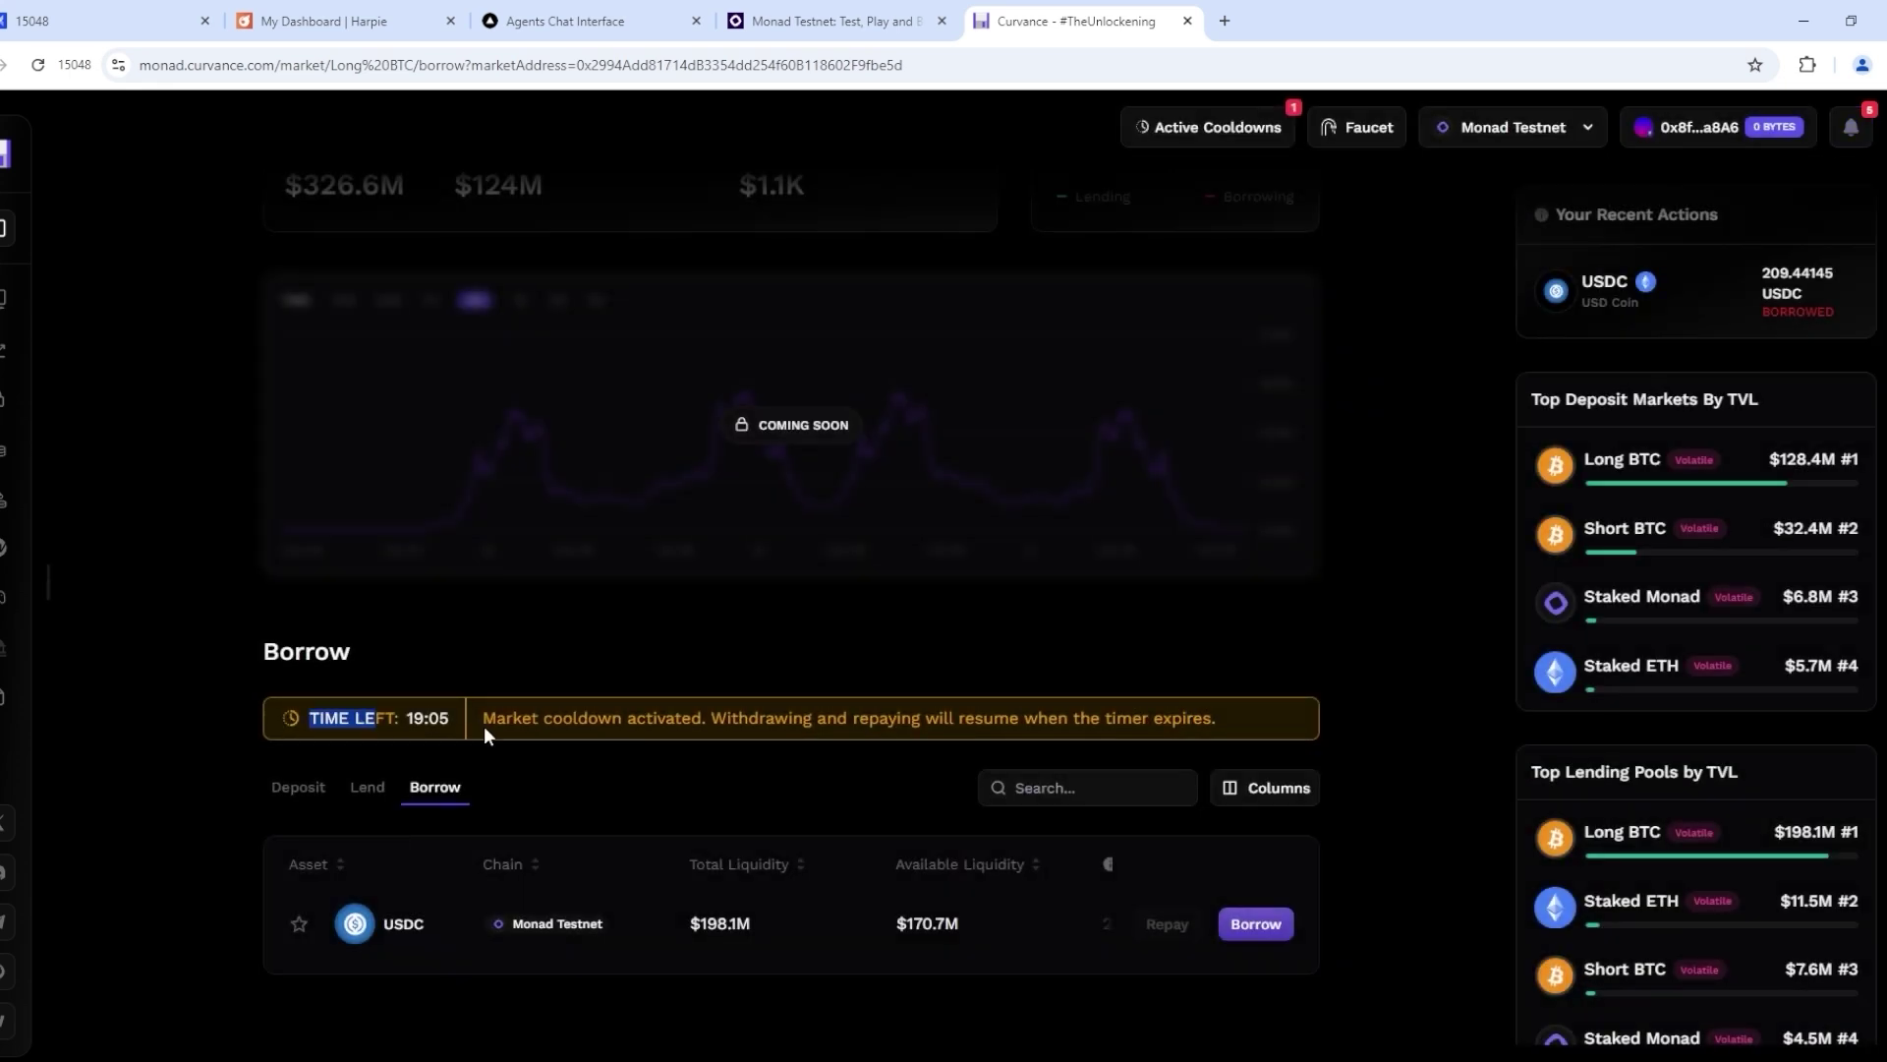
- Select the cooldown message, then bring up RareLink's log in or sign up prompt
{"action": "left_click_drag", "start_coordinate": [596, 733], "coordinate": [1267, 723]}
{"action": "left_click", "coordinate": [1266, 739]}
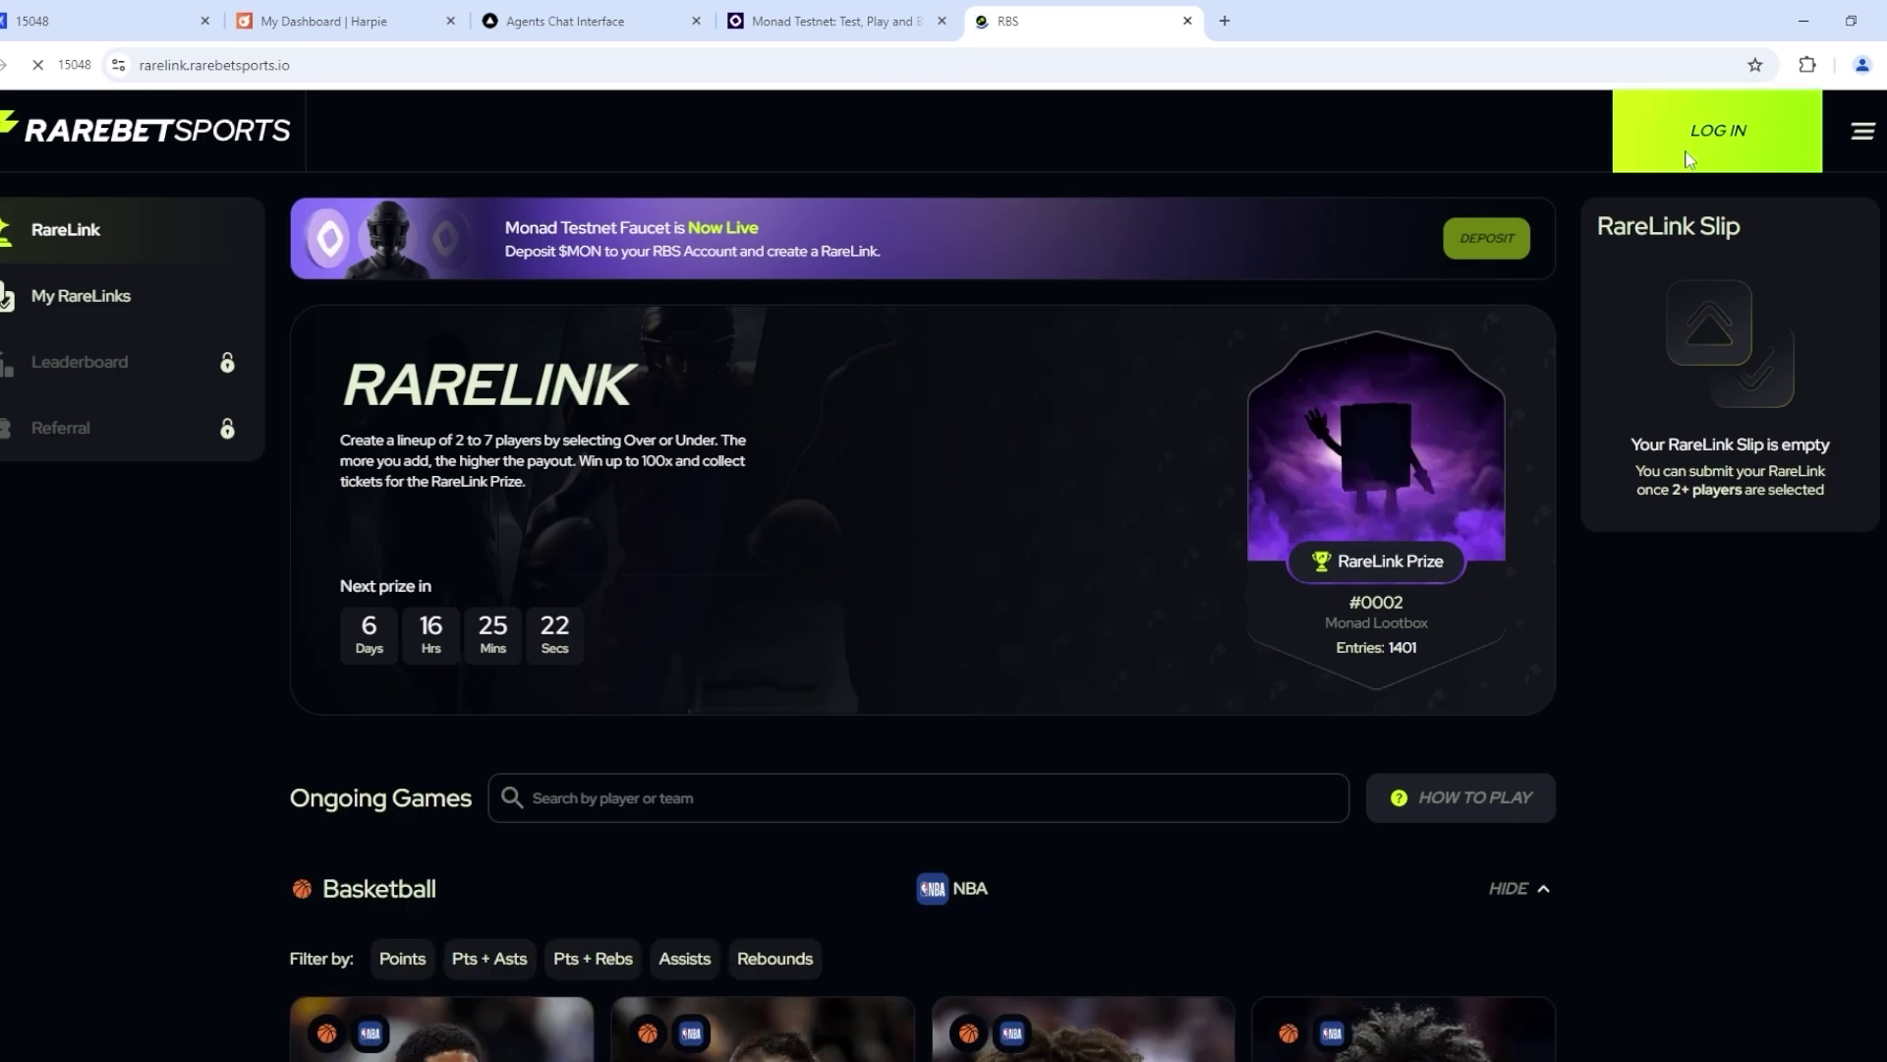
{"action": "left_click", "coordinate": [1714, 131]}
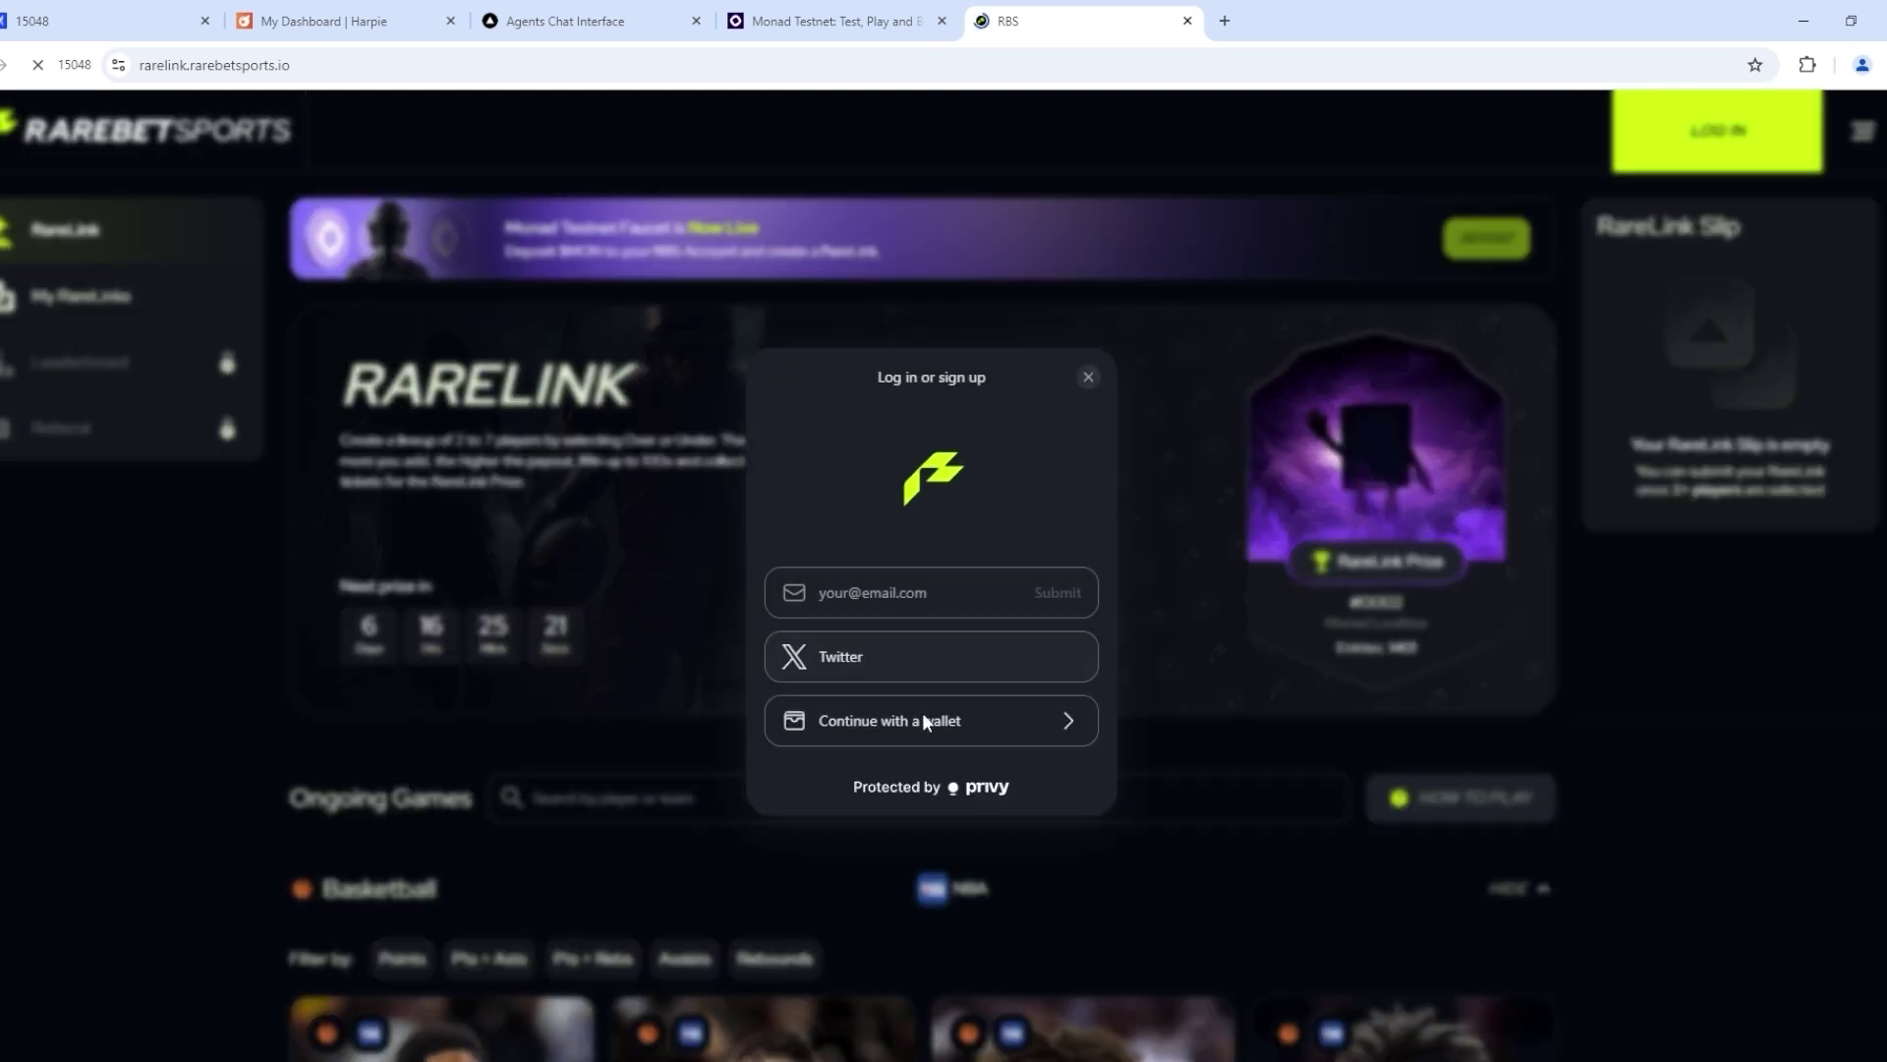
- Log in with the connected wallet and copy the RBS deposit address
{"action": "left_click", "coordinate": [920, 722]}
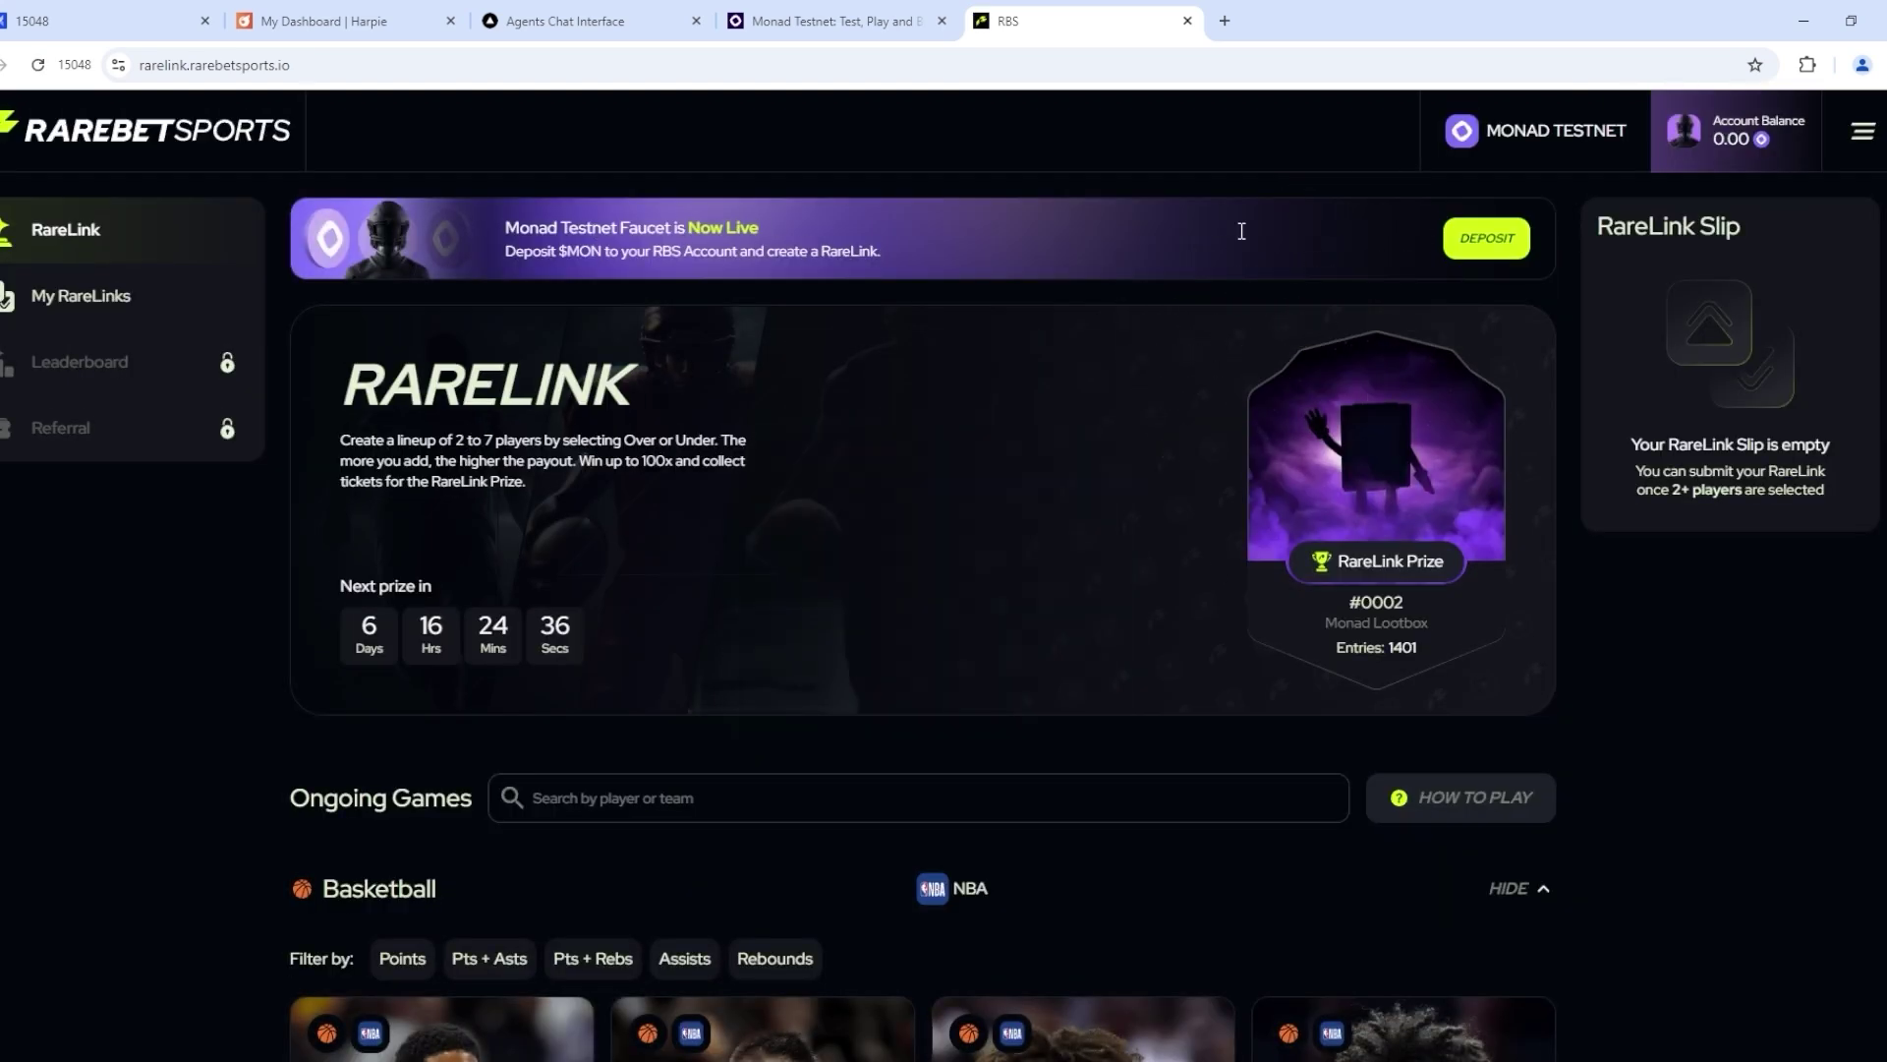
{"action": "left_click", "coordinate": [1486, 238]}
{"action": "left_click", "coordinate": [1061, 754]}
- Send 1 TMON from MetaMask to the pasted deposit address and confirm the transfer
{"action": "left_click", "coordinate": [1769, 65]}
{"action": "left_click", "coordinate": [1615, 589]}
{"action": "left_click", "coordinate": [1674, 242]}
{"action": "left_click", "coordinate": [1560, 352]}
{"action": "key", "text": "ctrl+v"}
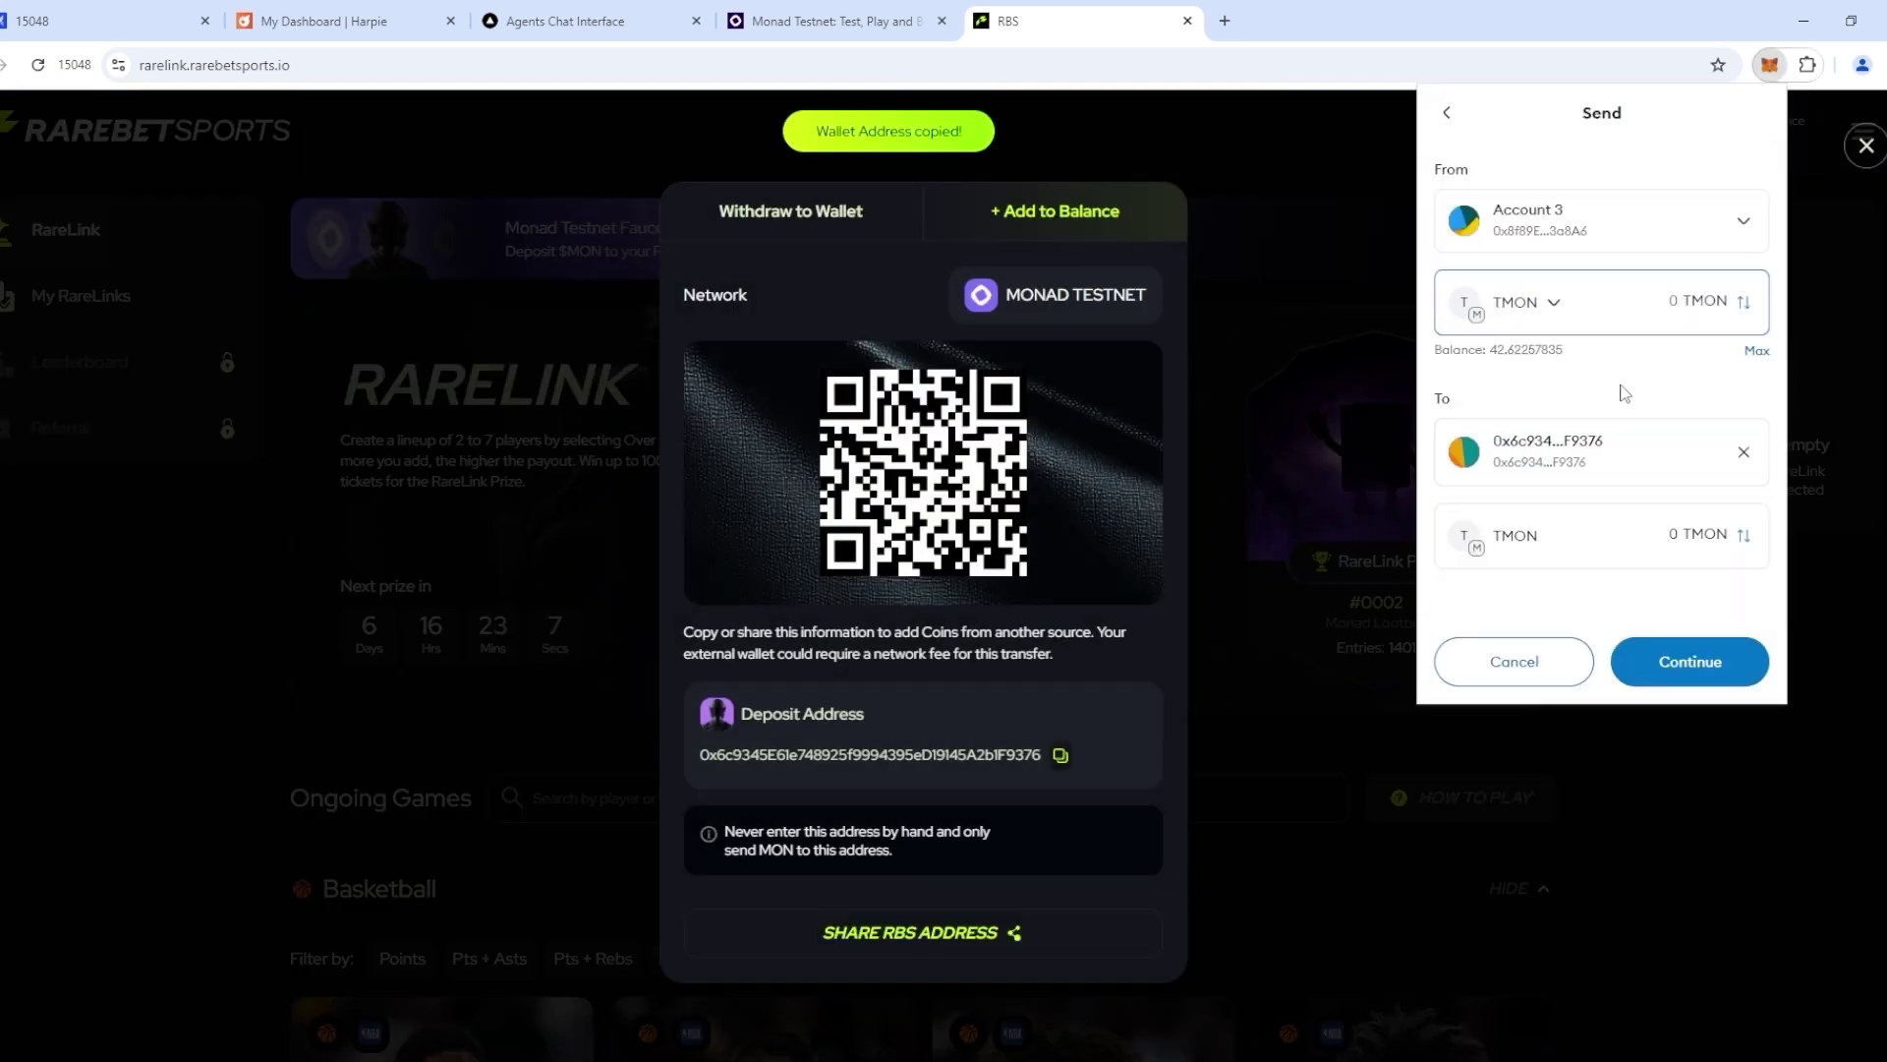
{"action": "type", "text": "1"}
{"action": "left_click", "coordinate": [1719, 666]}
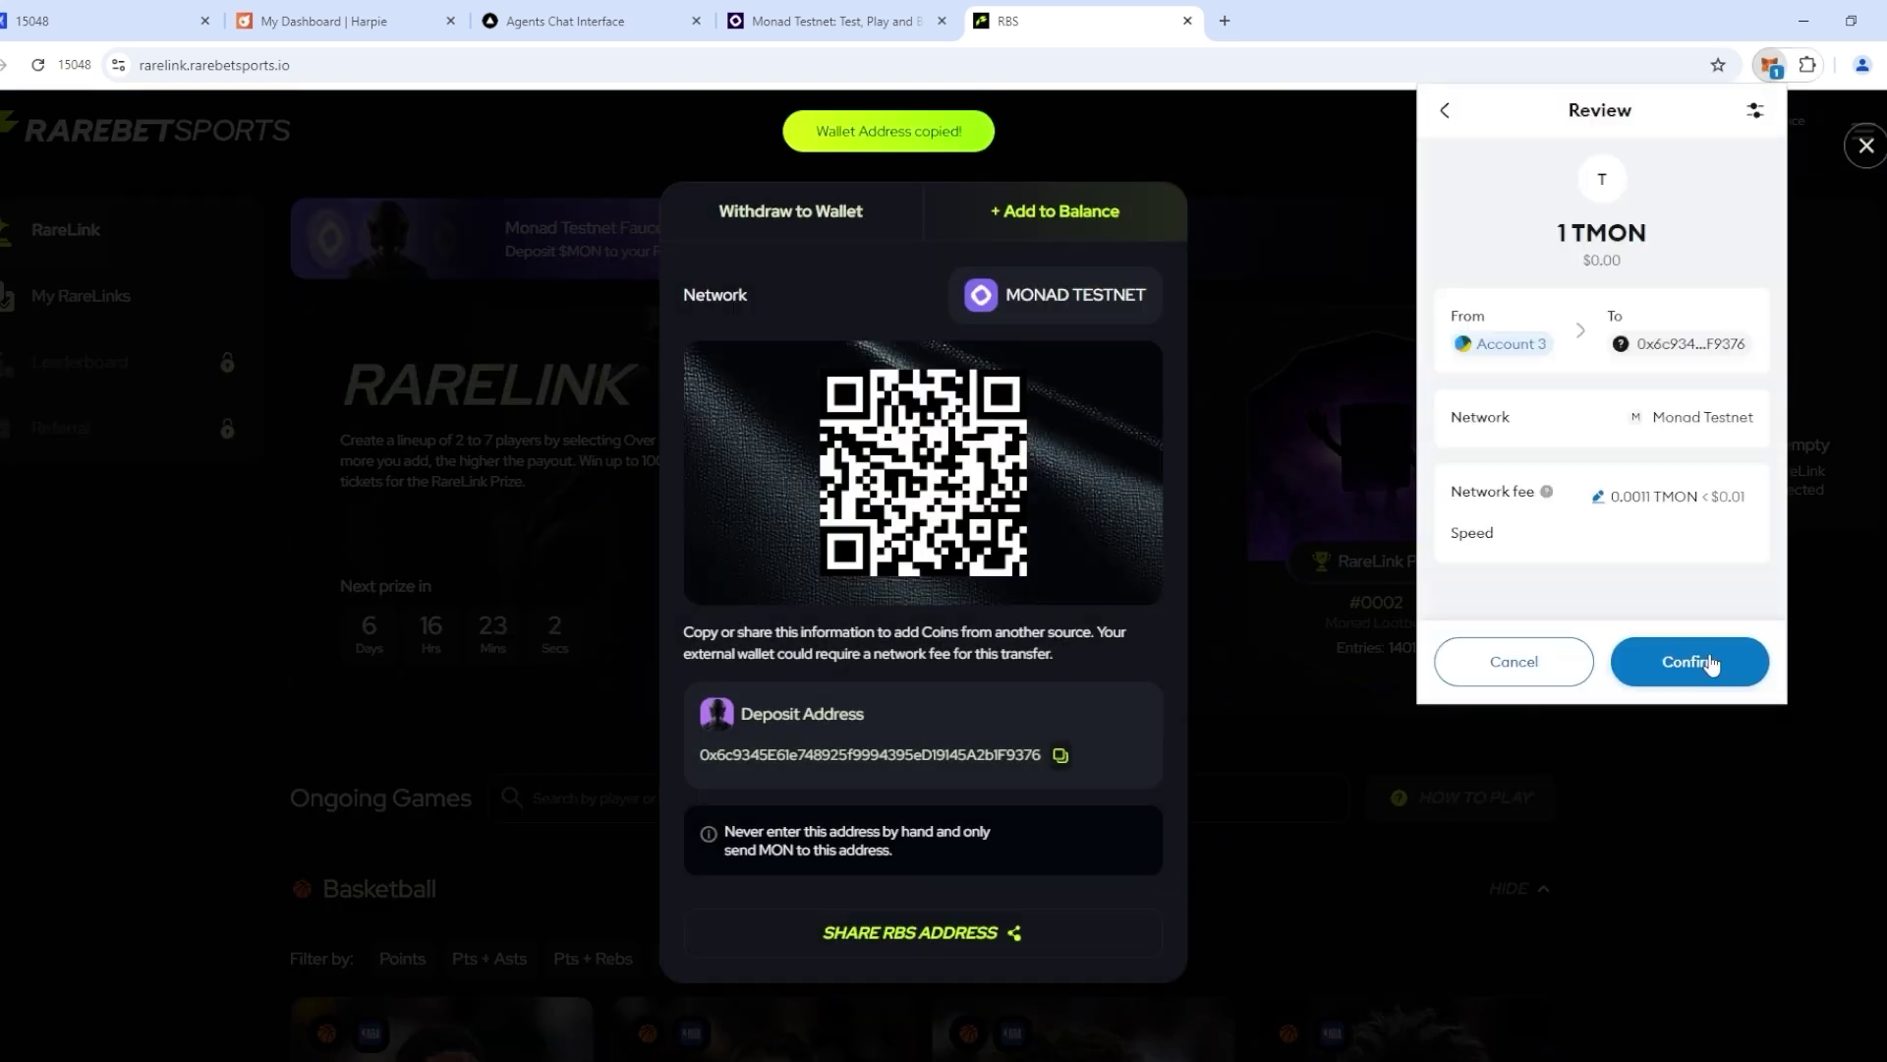
{"action": "left_click", "coordinate": [1695, 661]}
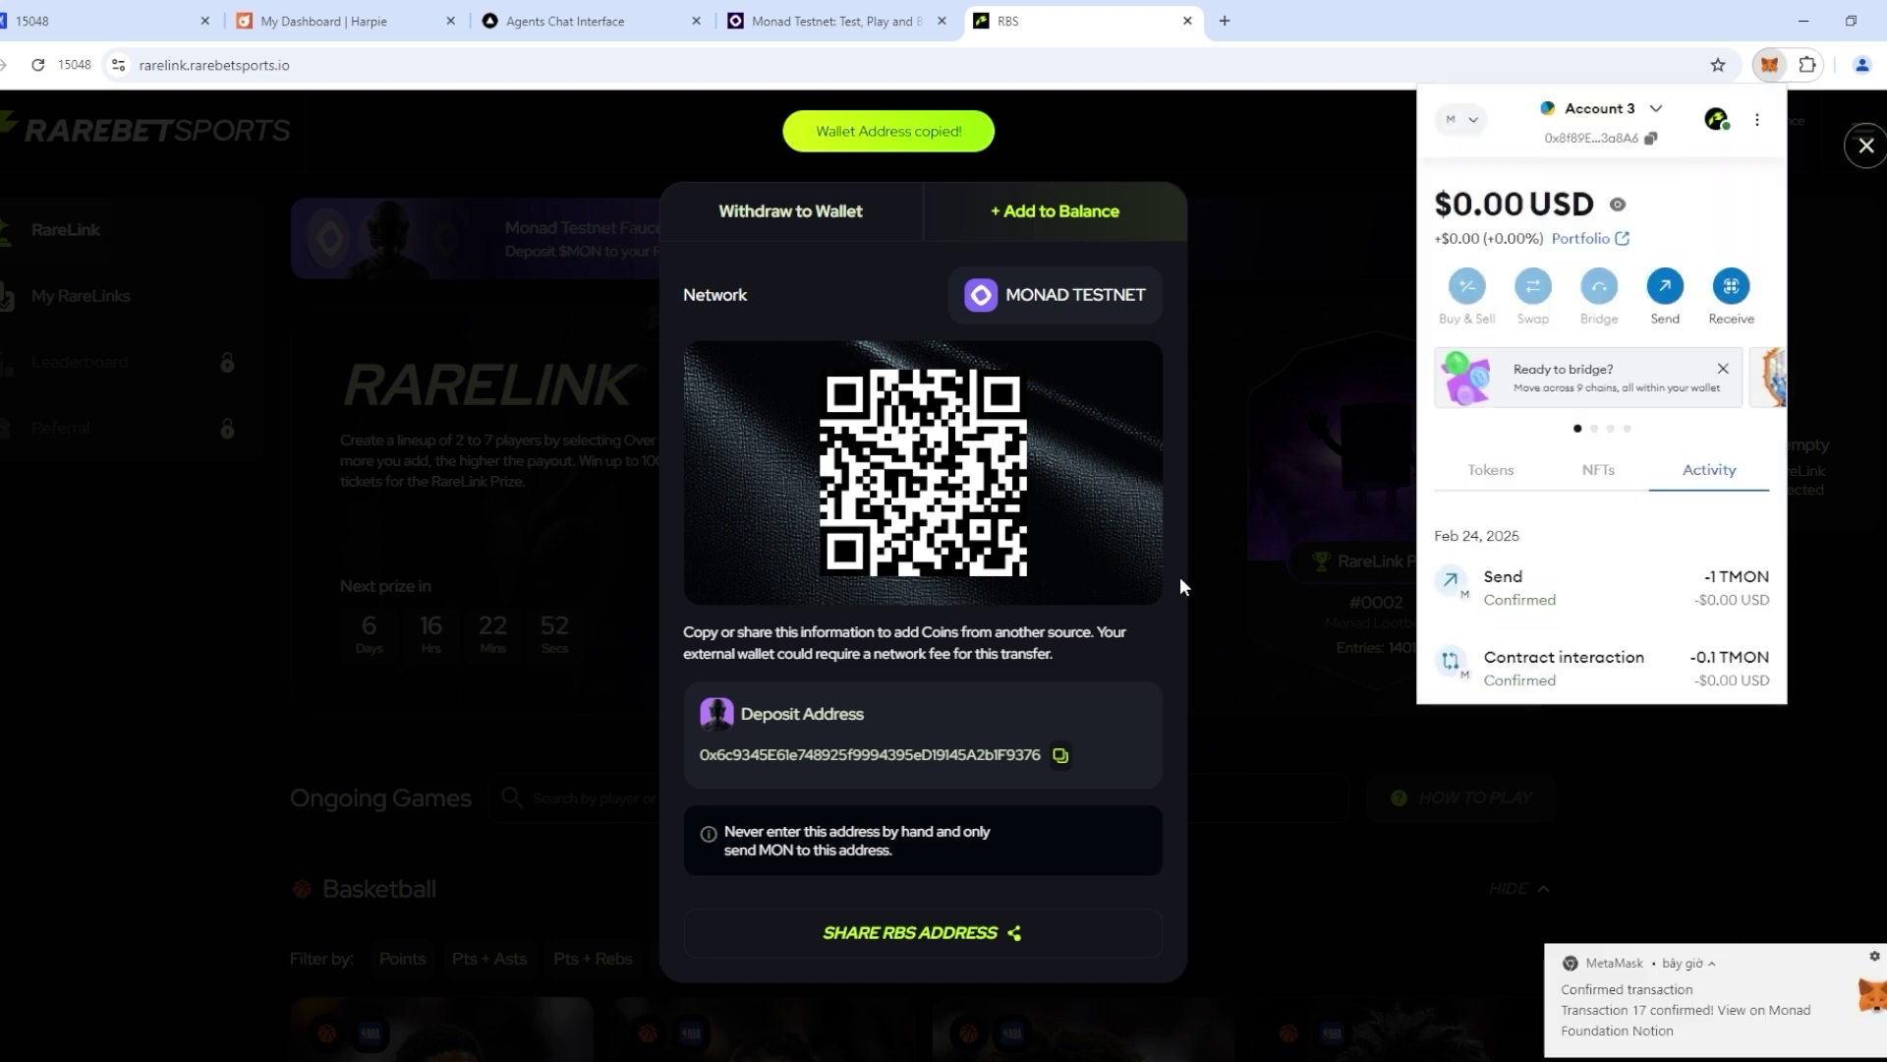
{"action": "left_click", "coordinate": [1025, 461]}
{"action": "left_click", "coordinate": [781, 212]}
- Close the deposit dialog and review the how-to-play instructions
{"action": "left_click", "coordinate": [1580, 295]}
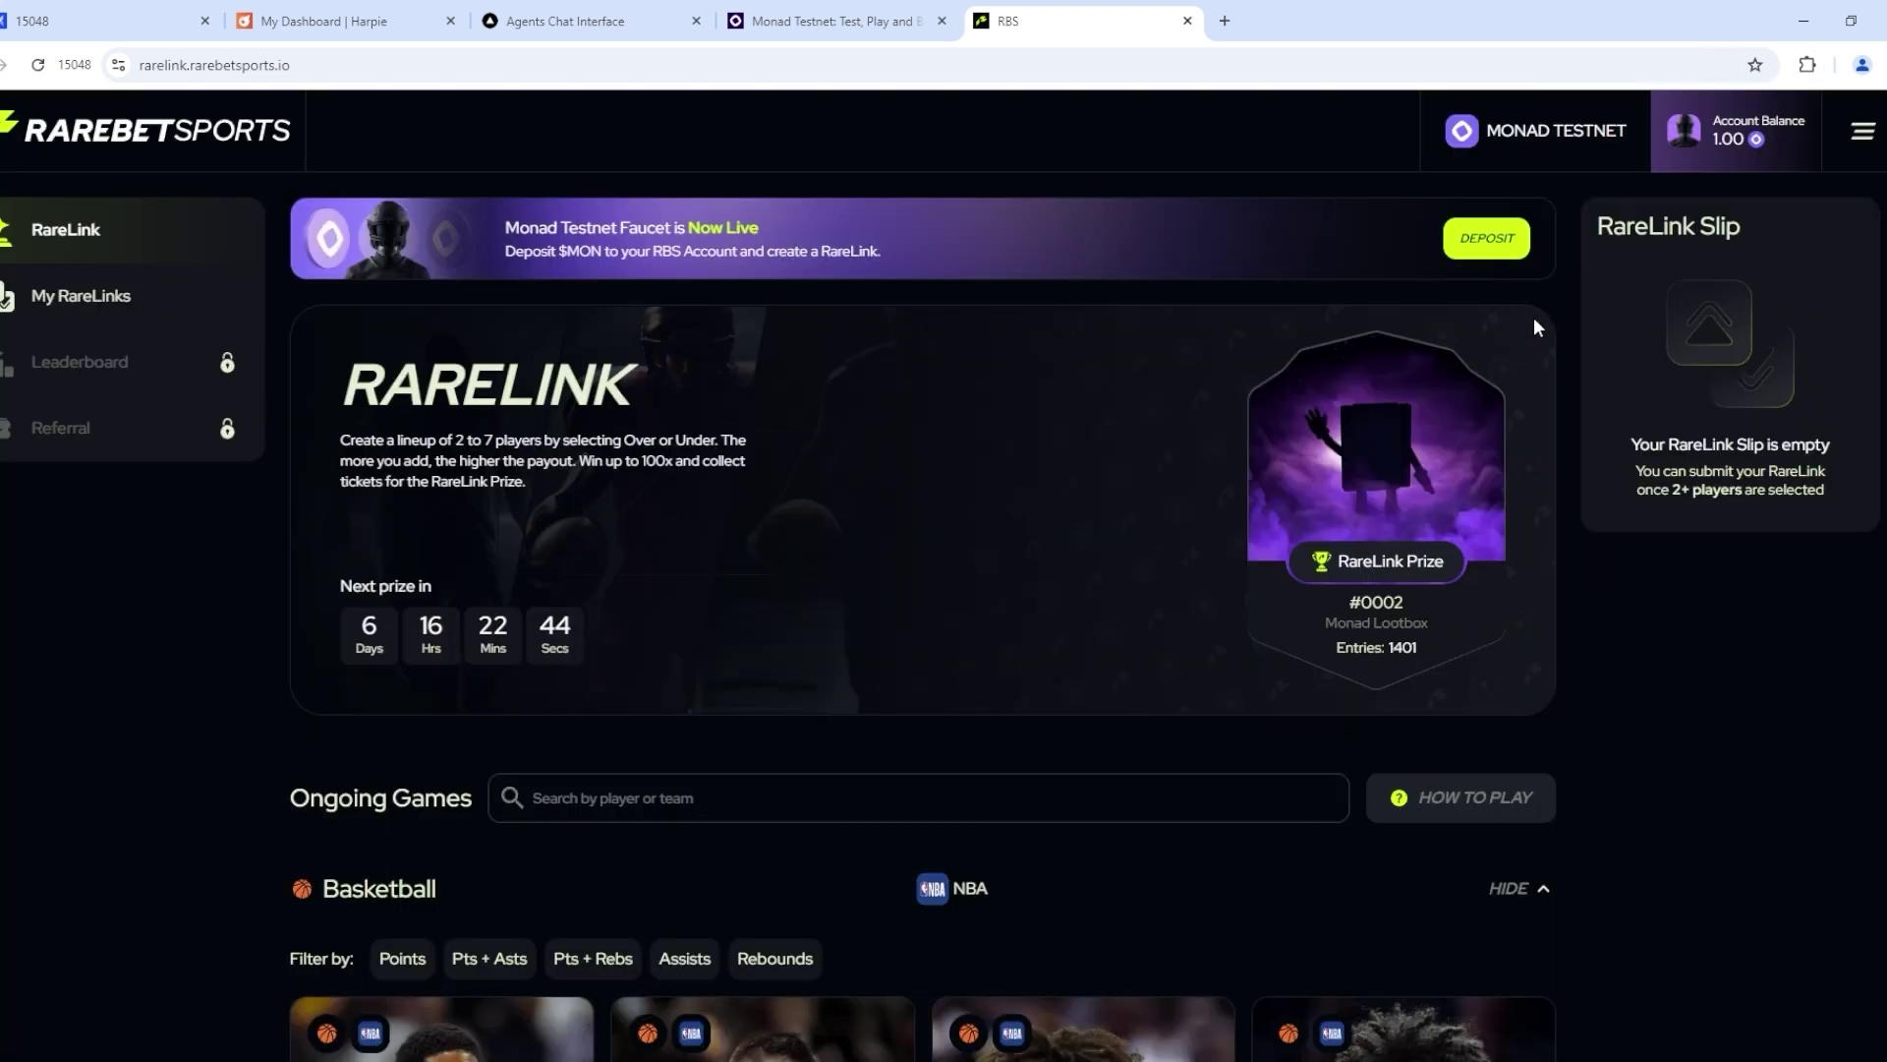
{"action": "left_click", "coordinate": [1459, 796]}
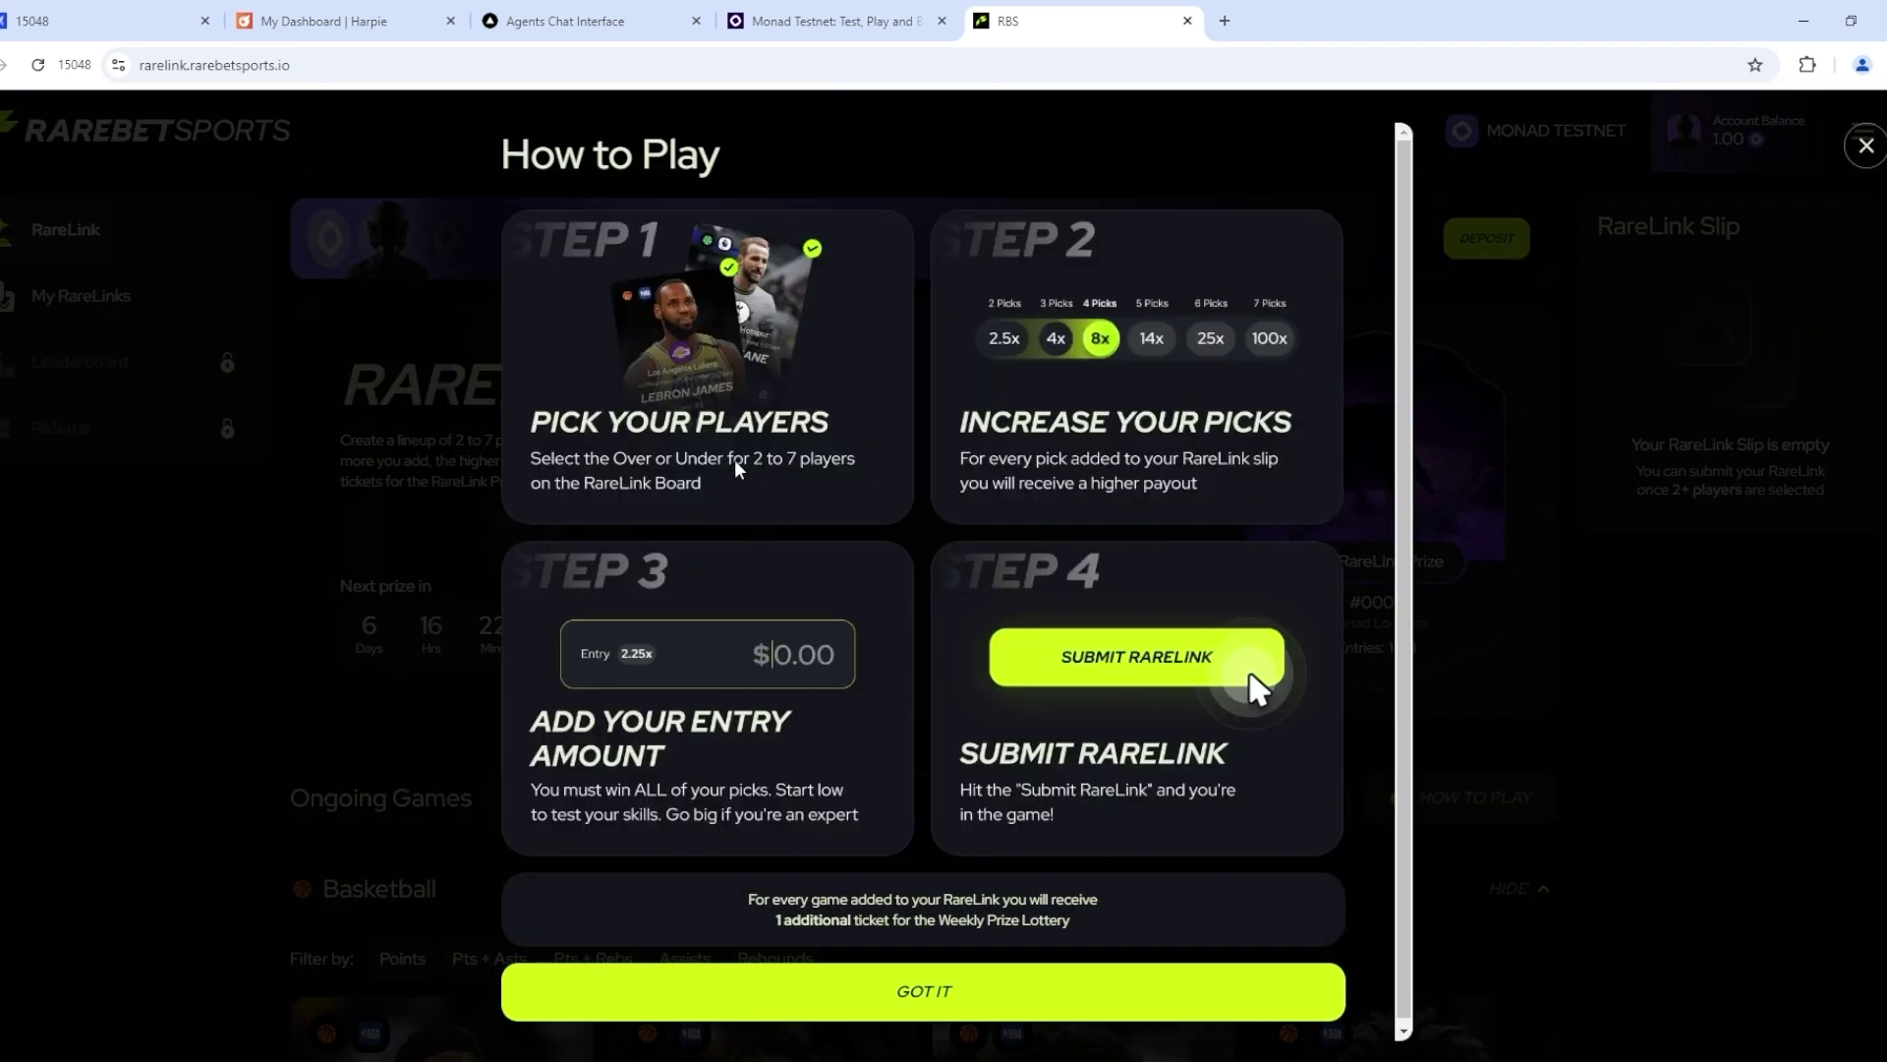
{"action": "left_click", "coordinate": [1096, 988]}
{"action": "scroll", "coordinate": [962, 721], "scroll_direction": "down", "scroll_amount": 5}
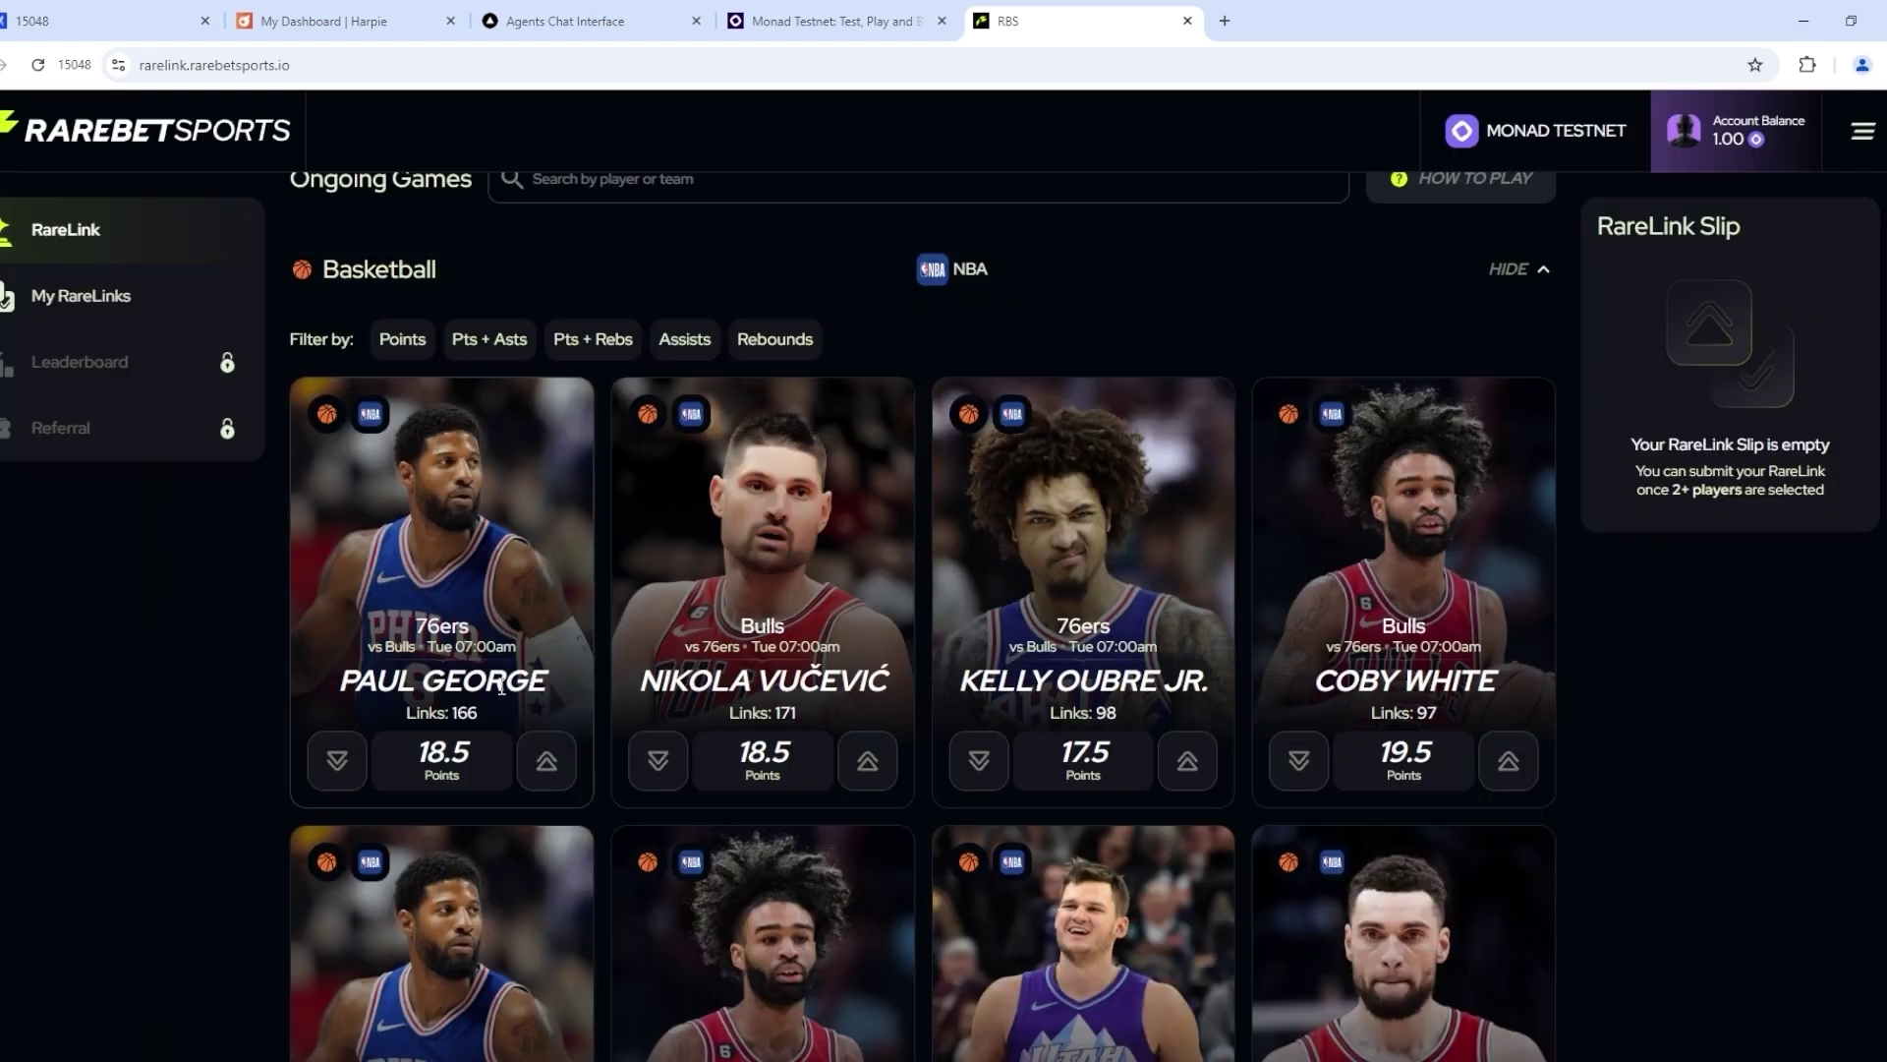
- Pick Over for Vučević and Oubre Jr., submit the two-player RareLink, and view My RareLinks
{"action": "left_click", "coordinate": [868, 761]}
{"action": "scroll", "coordinate": [1136, 622], "scroll_direction": "up", "scroll_amount": 1}
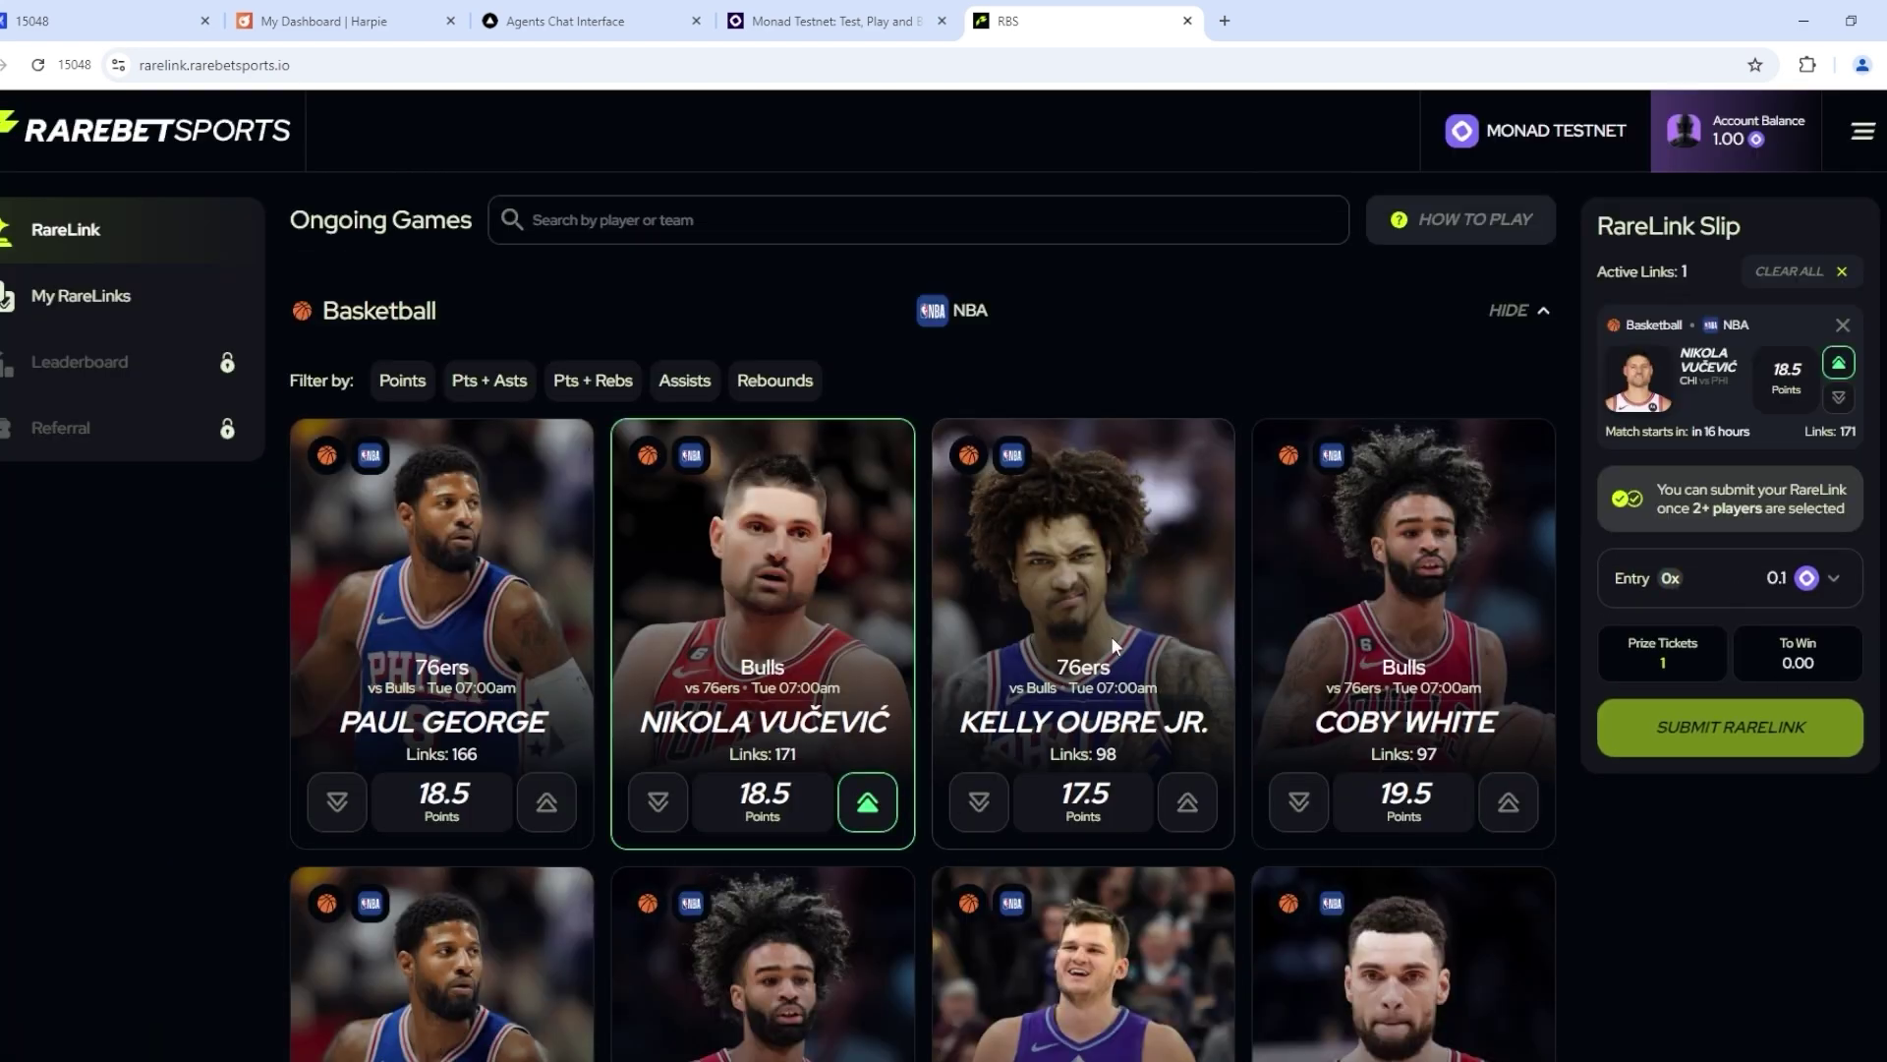
{"action": "left_click", "coordinate": [1186, 801]}
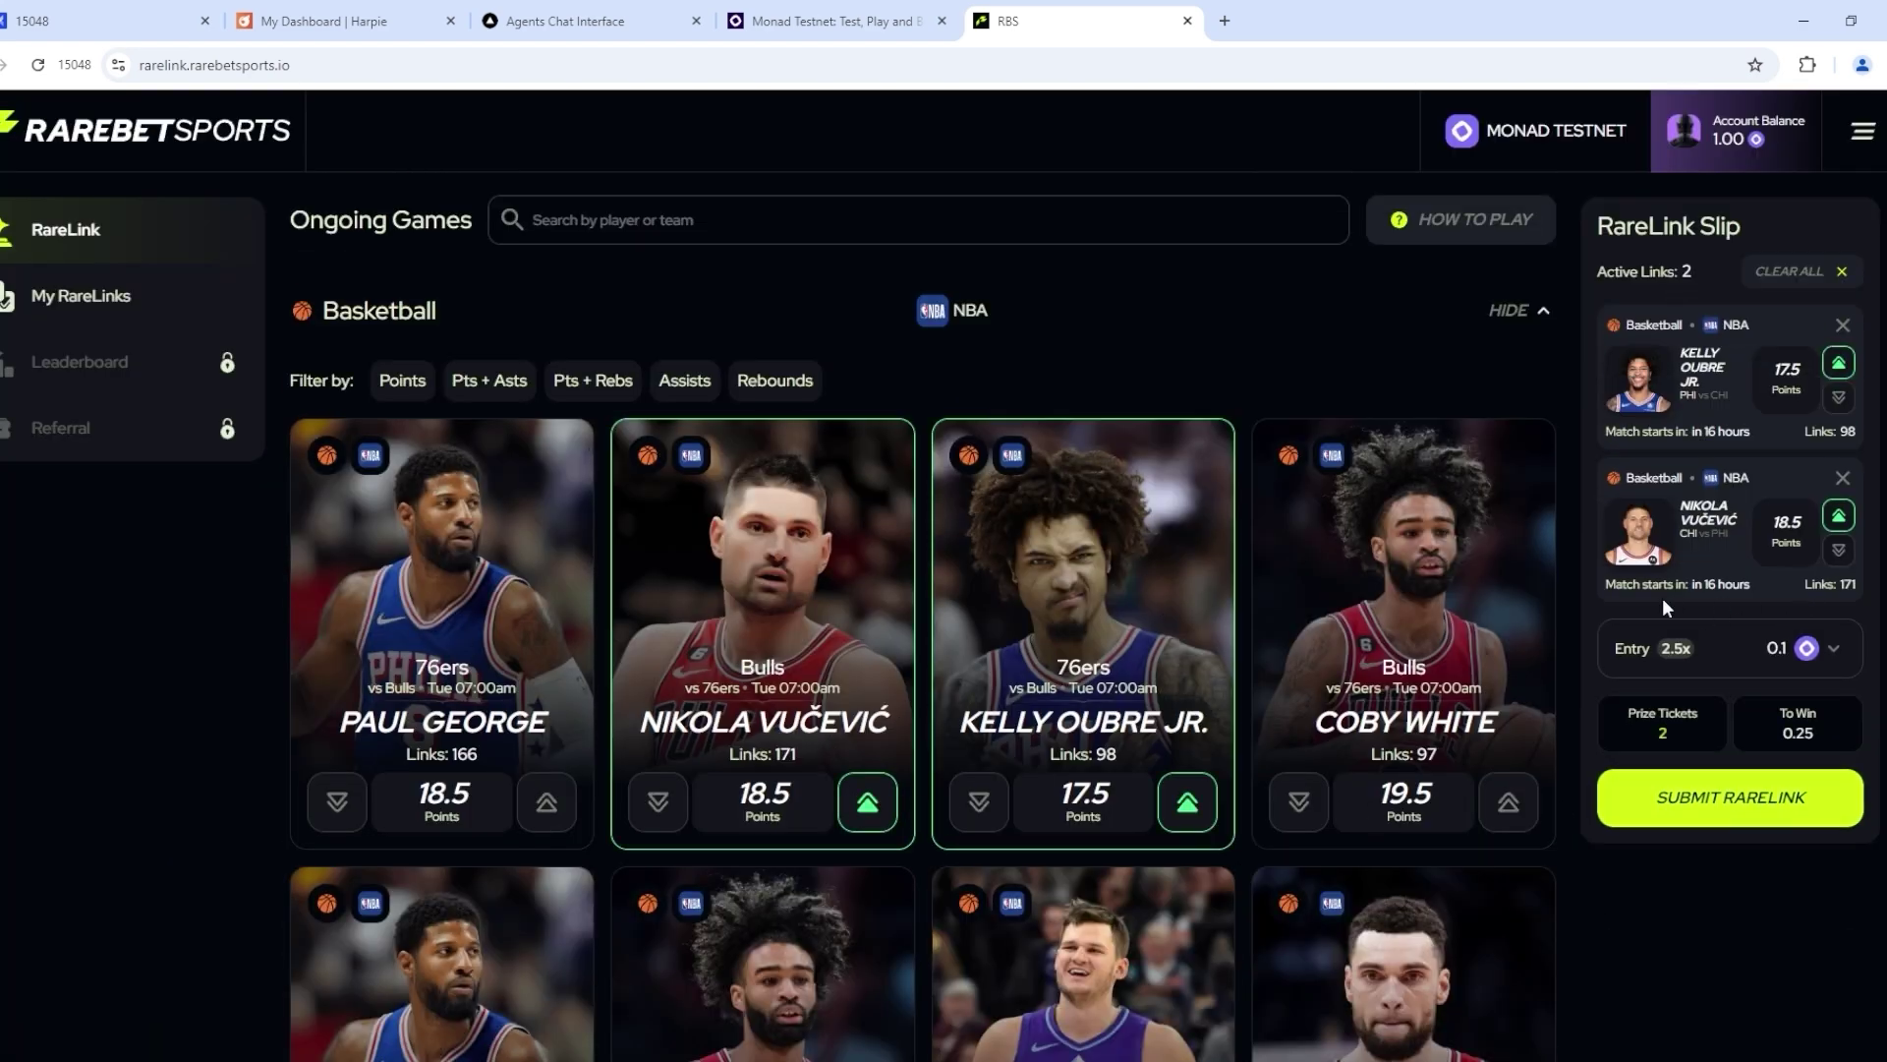
{"action": "left_click", "coordinate": [1770, 796]}
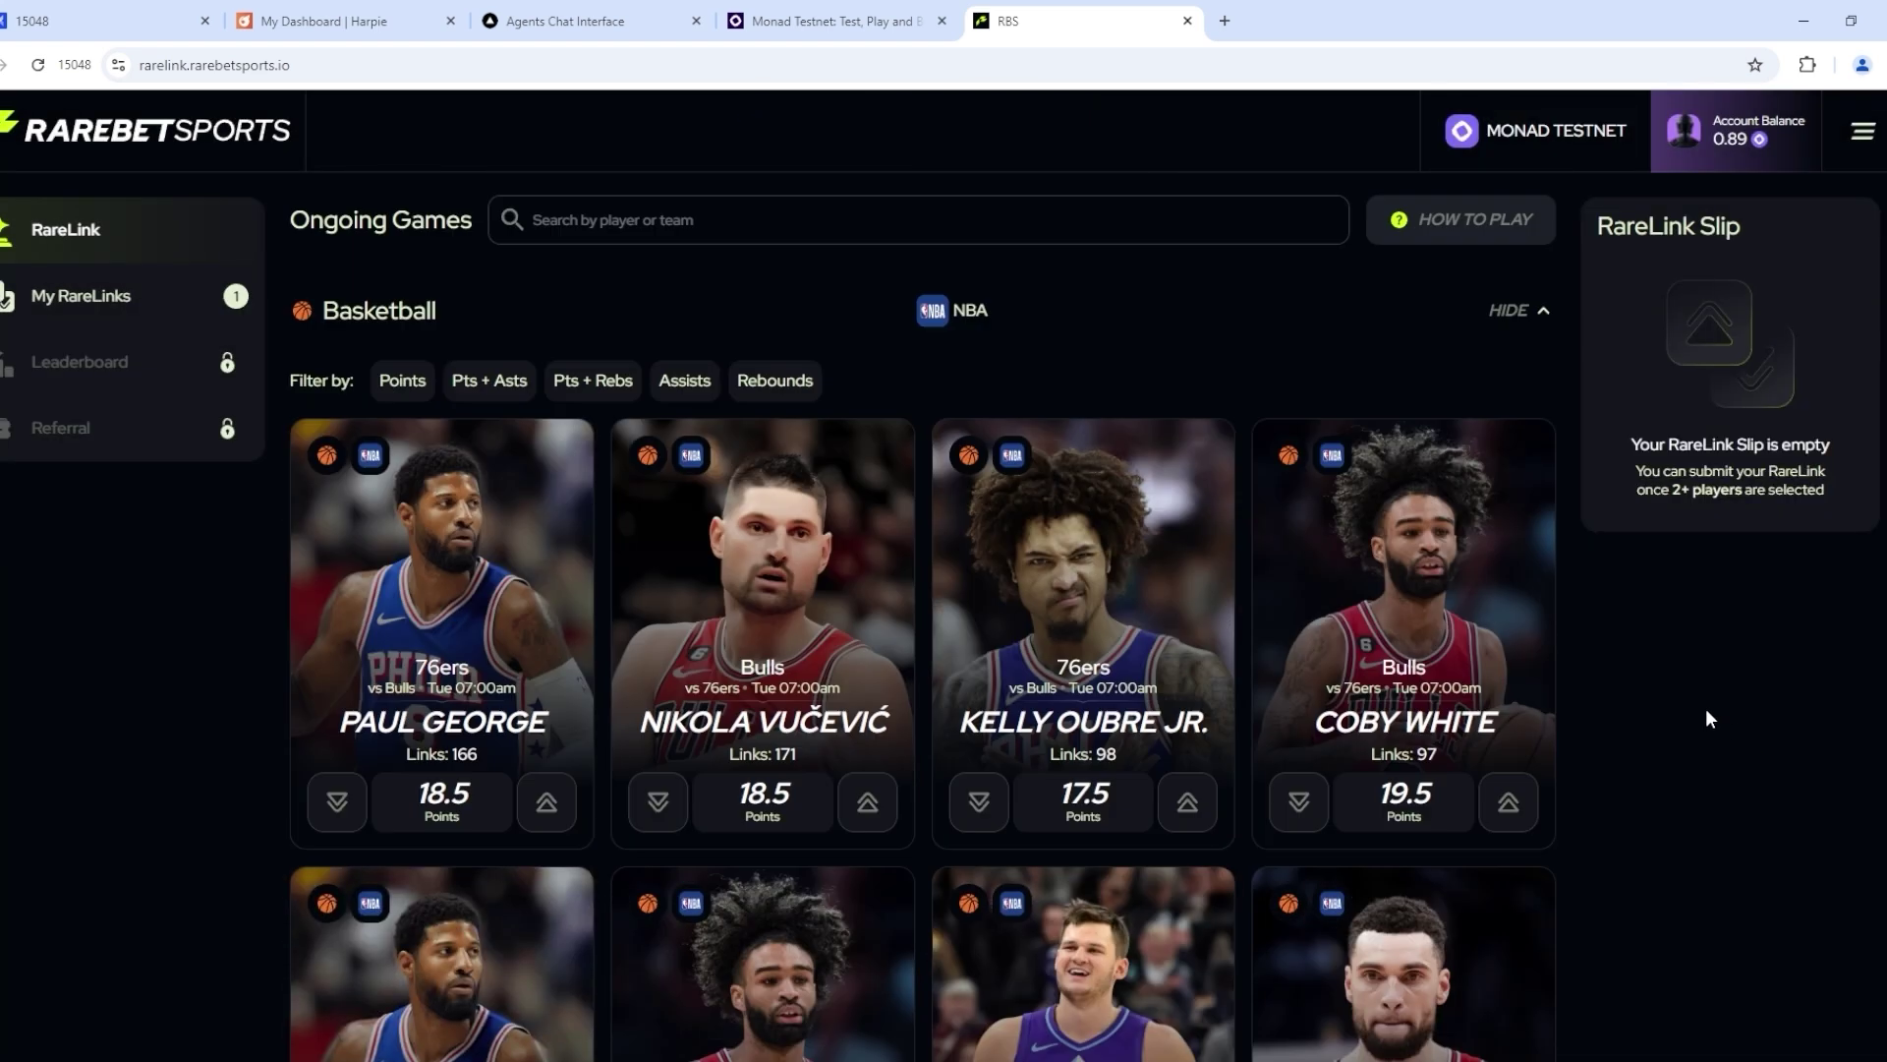
{"action": "scroll", "coordinate": [1707, 708], "scroll_direction": "up", "scroll_amount": 4}
{"action": "left_click", "coordinate": [80, 295]}
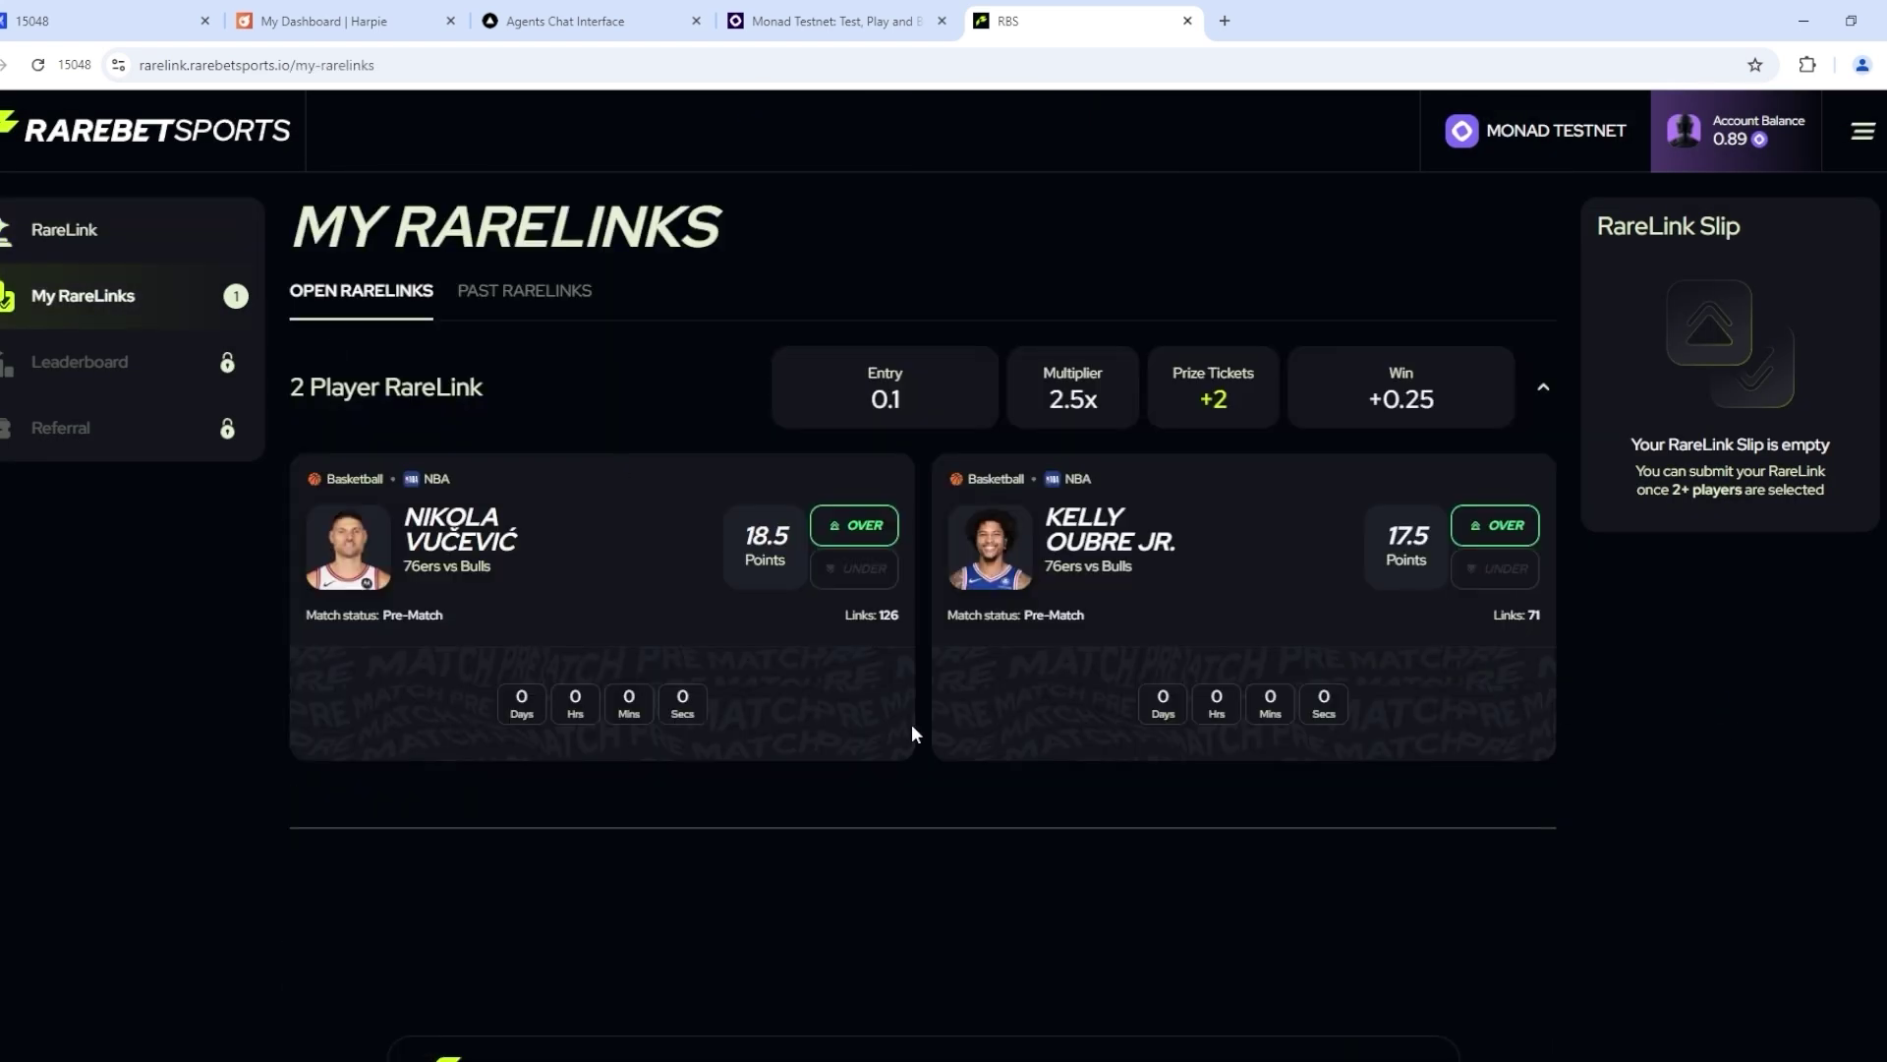
- Launch Magic Eden from Featured Apps and open the Monad Apes collection sorted by volume
{"action": "key", "text": "ctrl+shift+Tab"}
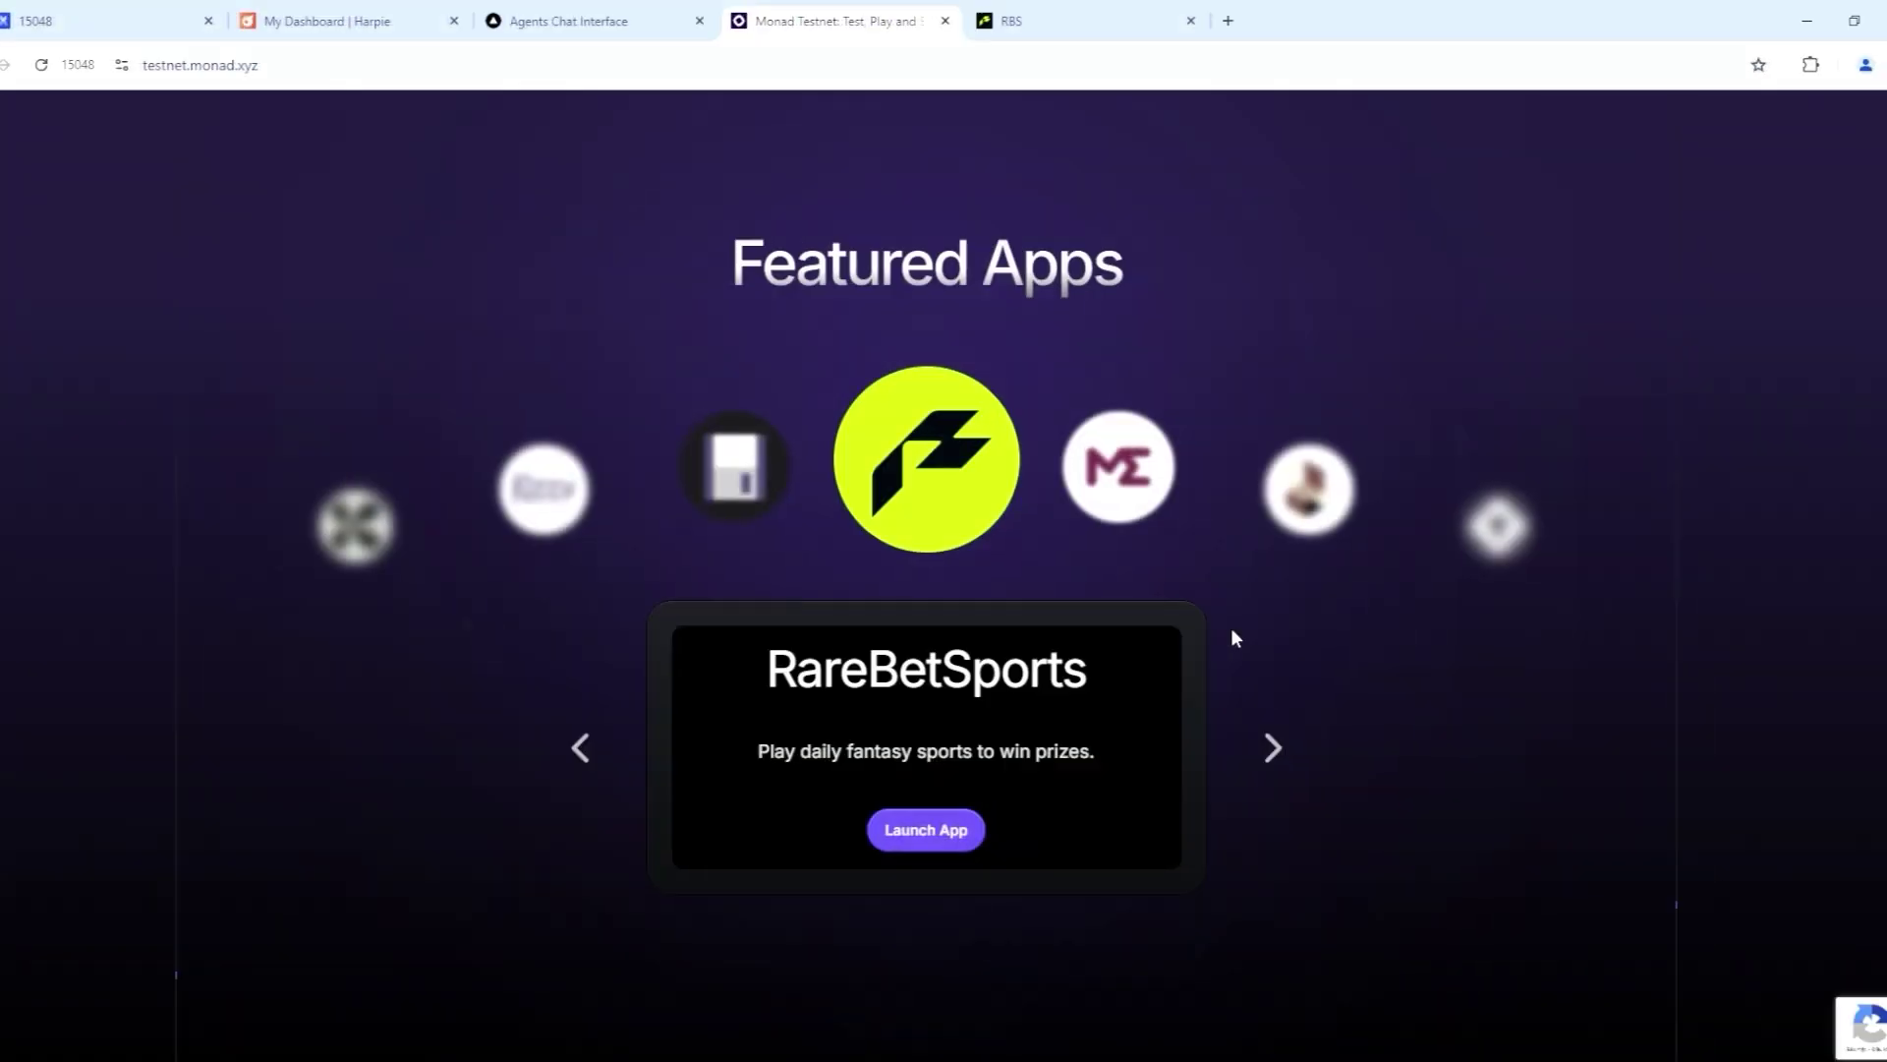
{"action": "left_click", "coordinate": [1270, 748]}
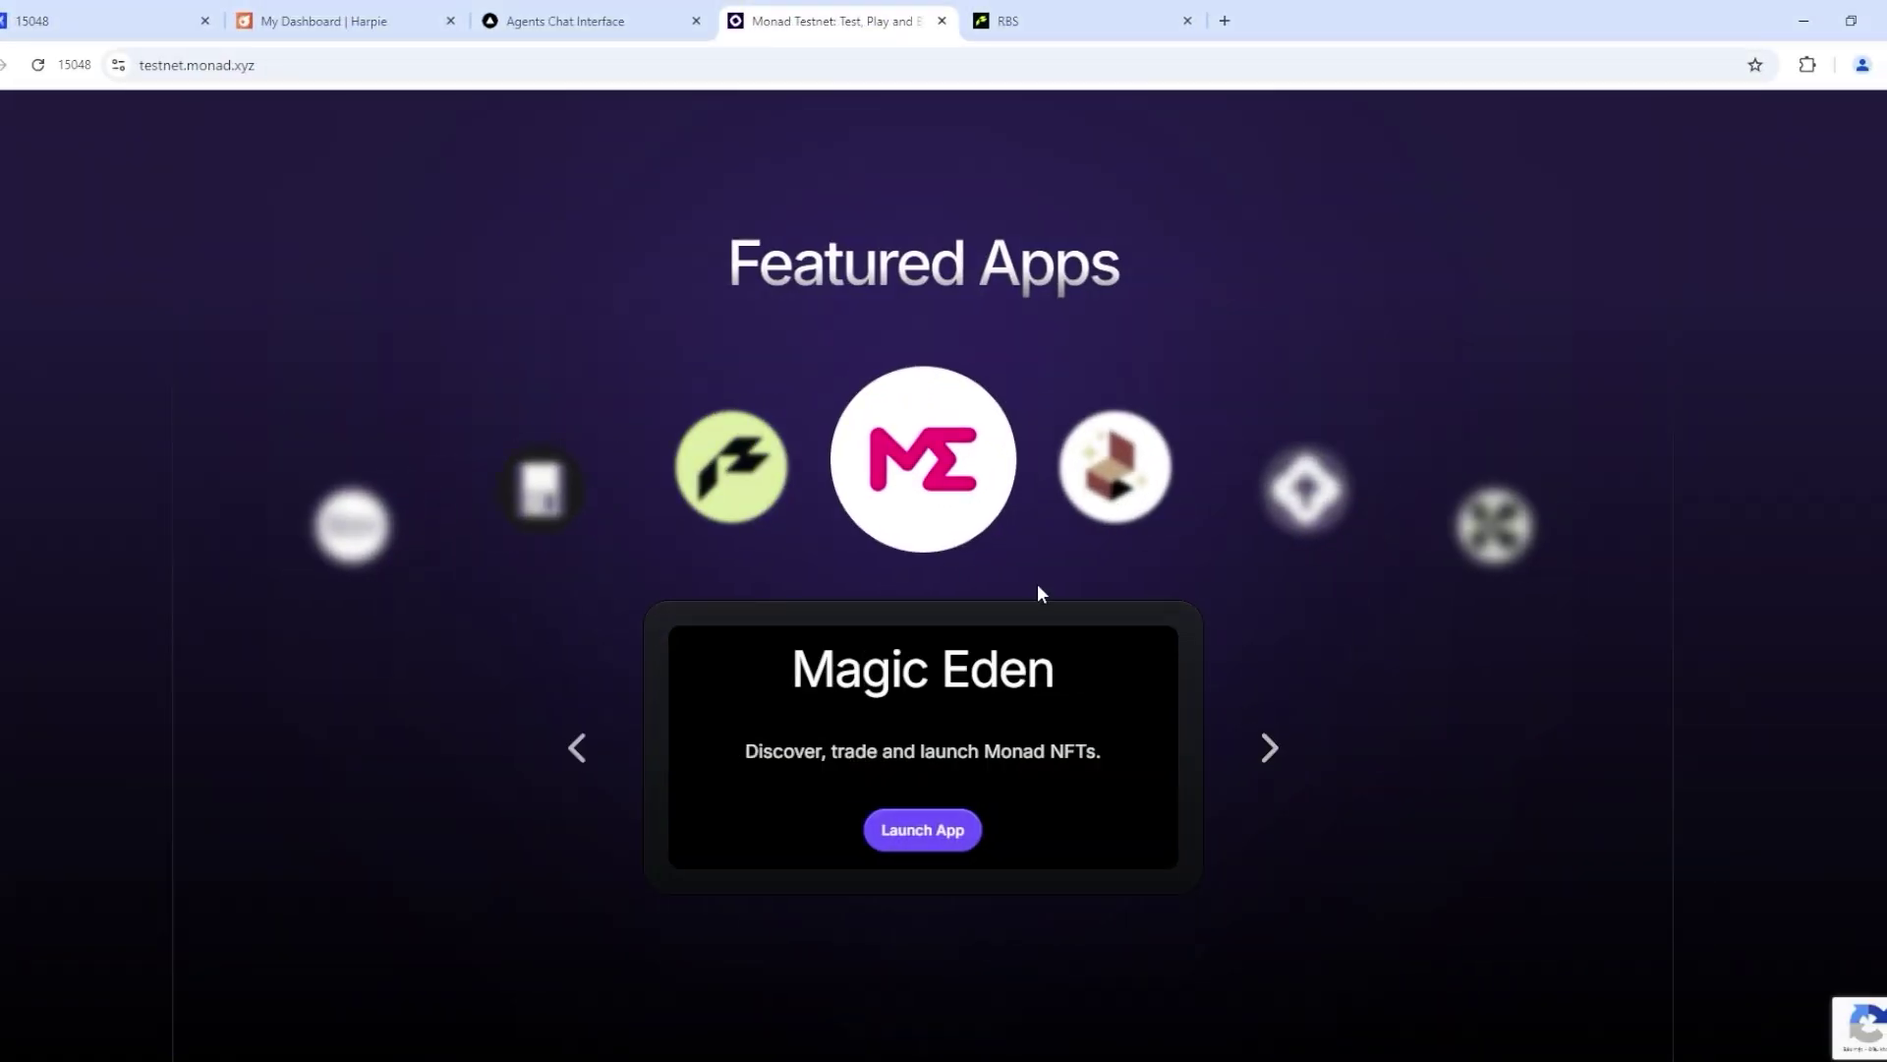
{"action": "left_click", "coordinate": [948, 832]}
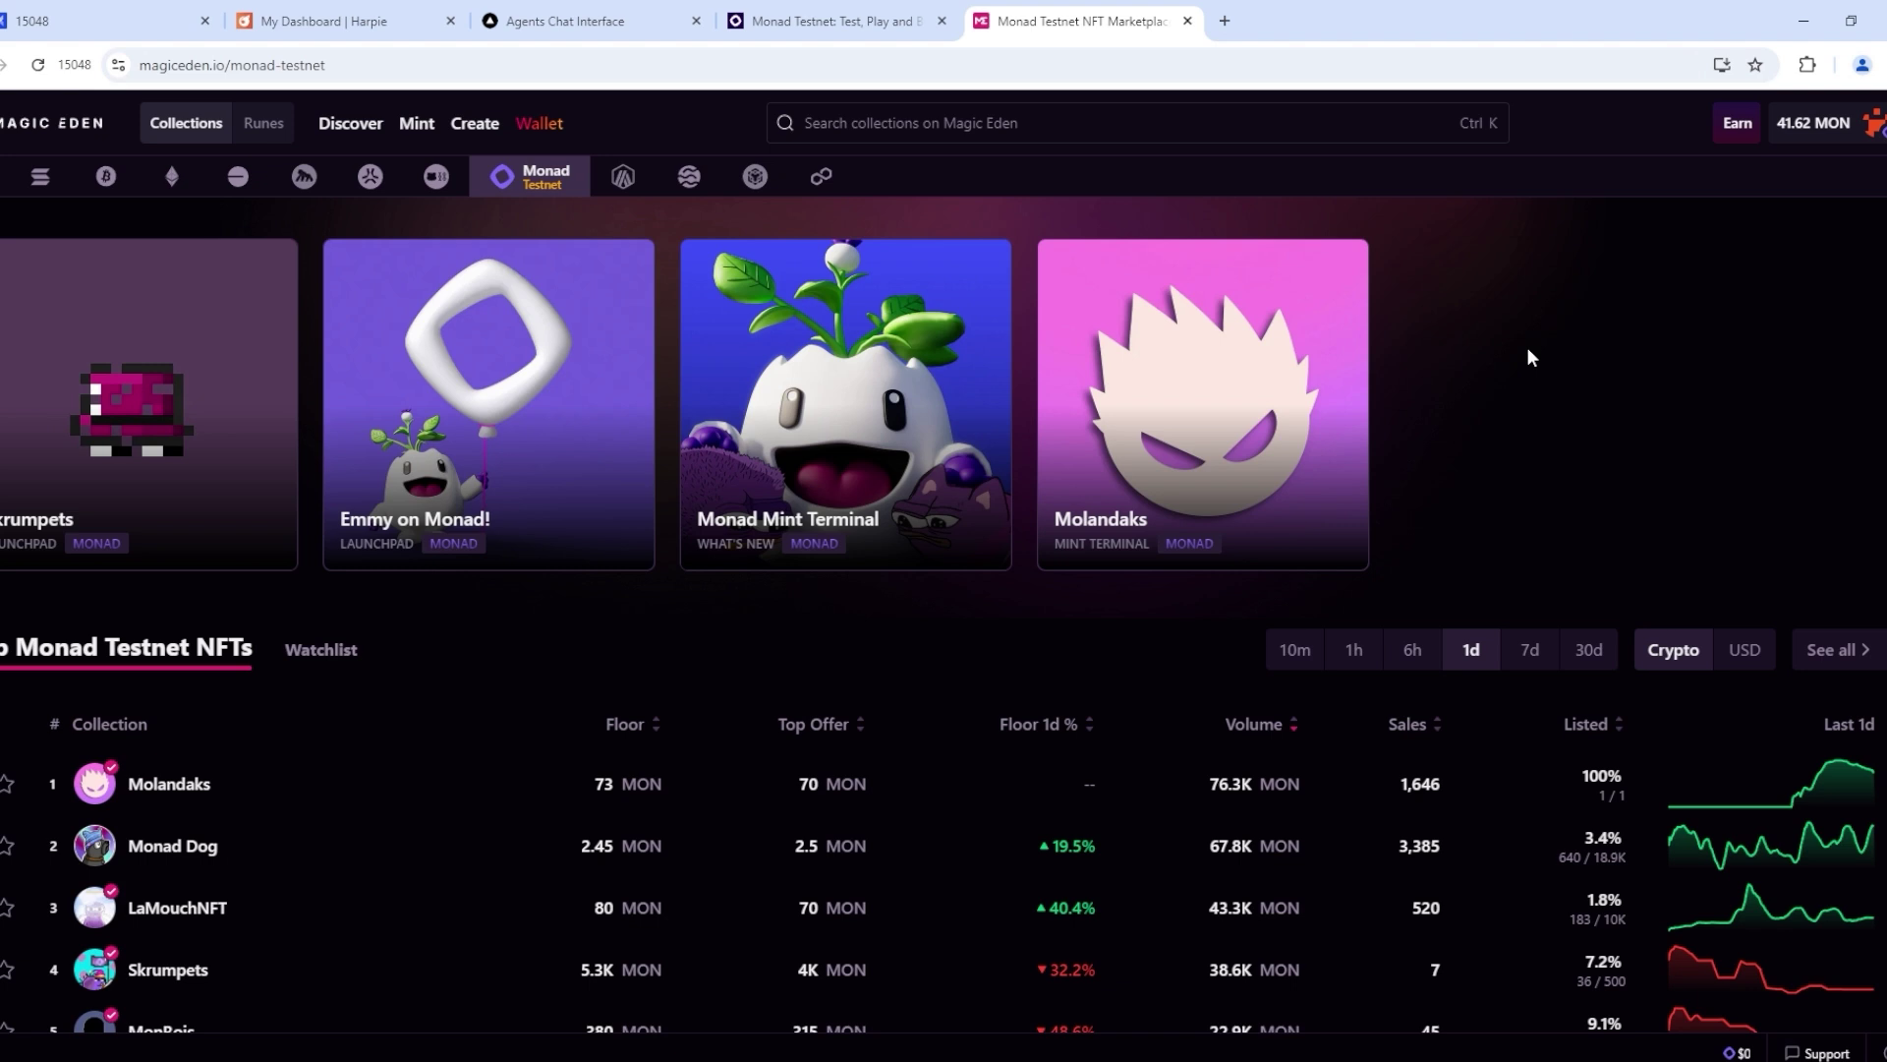
{"action": "scroll", "coordinate": [1527, 347], "scroll_direction": "down", "scroll_amount": 3}
{"action": "left_click", "coordinate": [1301, 315]}
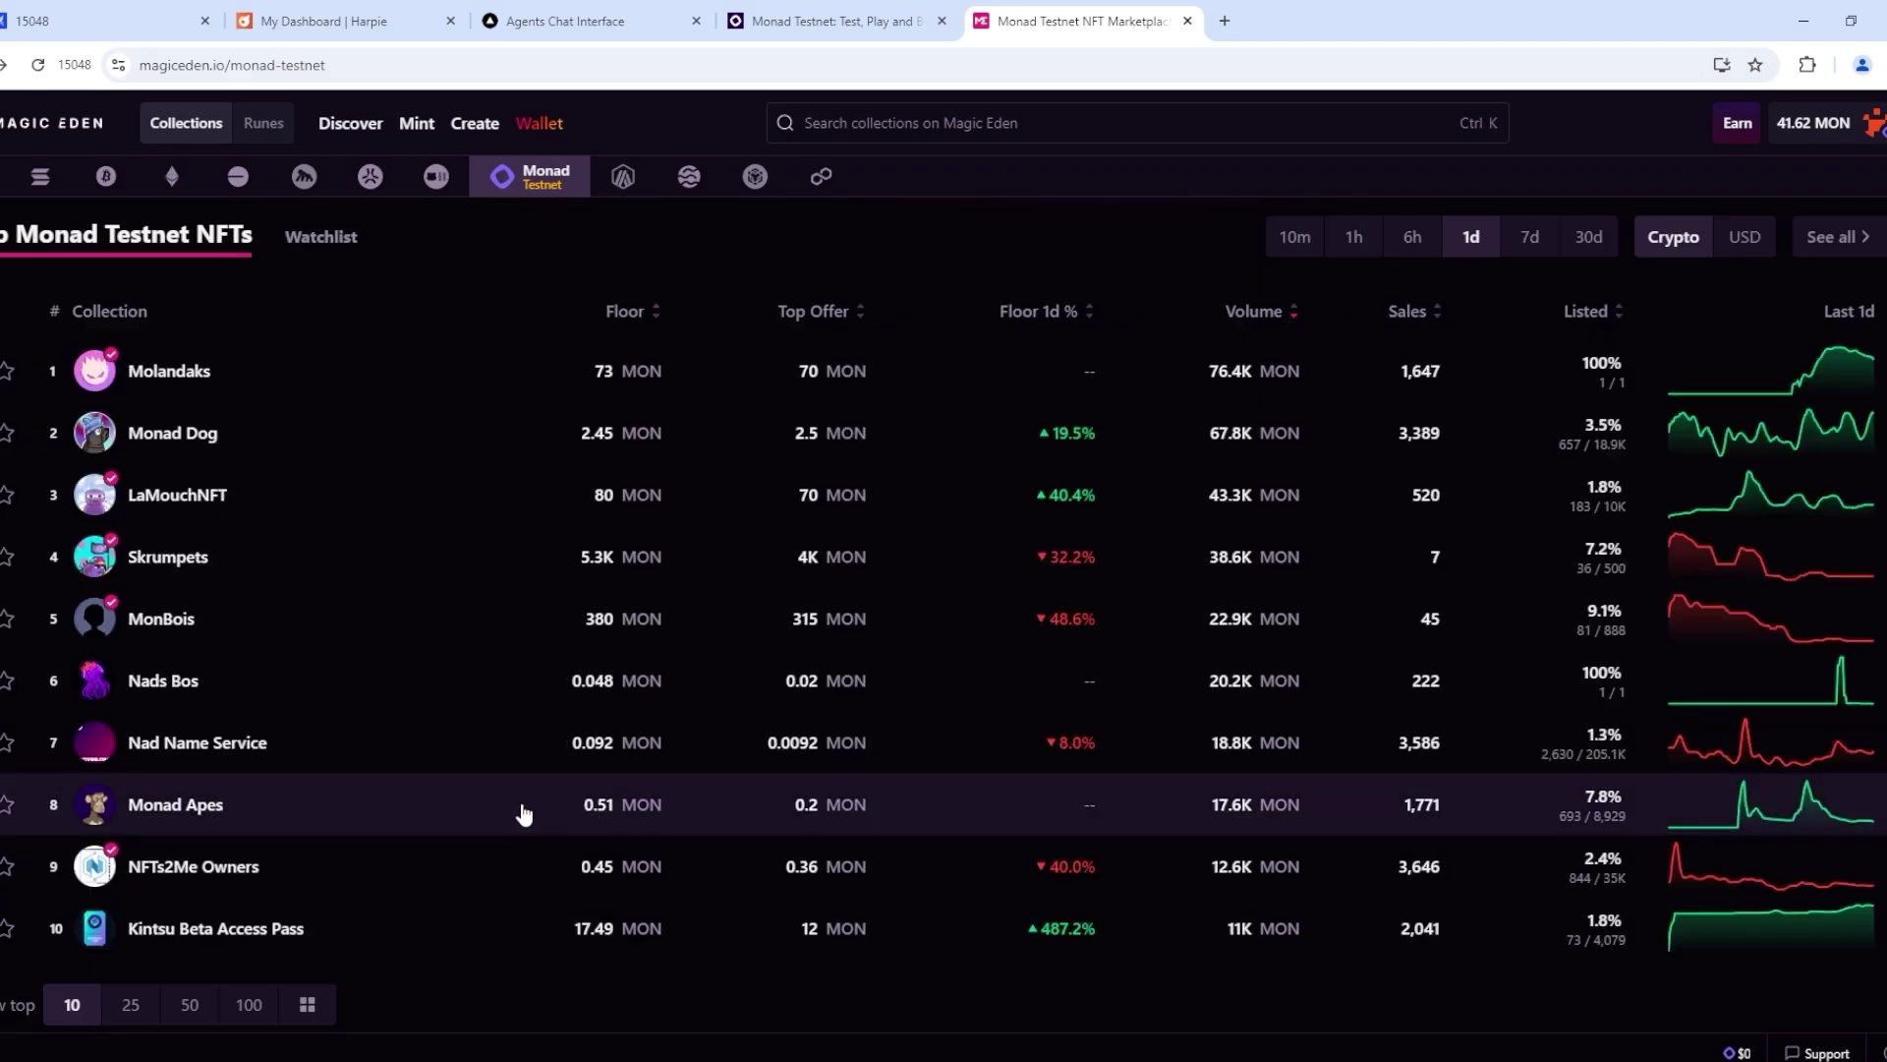
{"action": "left_click", "coordinate": [571, 808]}
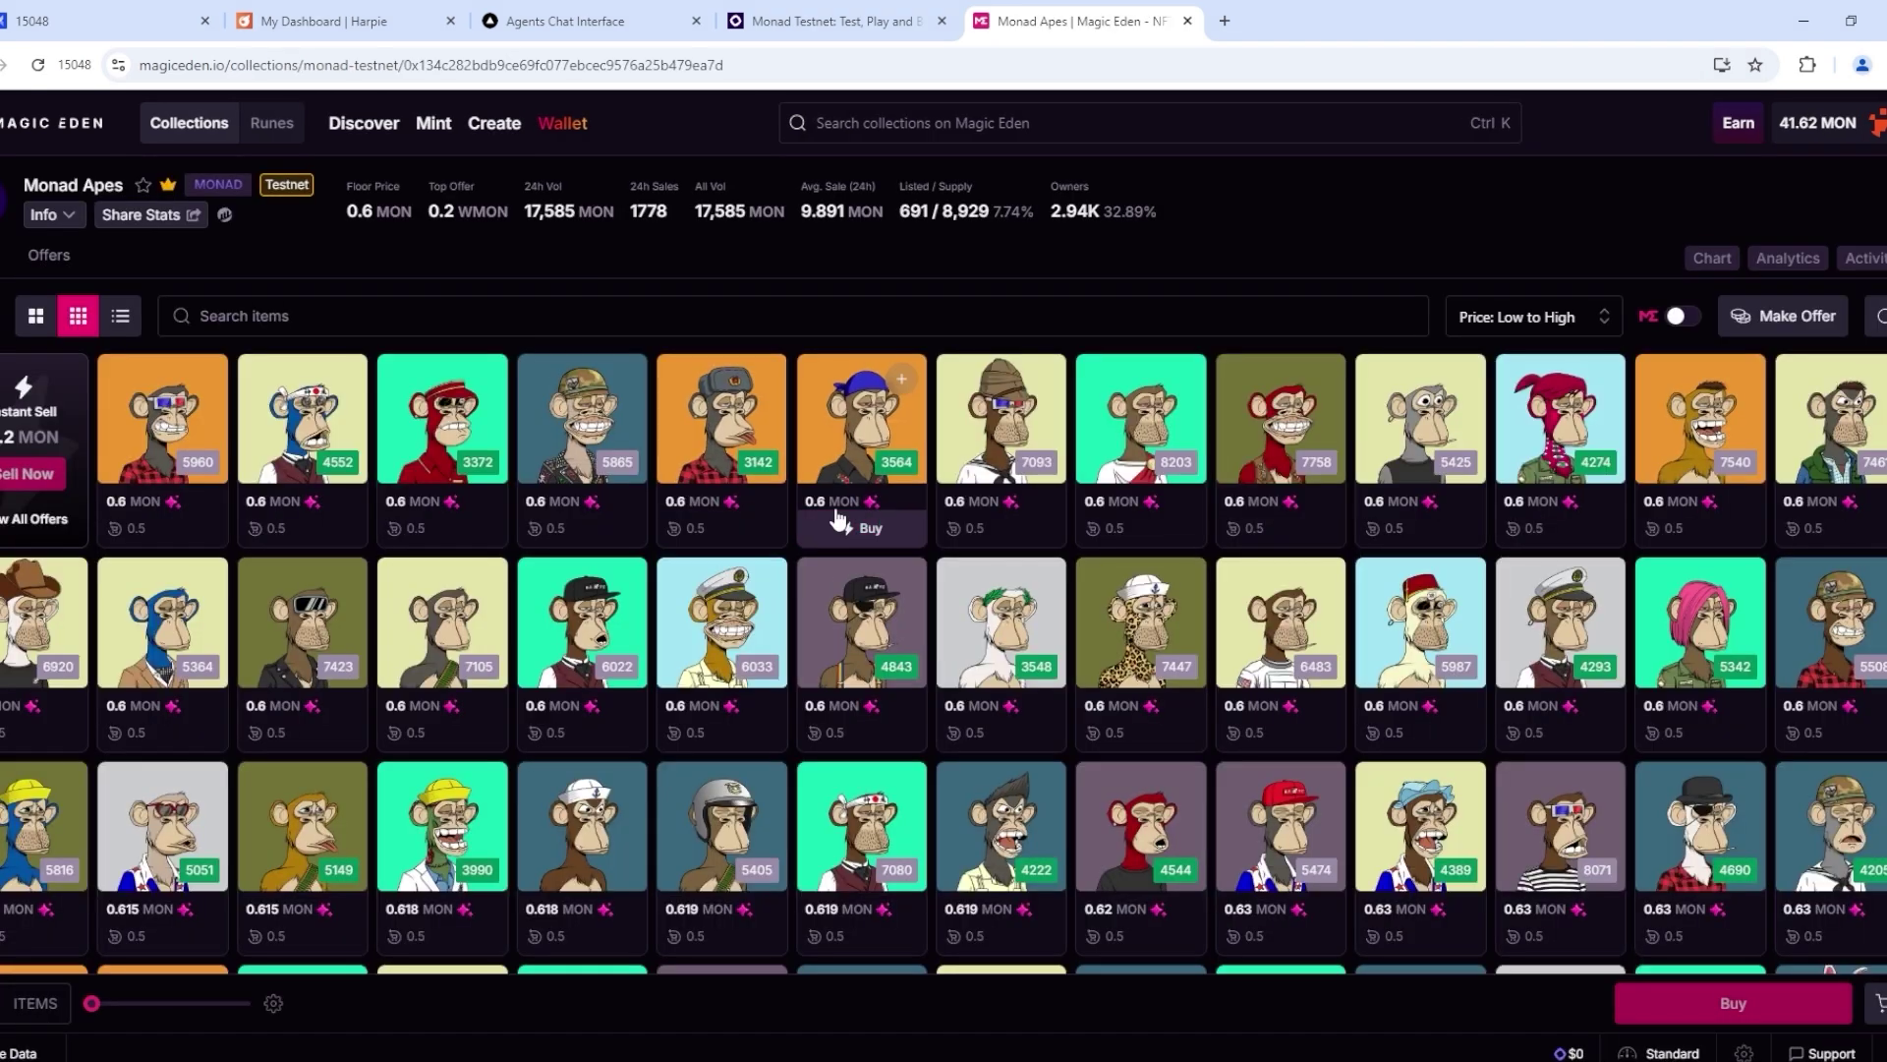
- Buy Monad Apes #8203 for 0.6 MON and view it in the wallet profile's items
{"action": "left_click", "coordinate": [1139, 530]}
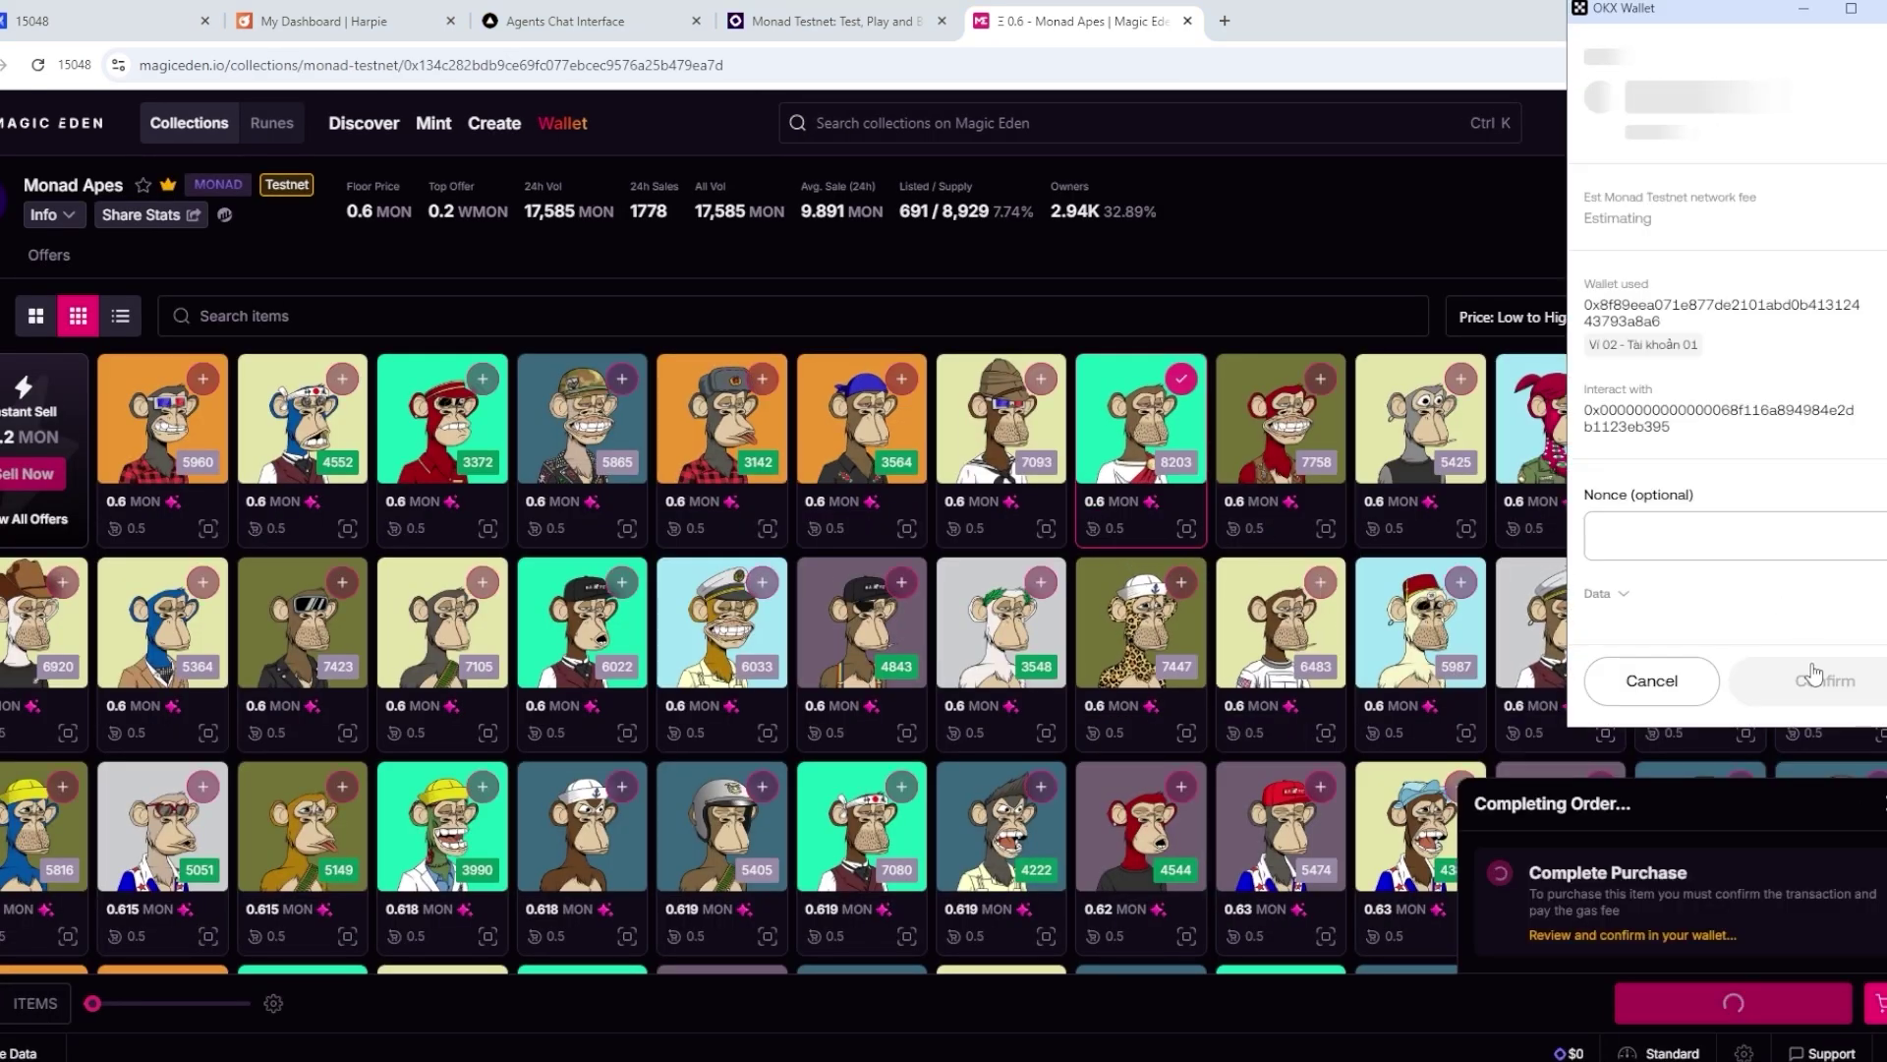
{"action": "left_click", "coordinate": [1810, 681]}
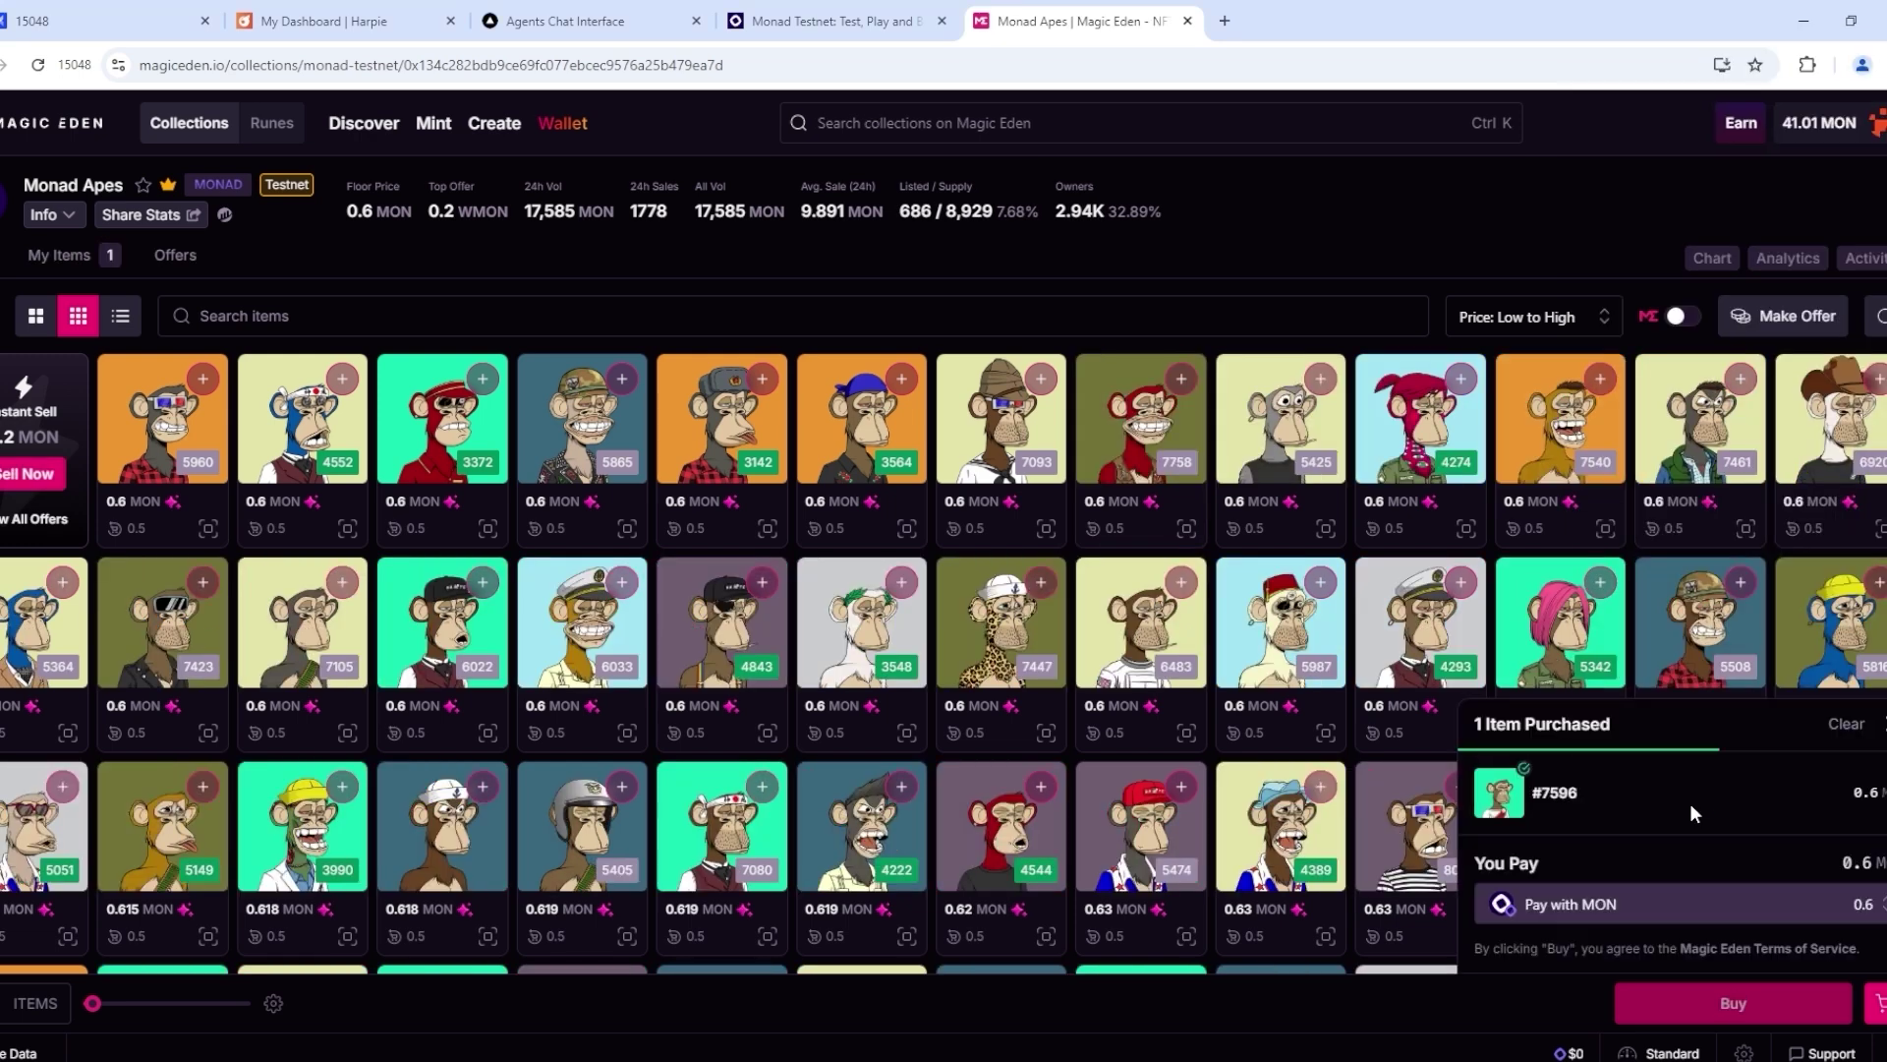
{"action": "left_click", "coordinate": [1820, 122]}
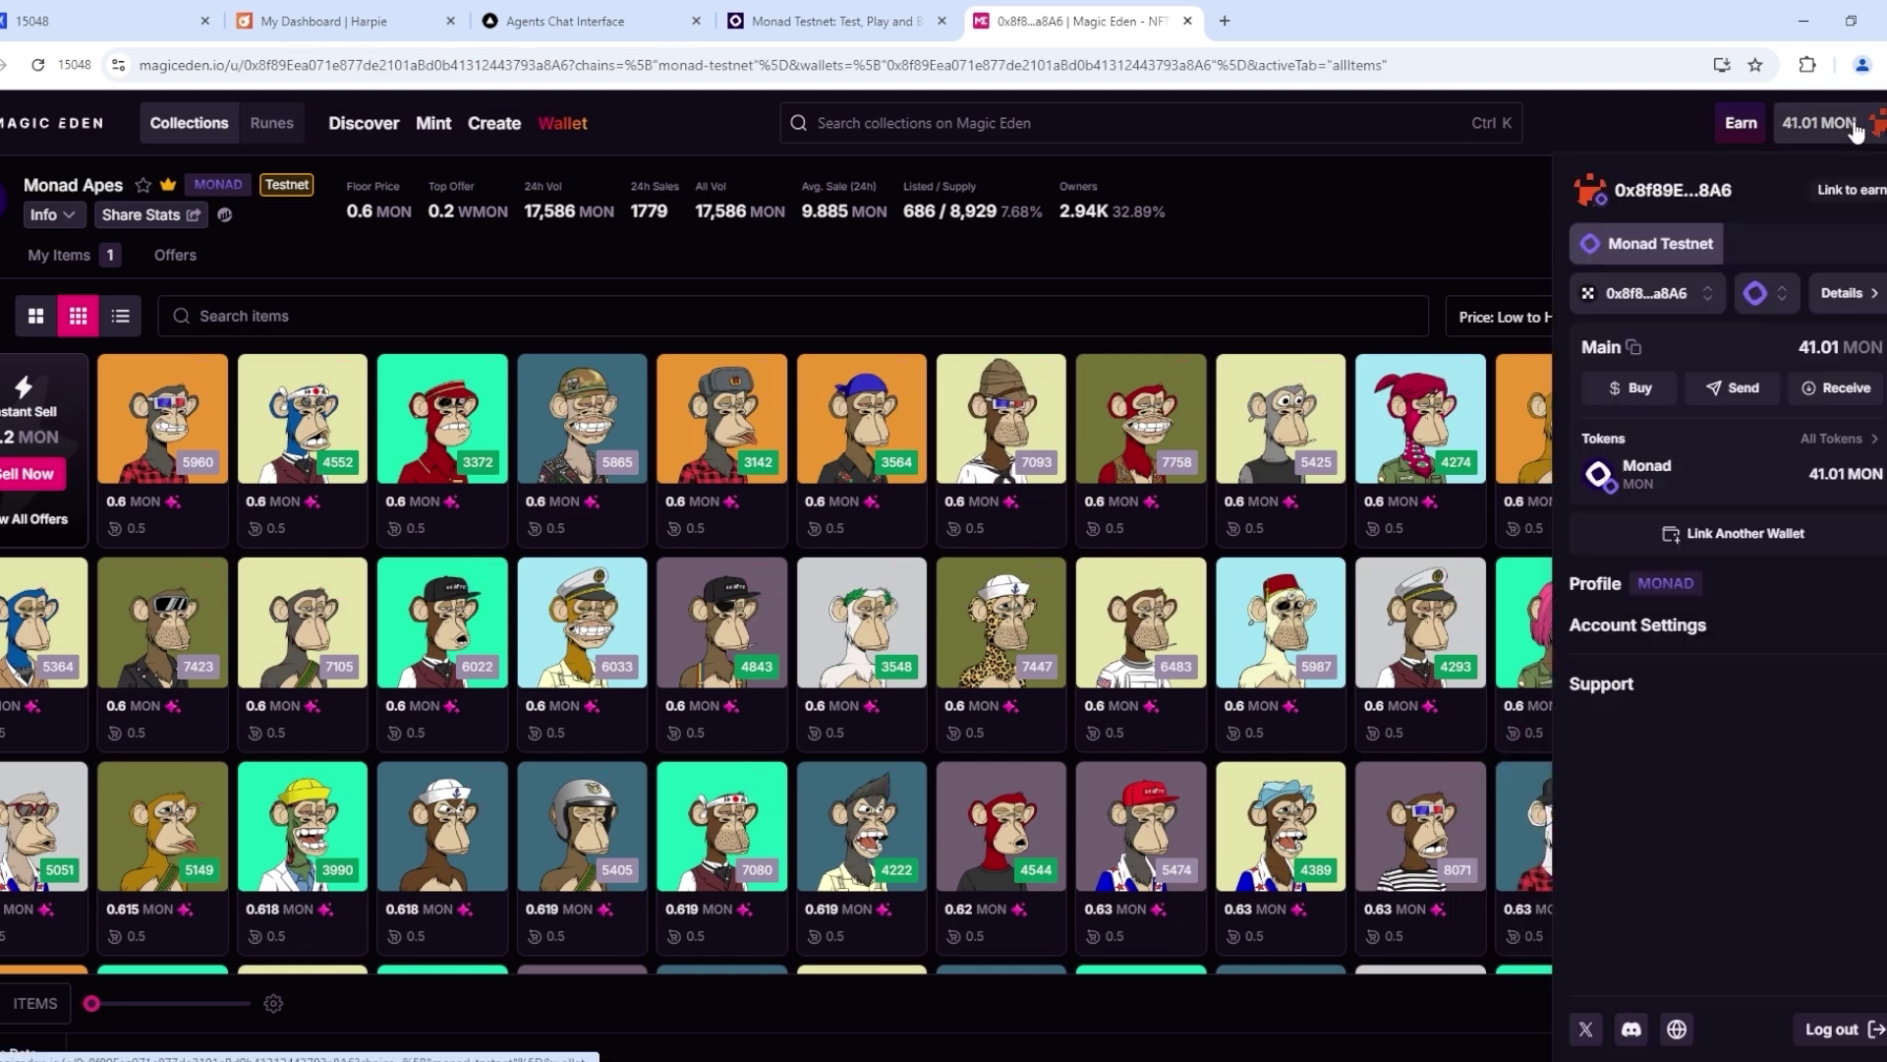
{"action": "left_click", "coordinate": [1711, 188]}
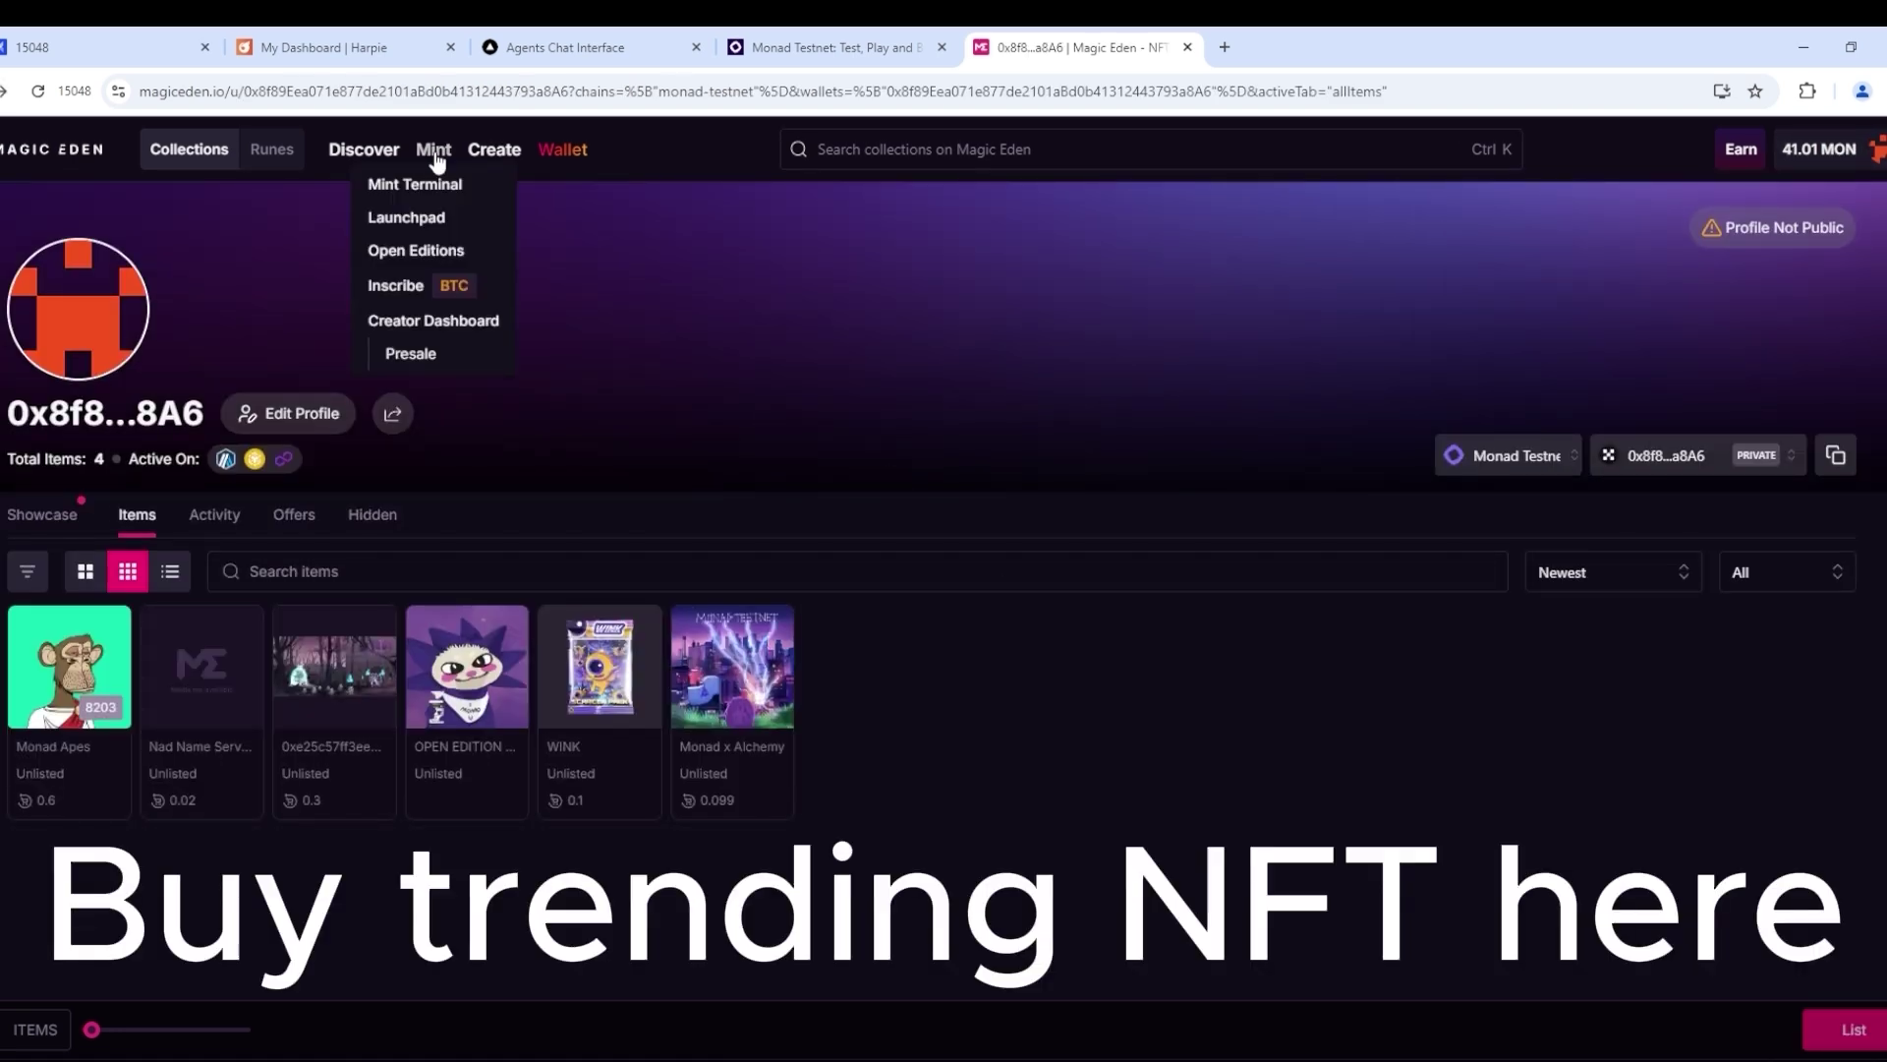
- Start a brand-new NFT collection drop on the Monad Testnet chain
{"action": "left_click", "coordinate": [414, 183]}
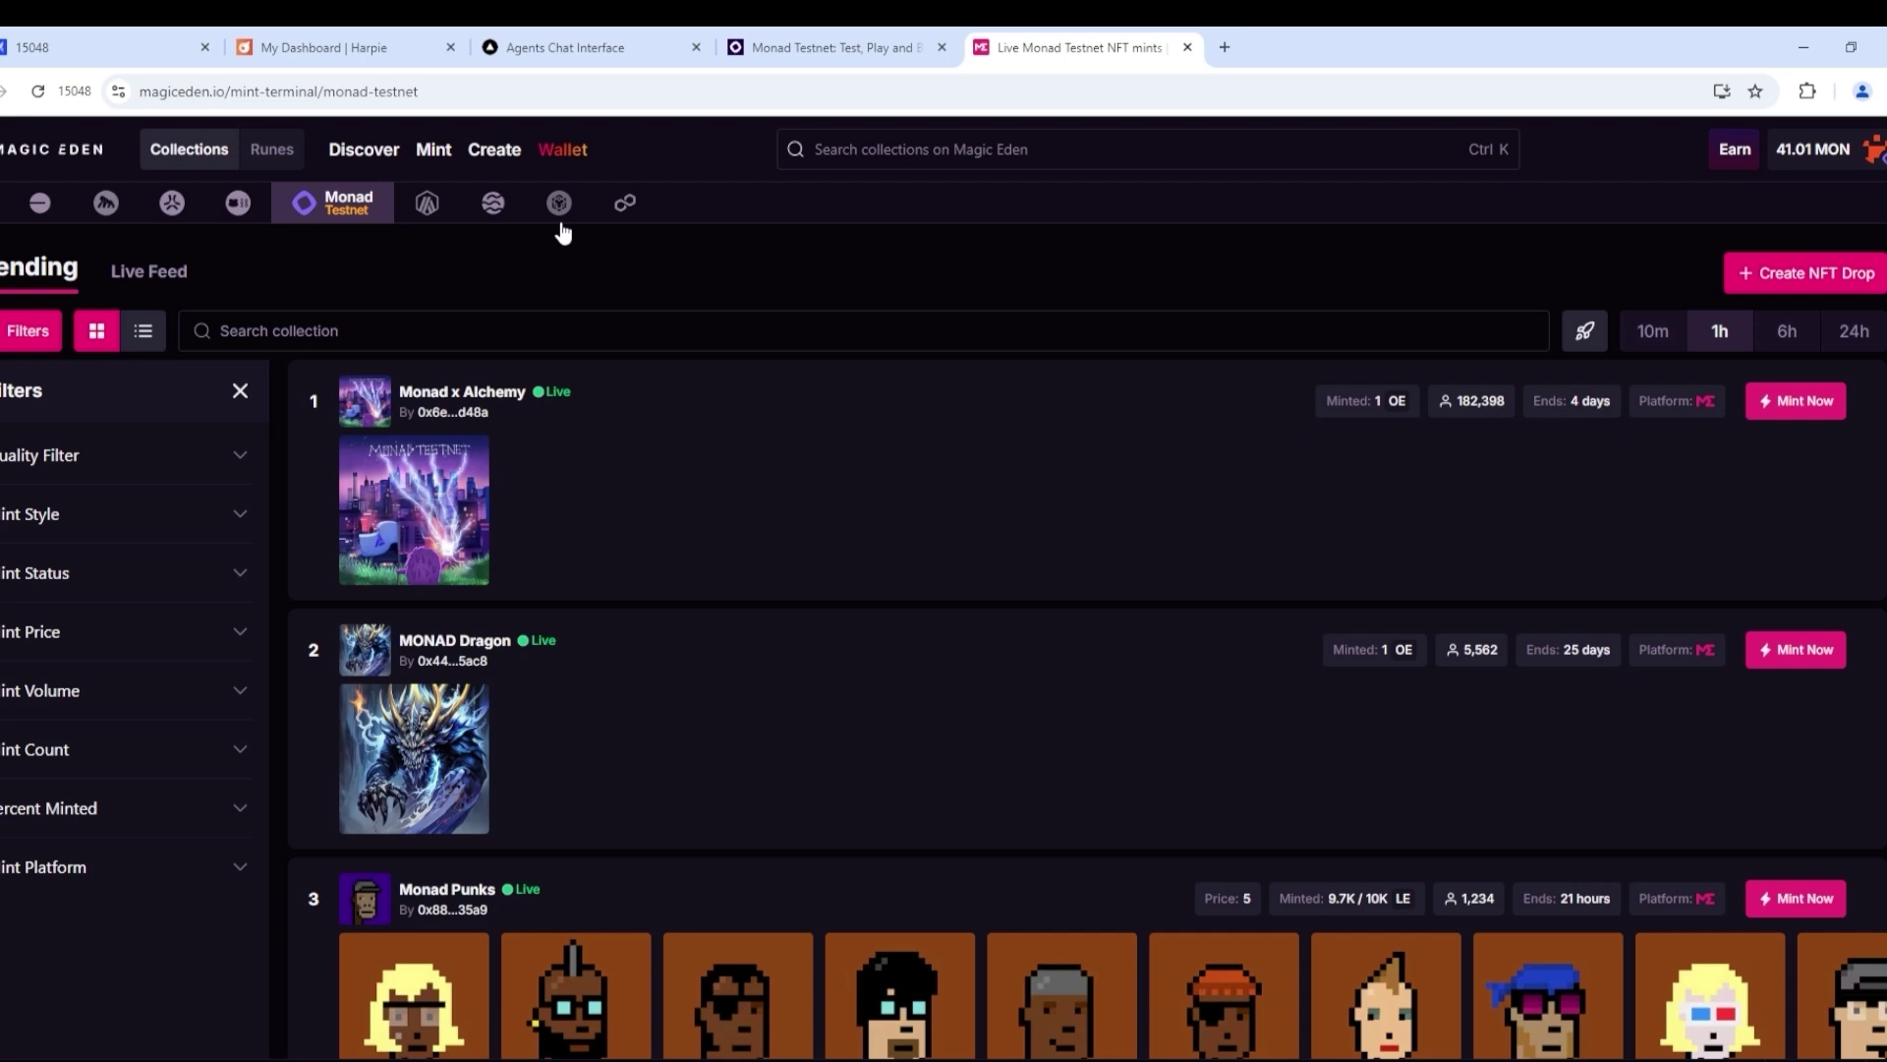
{"action": "left_click", "coordinate": [495, 149]}
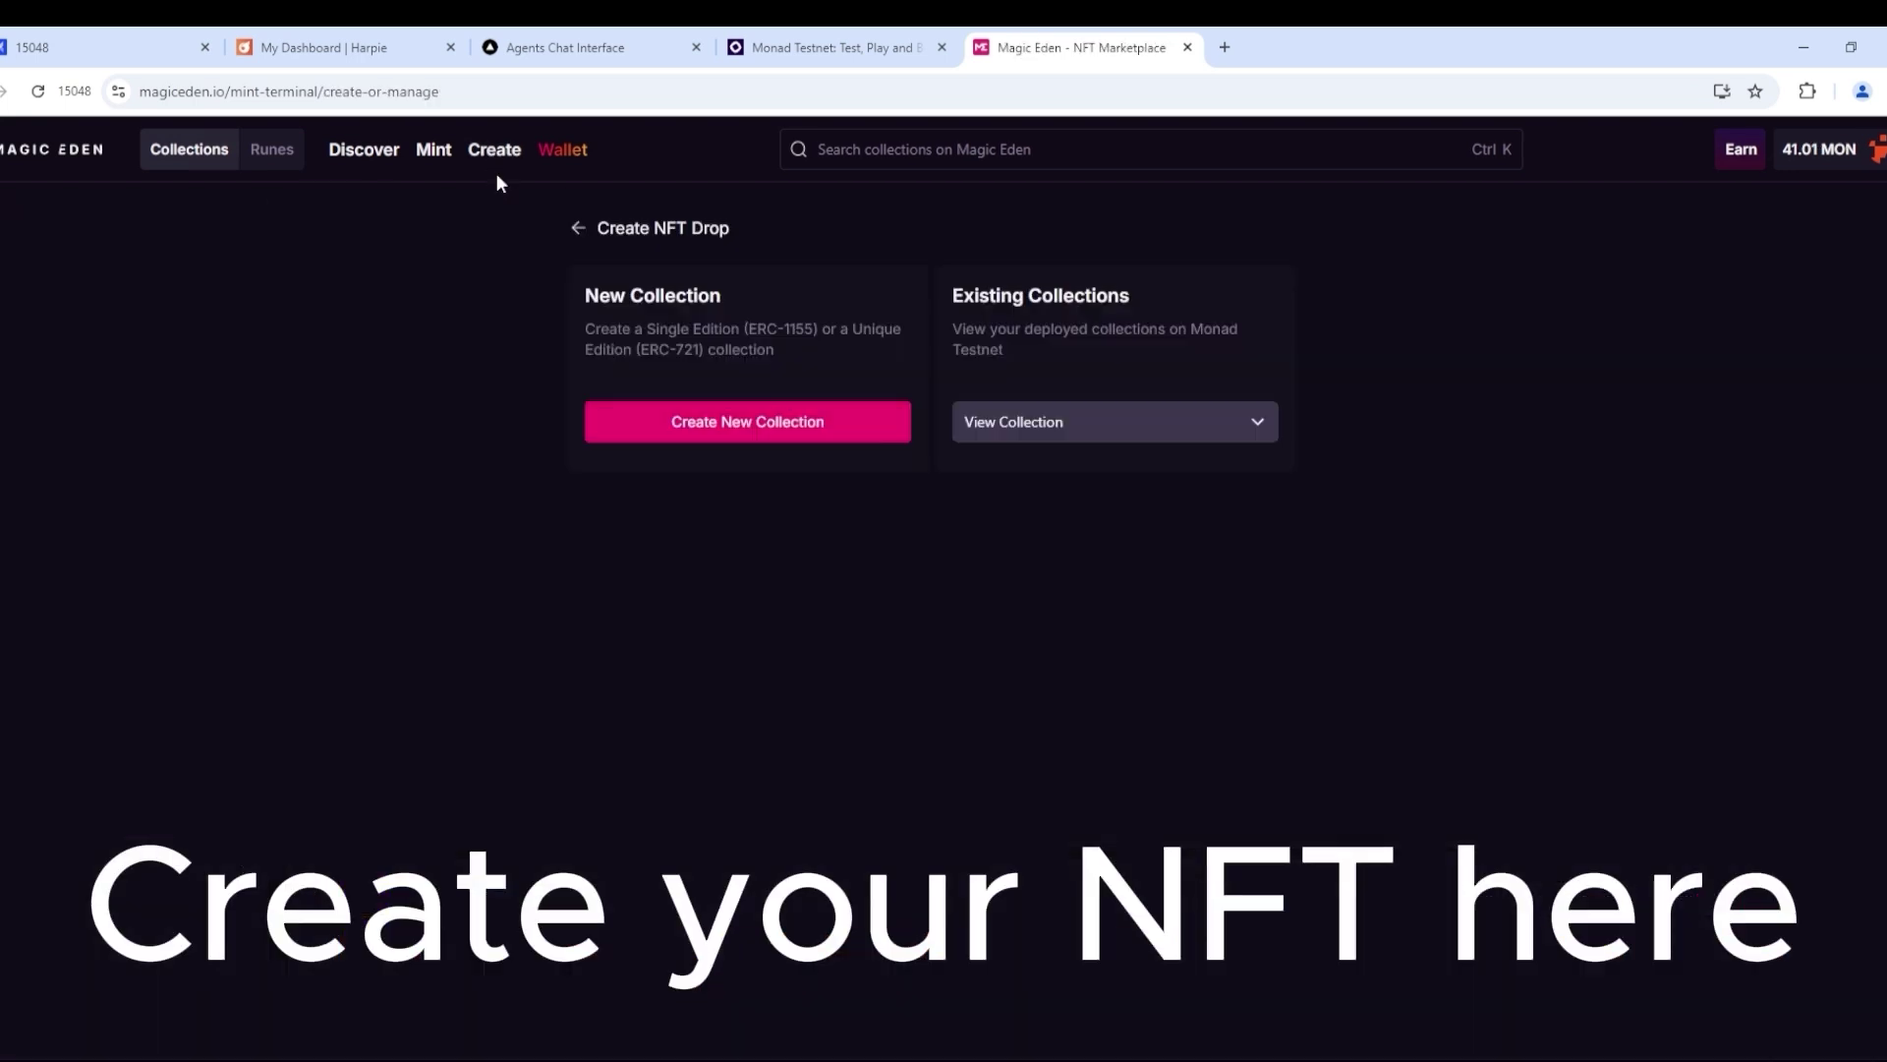
{"action": "left_click", "coordinate": [747, 421]}
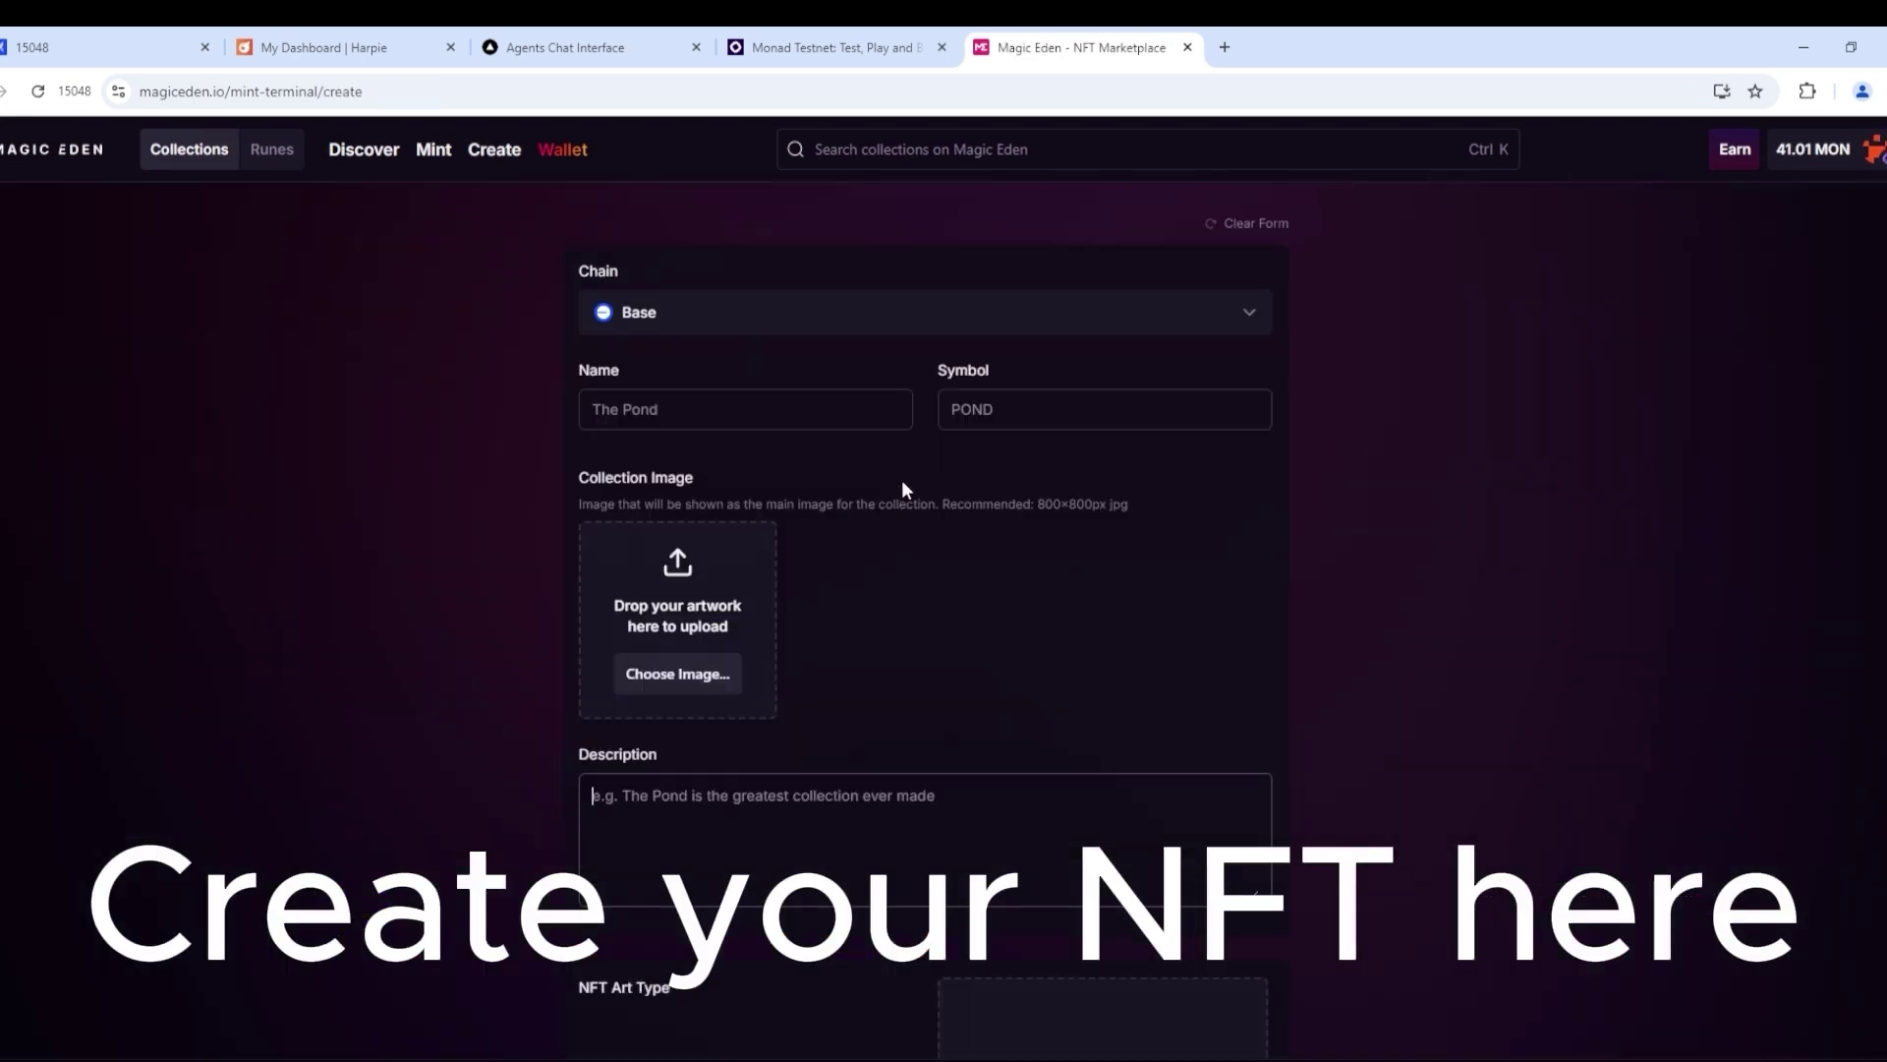
{"action": "left_click", "coordinate": [764, 313]}
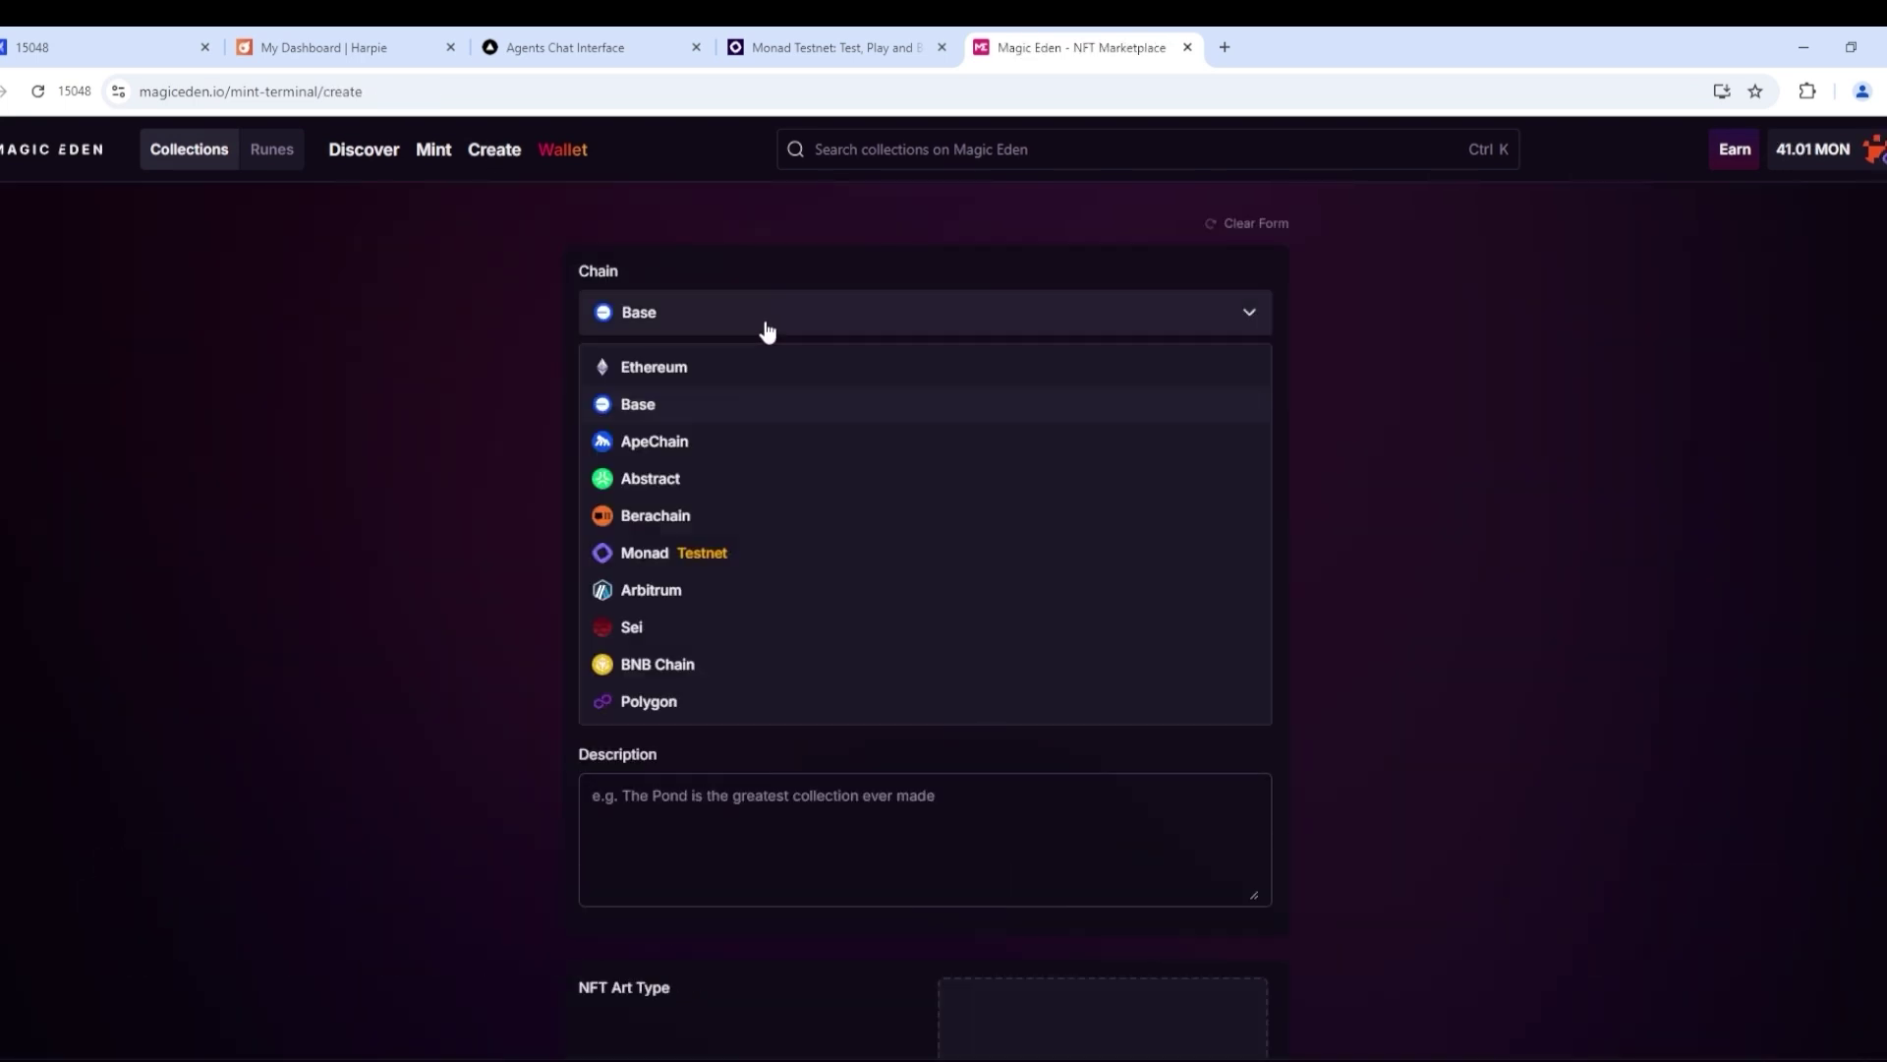
{"action": "left_click", "coordinate": [673, 552]}
- Name the collection PonkeMonad with symbol POND and upload its image
{"action": "left_click", "coordinate": [745, 408]}
{"action": "type", "text": "PonkeMonad"}
{"action": "left_click", "coordinate": [1046, 408]}
{"action": "type", "text": "POND"}
{"action": "left_click", "coordinate": [751, 624]}
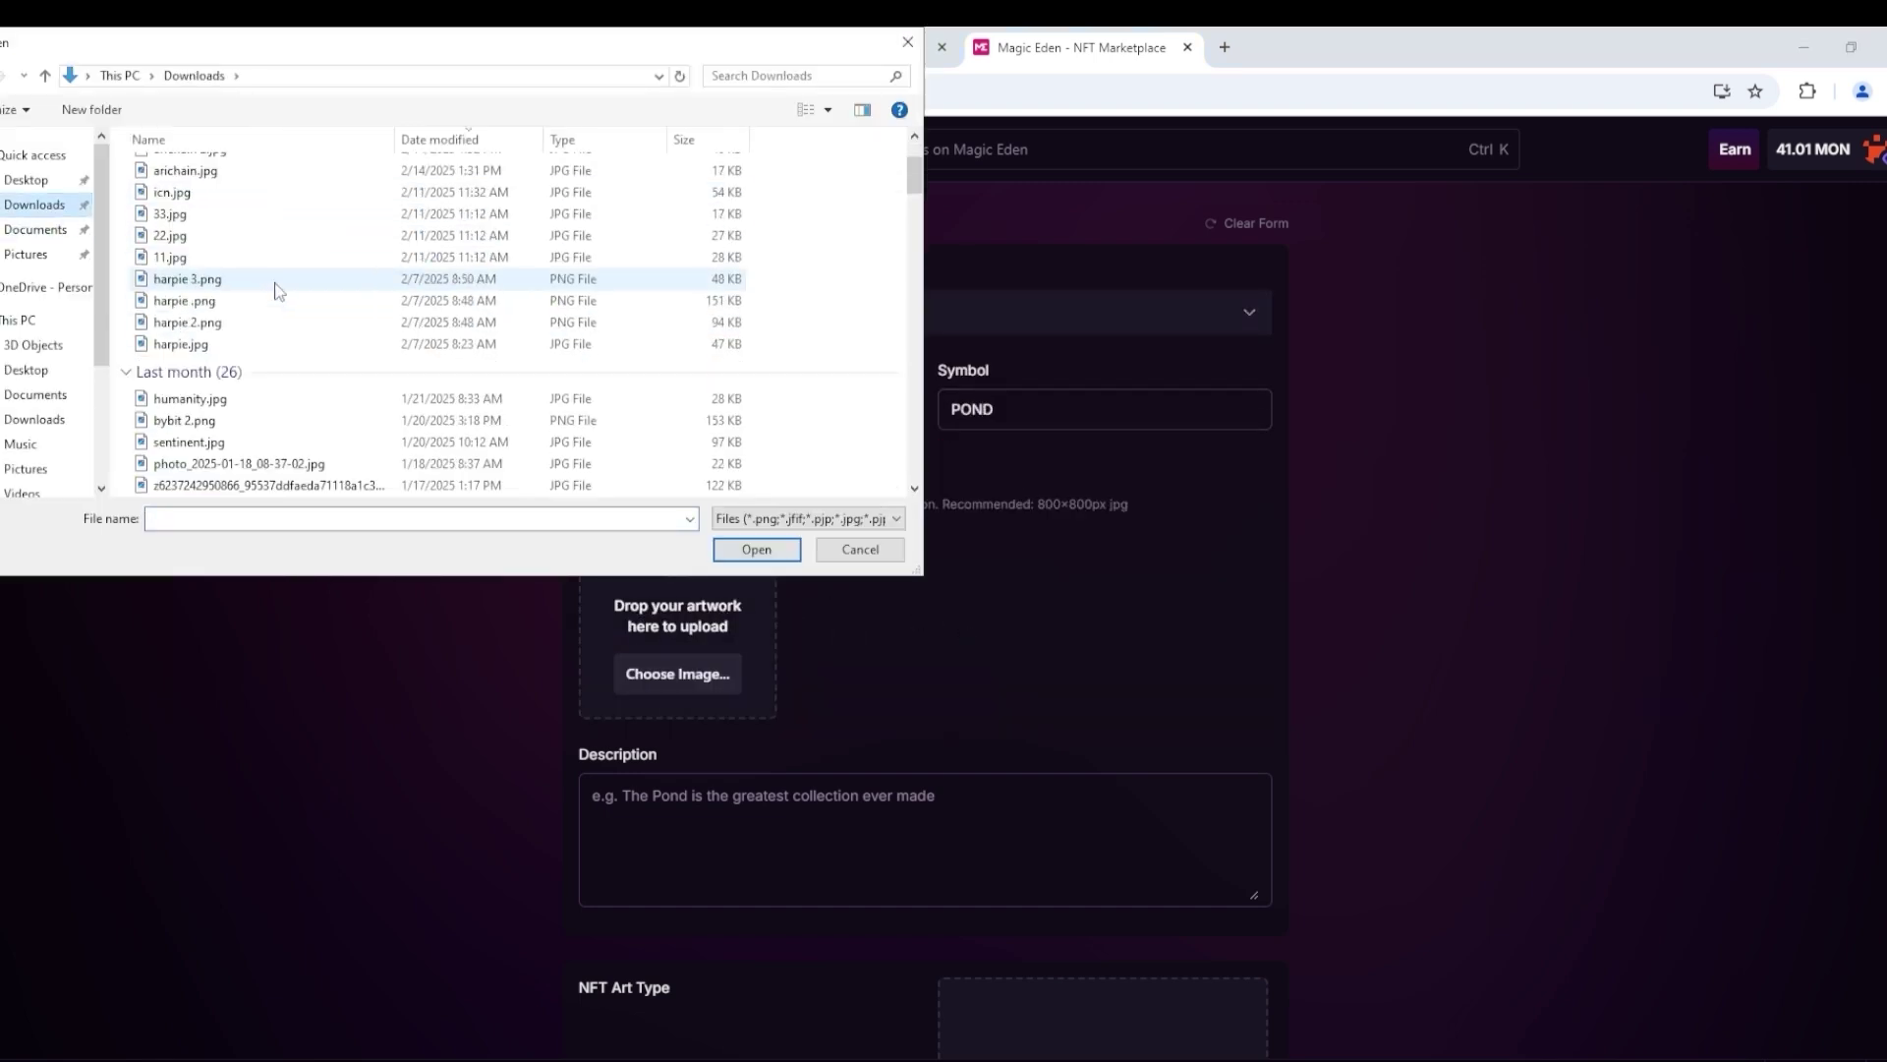
{"action": "double_click", "coordinate": [222, 281]}
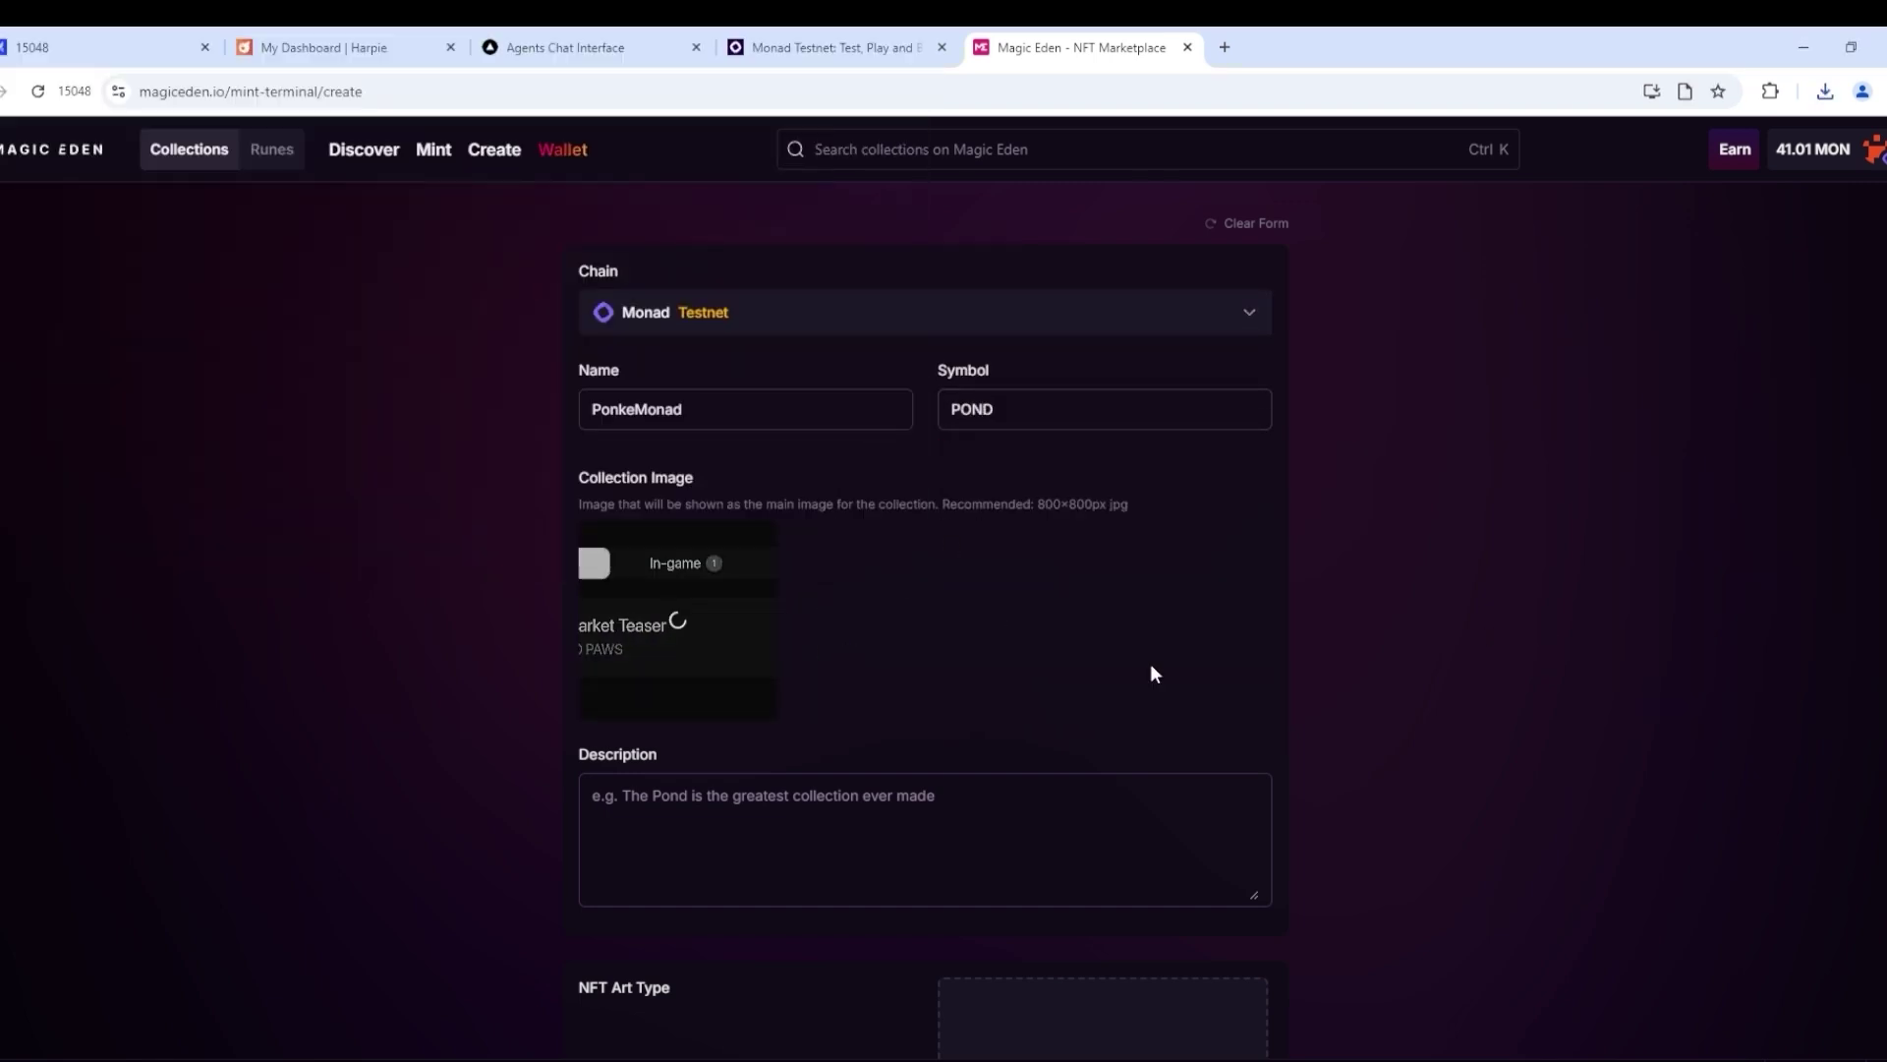
{"action": "scroll", "coordinate": [1354, 698], "scroll_direction": "down", "scroll_amount": 5}
{"action": "type", "text": "0.1"}
{"action": "scroll", "coordinate": [772, 761], "scroll_direction": "down", "scroll_amount": 2}
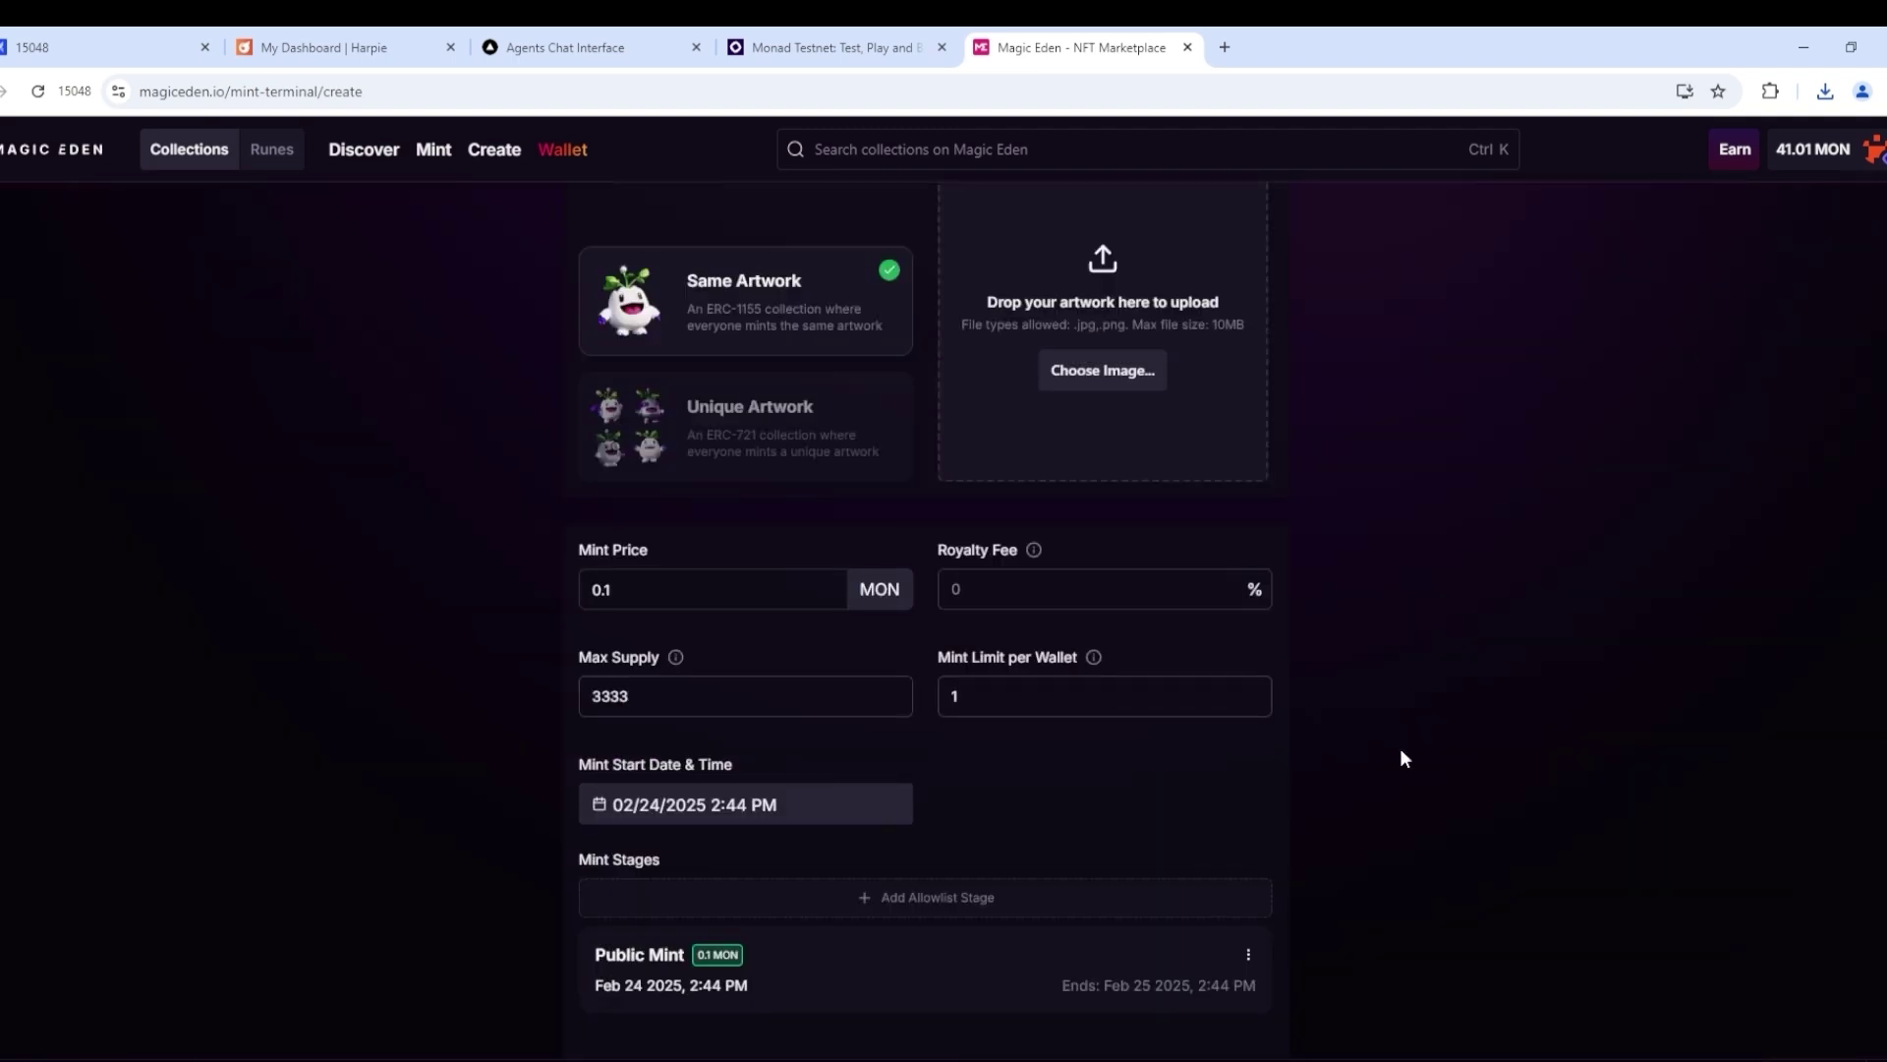
{"action": "scroll", "coordinate": [1165, 593], "scroll_direction": "down", "scroll_amount": 2}
- Publish the collection at 0.1 MON mint, approve both wallet transactions, and view it live
{"action": "left_click", "coordinate": [926, 1007]}
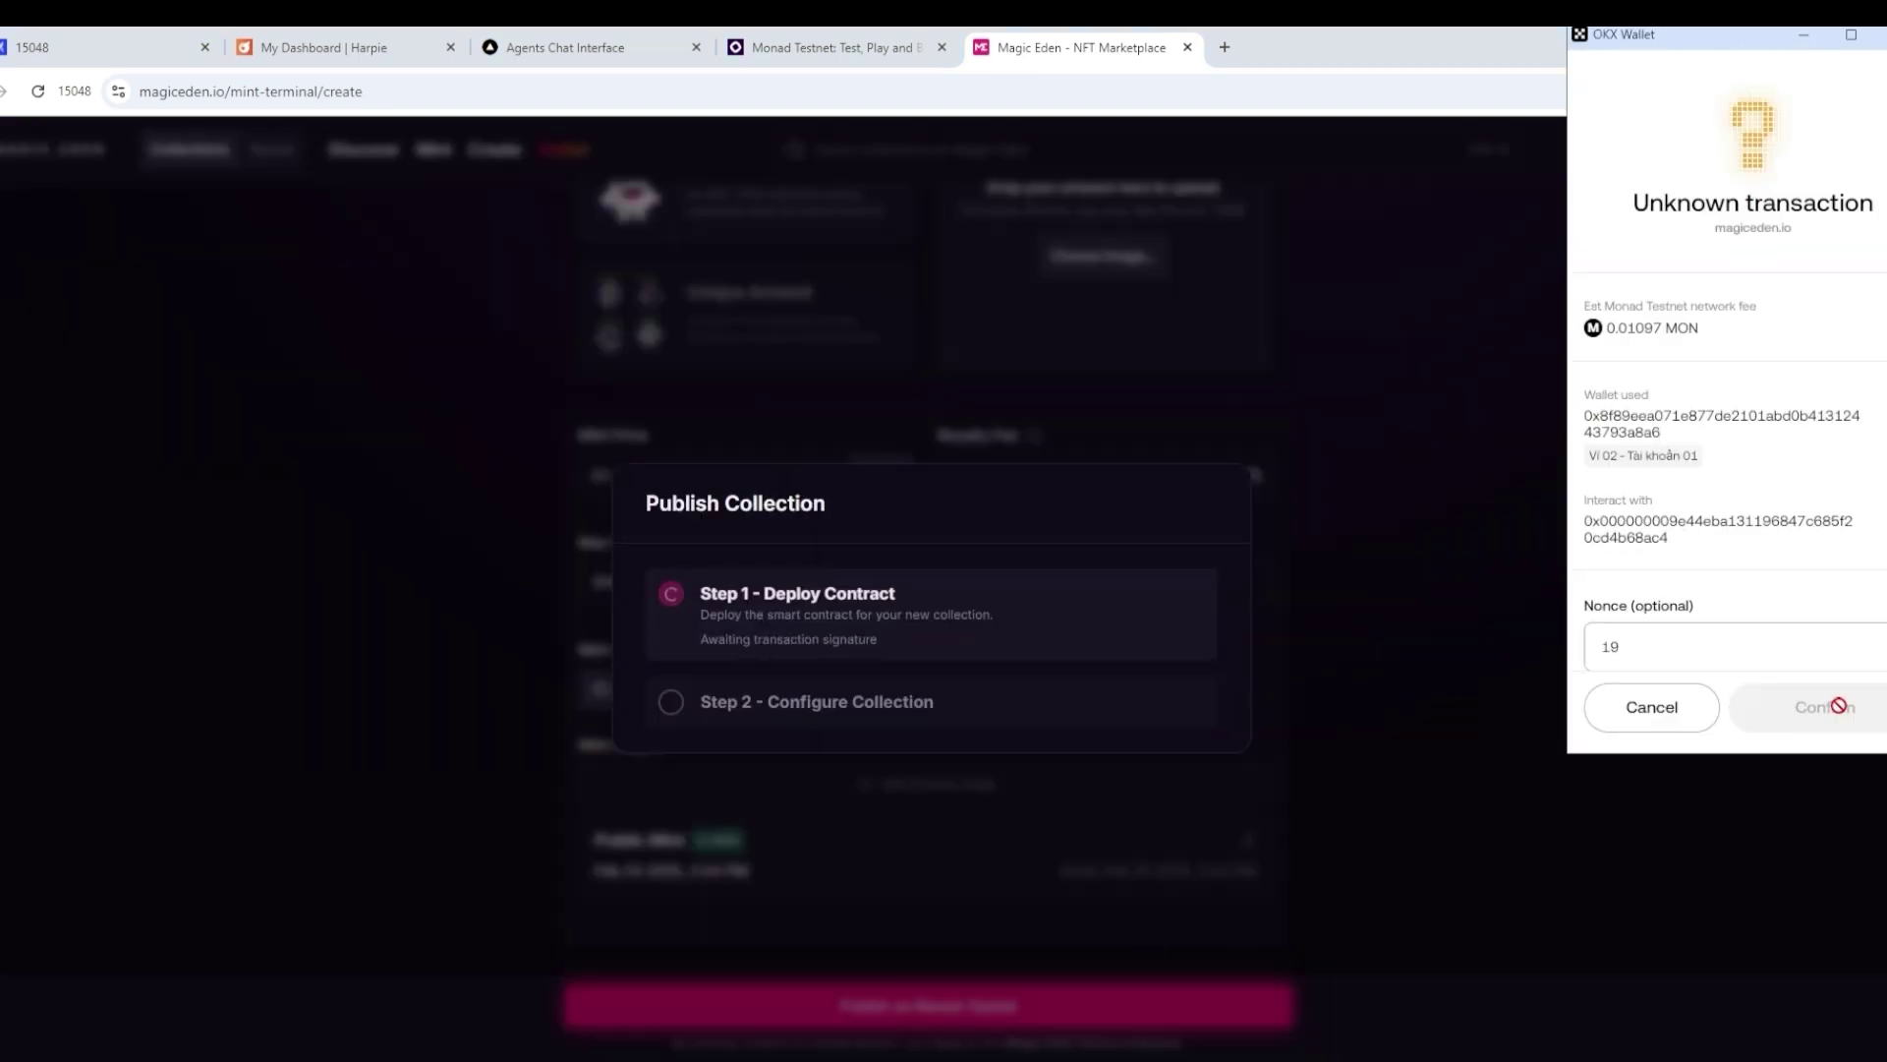
{"action": "left_click", "coordinate": [1836, 712]}
{"action": "left_click", "coordinate": [1829, 708]}
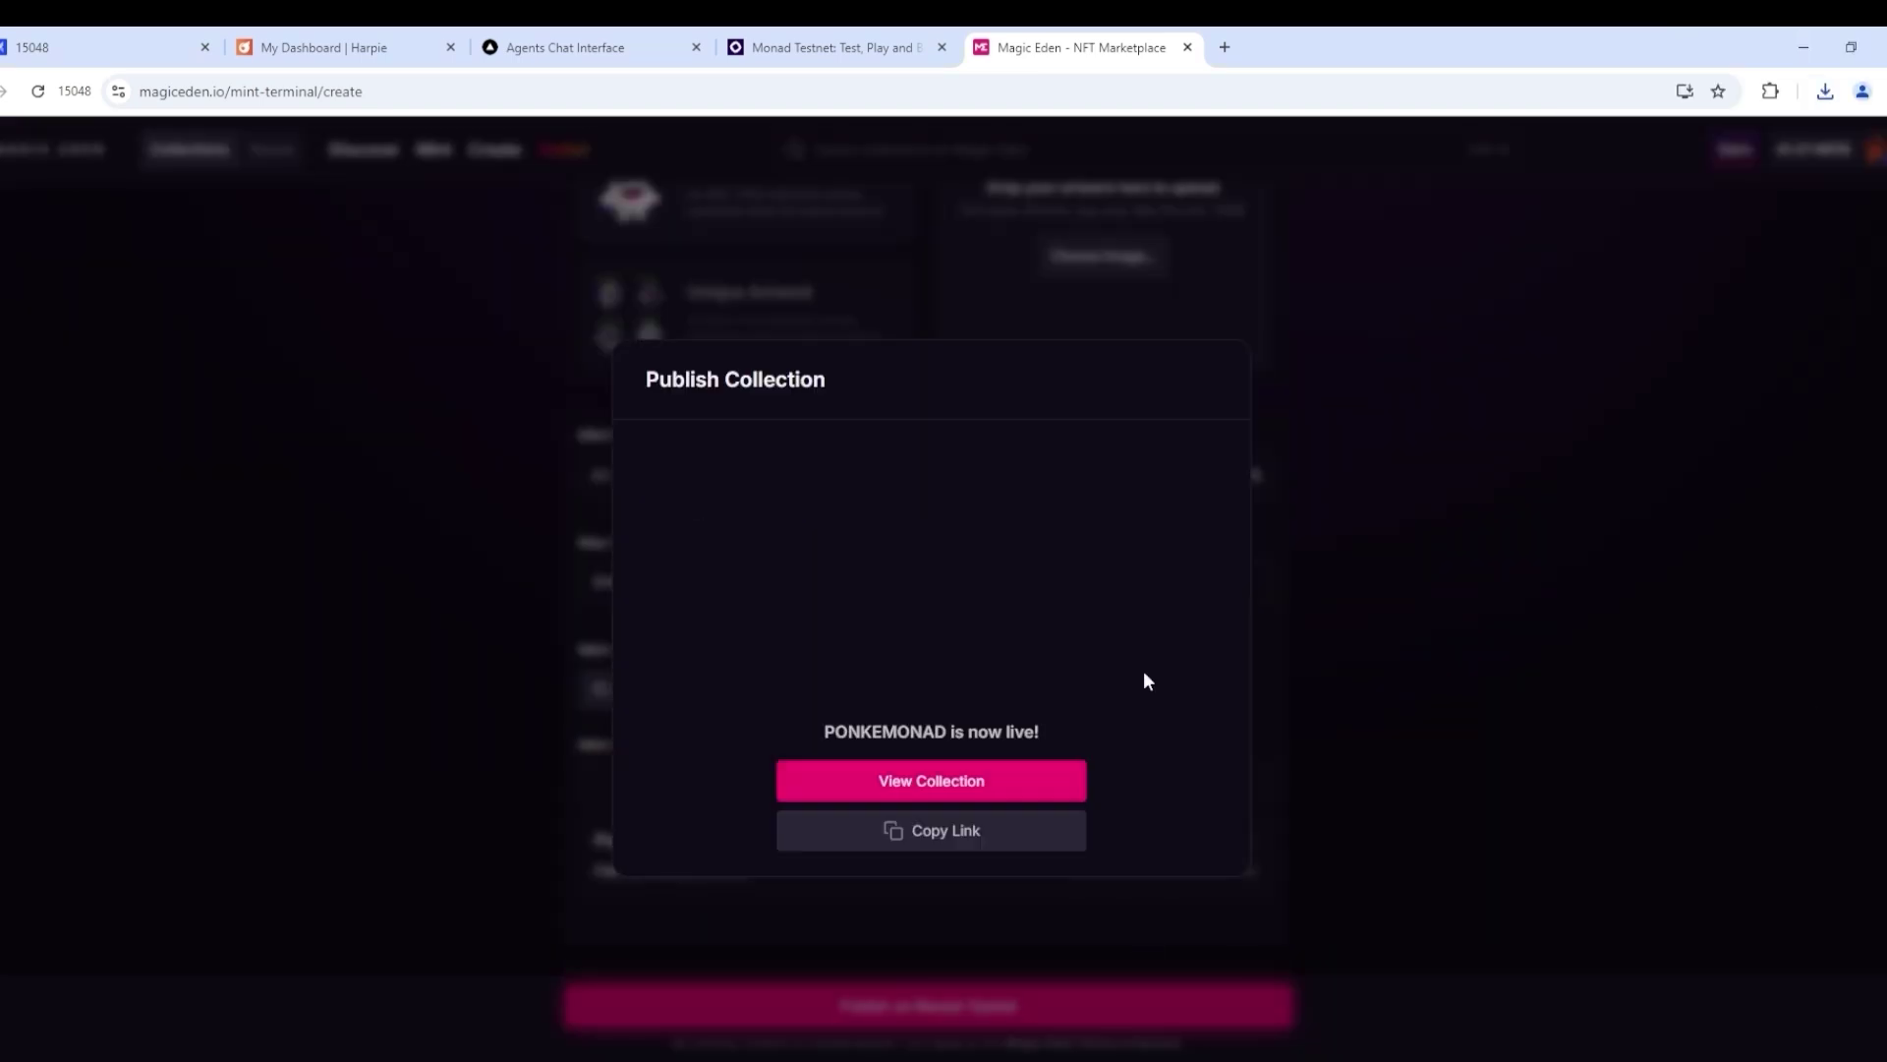
{"action": "left_click", "coordinate": [927, 779]}
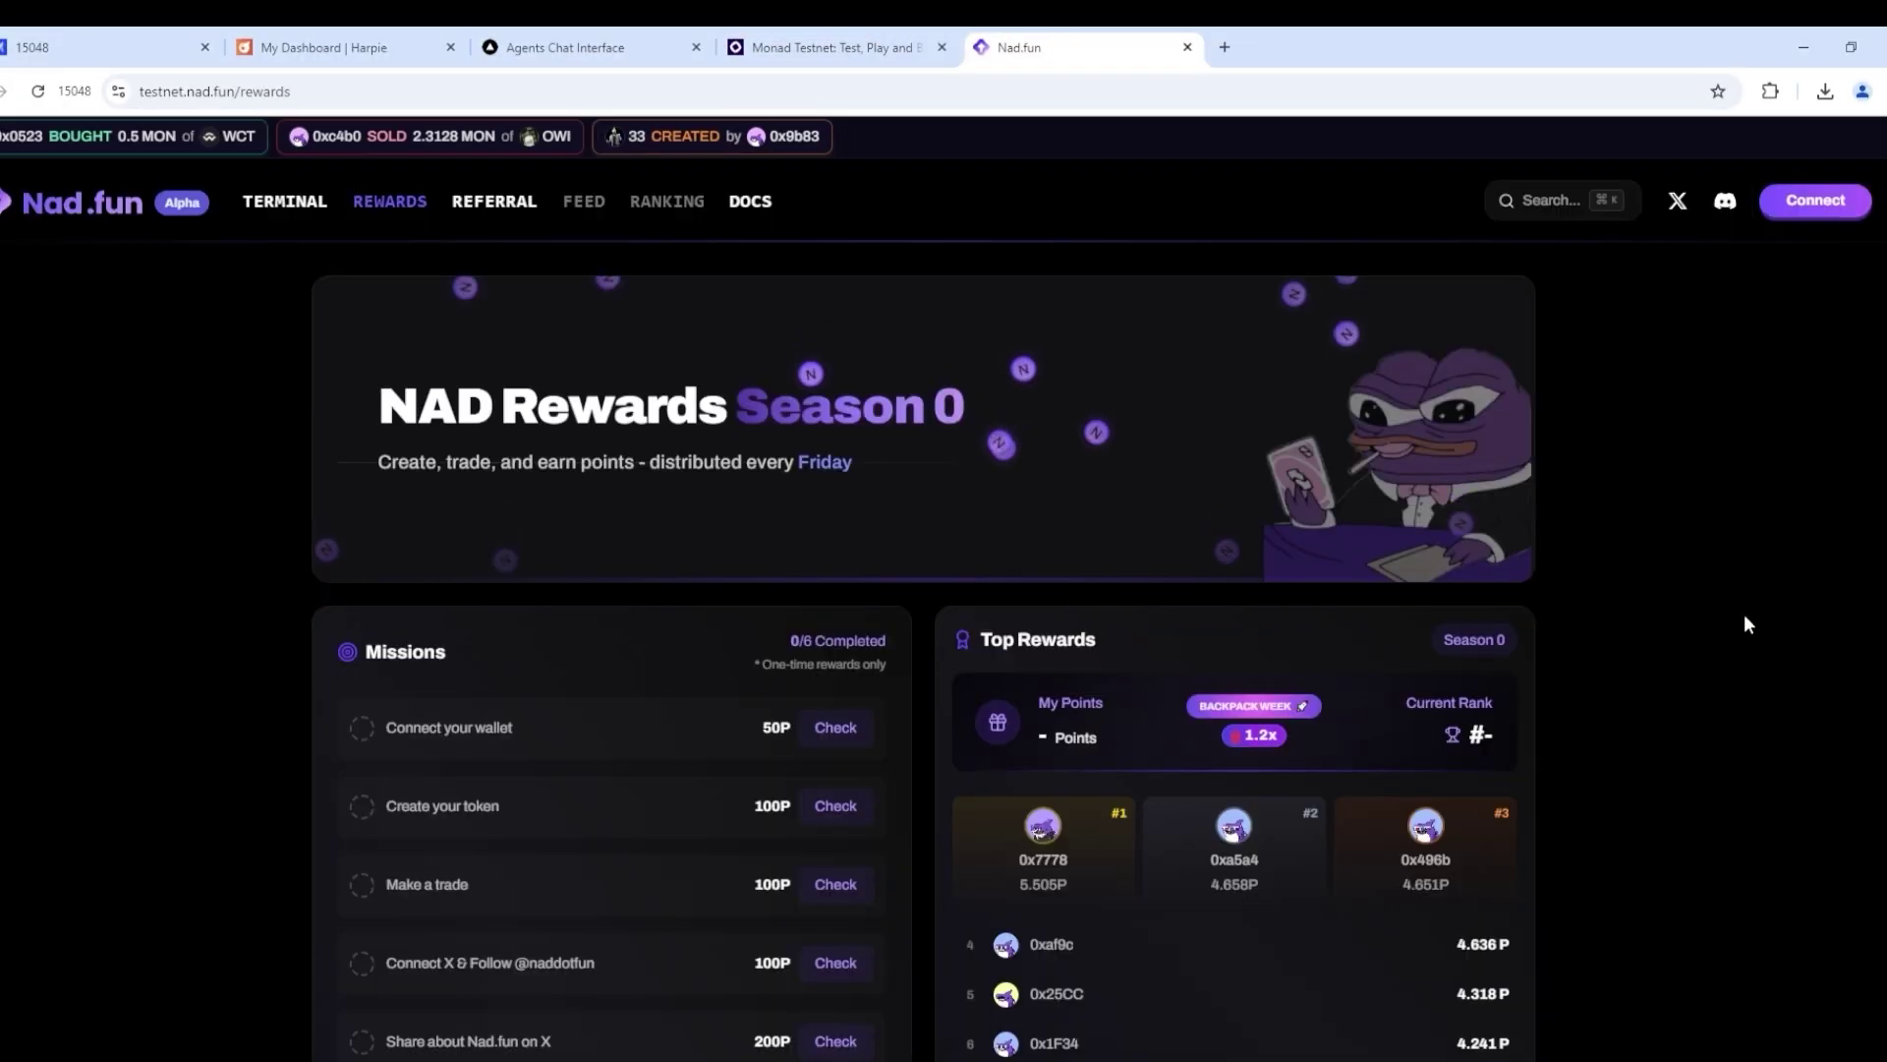
- Connect the OKX wallet with its signature approved and verify the Connect your wallet mission
{"action": "left_click", "coordinate": [1814, 201]}
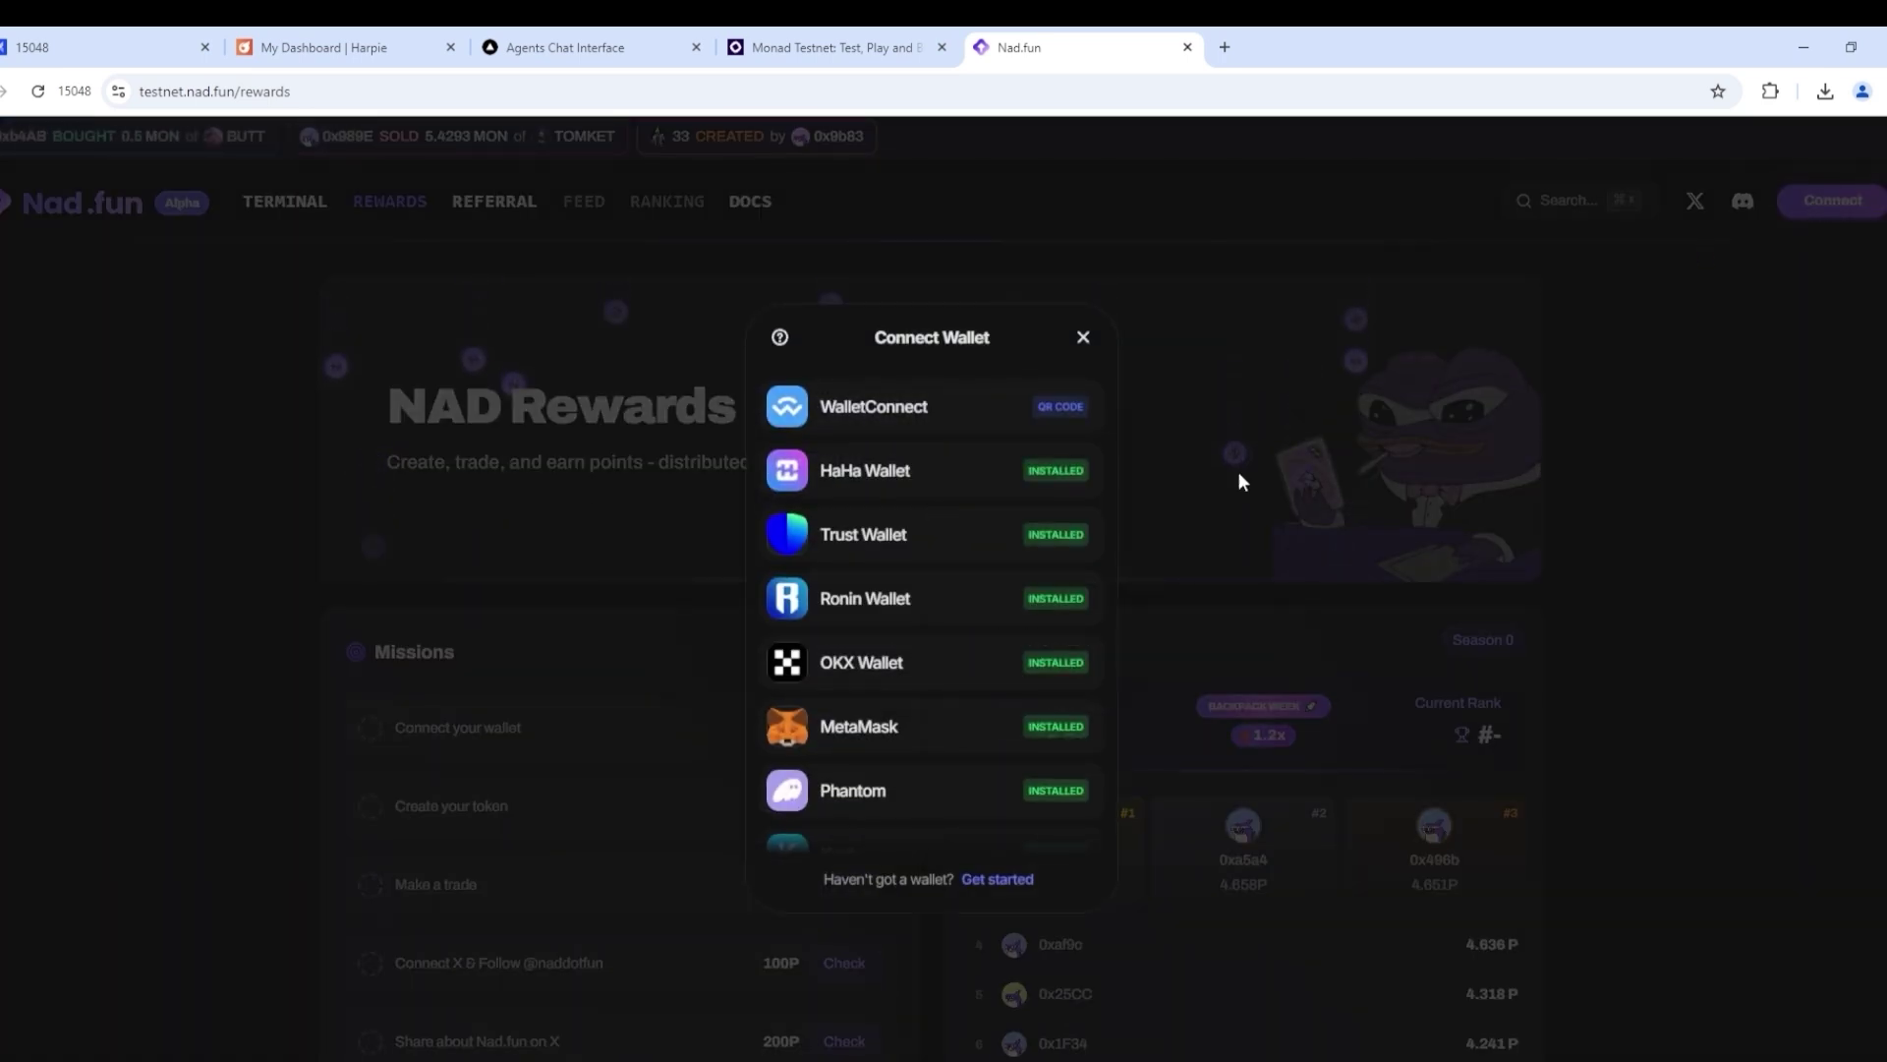
{"action": "left_click", "coordinate": [1082, 562]}
{"action": "left_click", "coordinate": [1773, 709]}
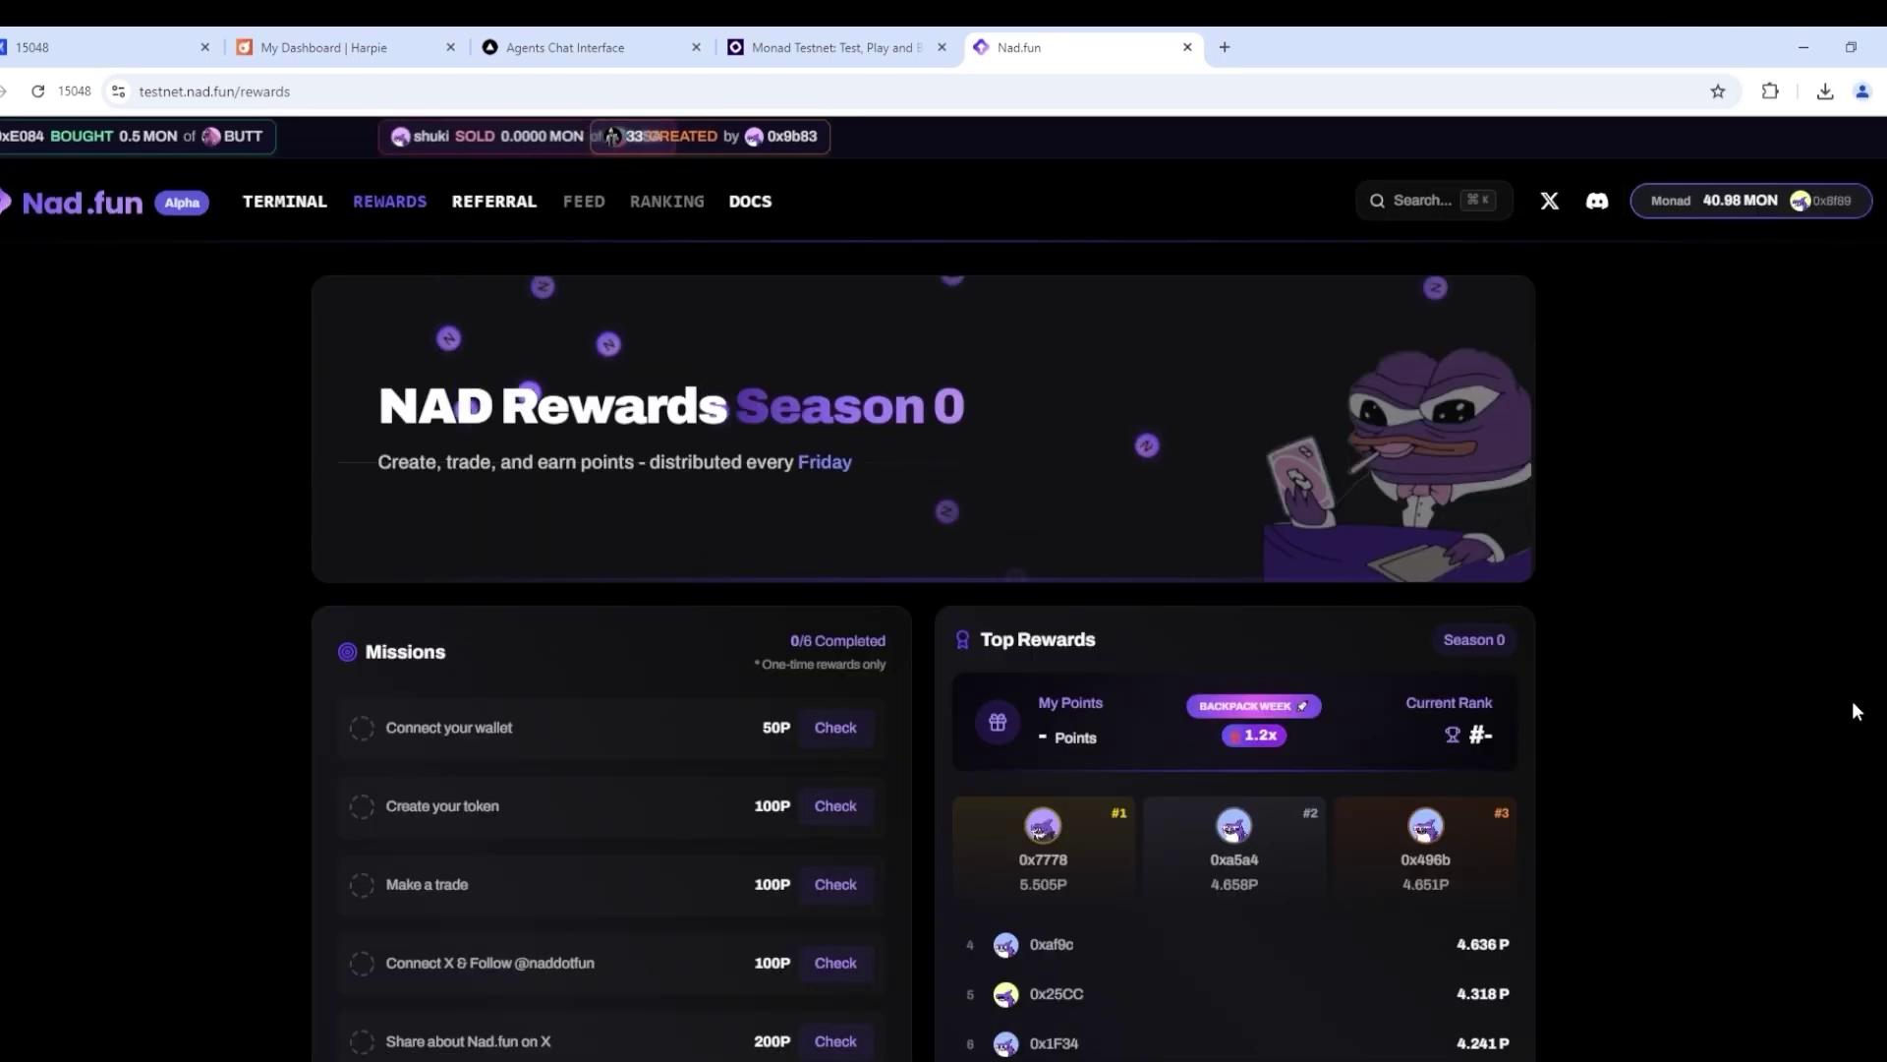
{"action": "left_click", "coordinate": [840, 726]}
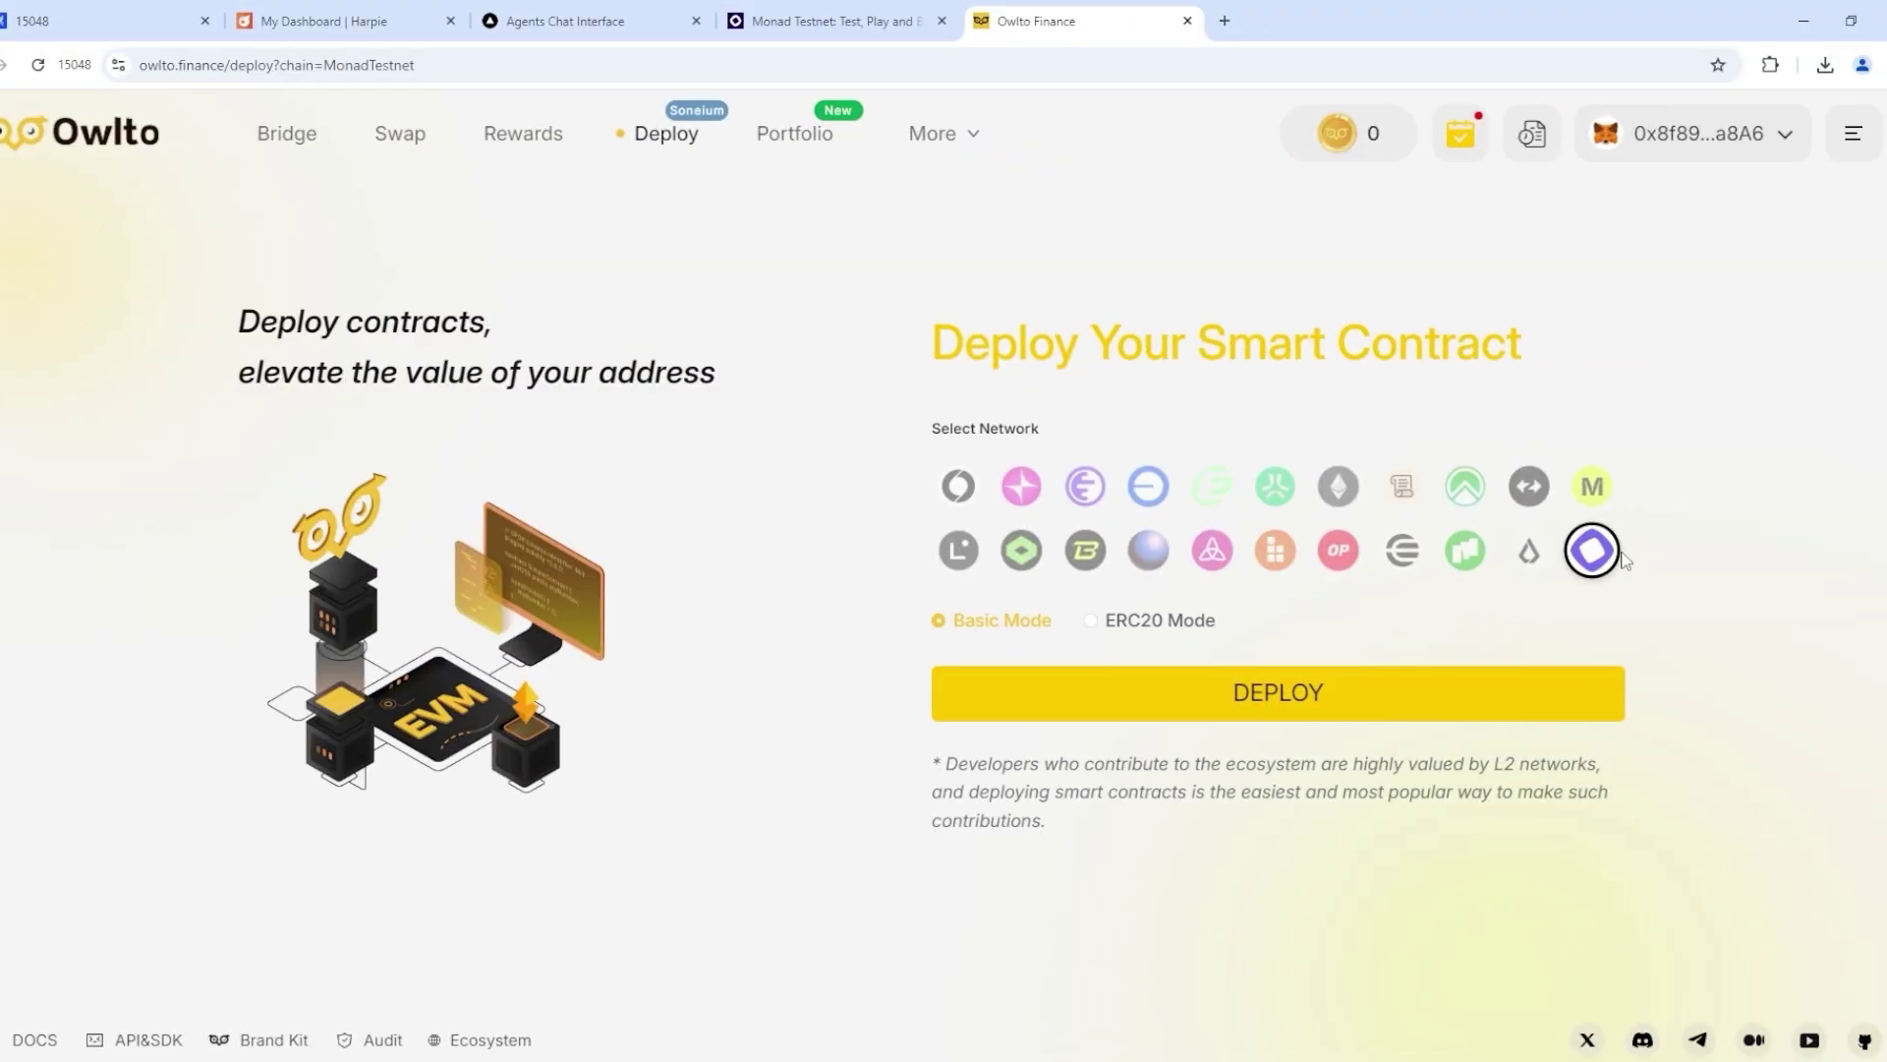
- Deploy a basic smart contract on Monad Testnet and confirm the transaction
{"action": "left_click", "coordinate": [1183, 699]}
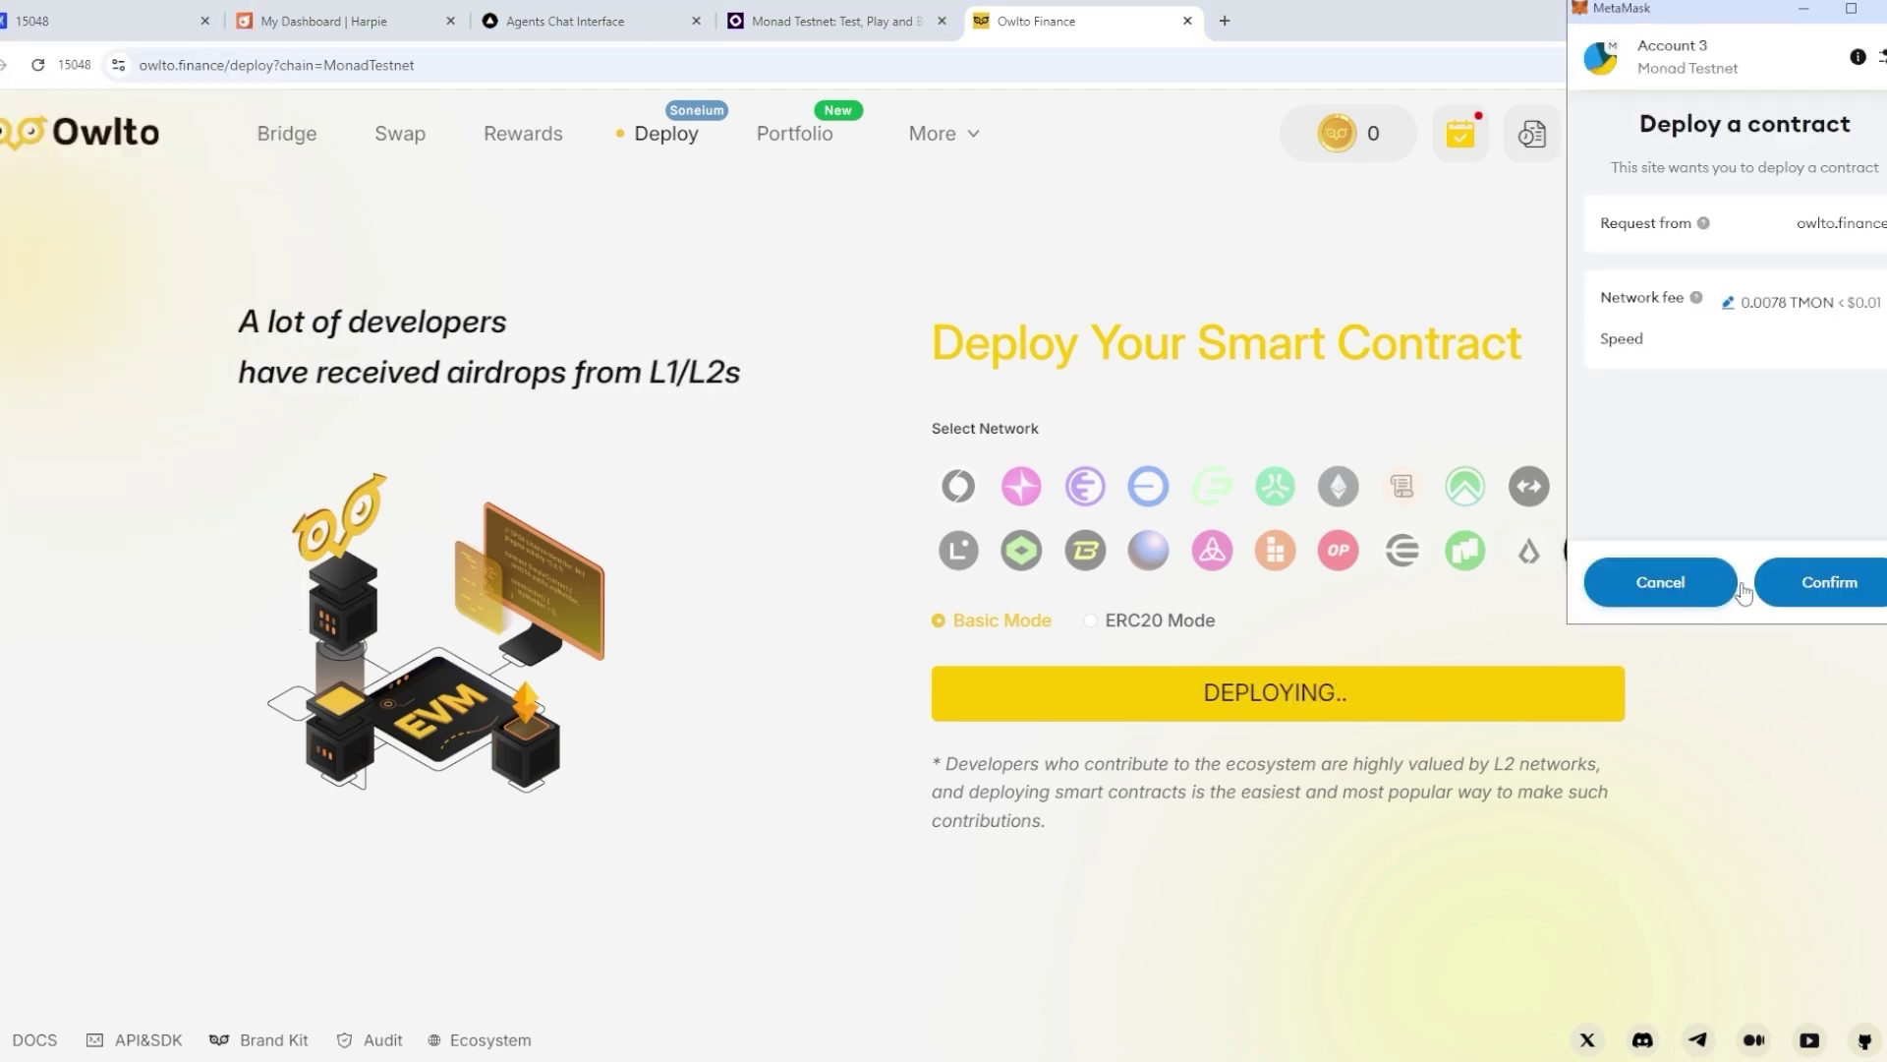
{"action": "left_click", "coordinate": [1823, 586]}
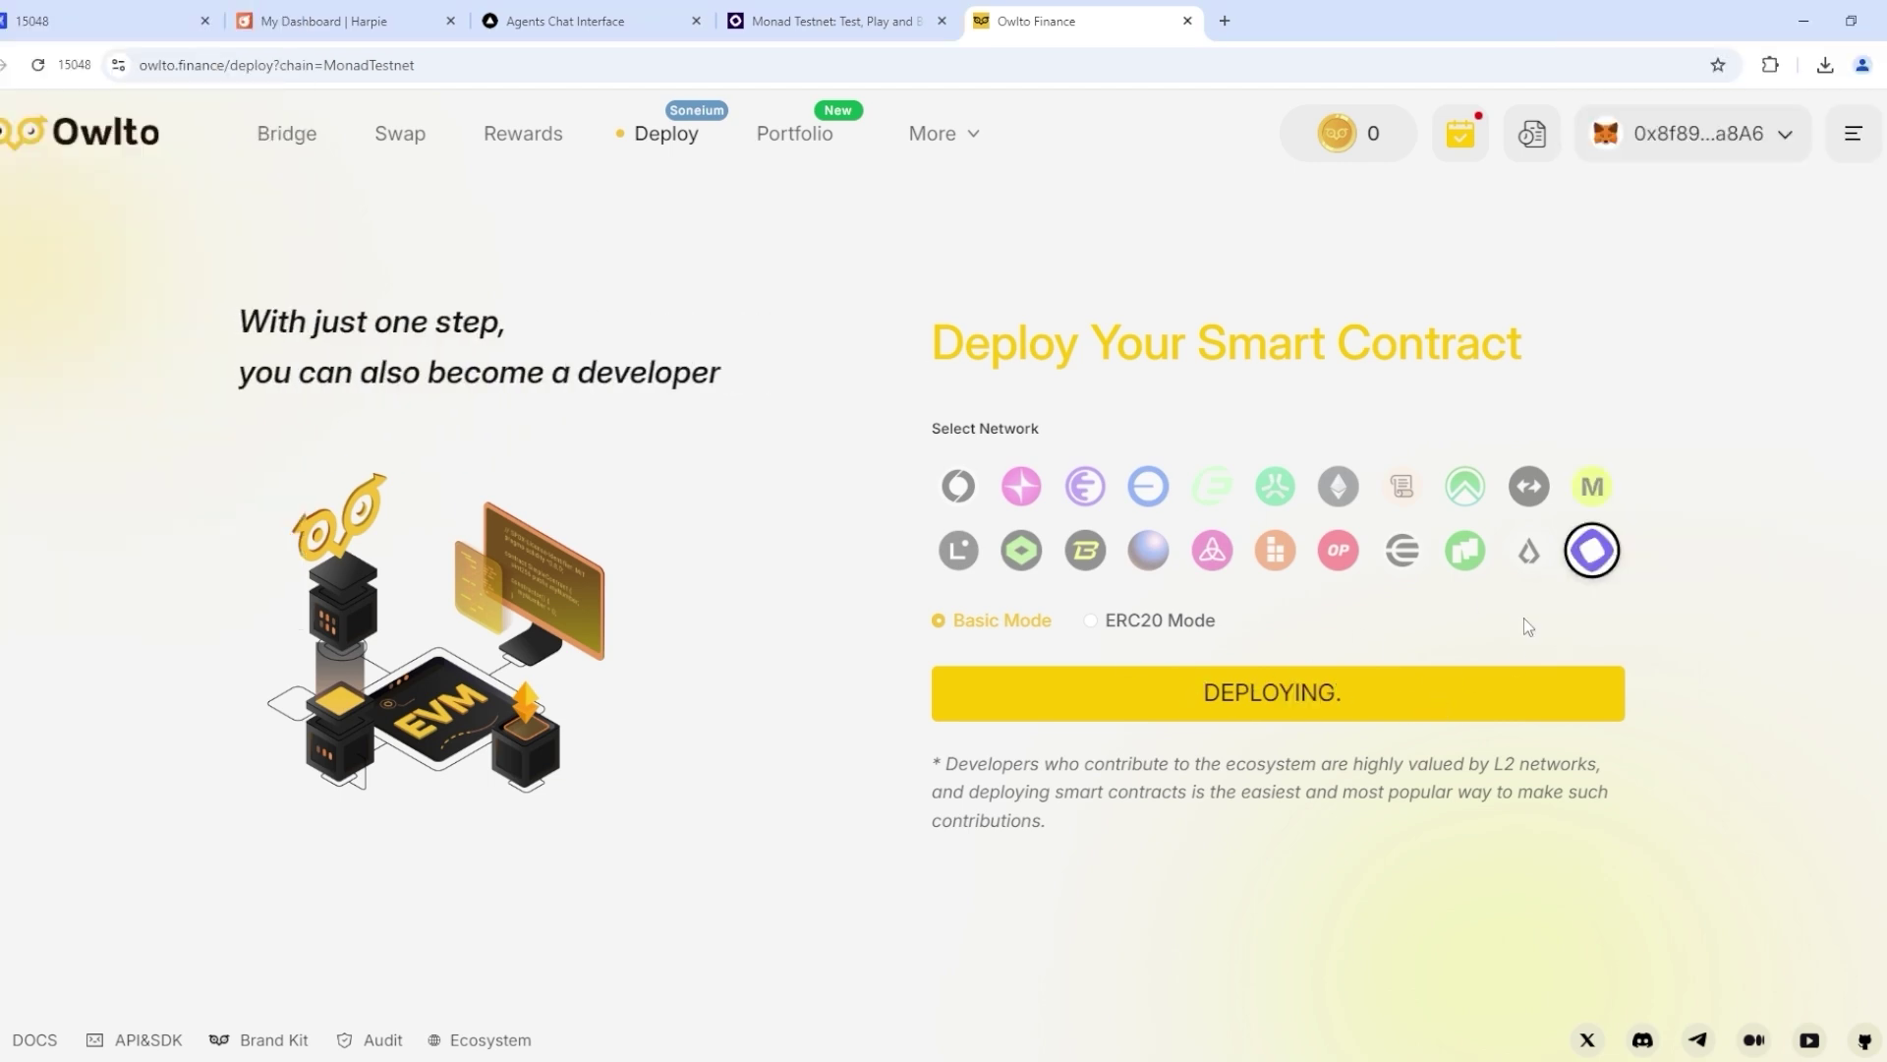
- Deploy an ERC20 token named H2T Earn with symbol H2T and approve the transaction
{"action": "left_click", "coordinate": [1120, 608]}
{"action": "left_click", "coordinate": [1076, 640]}
{"action": "type", "text": "H2T"}
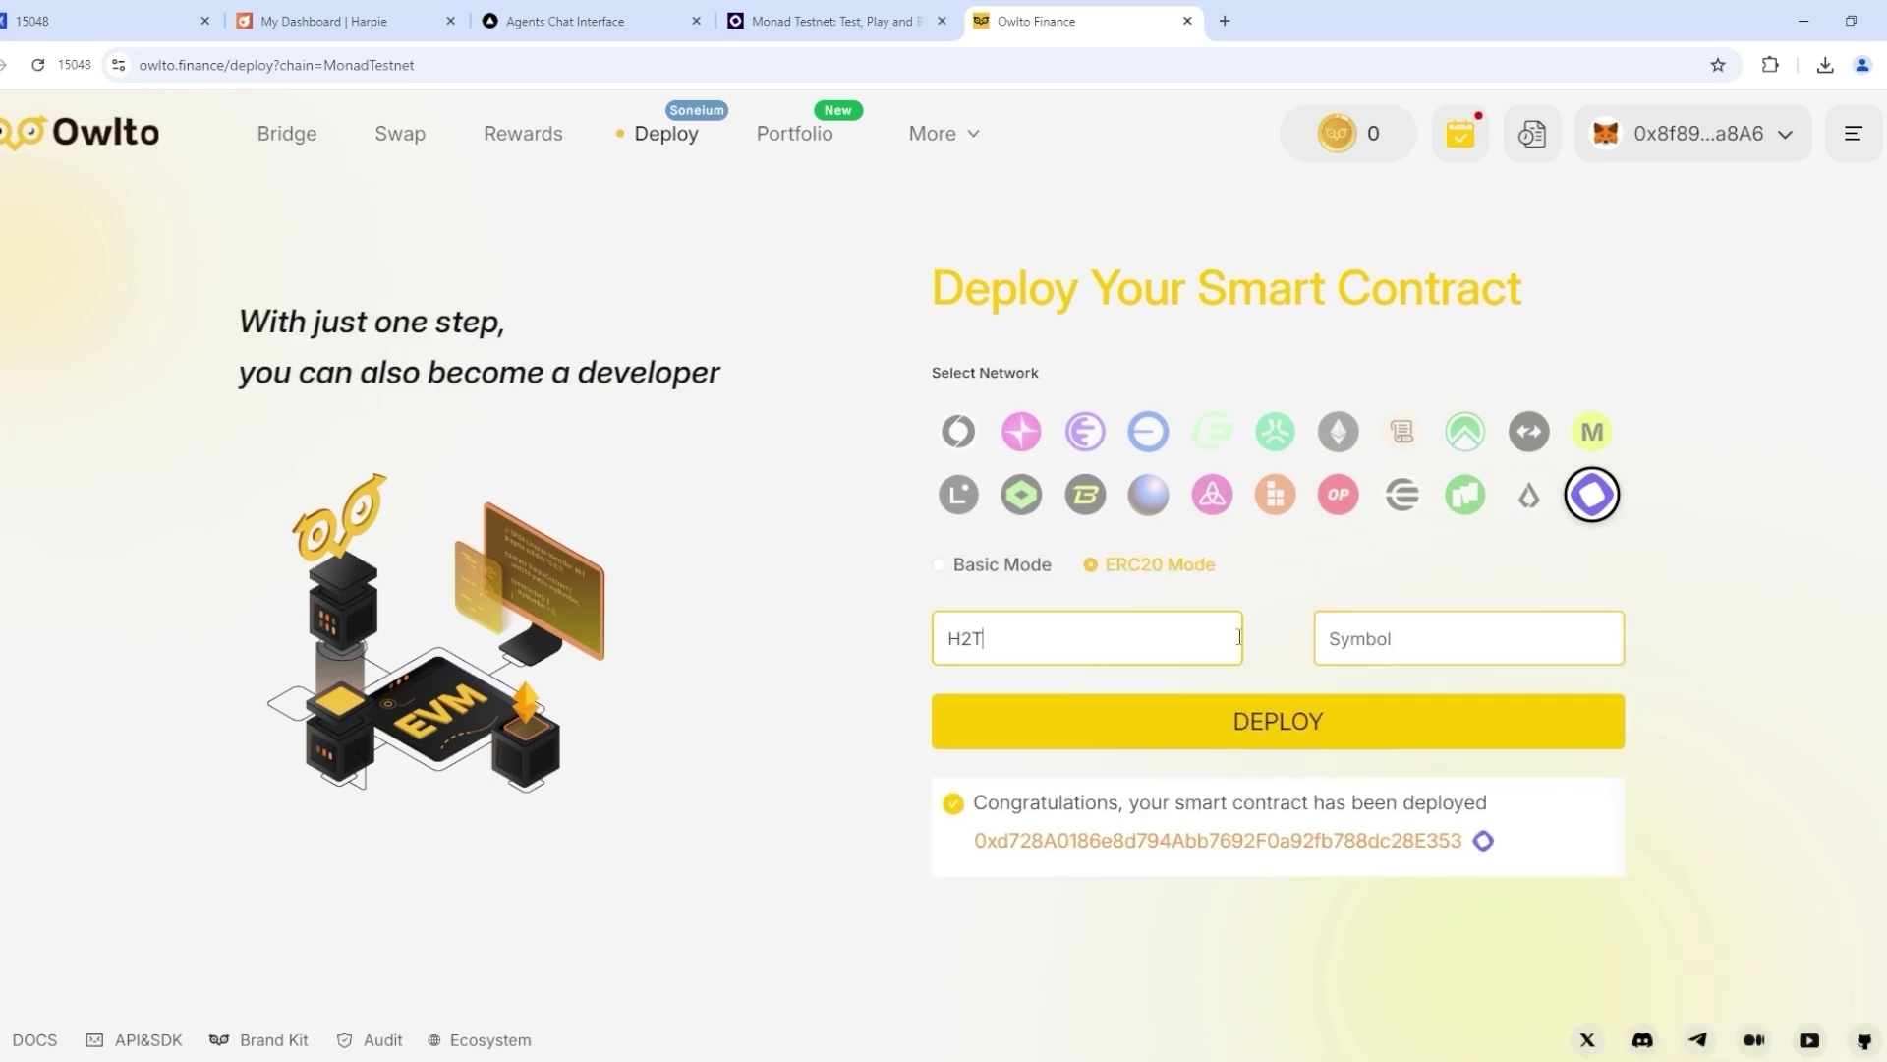
{"action": "type", "text": " Earn"}
{"action": "left_click", "coordinate": [1456, 640]}
{"action": "type", "text": "H2T"}
{"action": "left_click", "coordinate": [1468, 721]}
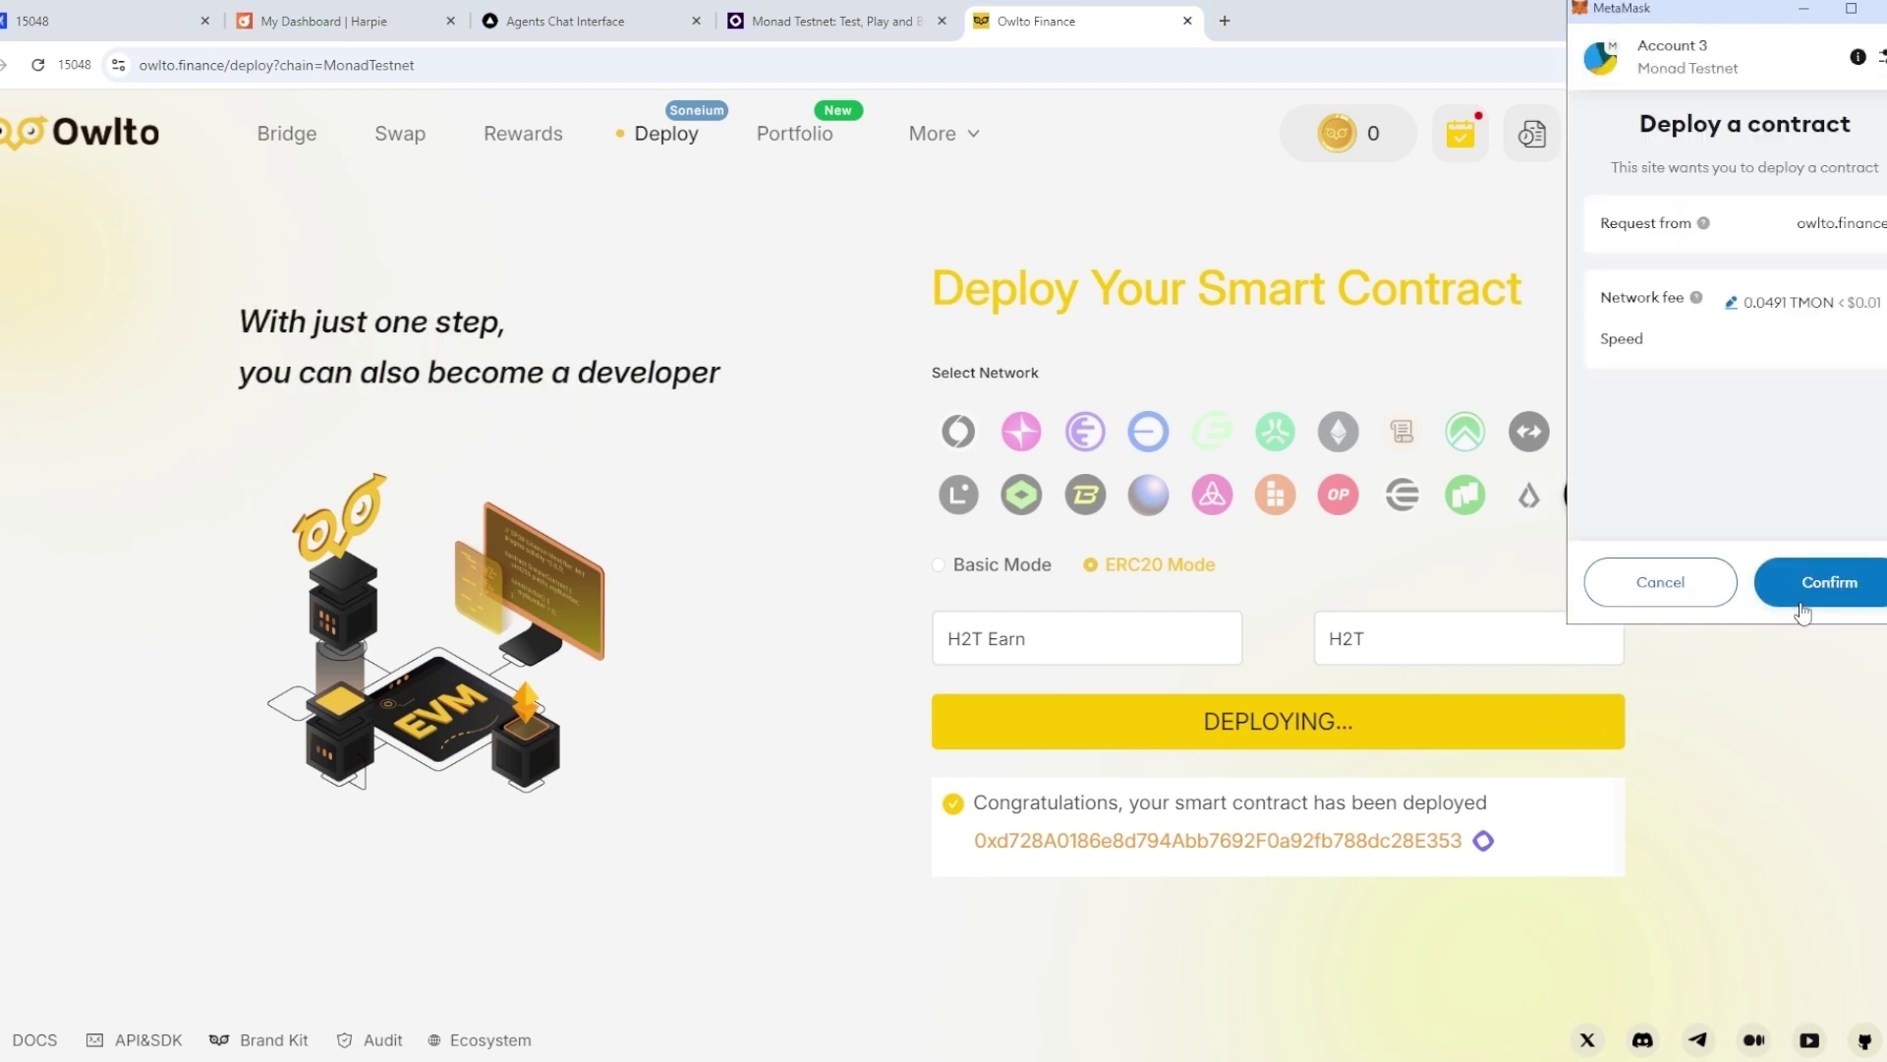
{"action": "left_click", "coordinate": [1831, 585]}
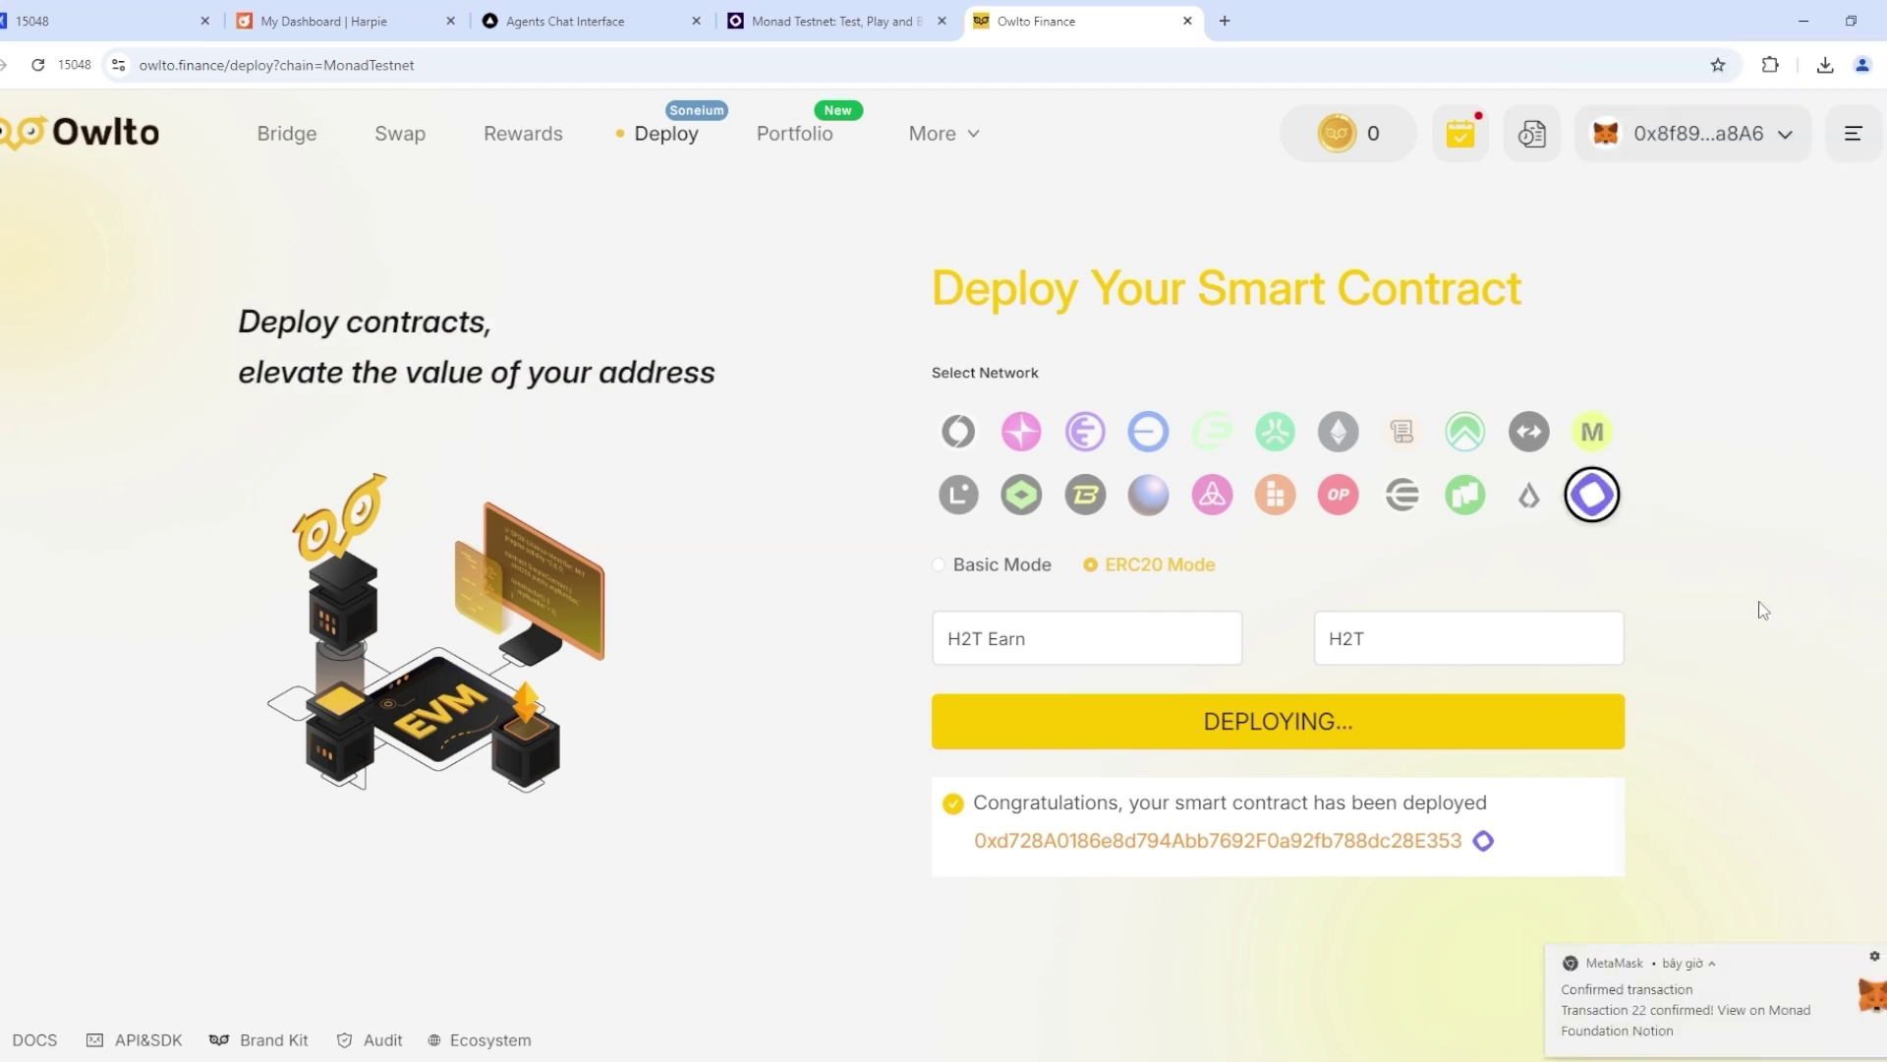